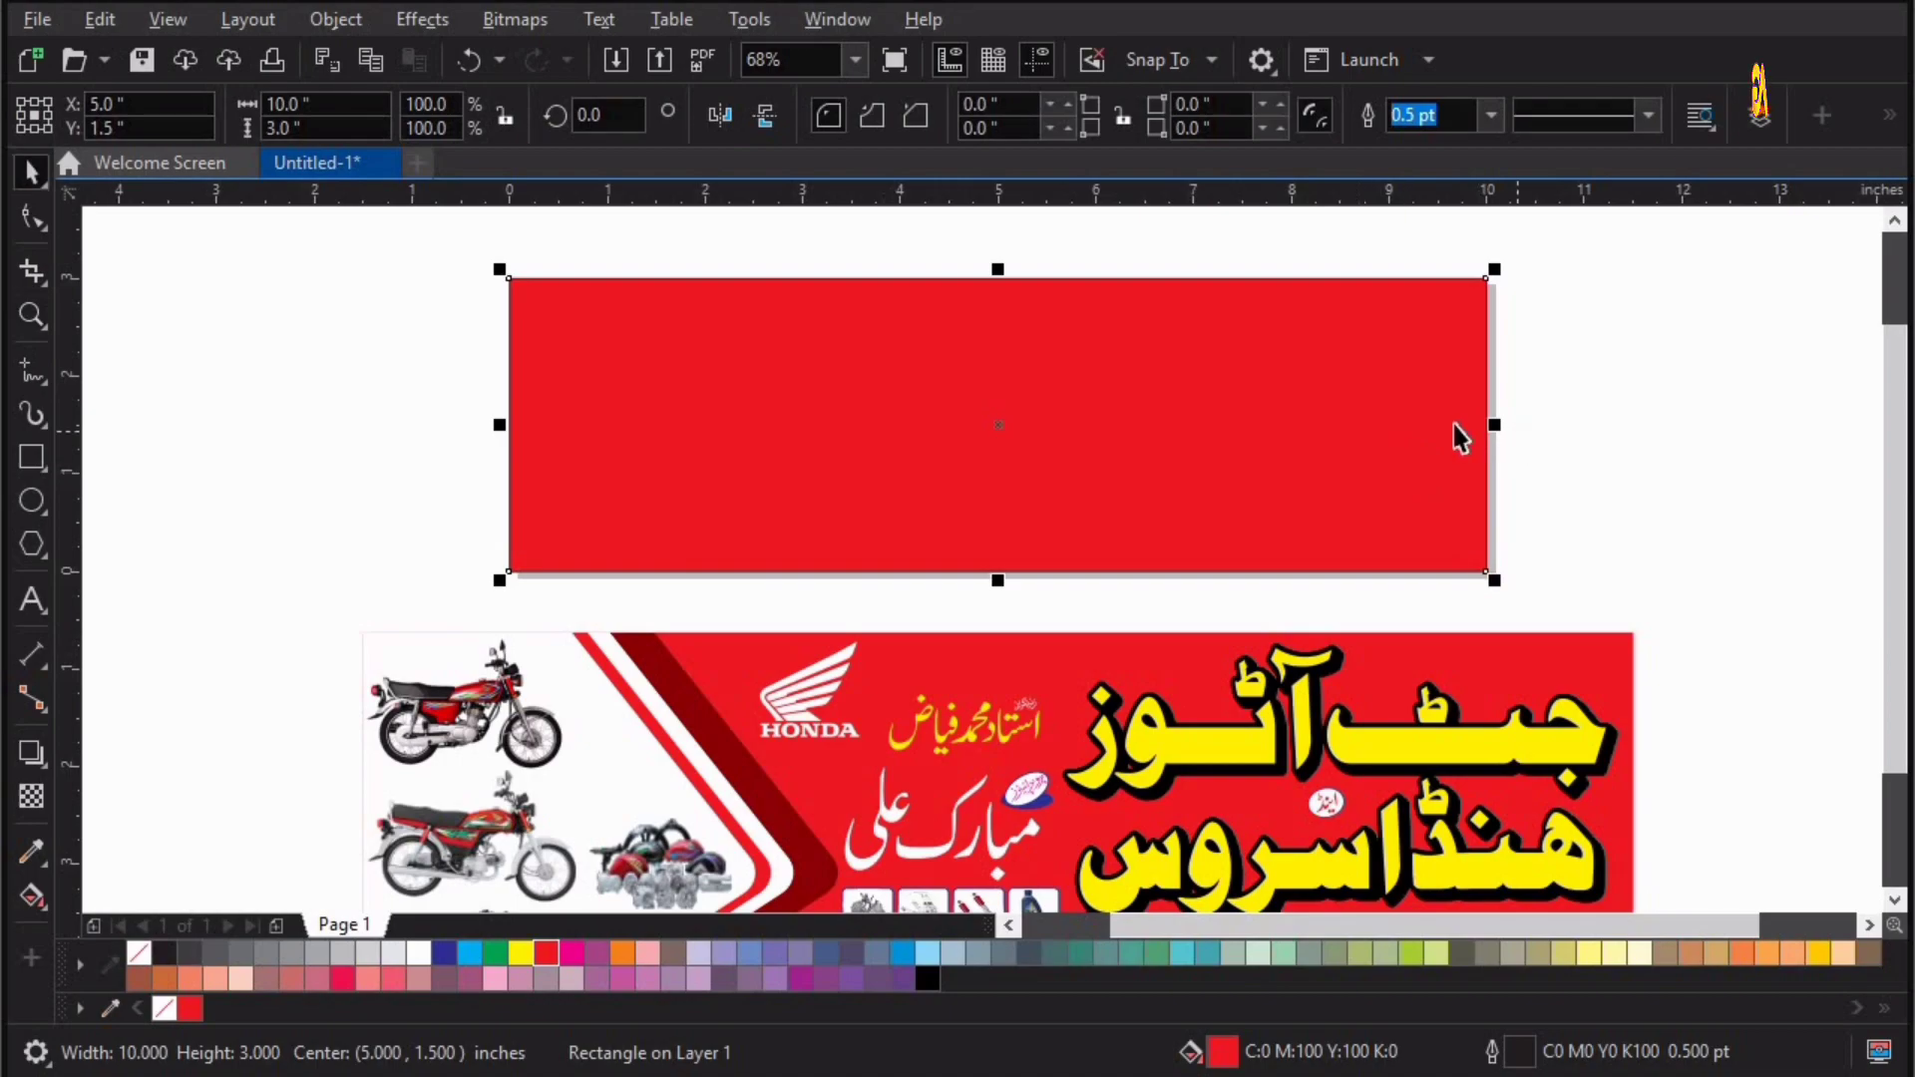
Create an unfilled 3 in square copy of the red banner rectangle, flush with the banner's left edge
left_click_drag(1080, 417, 845, 415)
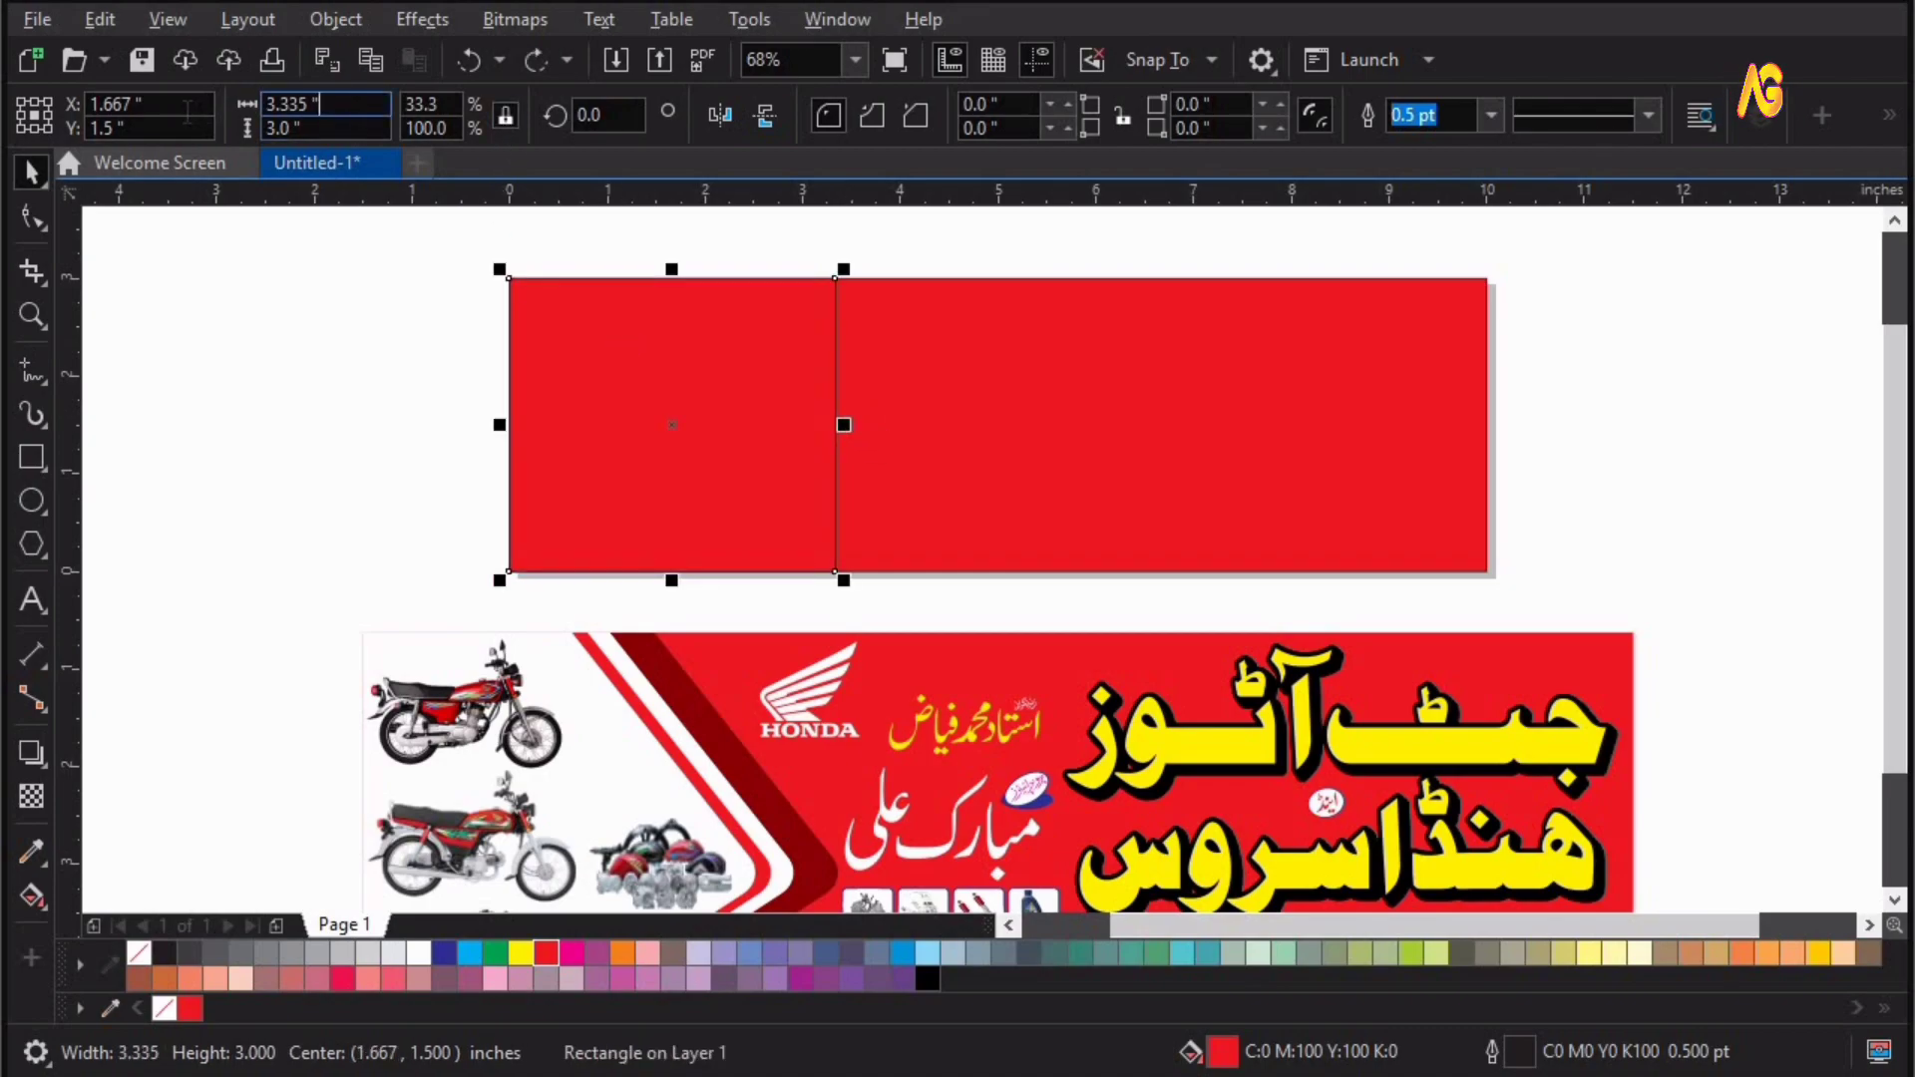
left_click_drag(327, 105, 186, 112)
type("2")
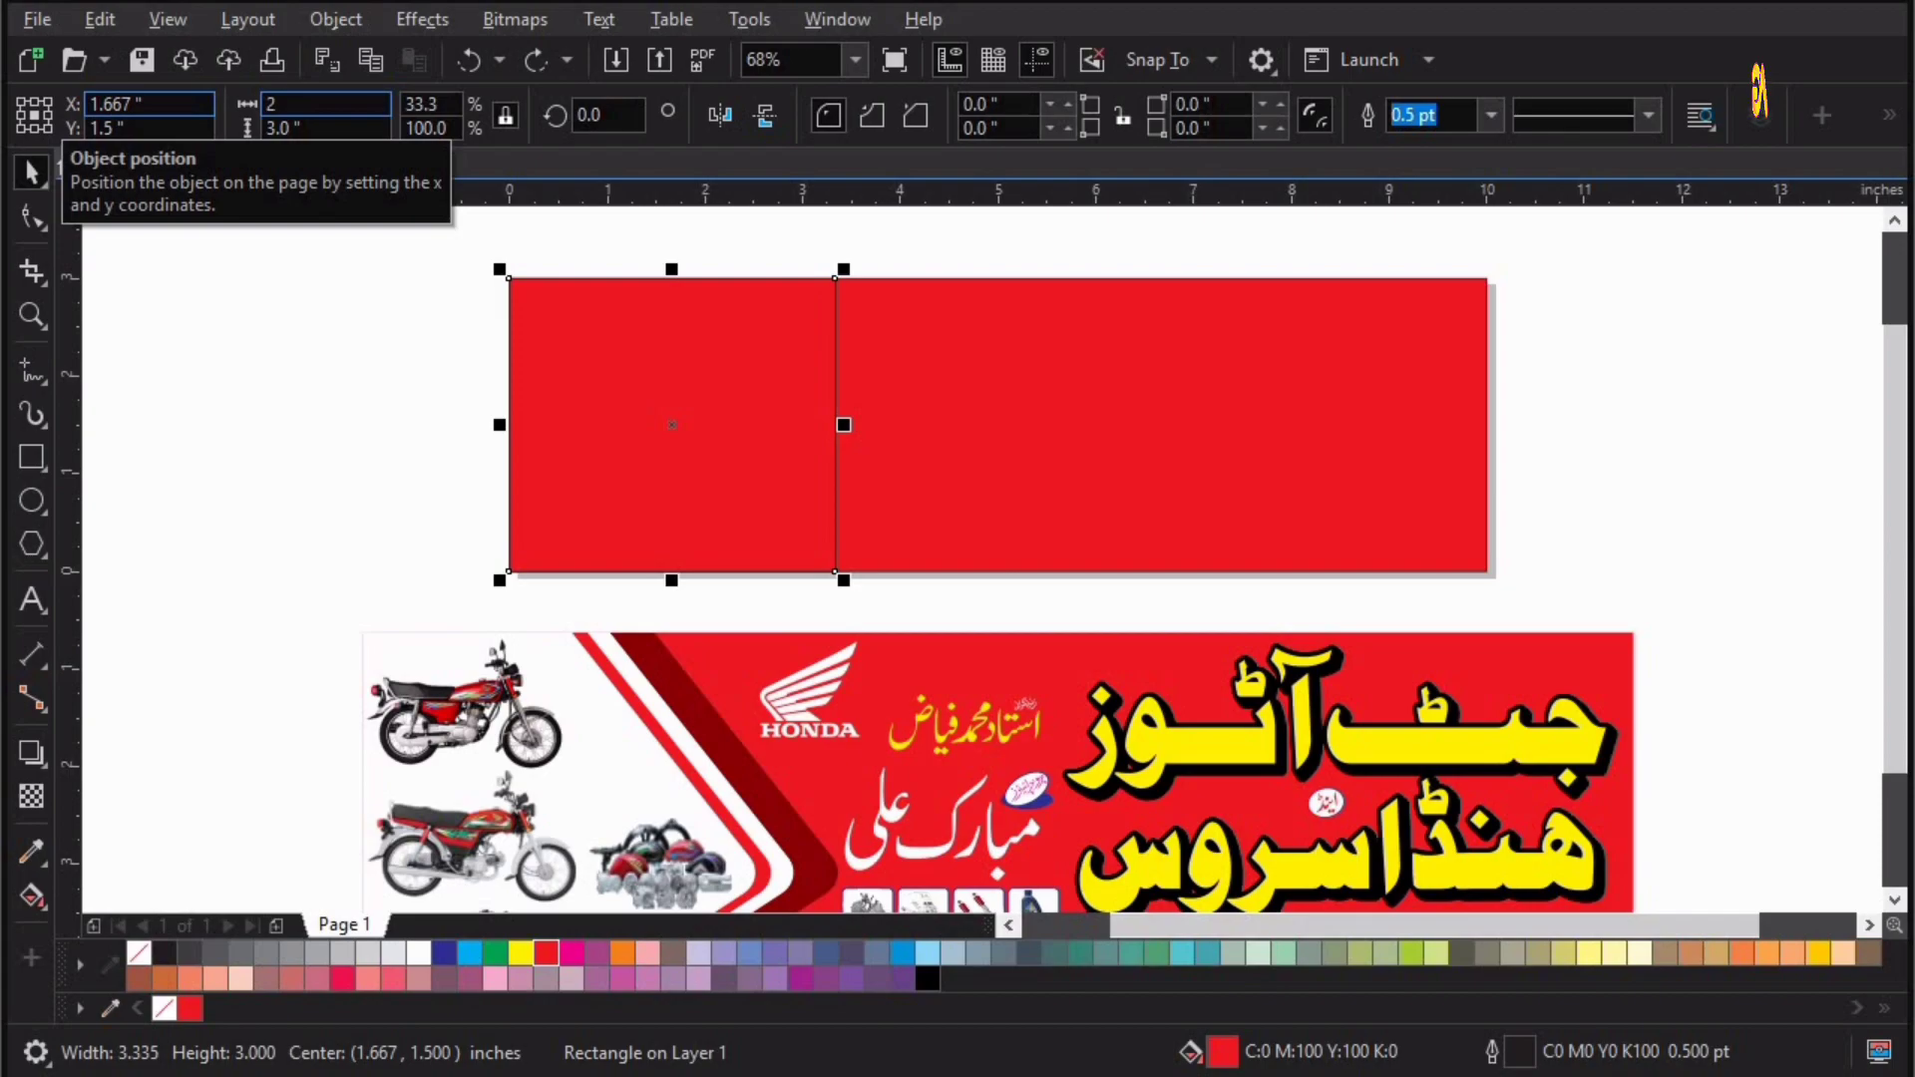
type("3")
key("Return")
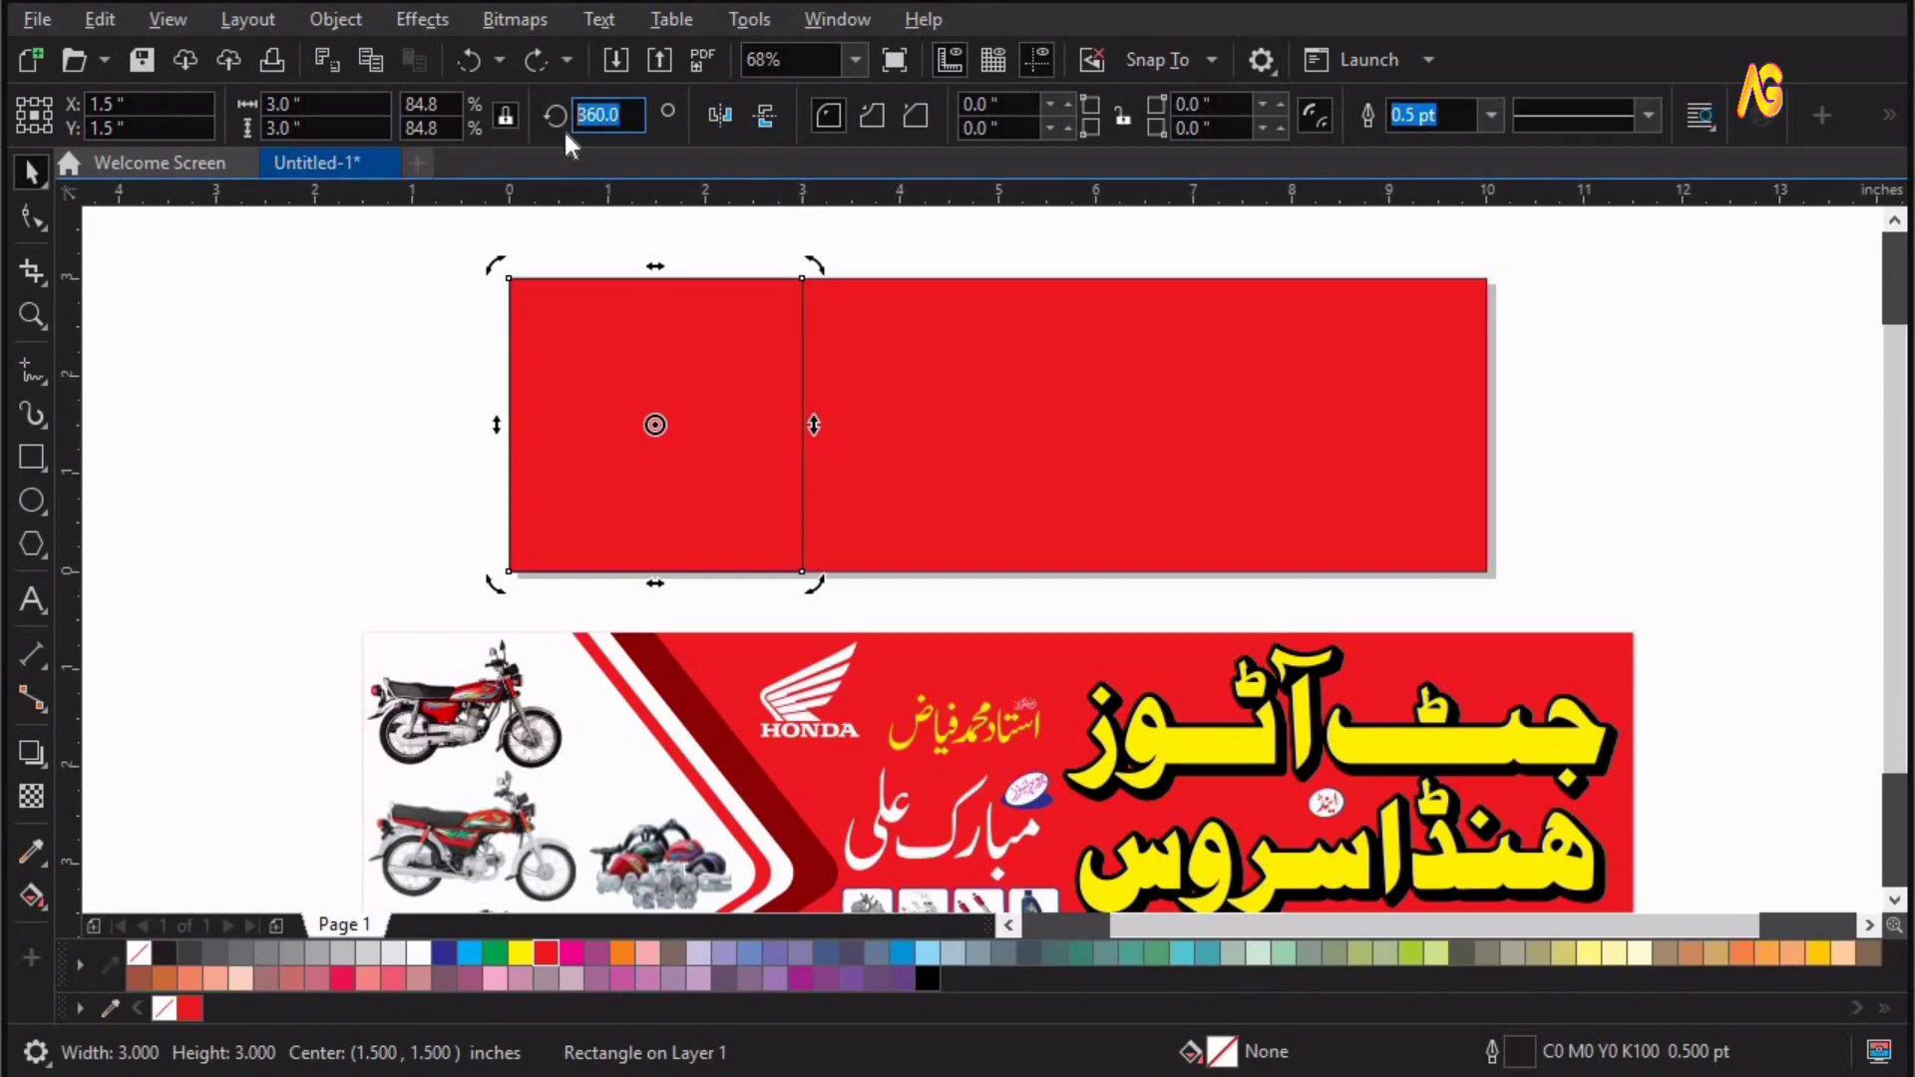
Rotate the square 45 degrees and move it left until its centre is at about X 0.57 in
key("Return")
key("Return")
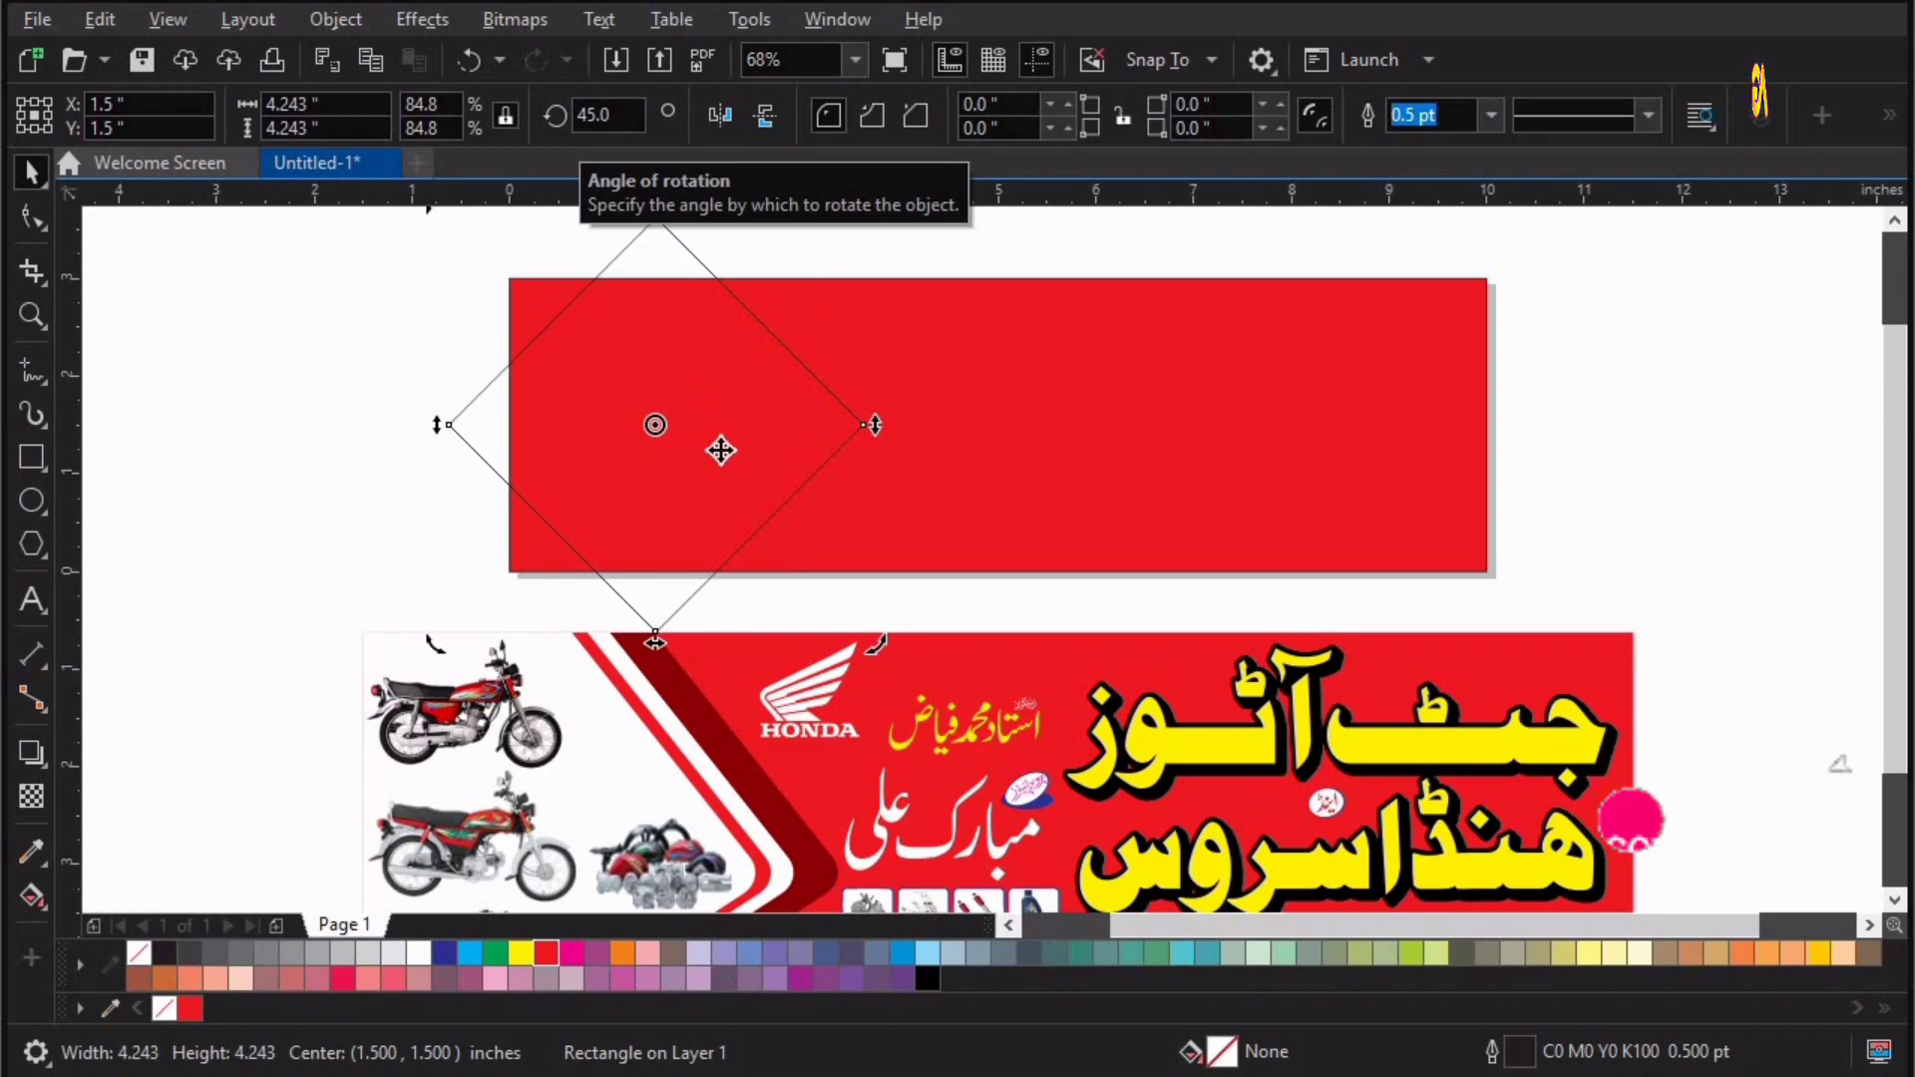
key("F3")
key("F2")
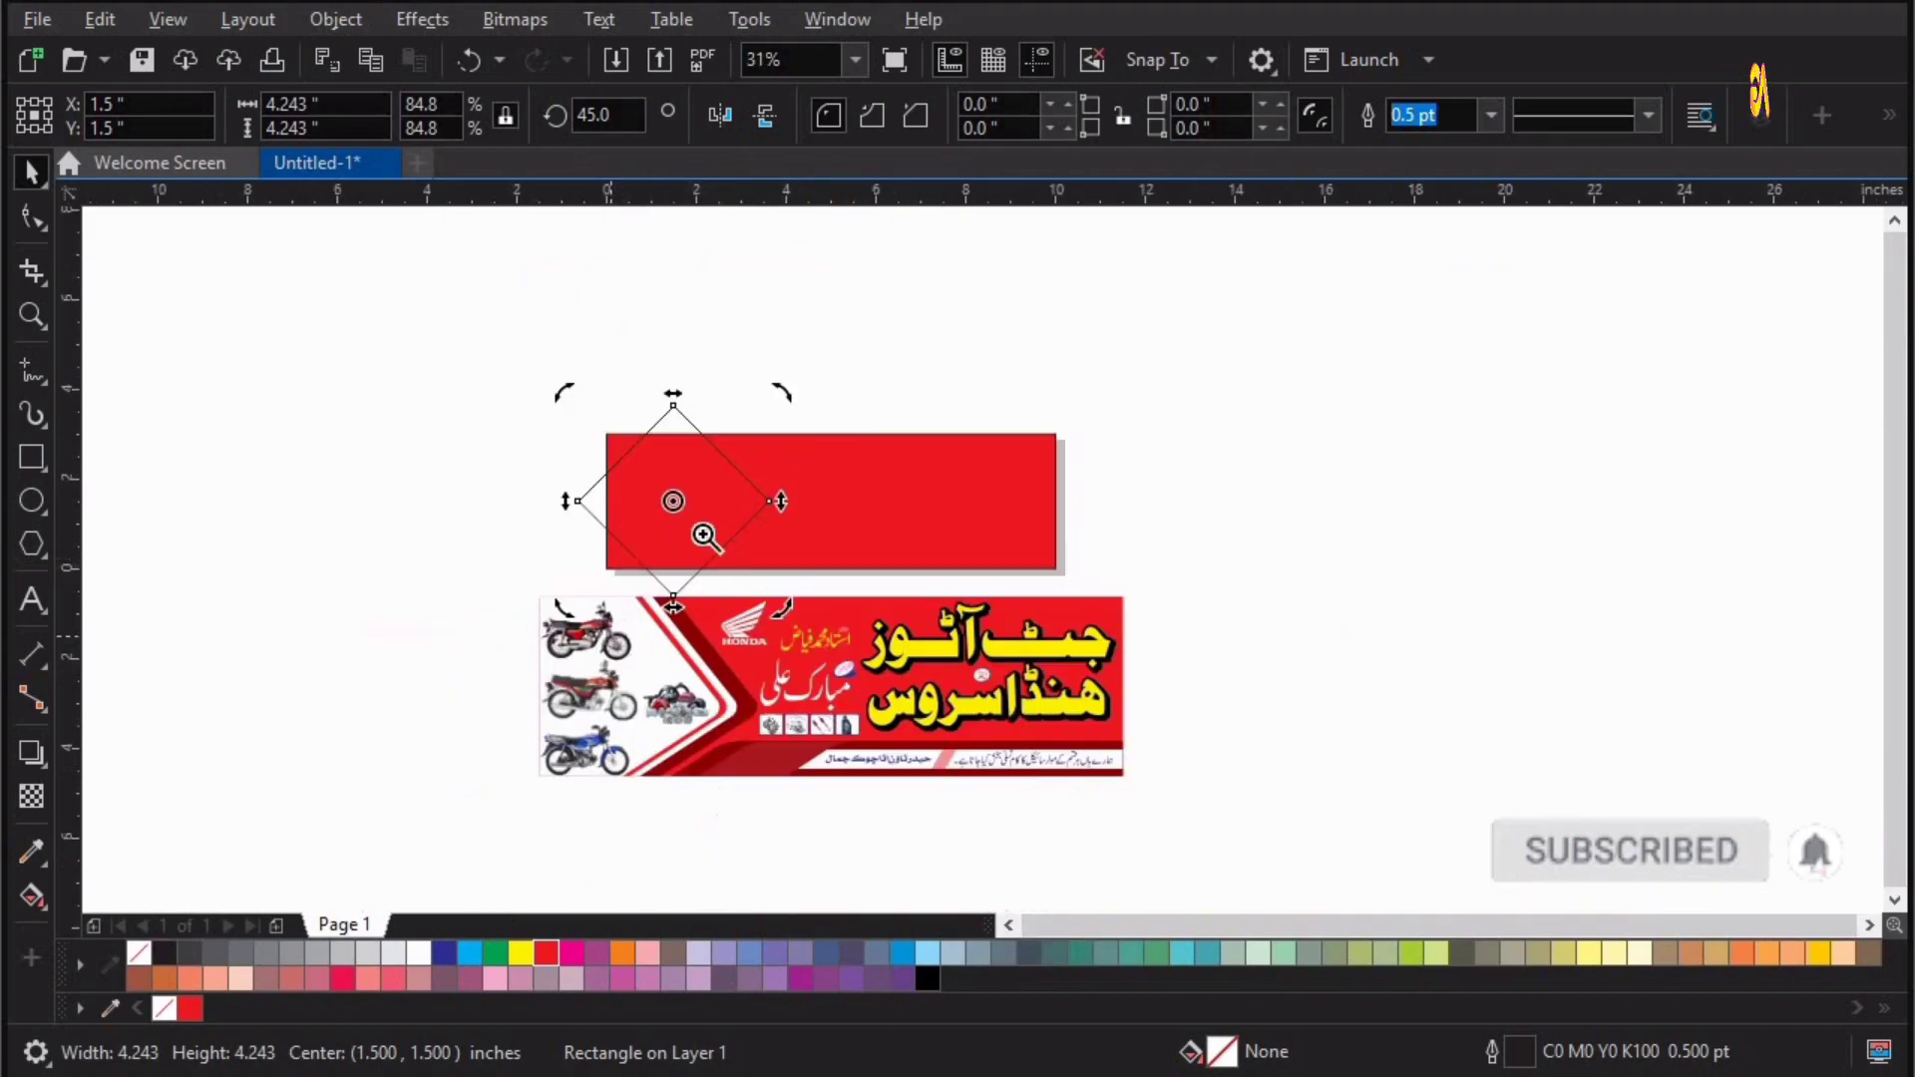
left_click_drag(475, 628, 994, 313)
left_click_drag(919, 644, 826, 645)
Round all corners of the rotated square to a radius of about 0.37 in
left_click(30, 224)
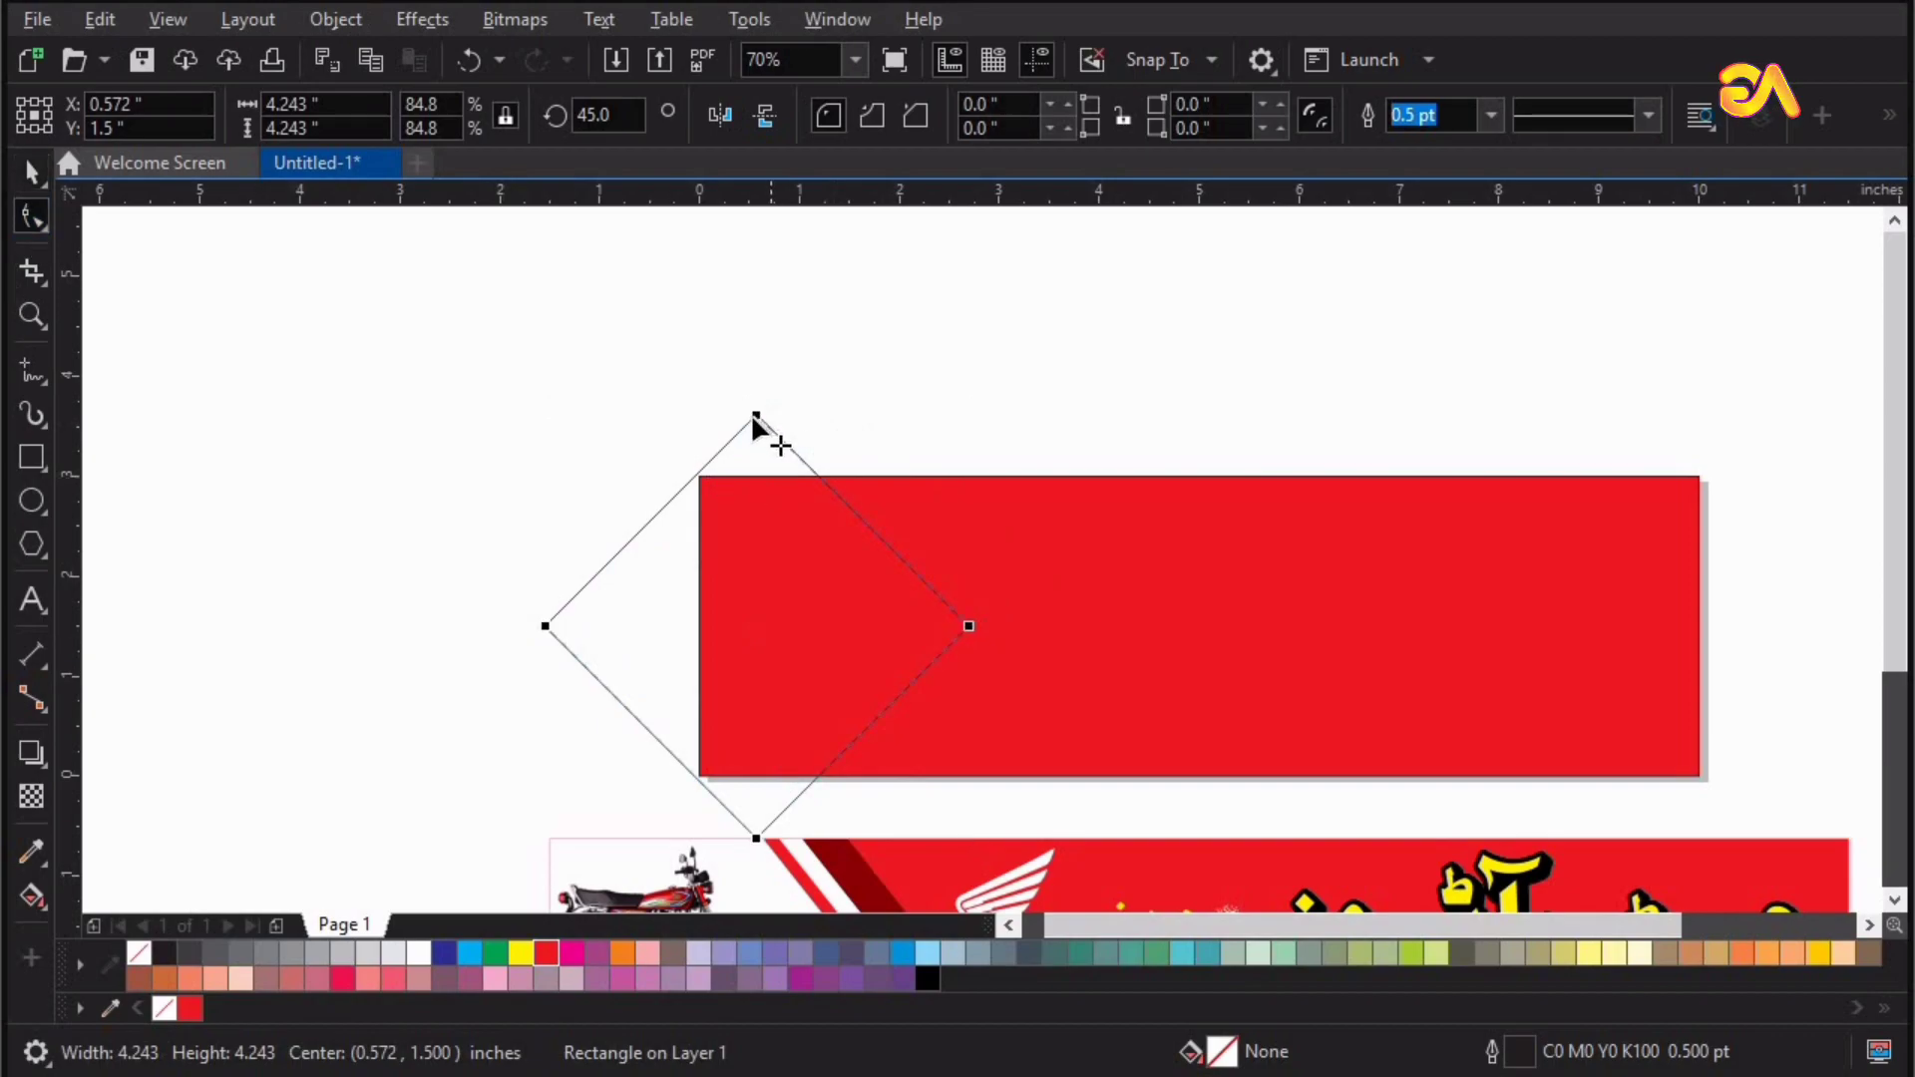
left_click_drag(750, 412, 748, 465)
key("F2")
left_click_drag(424, 370, 983, 782)
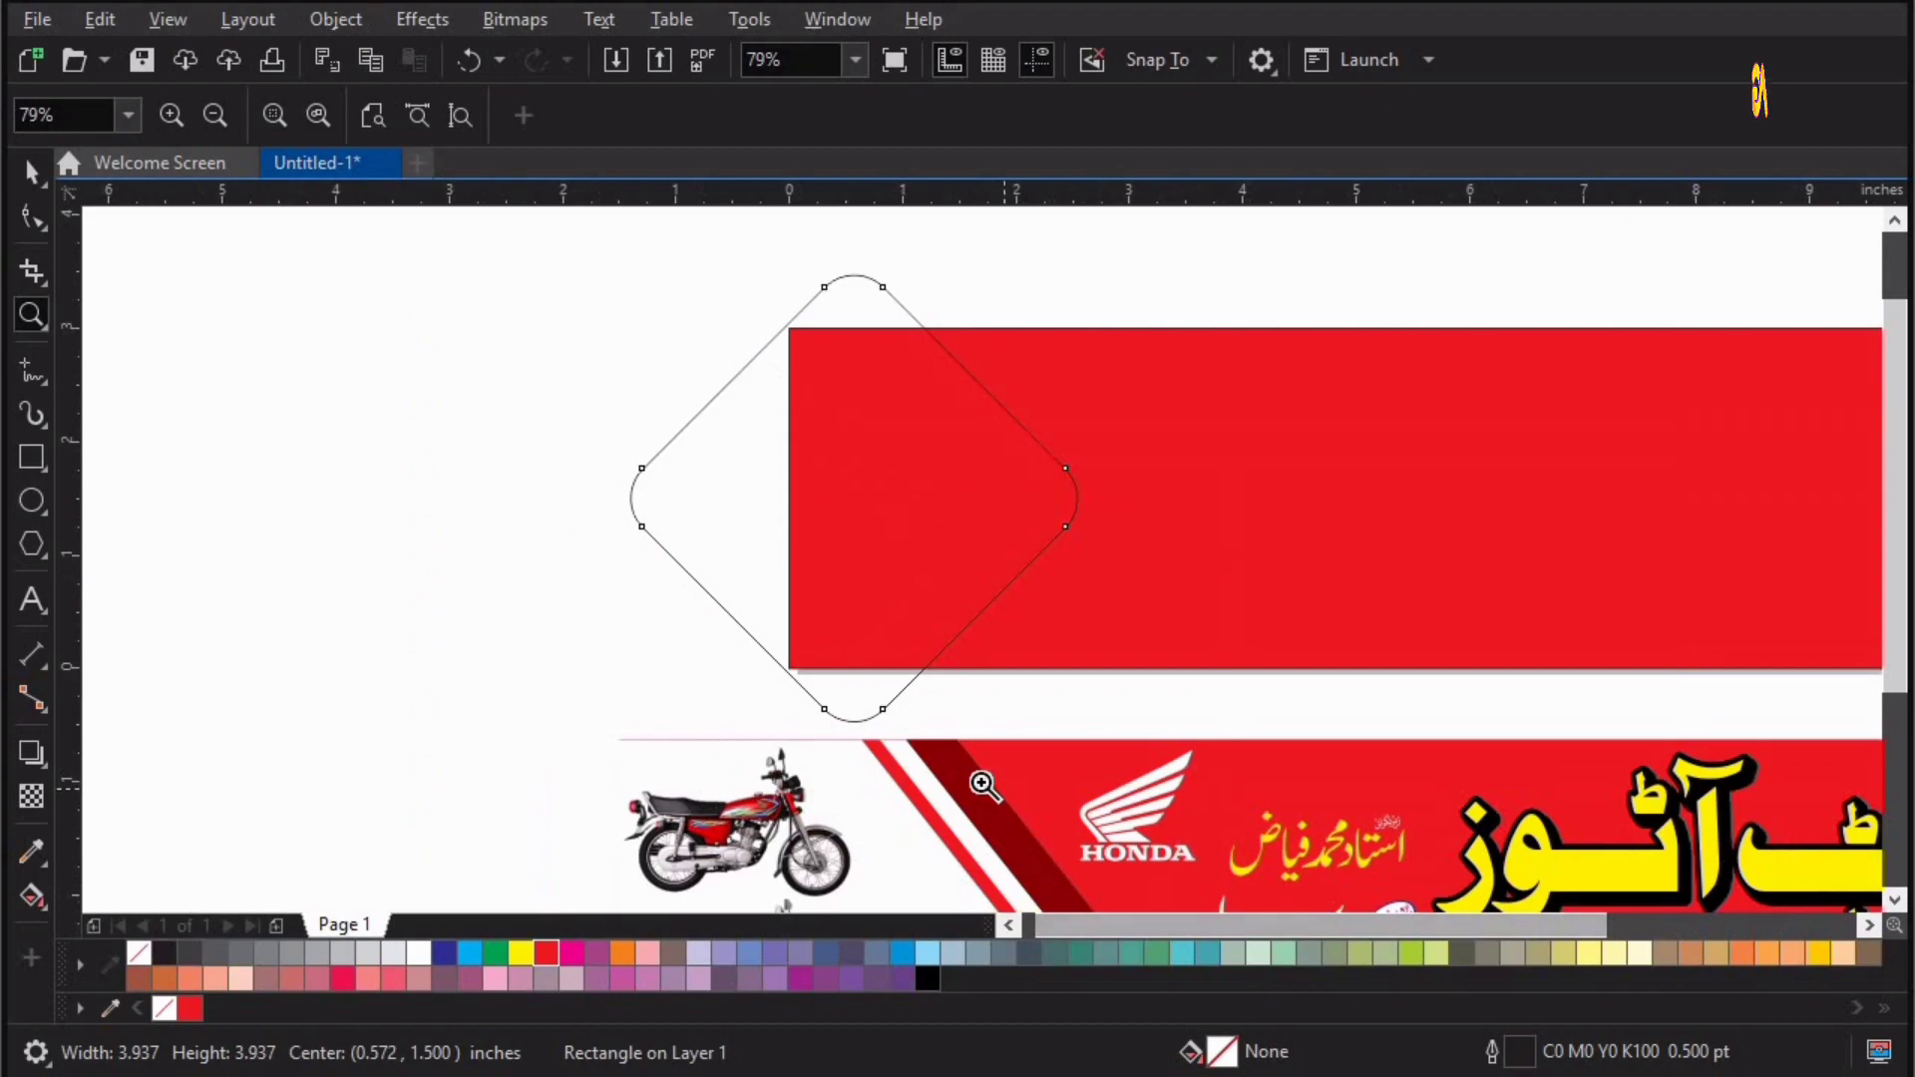
key("F4")
key("space")
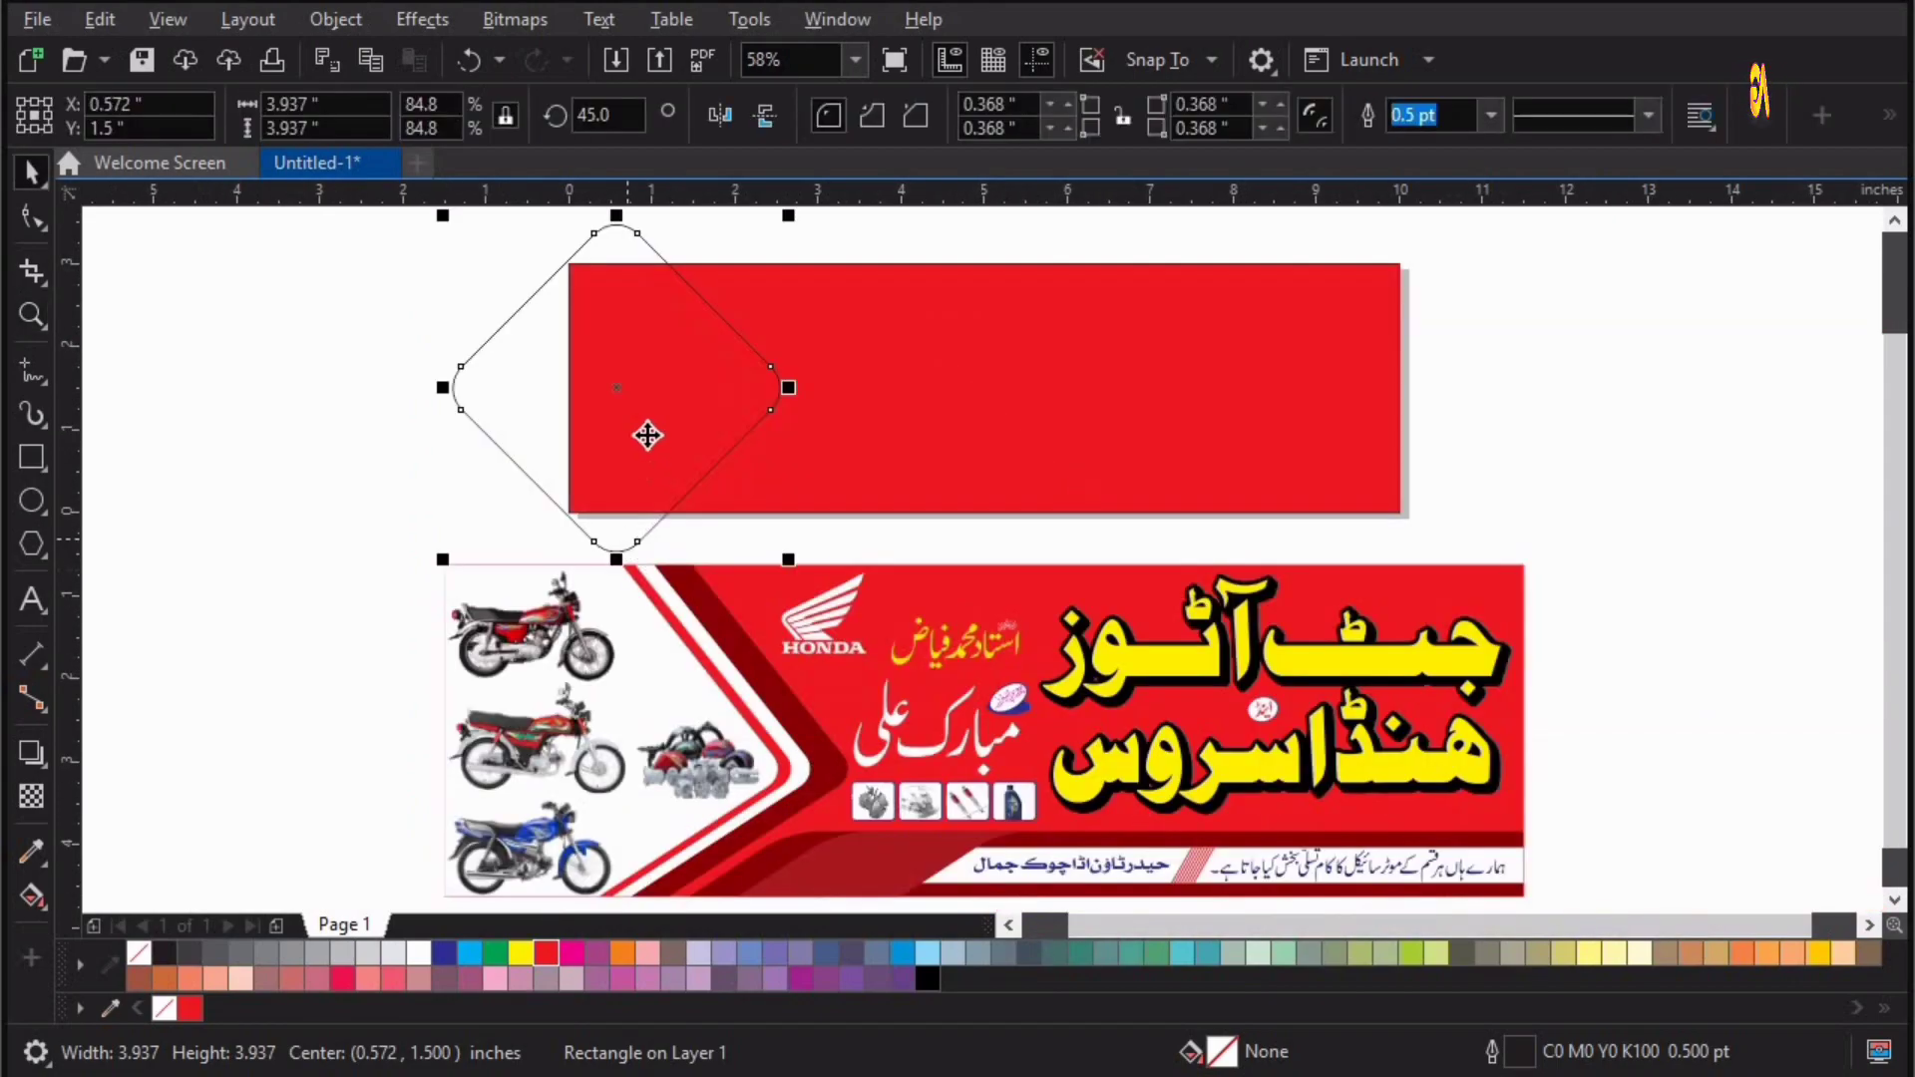
Give the rounded diamond a white fill with no outline and enlarge it to about 4.56 in across
left_click(648, 433)
left_click(421, 953)
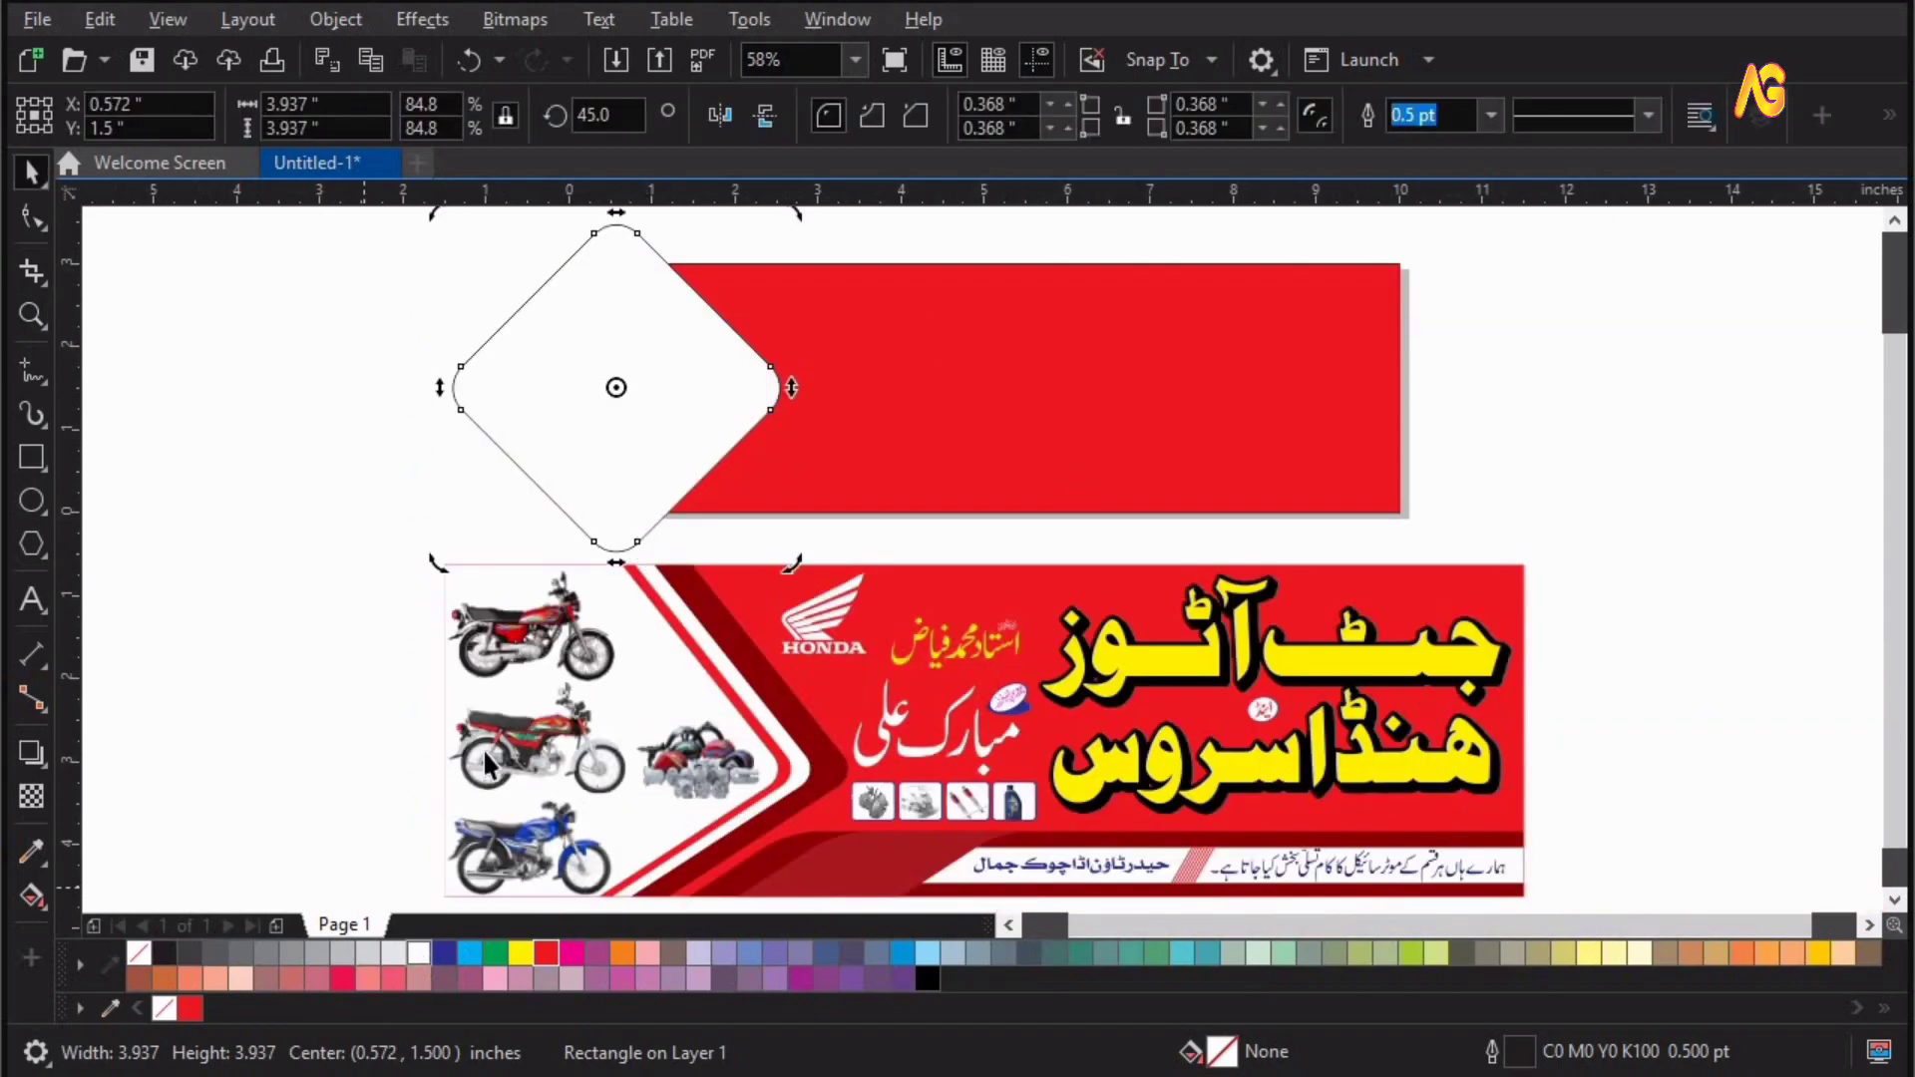
right_click(139, 953)
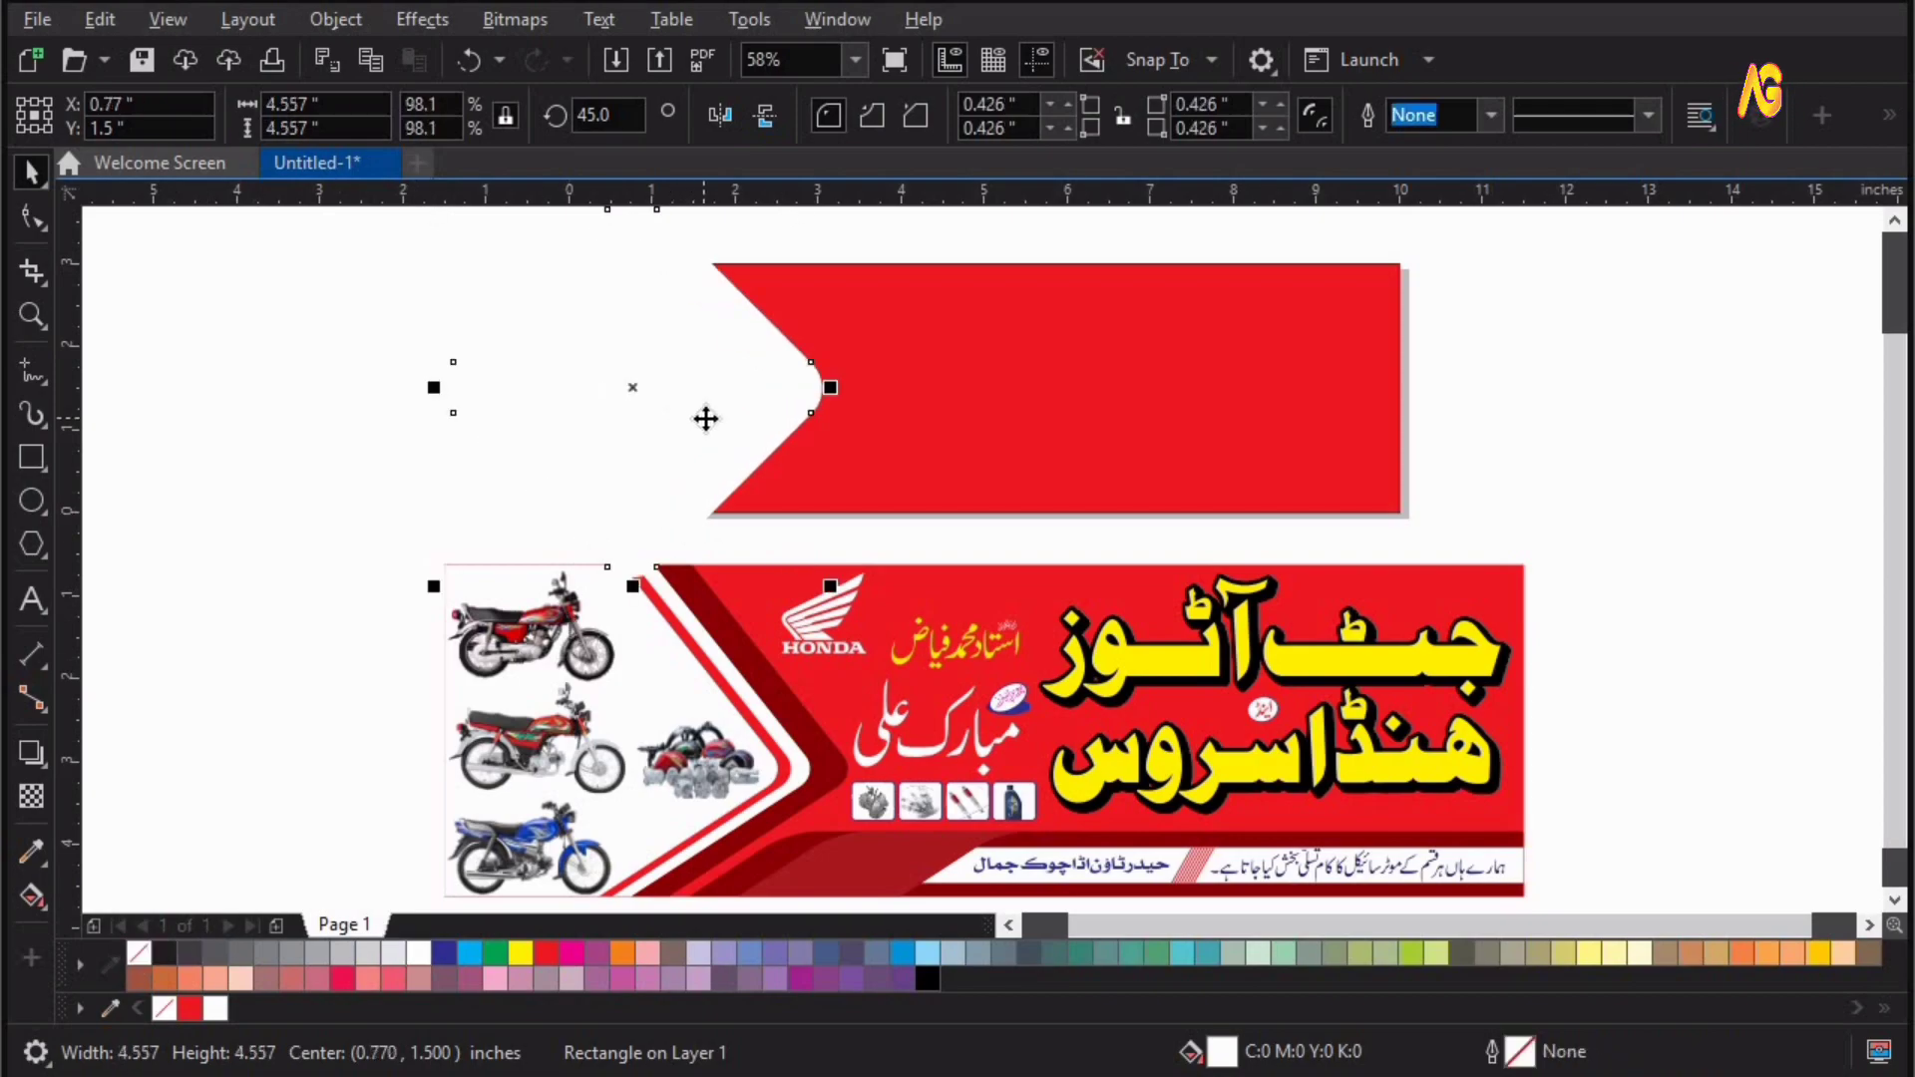
Duplicate the white diamond about 0.29 in to the right and fill the copy dark red, C0 M100 Y100 K50
left_click_drag(705, 416, 726, 415)
left_click(31, 795)
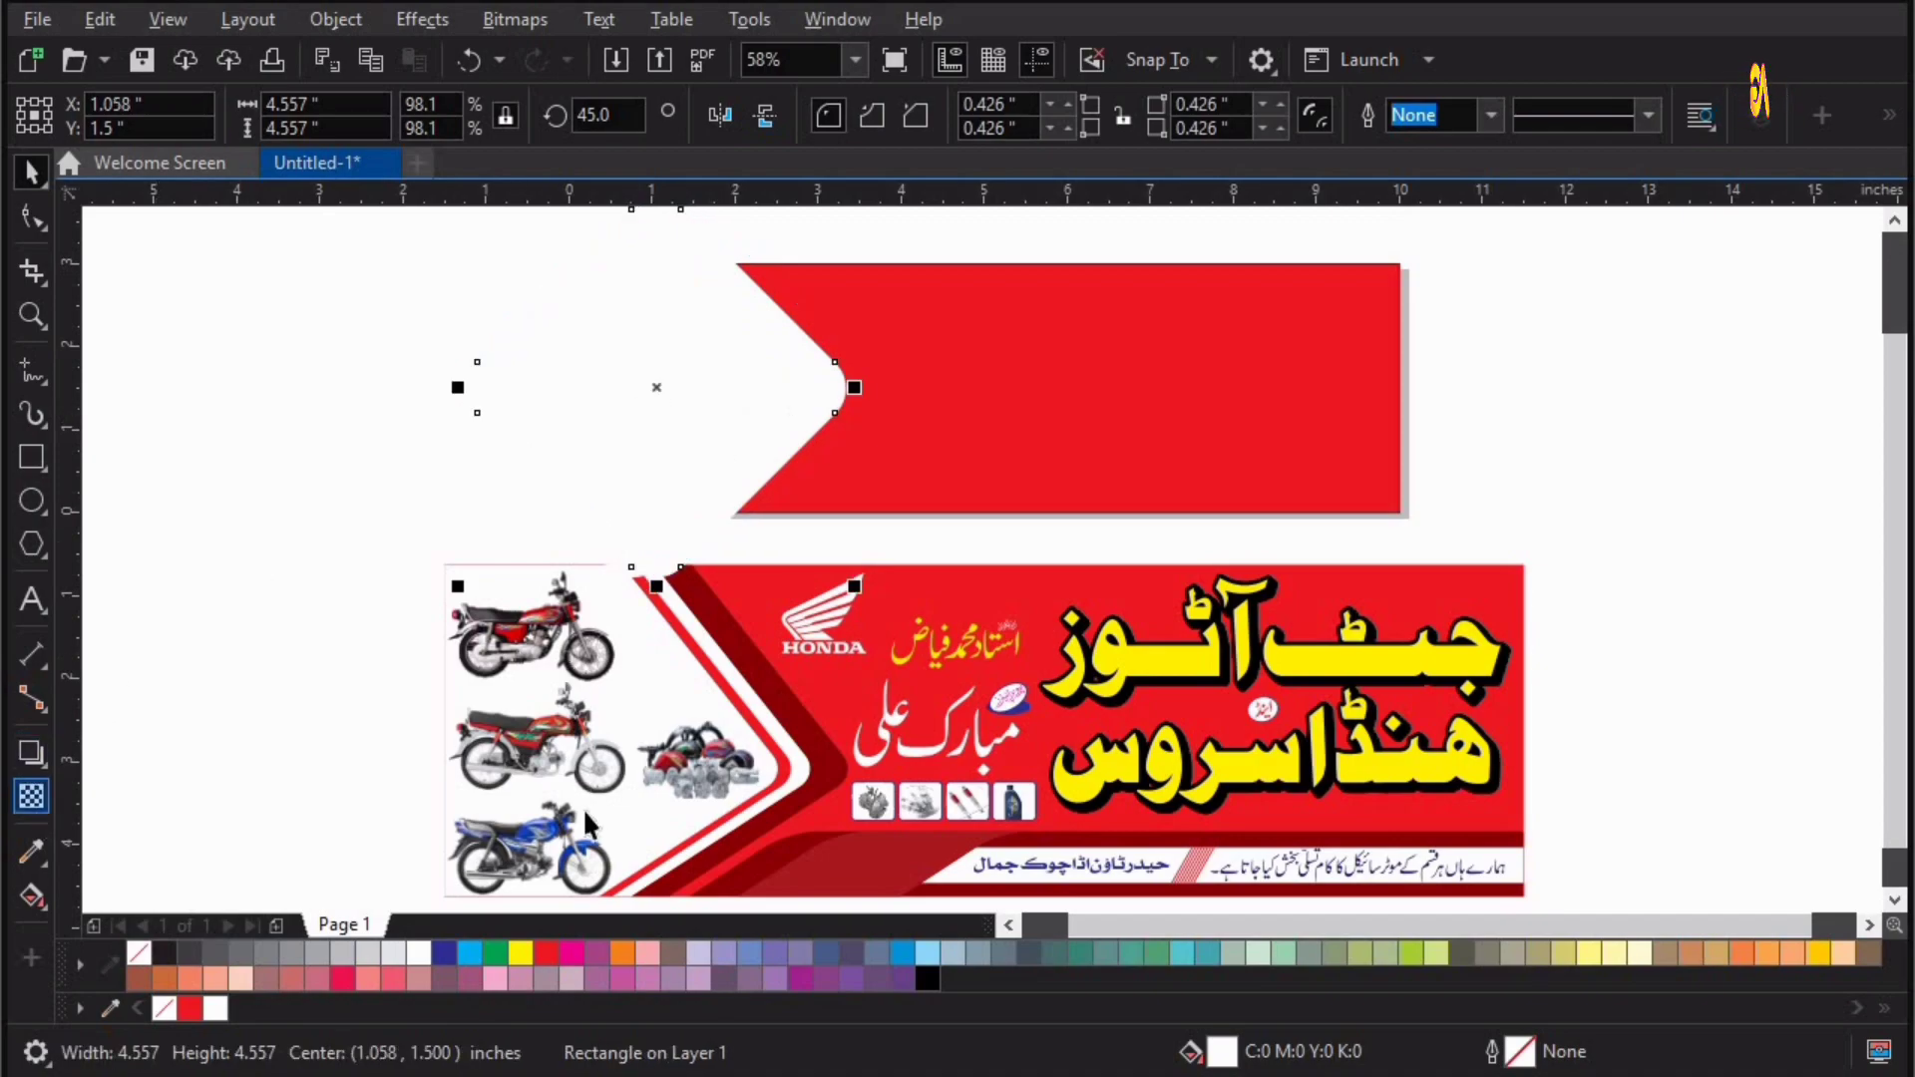
left_click(551, 954)
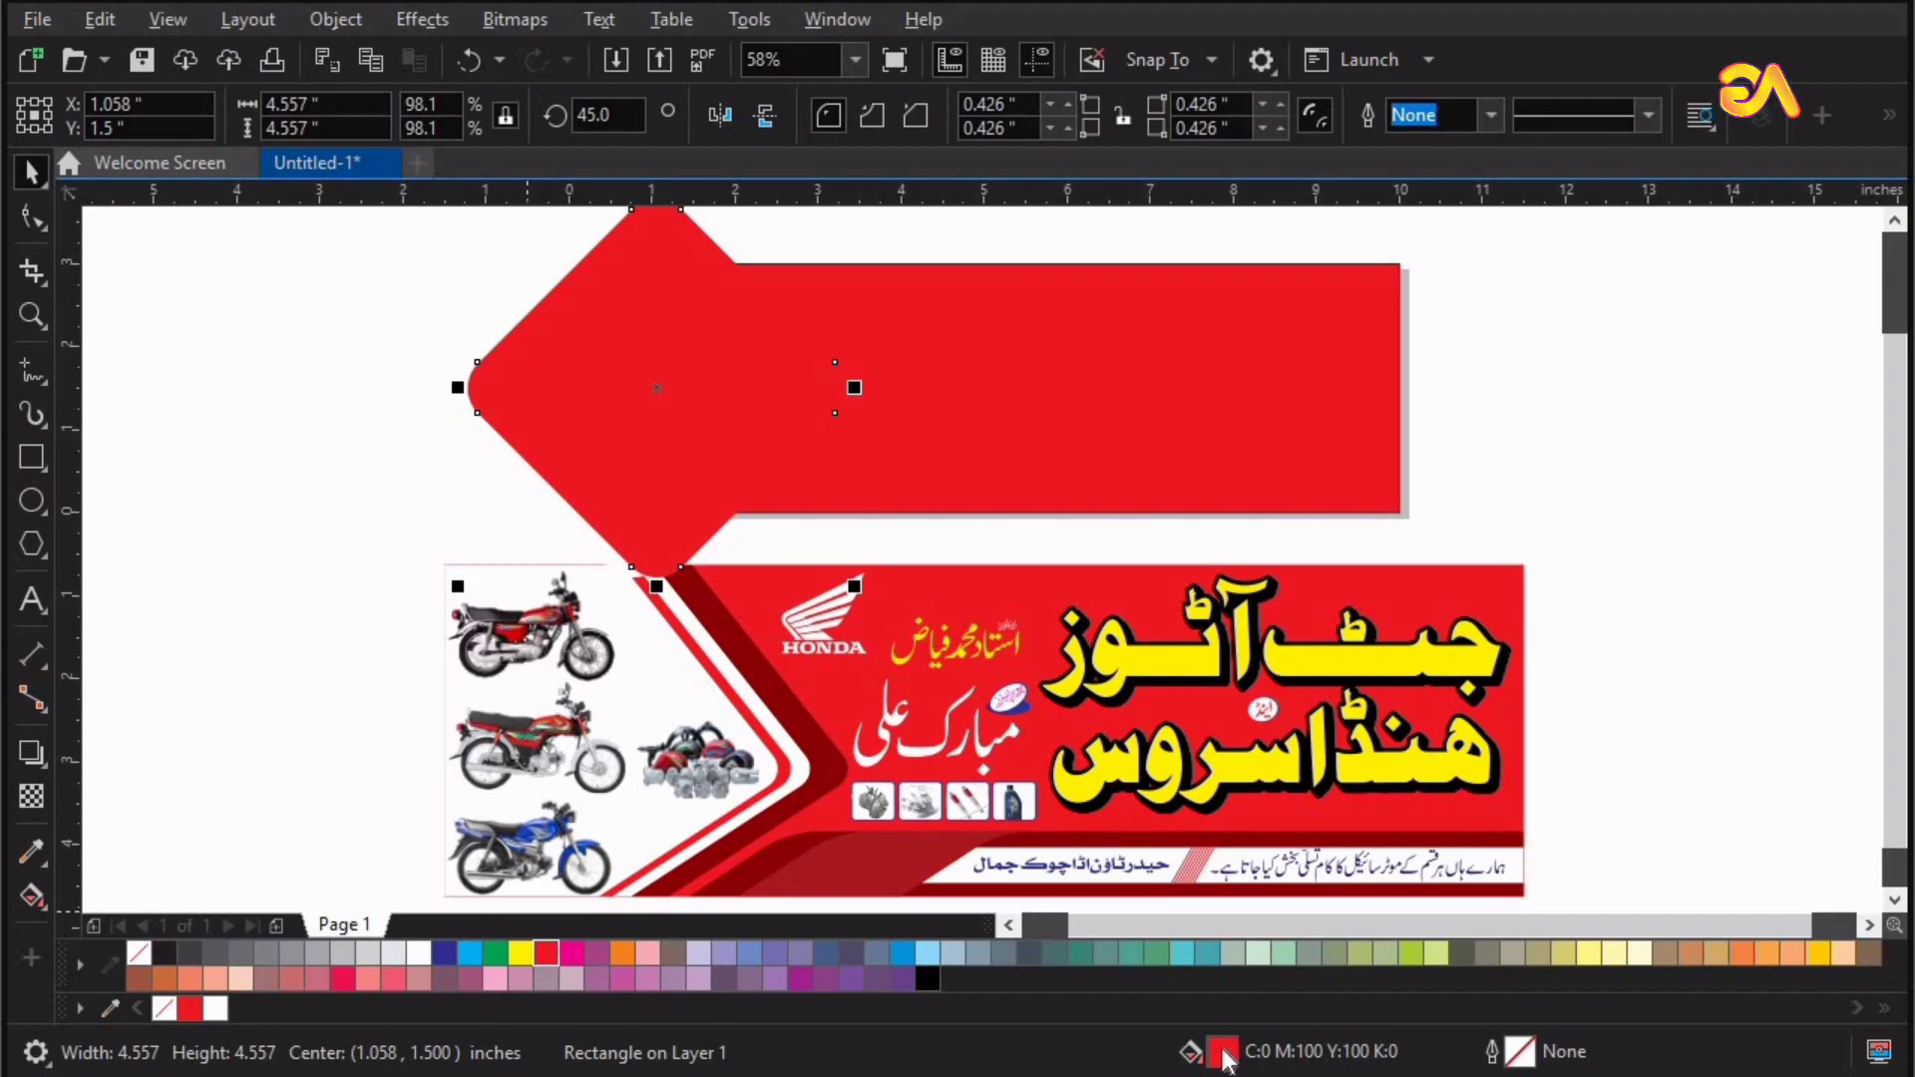
key("shift+F11")
left_click(548, 265)
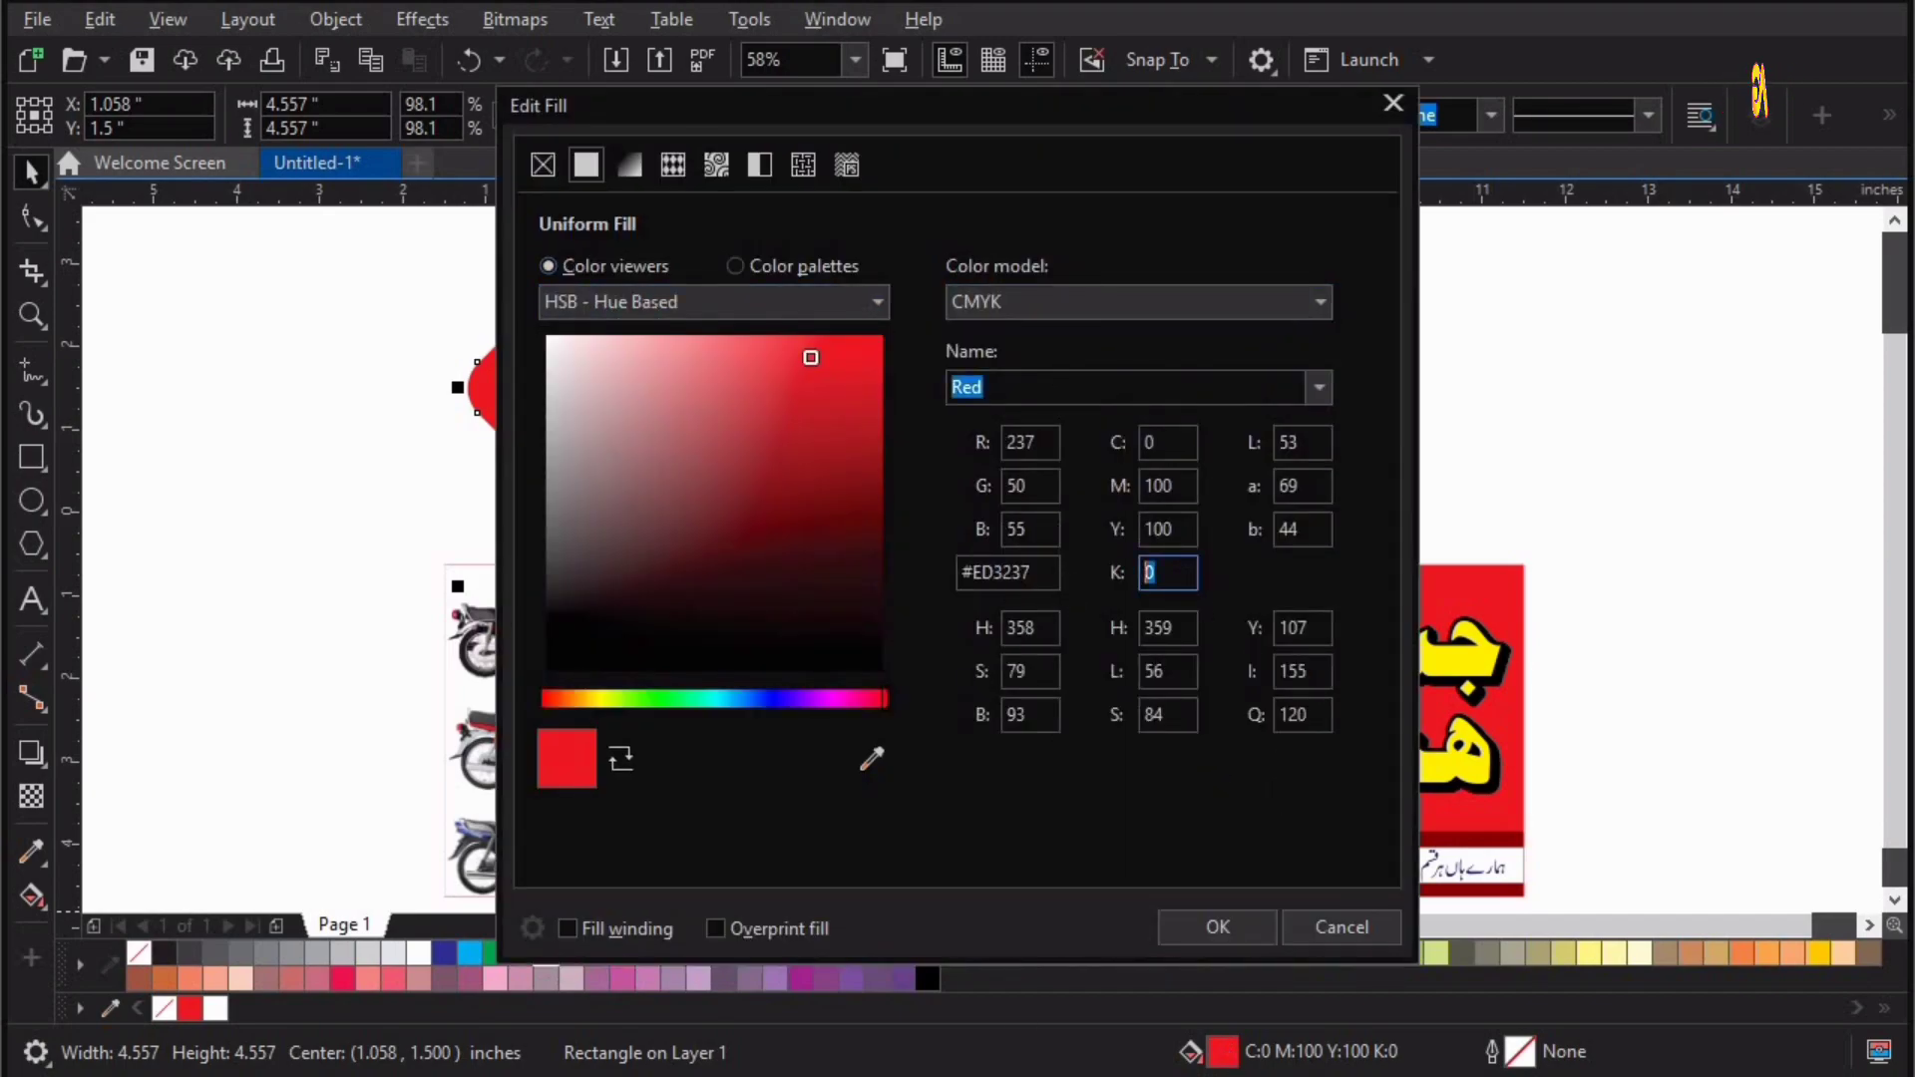
key("Tab")
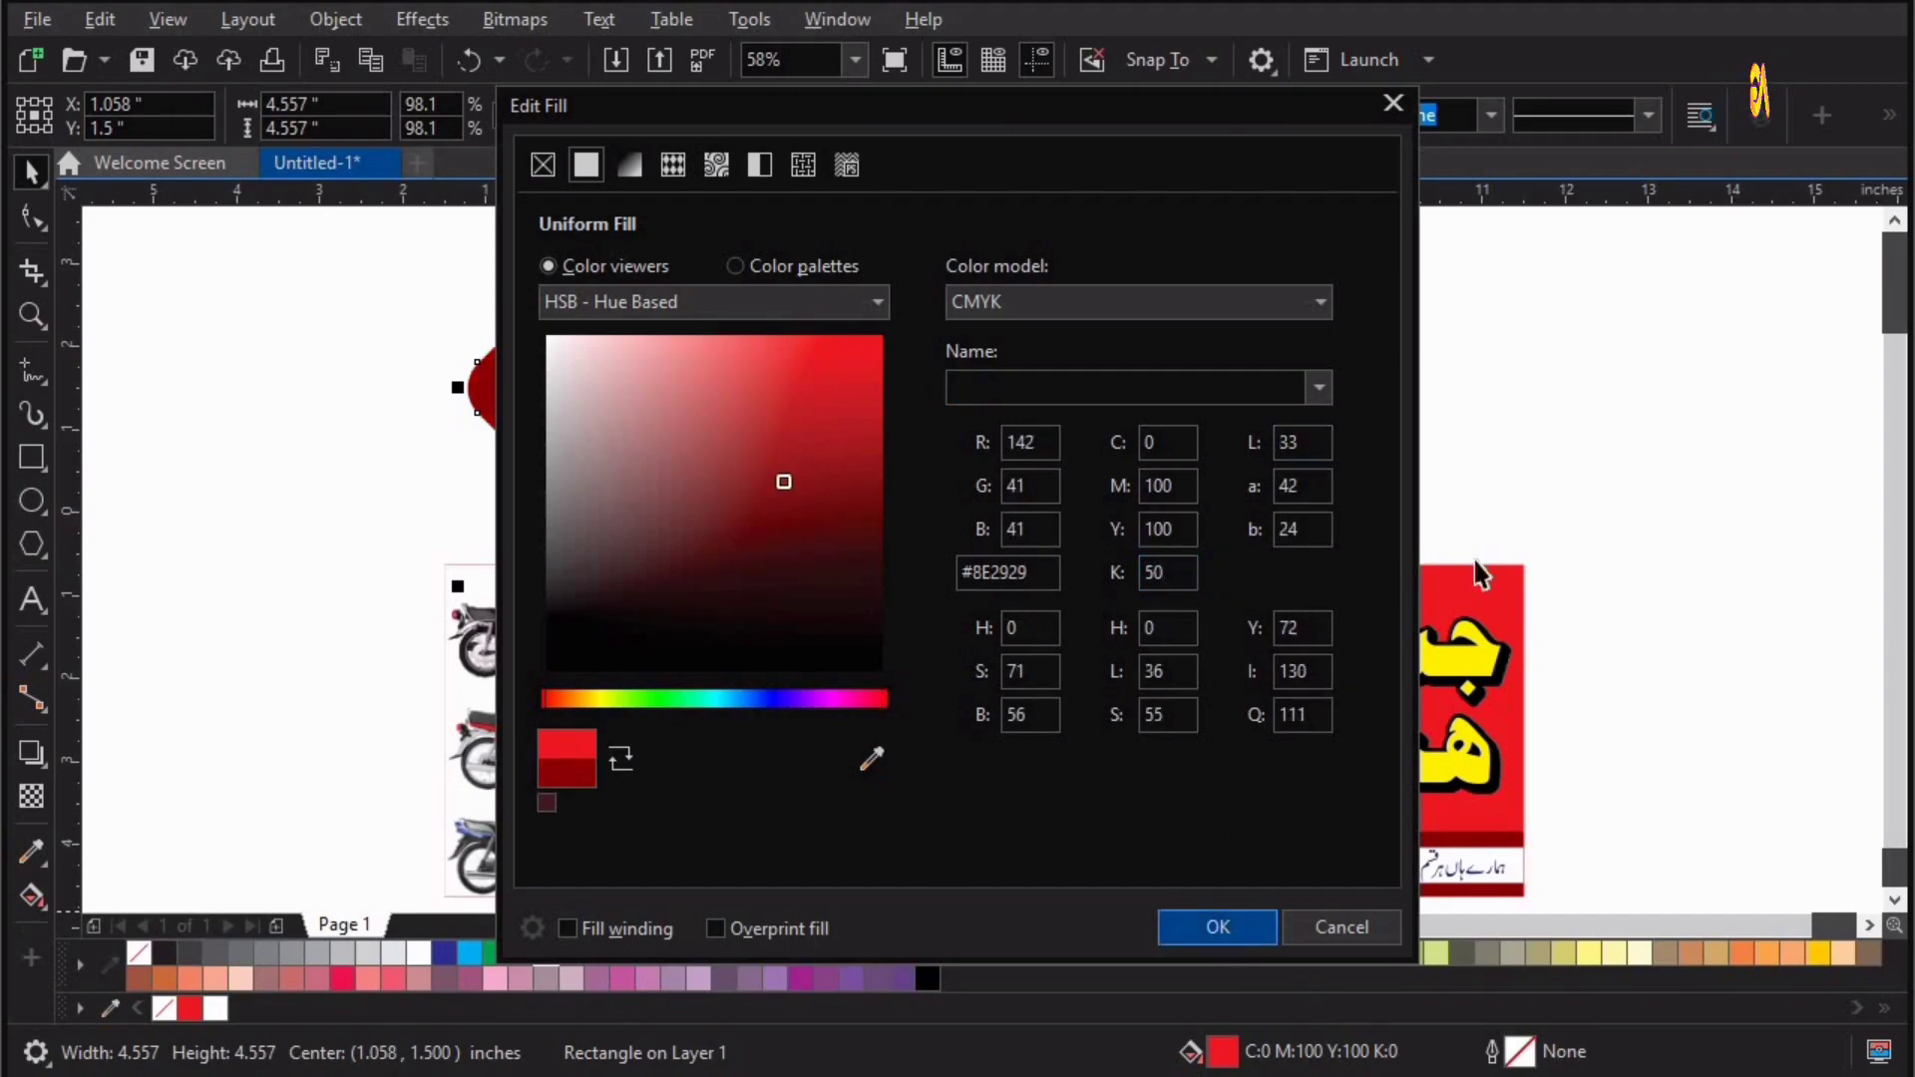
left_click(1217, 927)
key("Escape")
PowerClip the dark red diamond inside the red banner rectangle
left_click(767, 386)
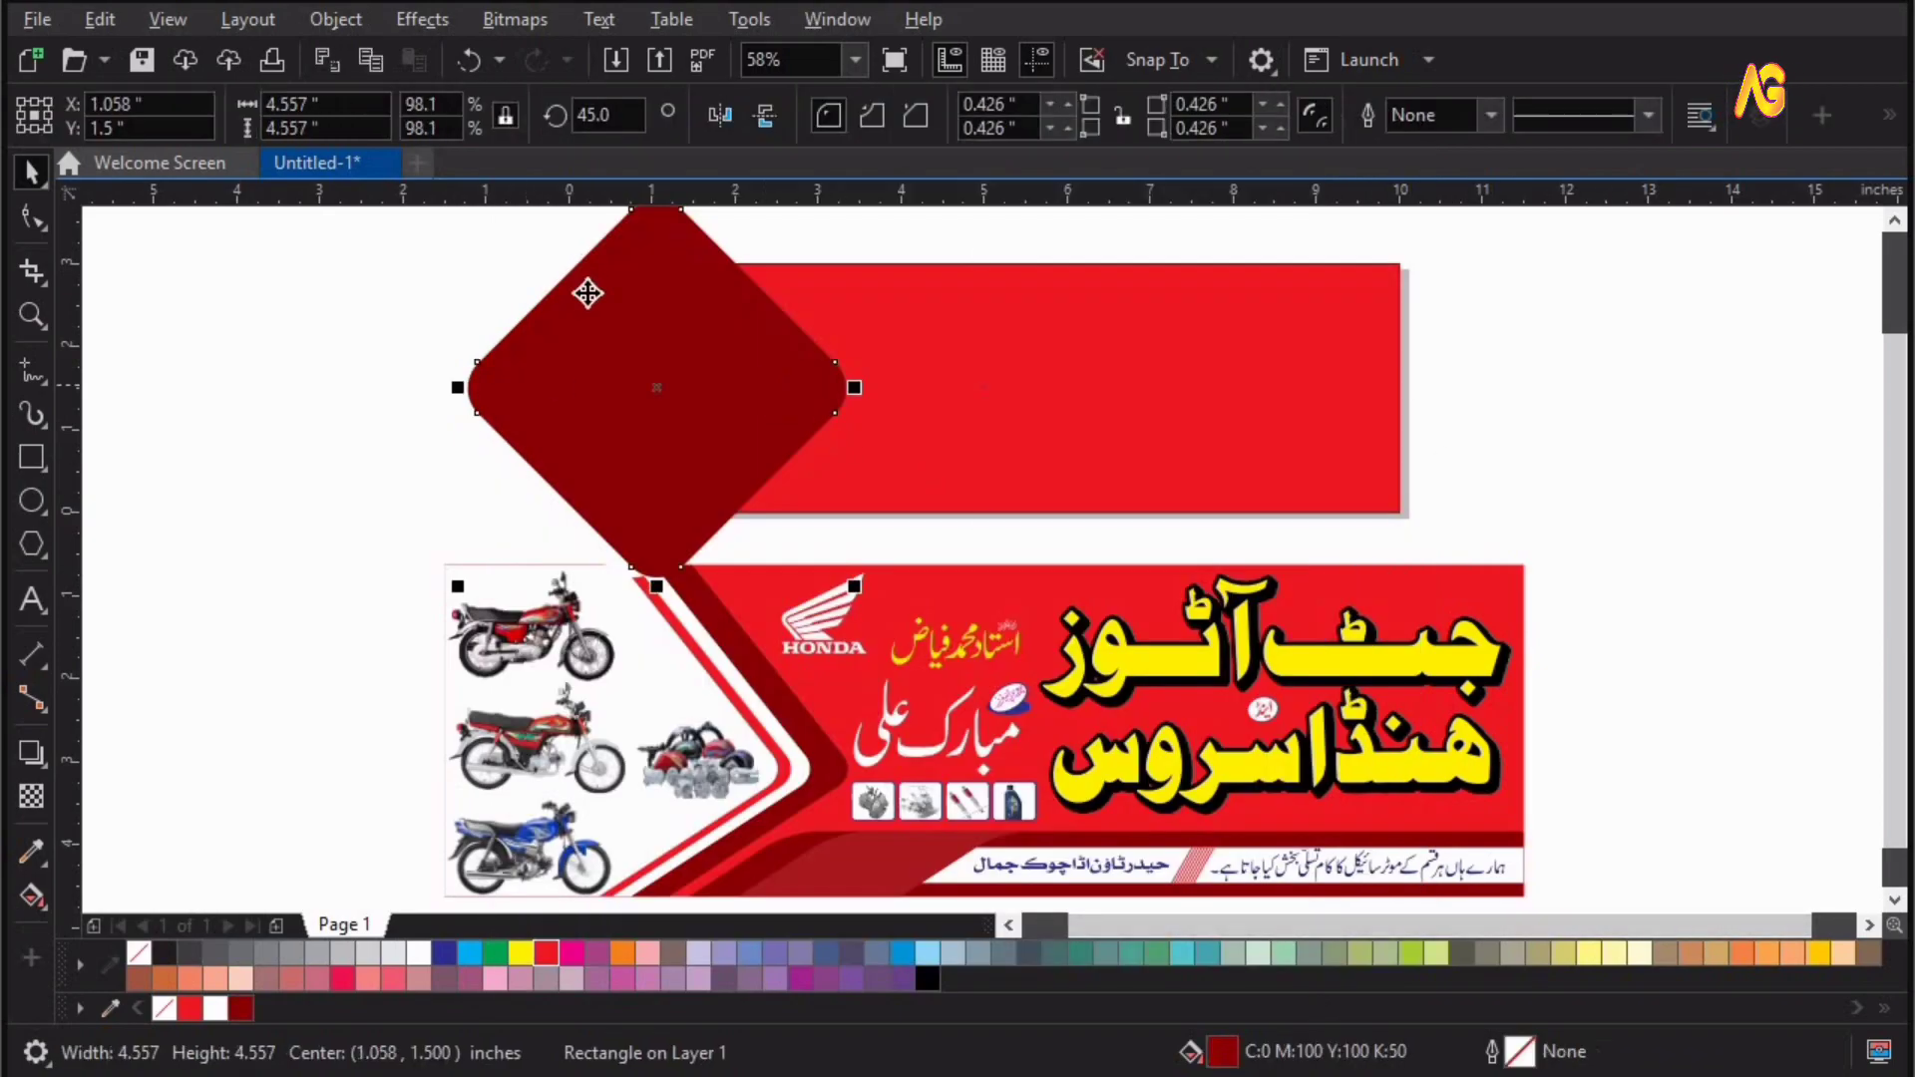
left_click(734, 274)
key("Escape")
left_click(735, 274)
left_click(335, 18)
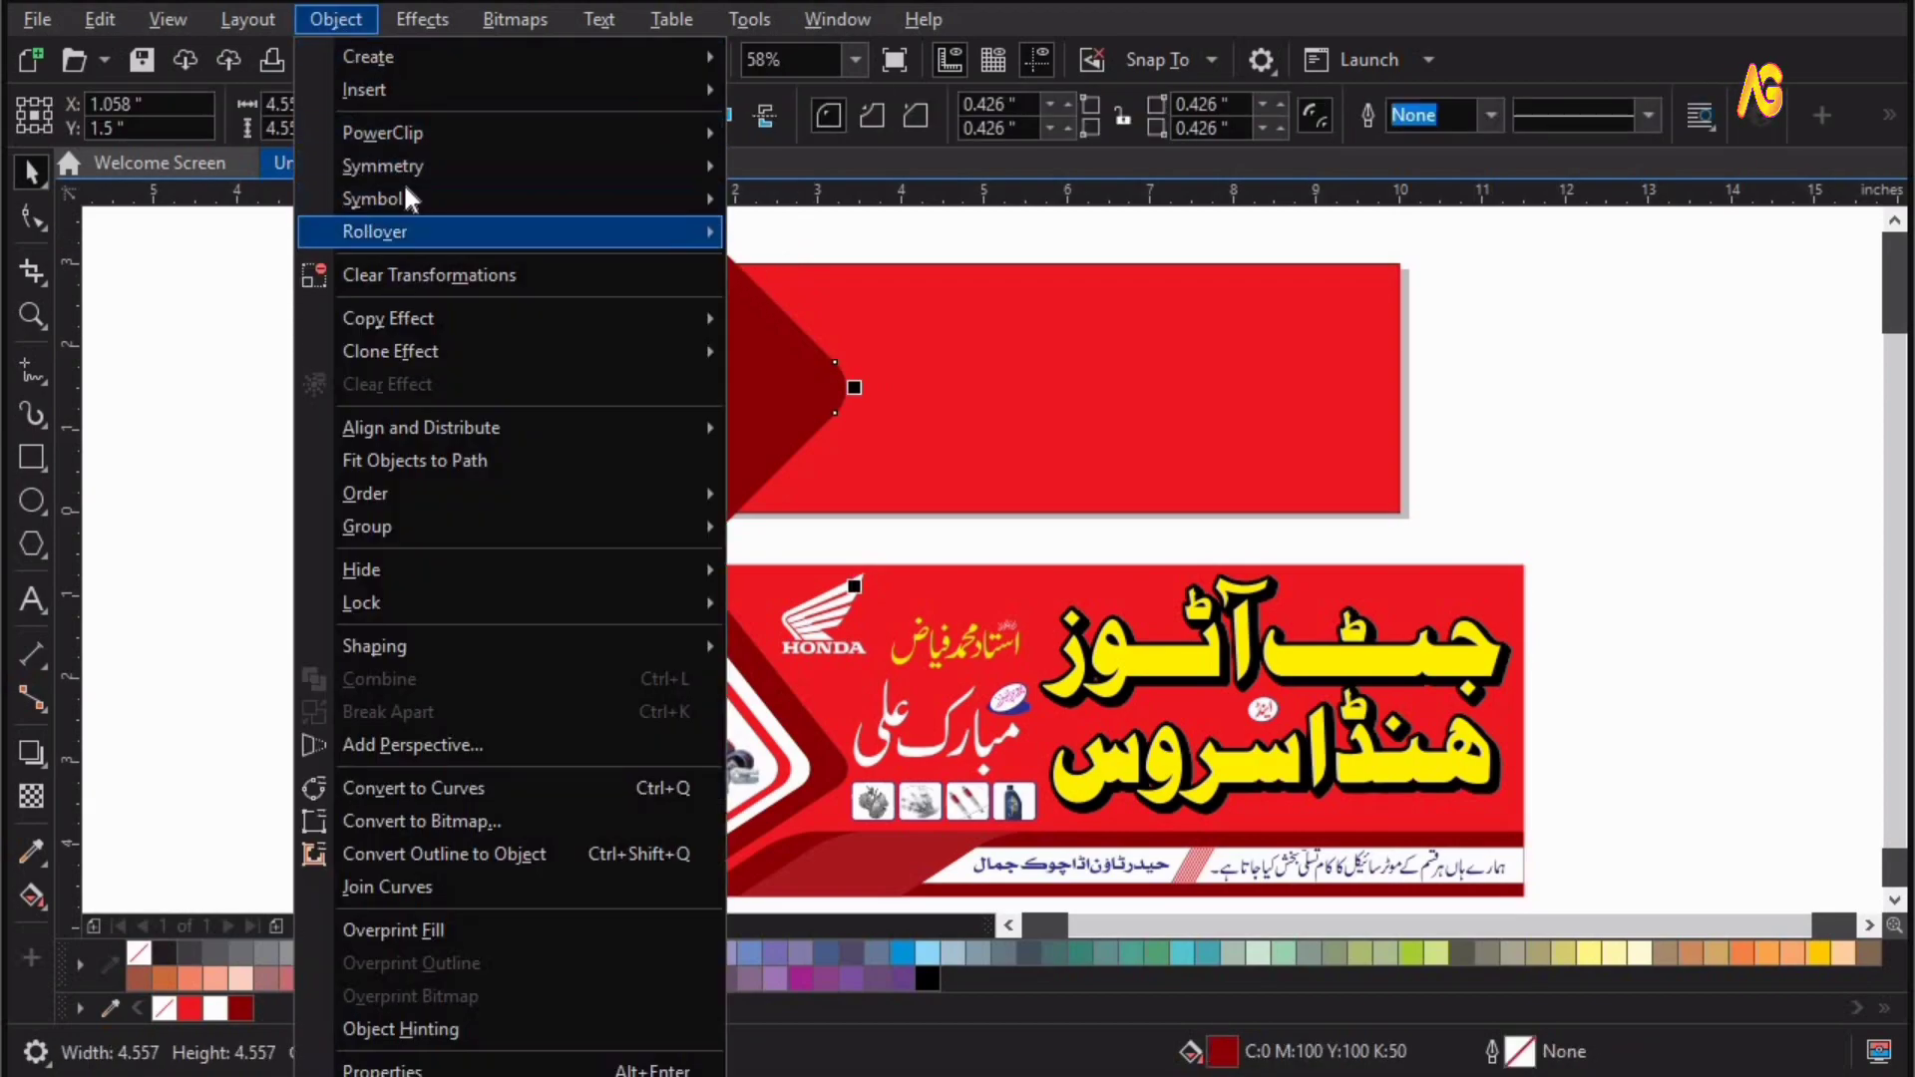
left_click(793, 133)
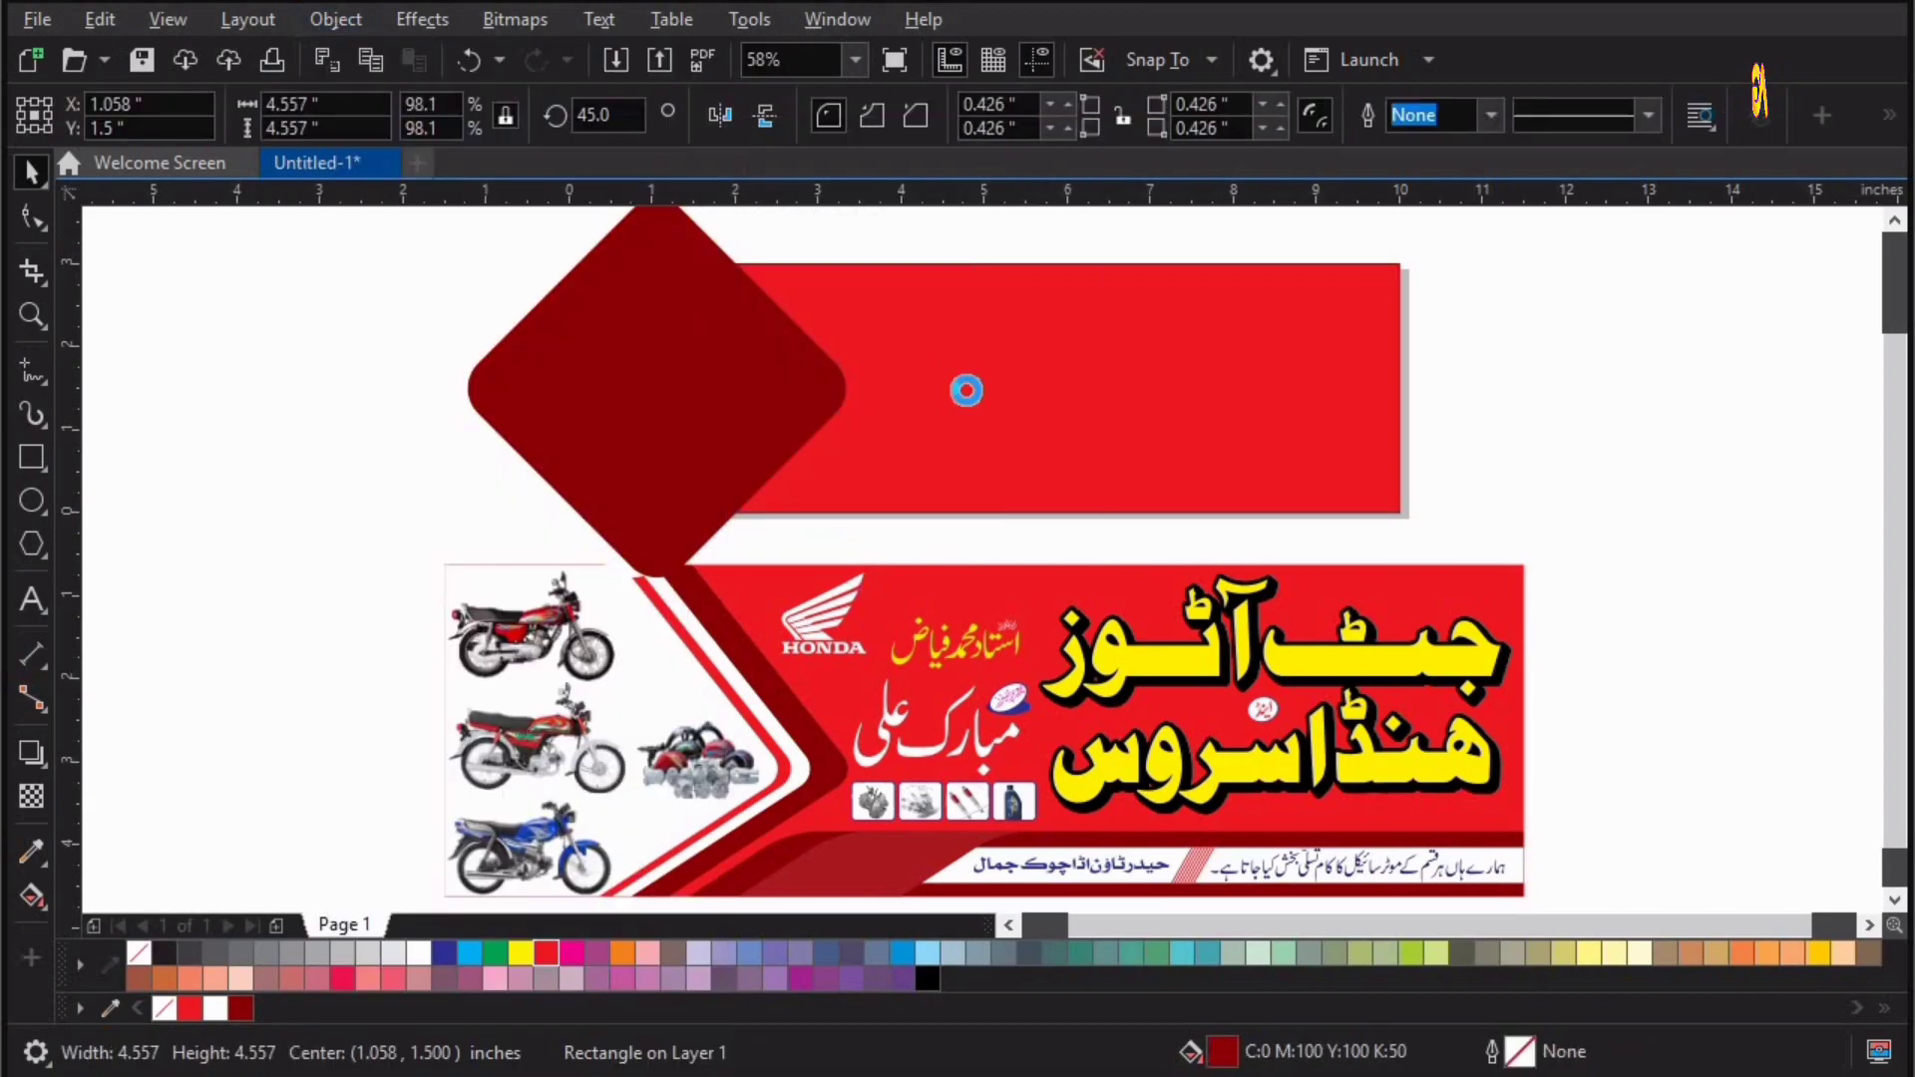
left_click(966, 389)
Duplicate the white diamond about 0.34 in to the left
left_click(723, 406)
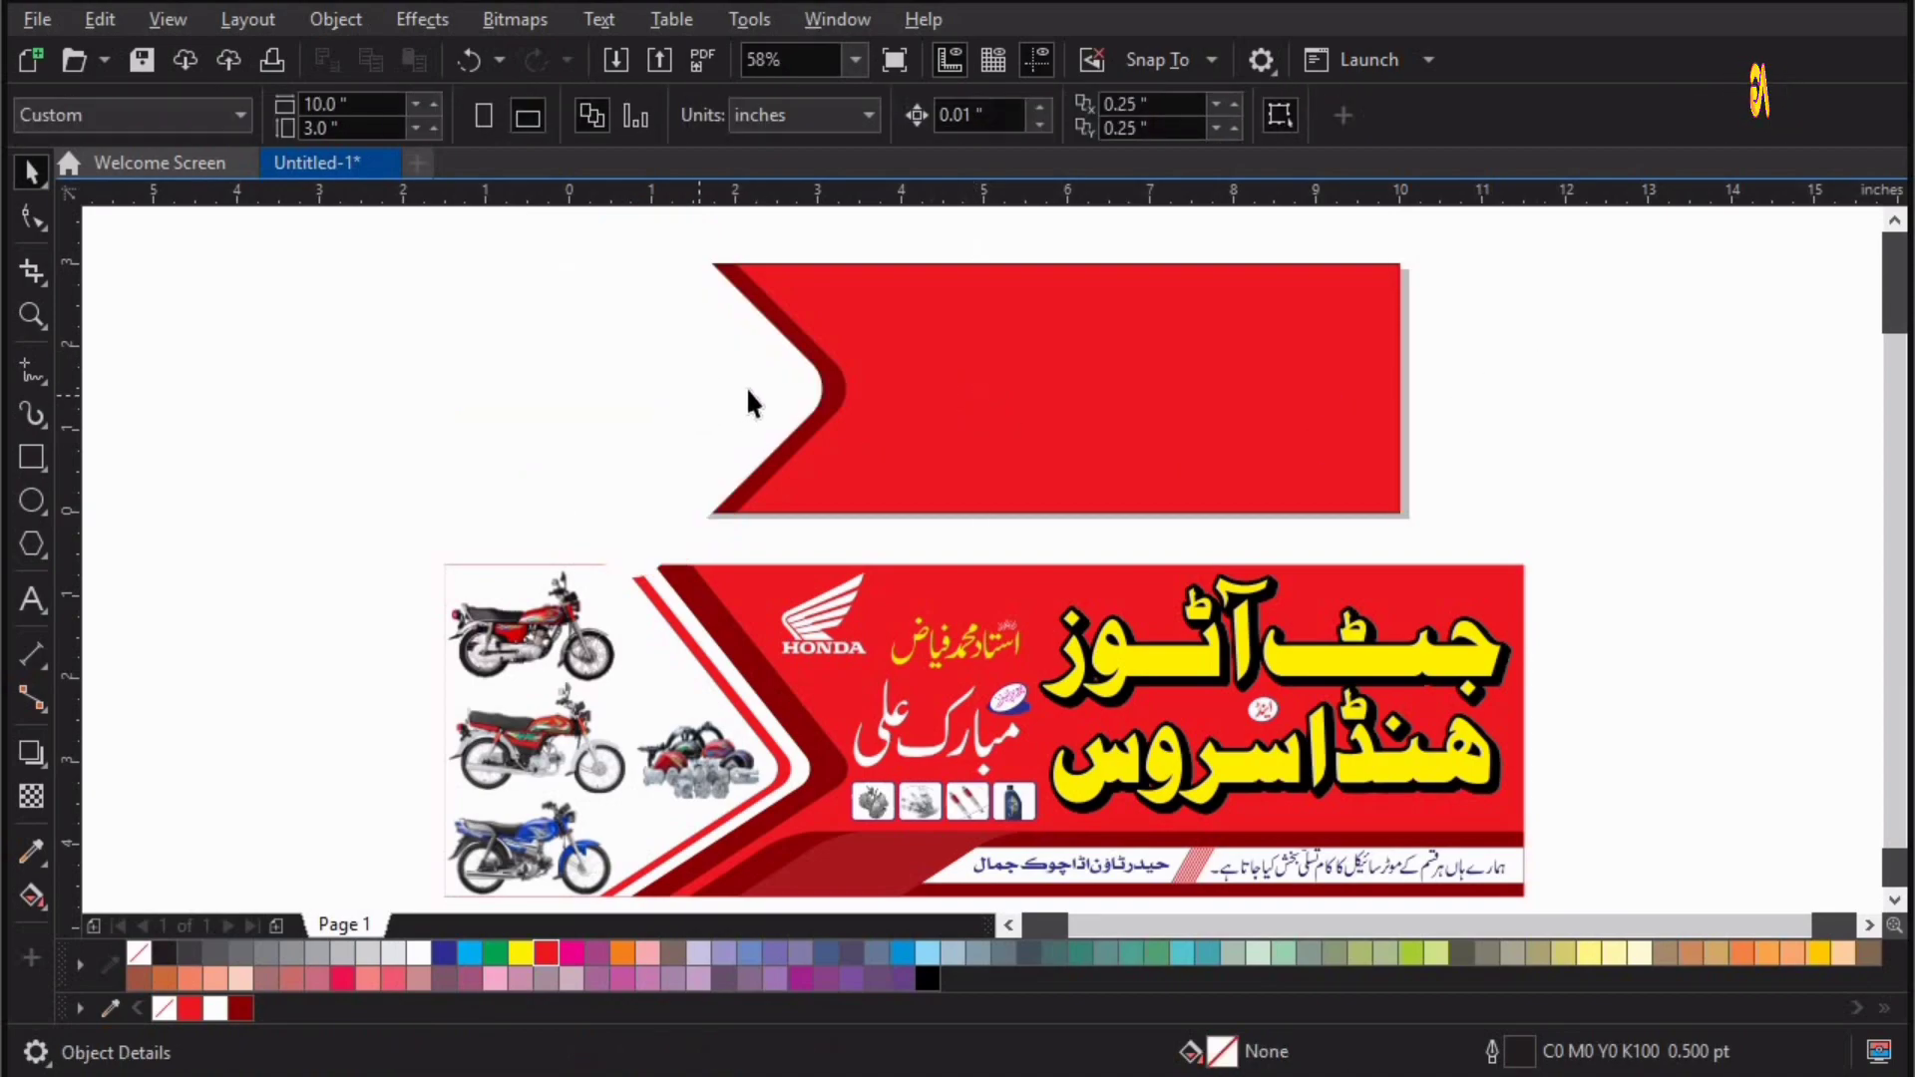
left_click(750, 390)
left_click_drag(732, 387, 718, 385)
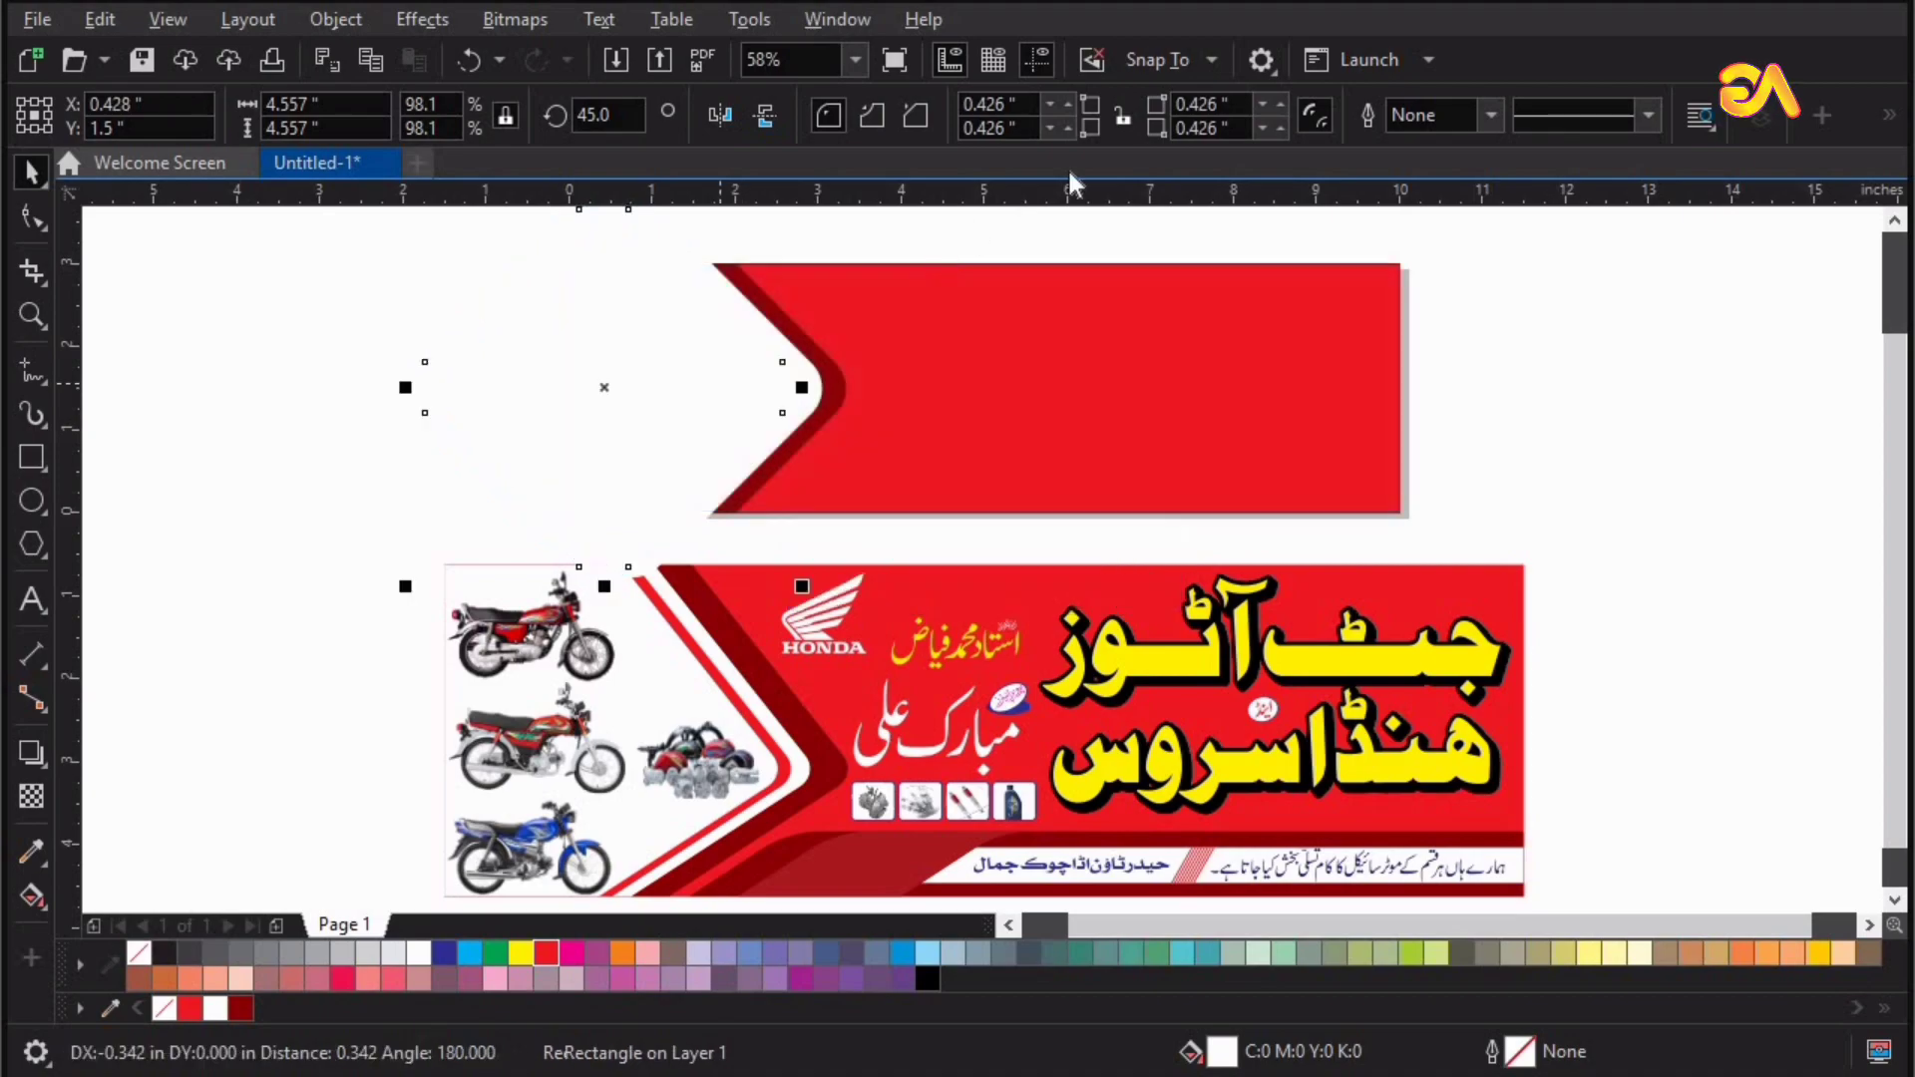
Give the new white diamond a 10 pt red outline
left_click(1493, 112)
left_click(1428, 325)
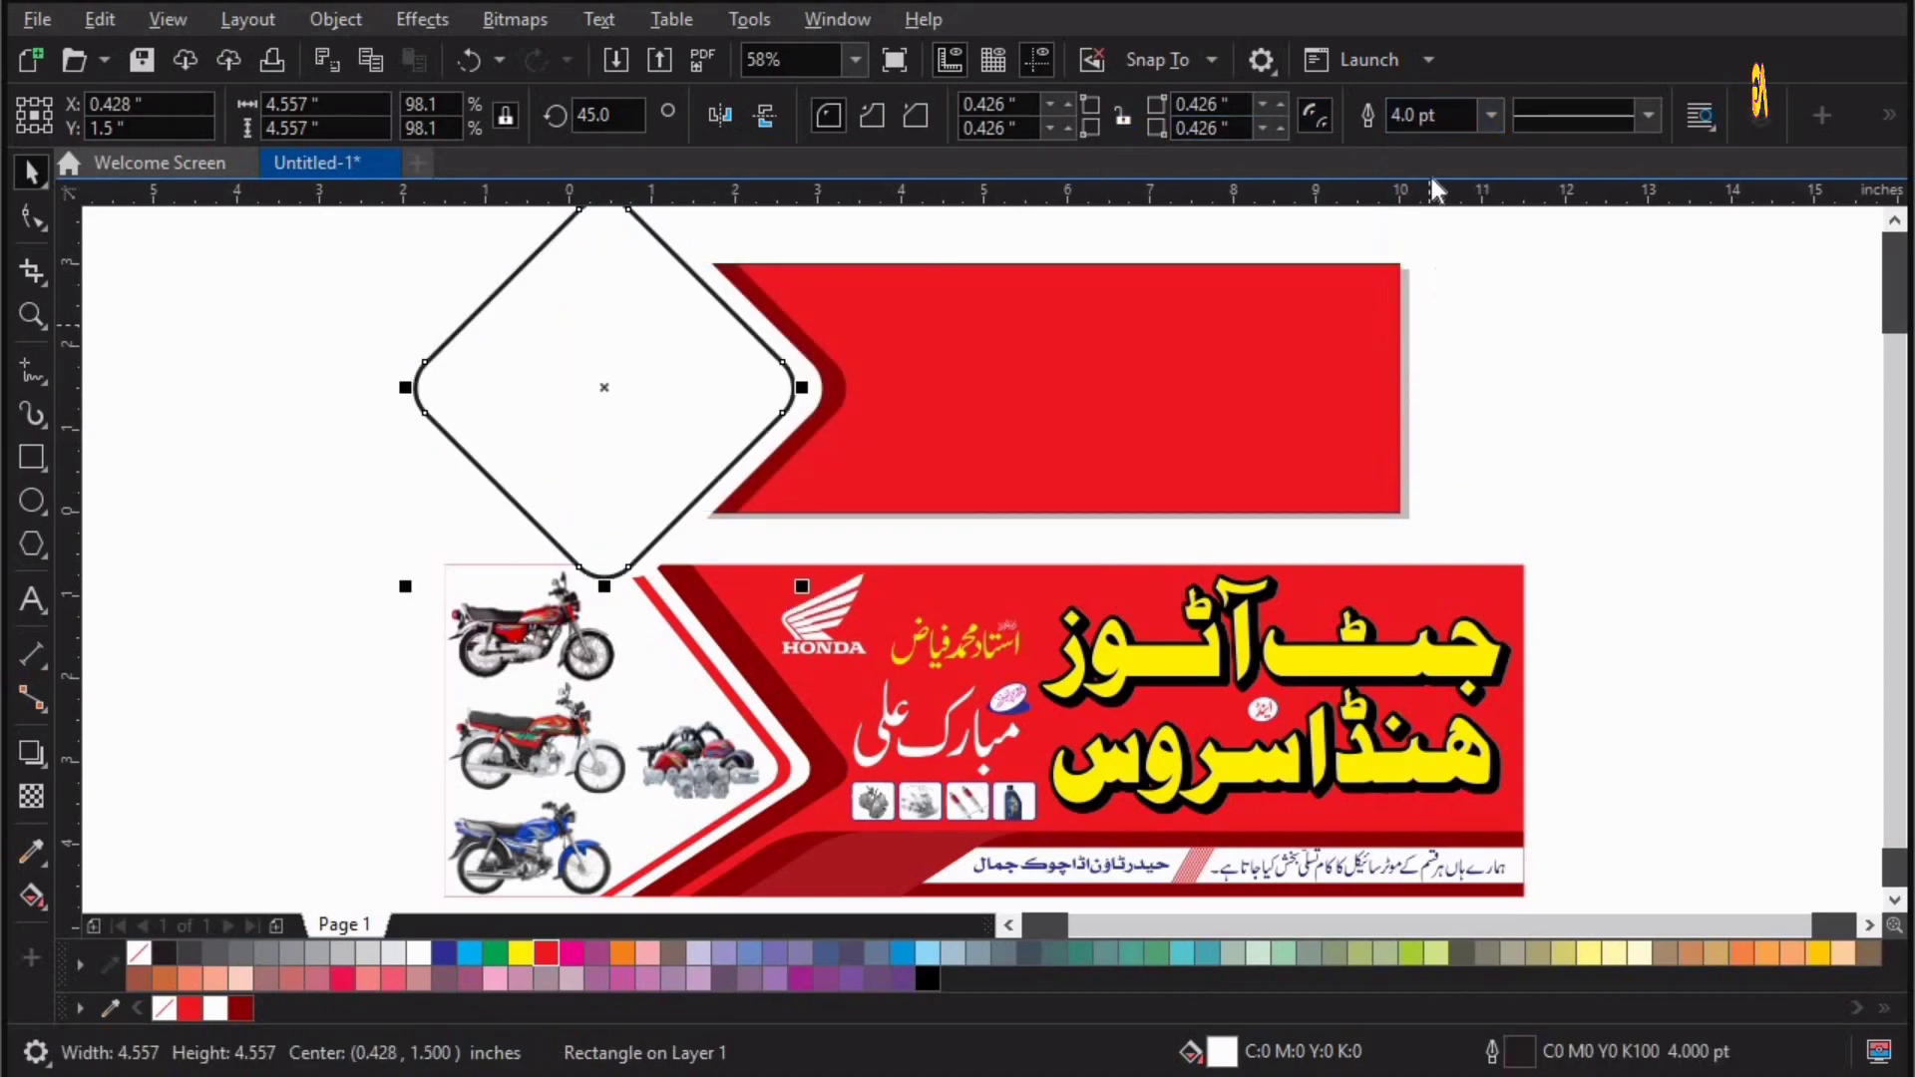
left_click(1488, 115)
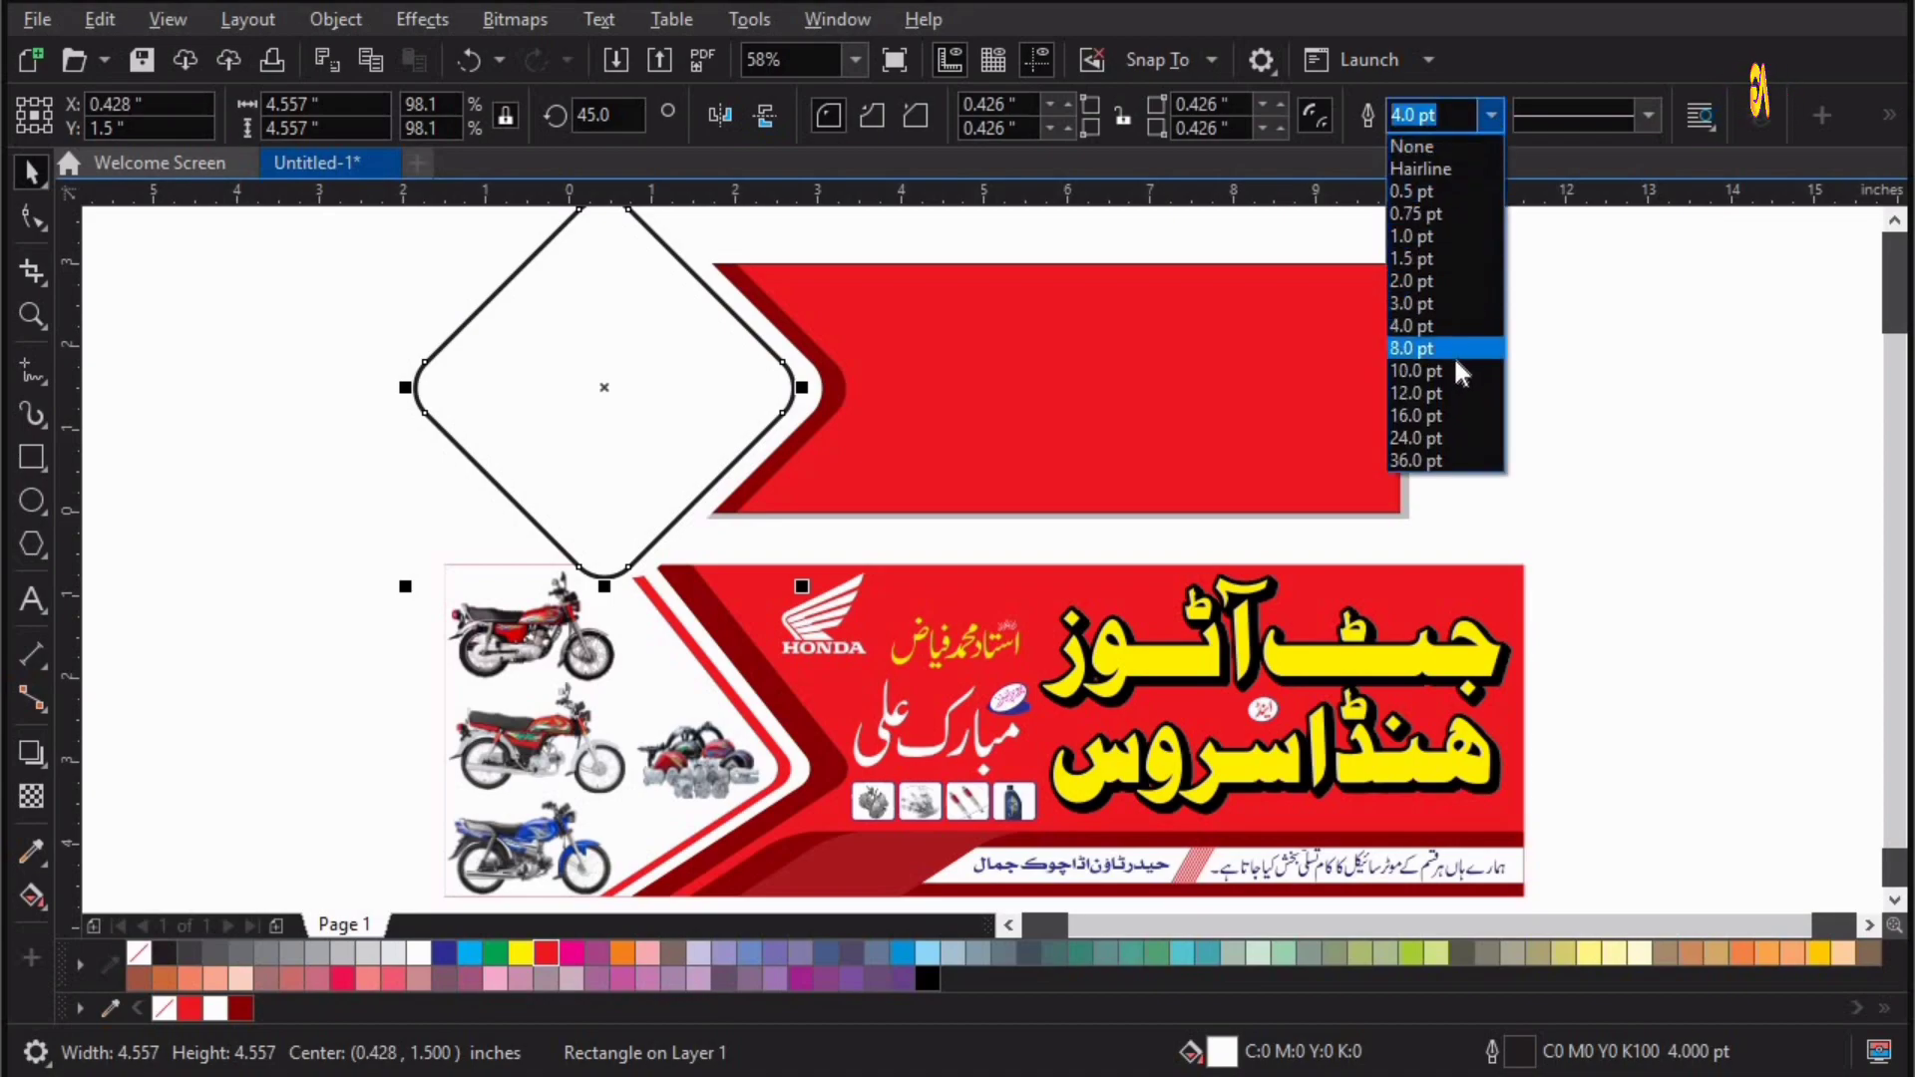
left_click(1452, 369)
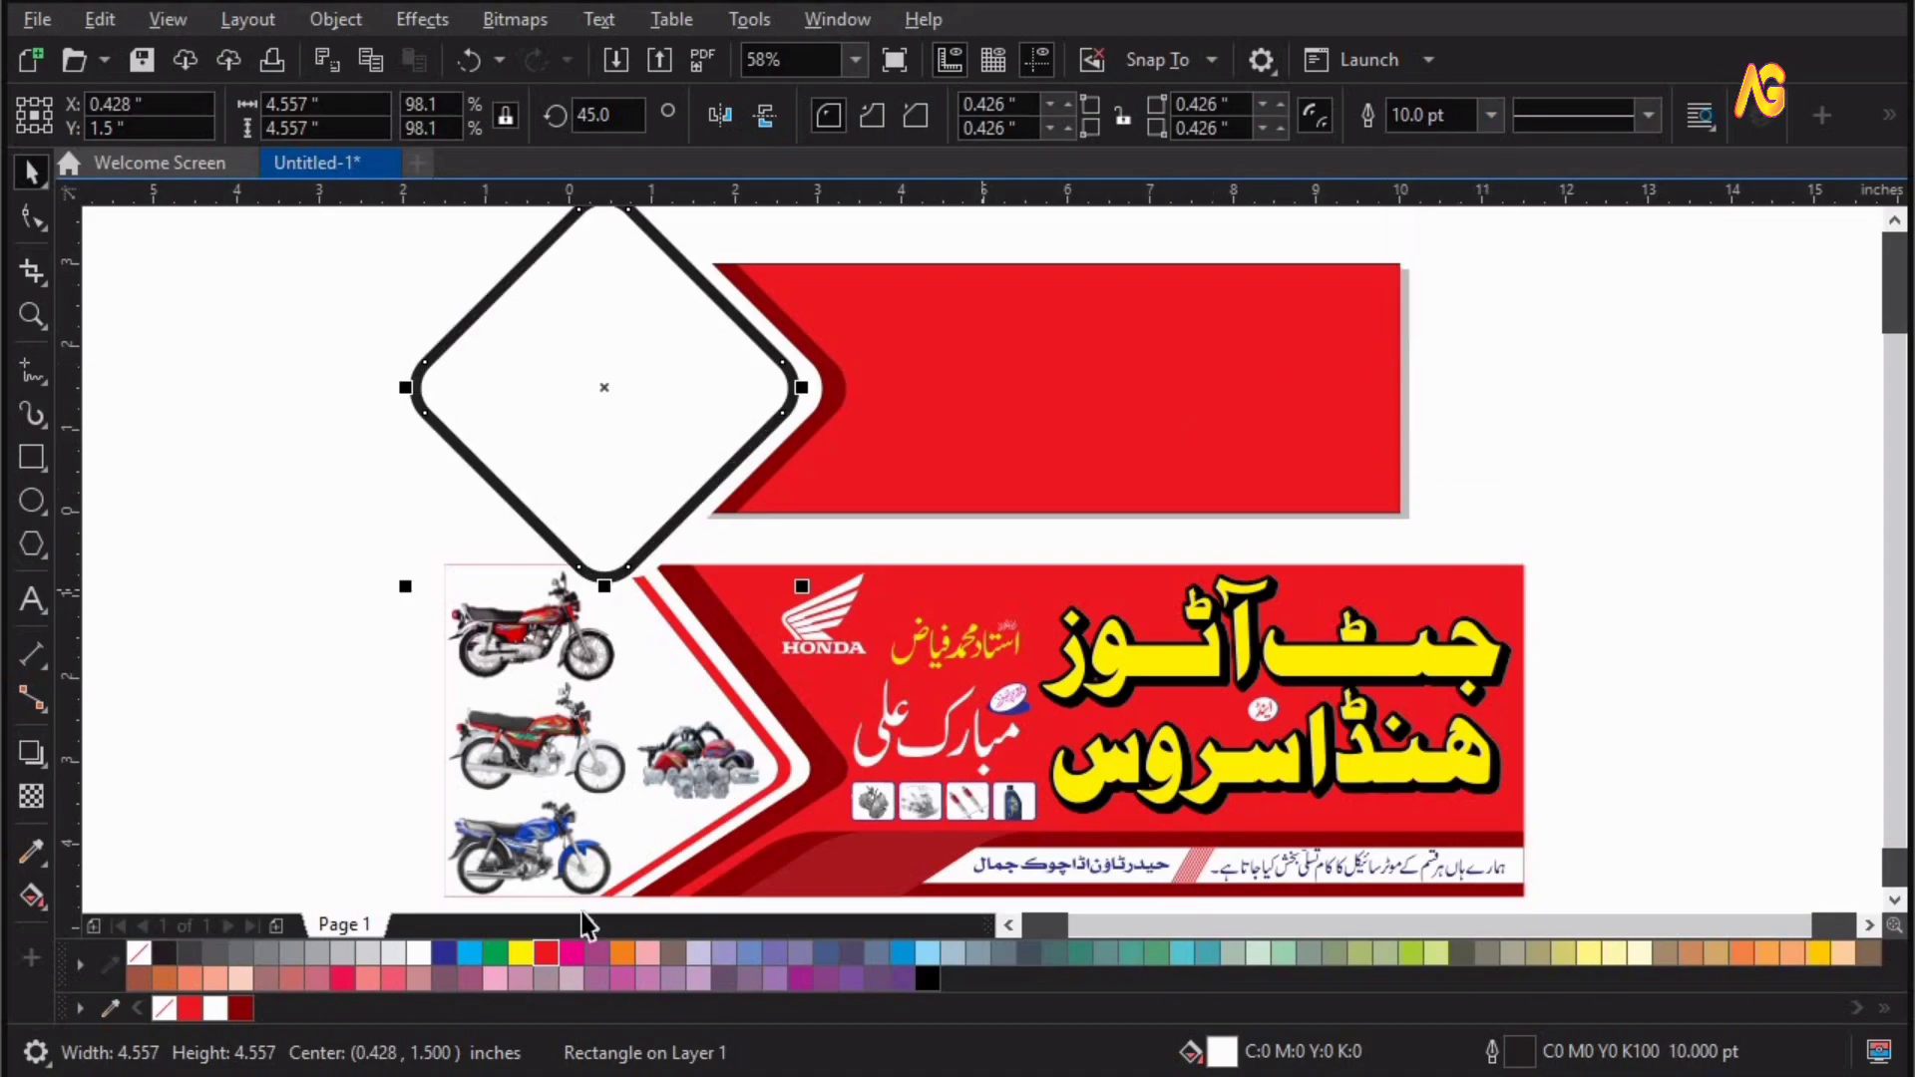
right_click(546, 952)
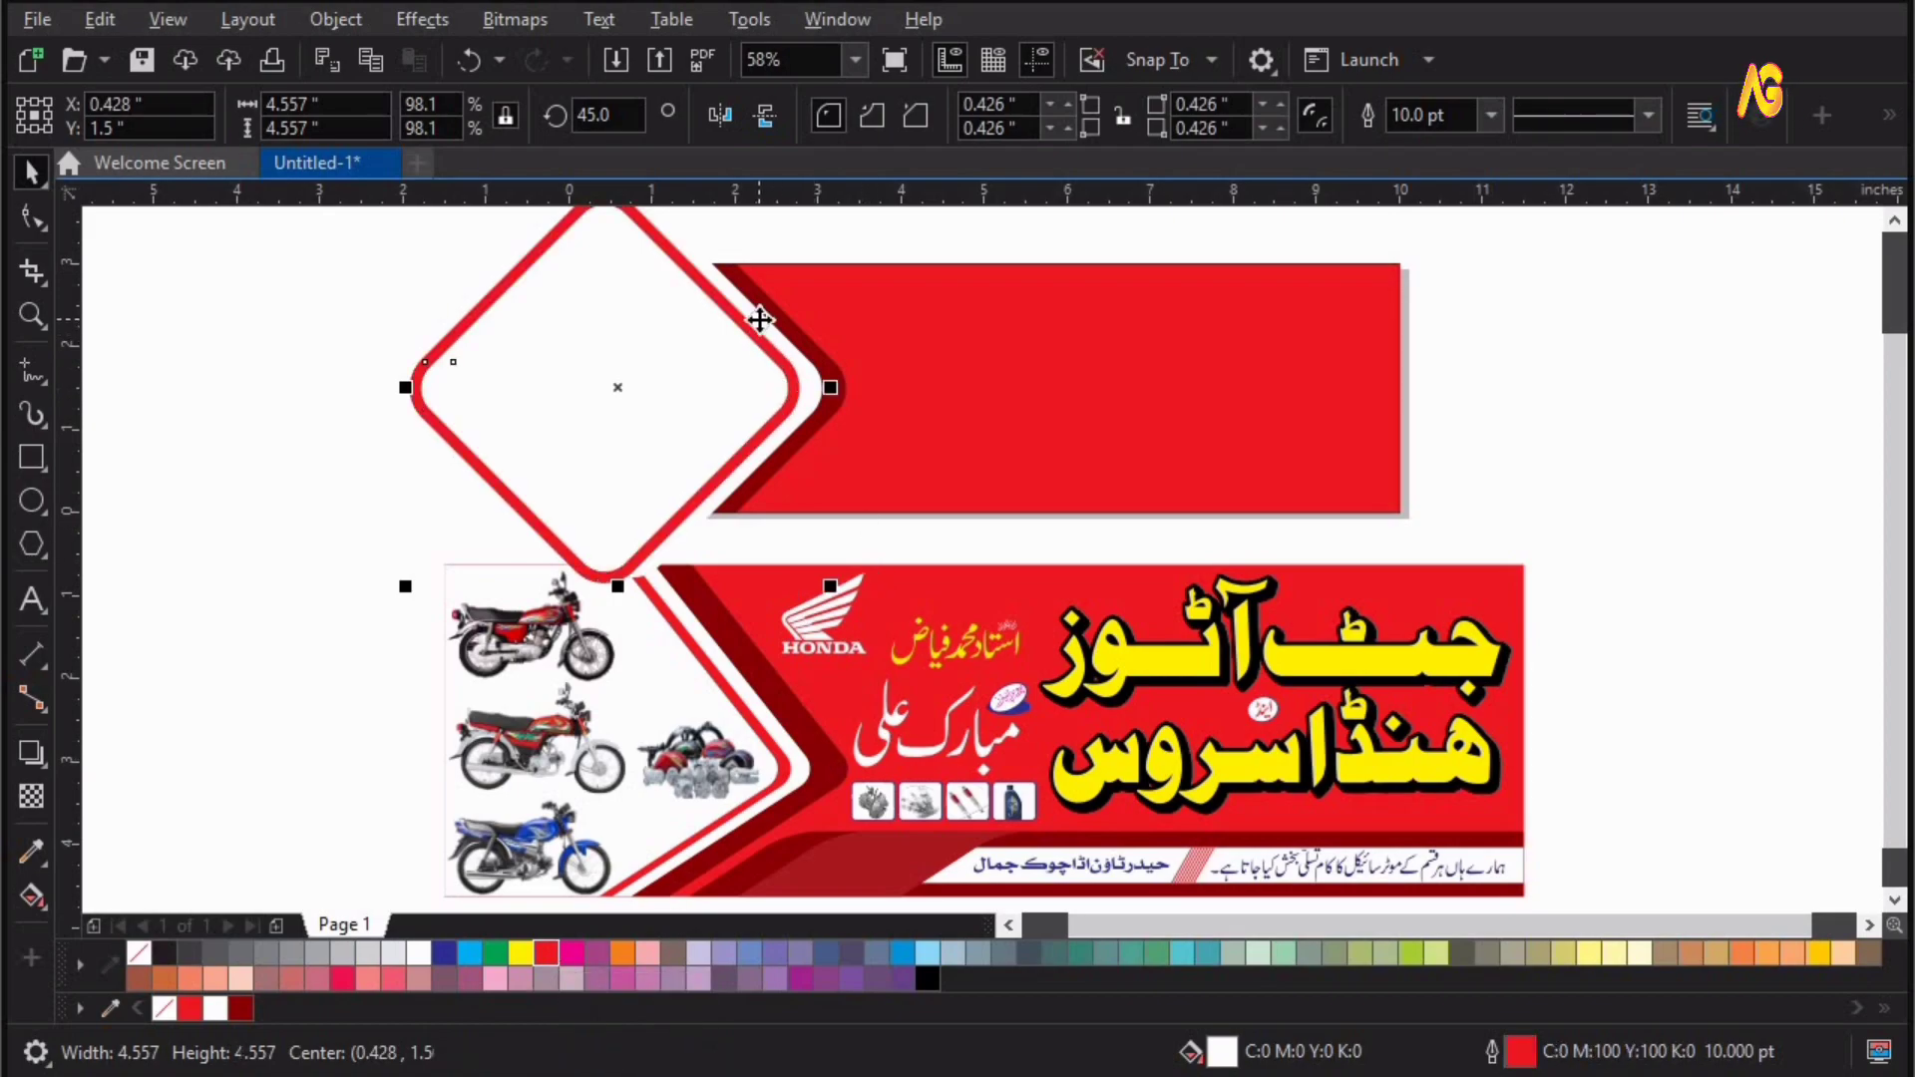
PowerClip the red-outlined diamond together with the plain white diamond inside the banner rectangle
left_click(764, 321, "shift")
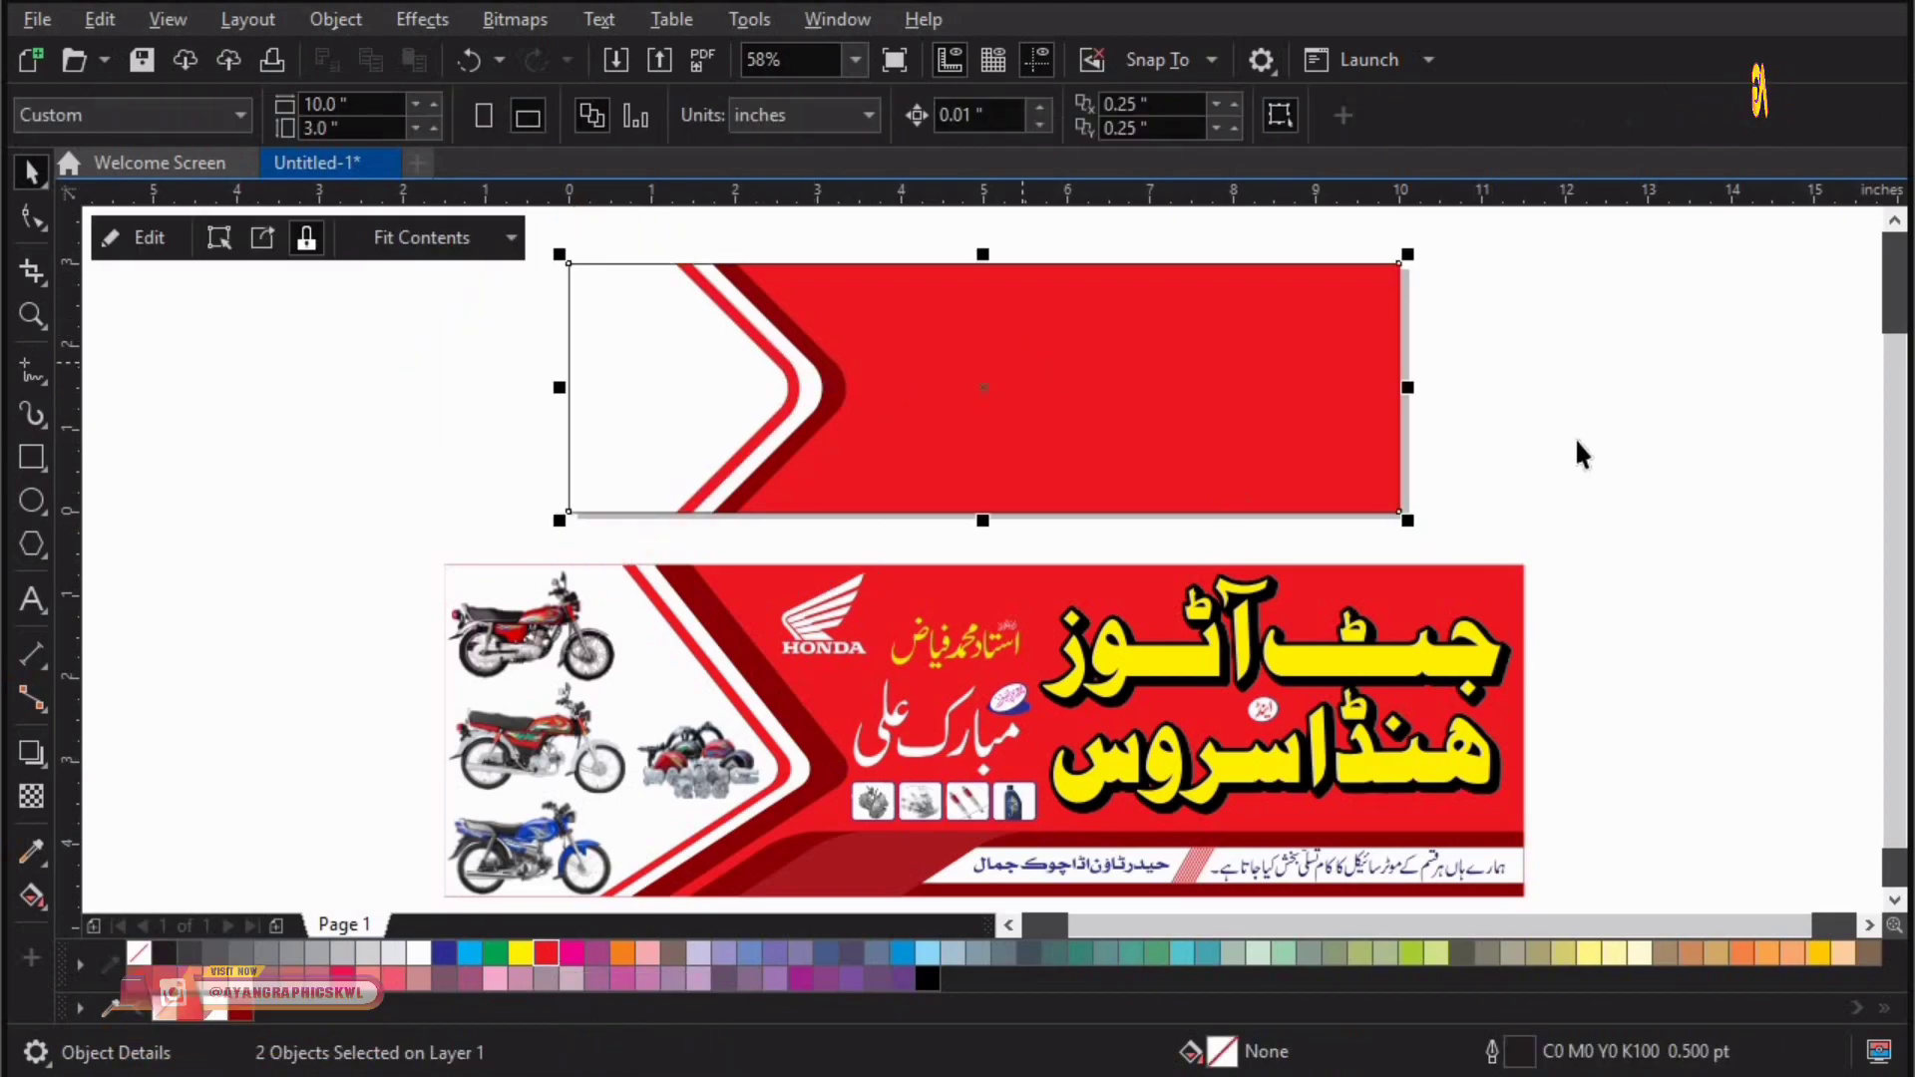
left_click(1575, 437)
key("F4")
Draw a strip rectangle about 6.6 in by 0.6 in near the banner's bottom edge, right of the chevron
key("F2")
left_click_drag(475, 633, 1665, 292)
left_click_drag(199, 586, 200, 588)
left_click(31, 457)
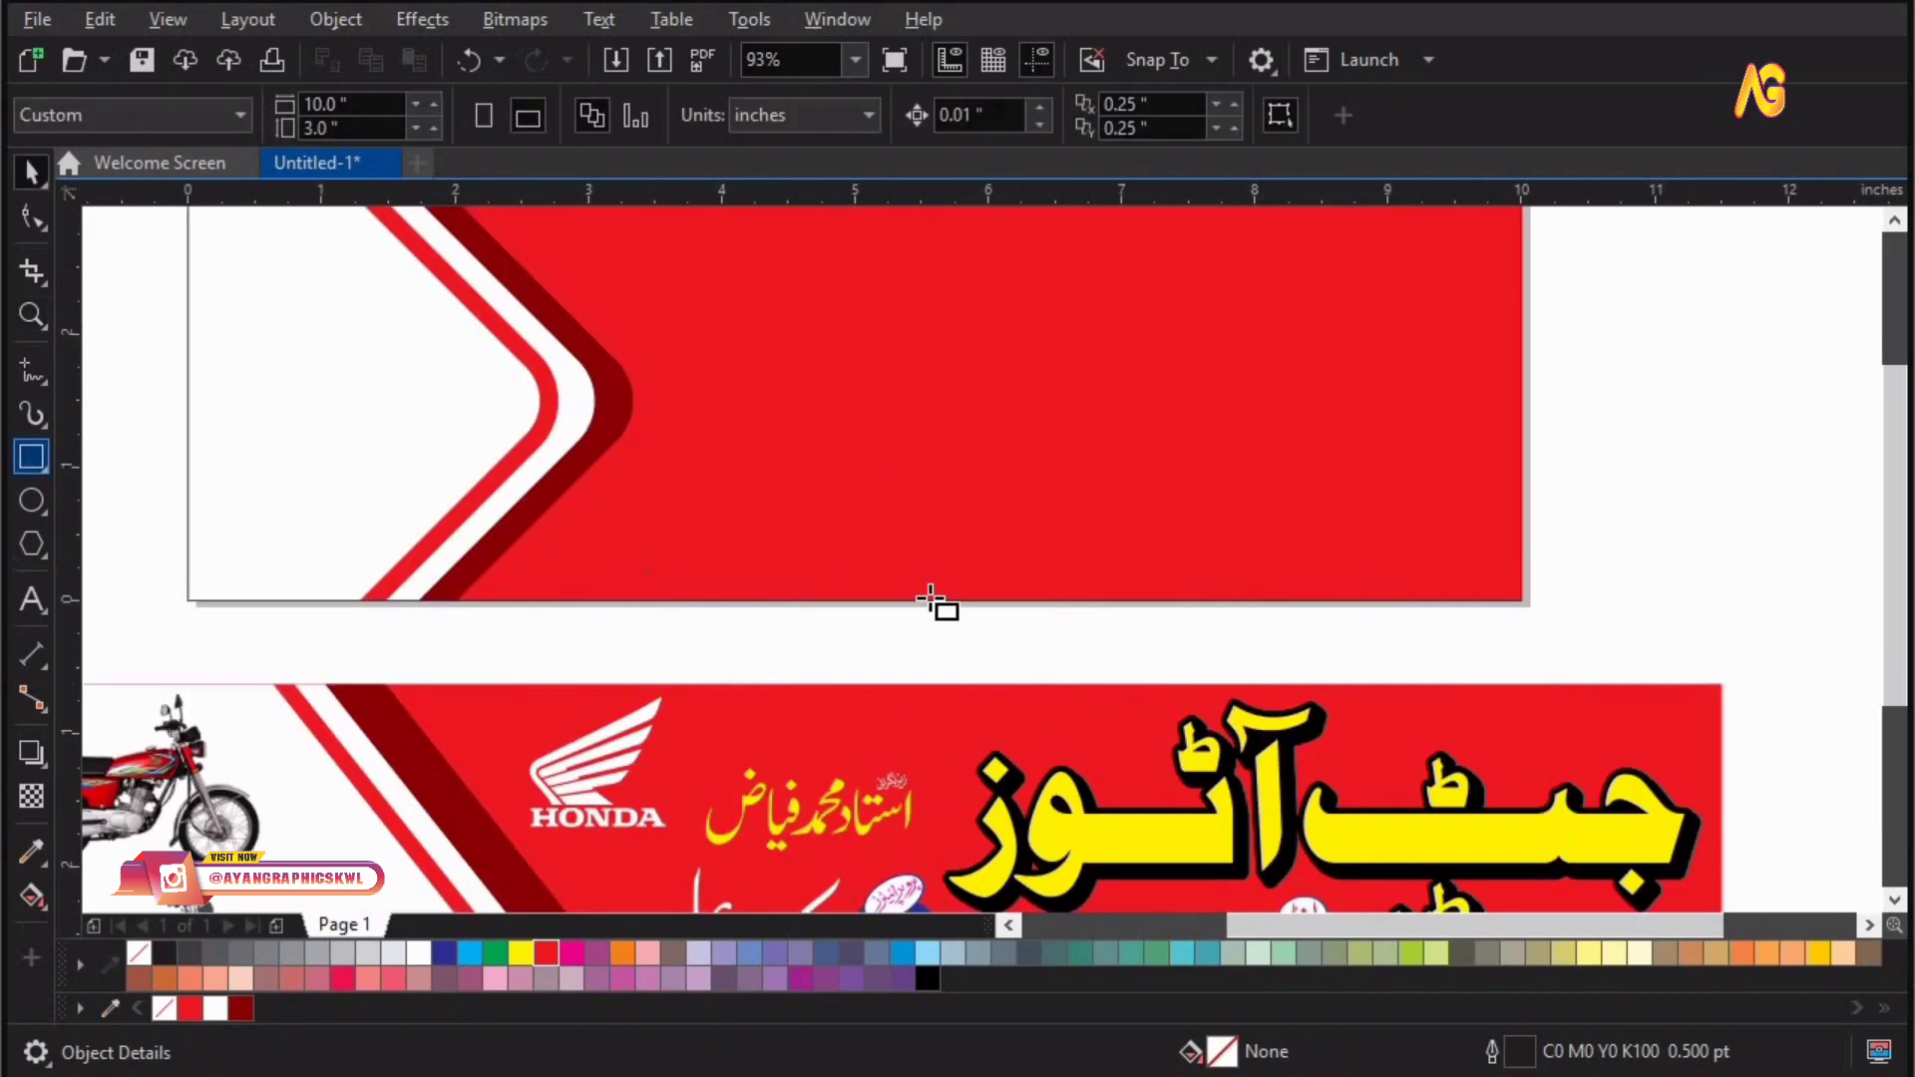
mouse_move(639, 513)
left_mouse_down()
mouse_move(1235, 589)
mouse_move(1518, 589)
left_mouse_up()
Align the strip with the right and bottom edges of the banner rectangle
key("space")
left_click(1309, 417, "shift")
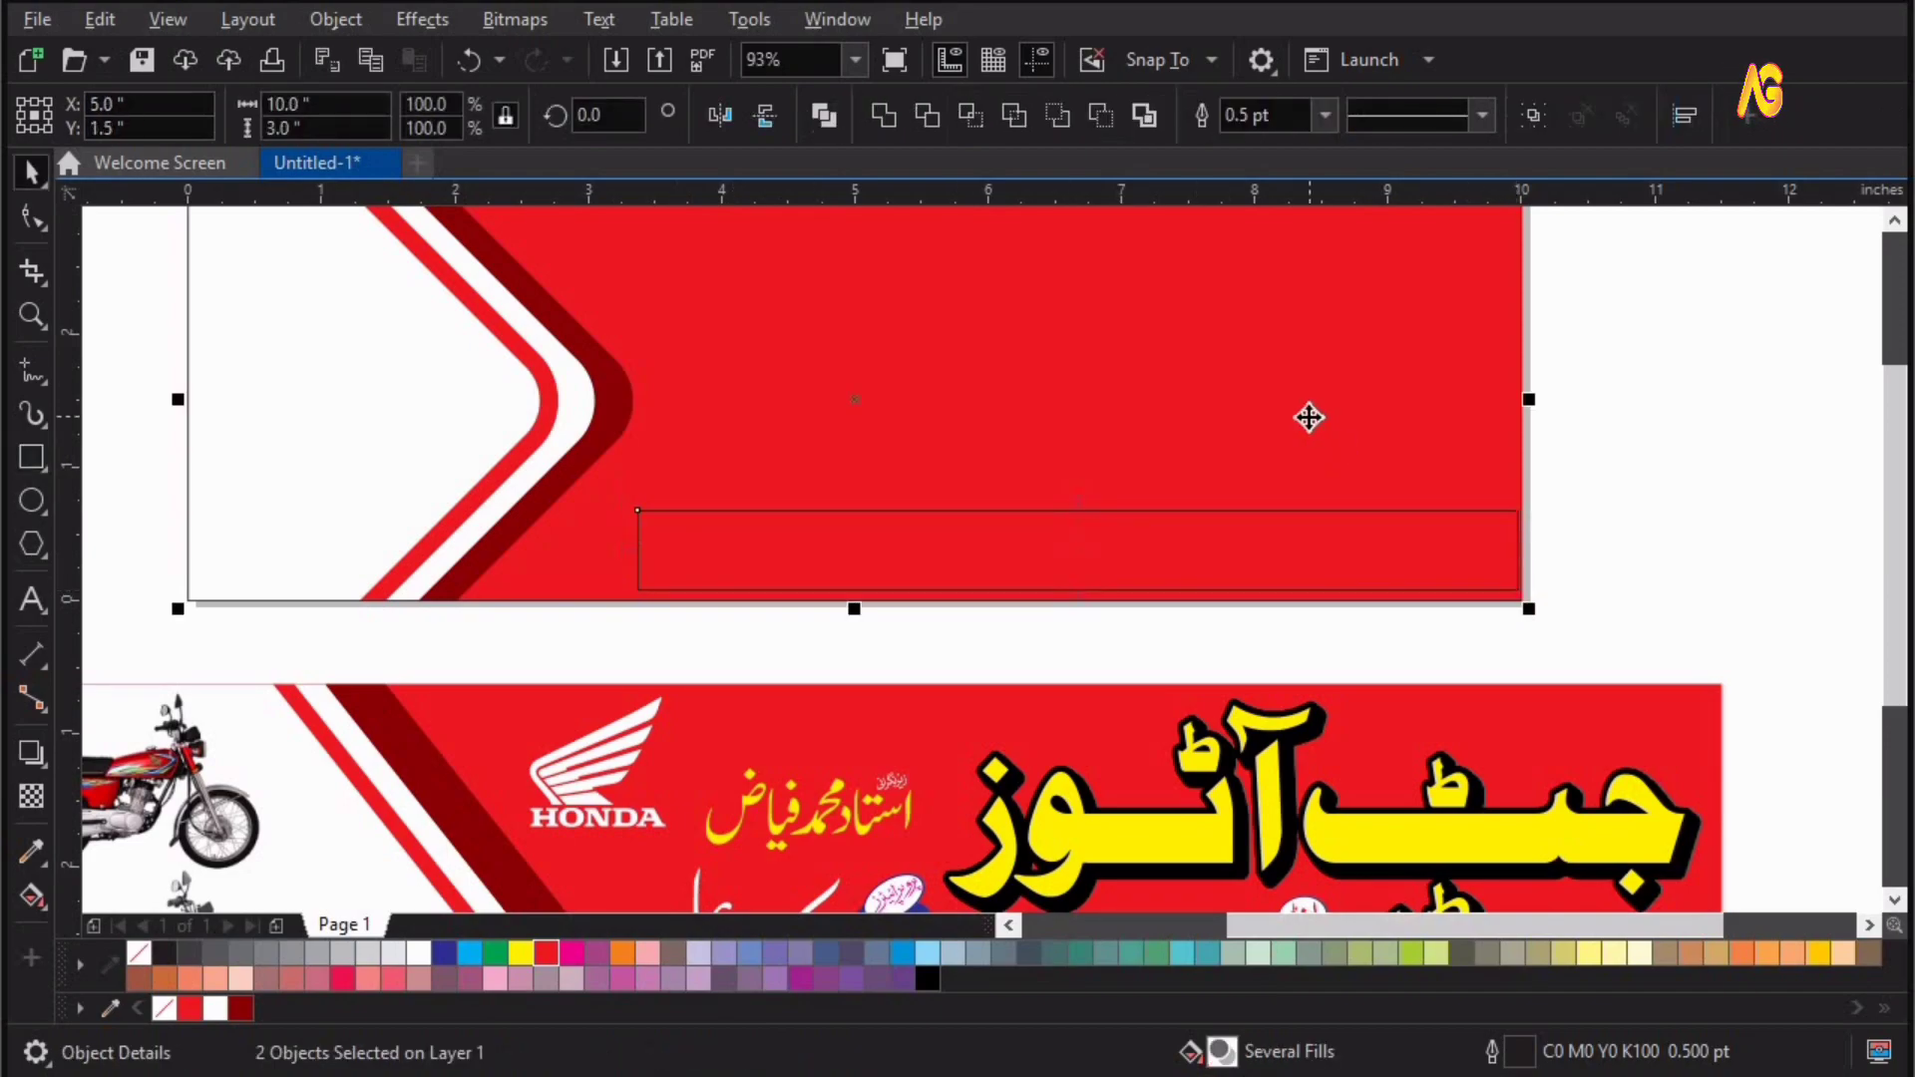
key("r")
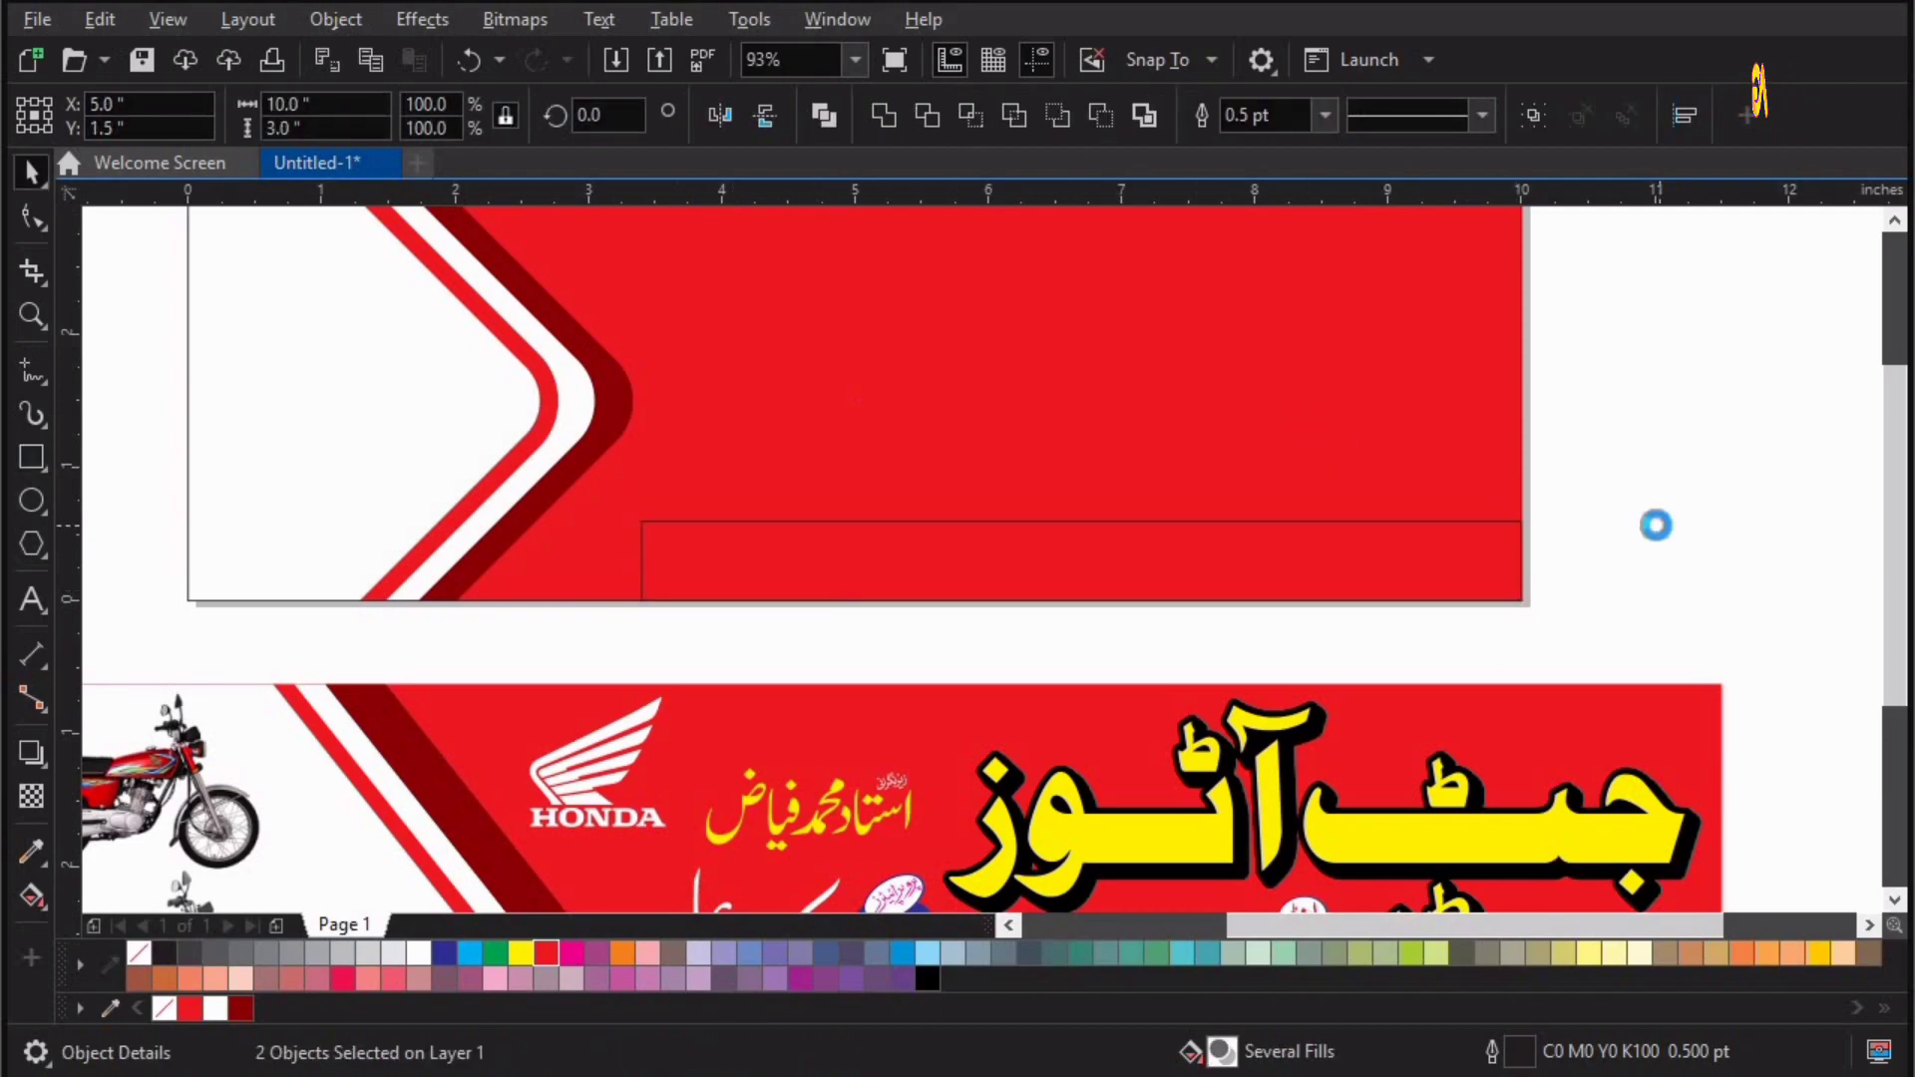
left_click(1656, 525)
Set the strip's top-left corner radius to 2 in
key("F4")
key("F2")
mouse_move(421, 713)
left_mouse_down()
mouse_move(1784, 298)
mouse_move(419, 710)
left_mouse_up()
key("space")
left_click(705, 518)
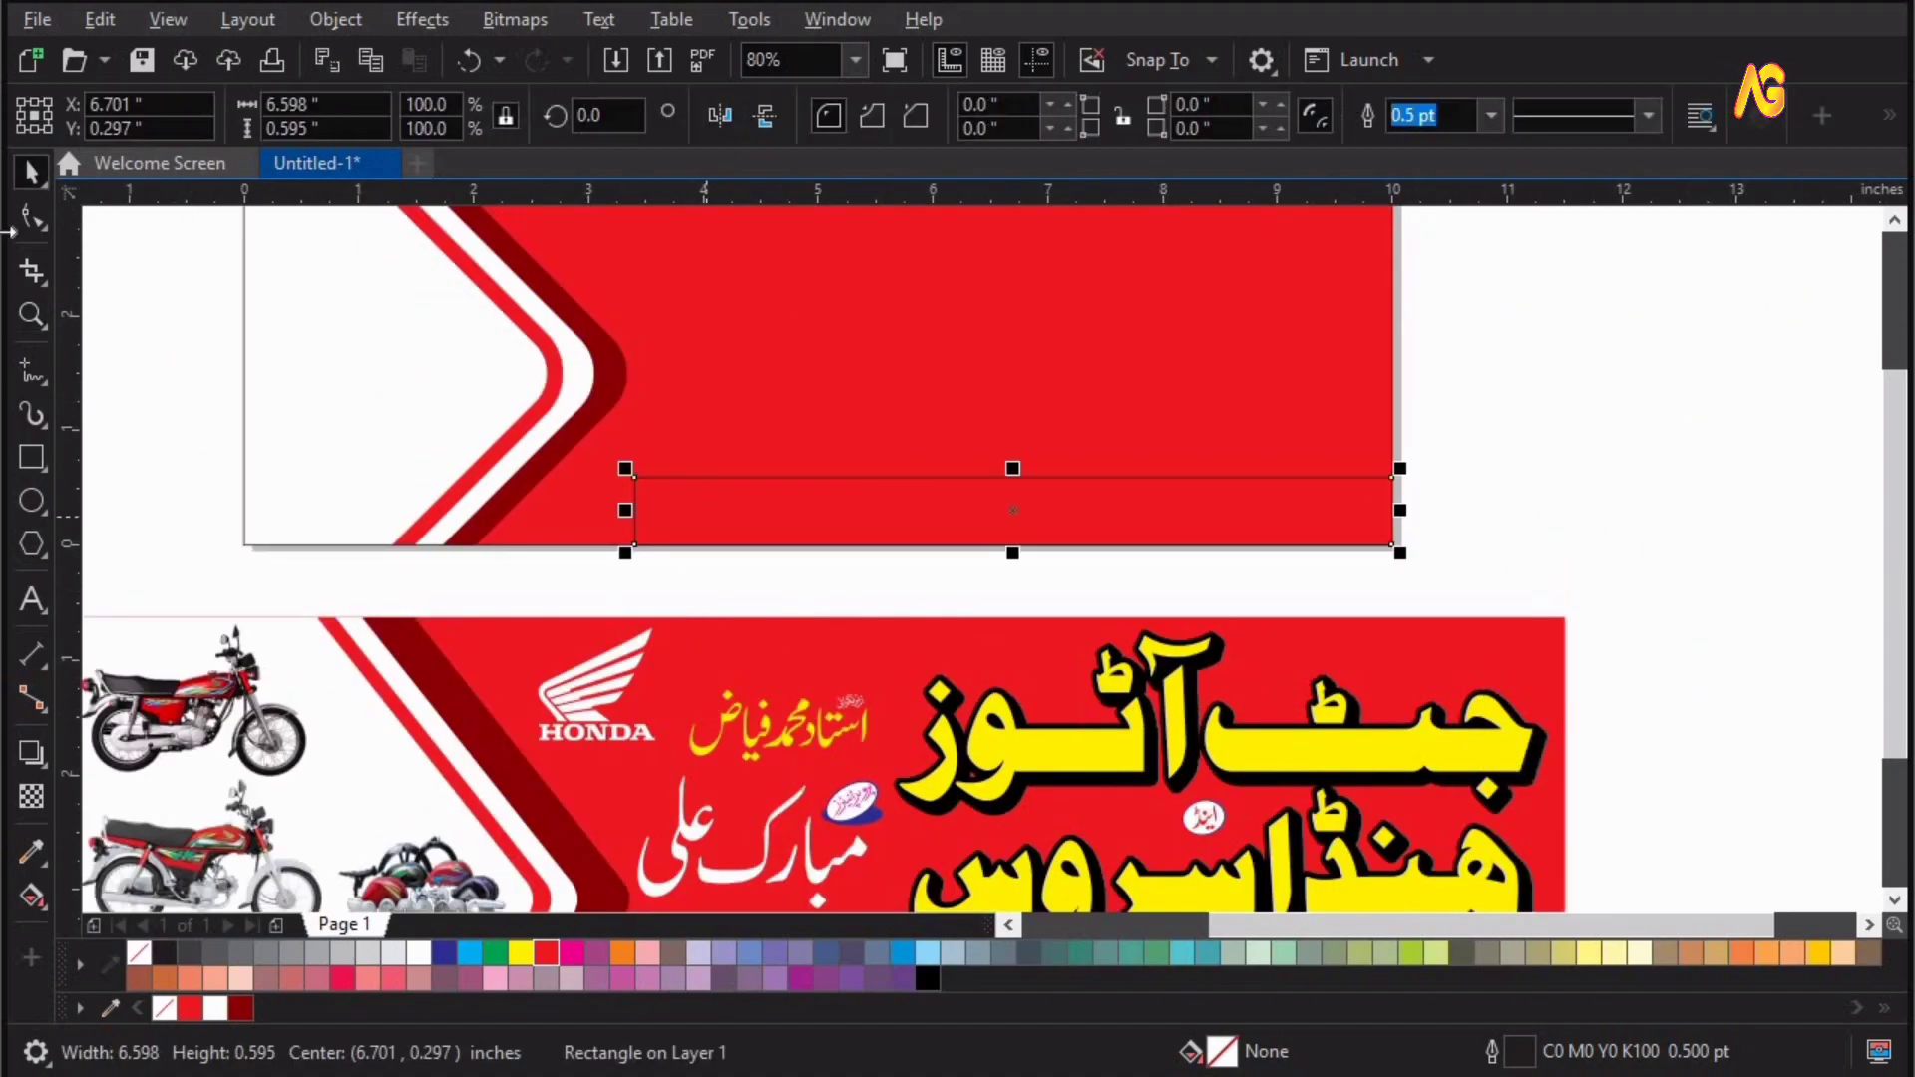
left_click(28, 221)
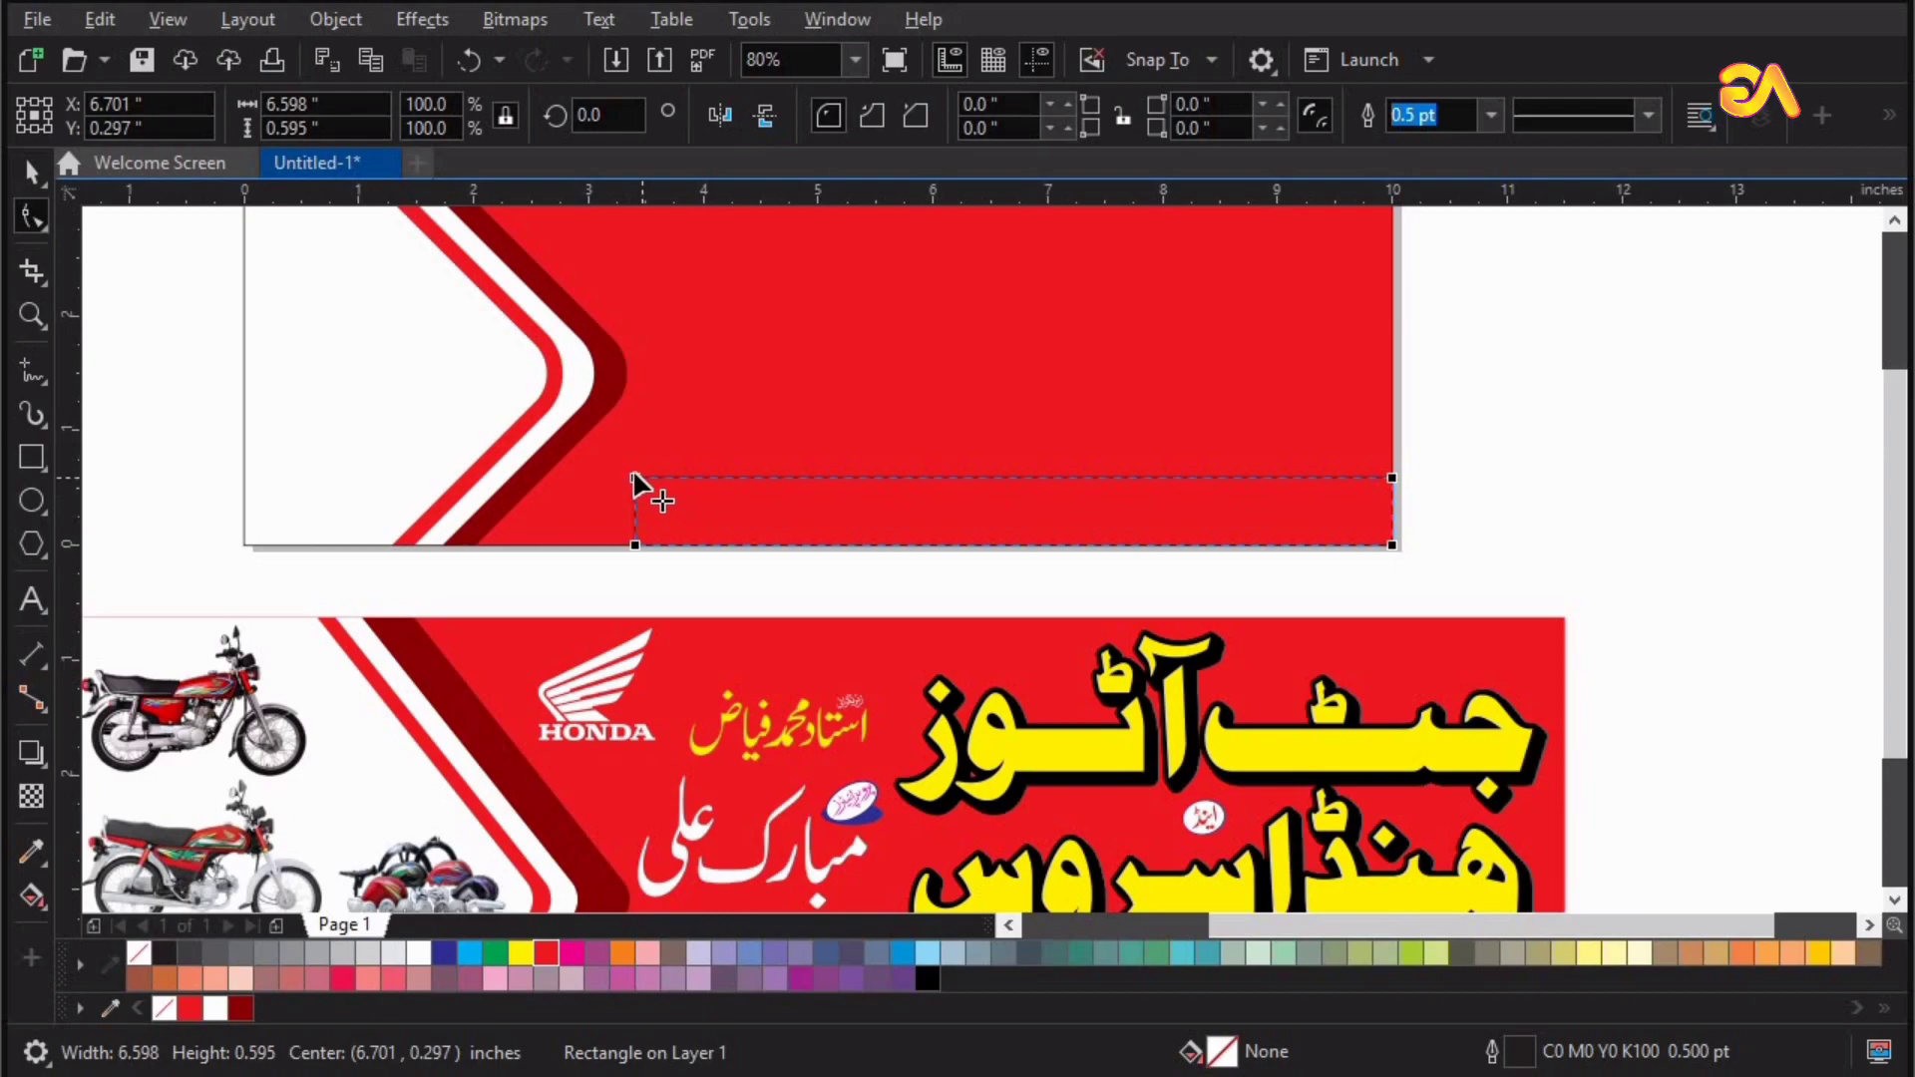
double_click(997, 104)
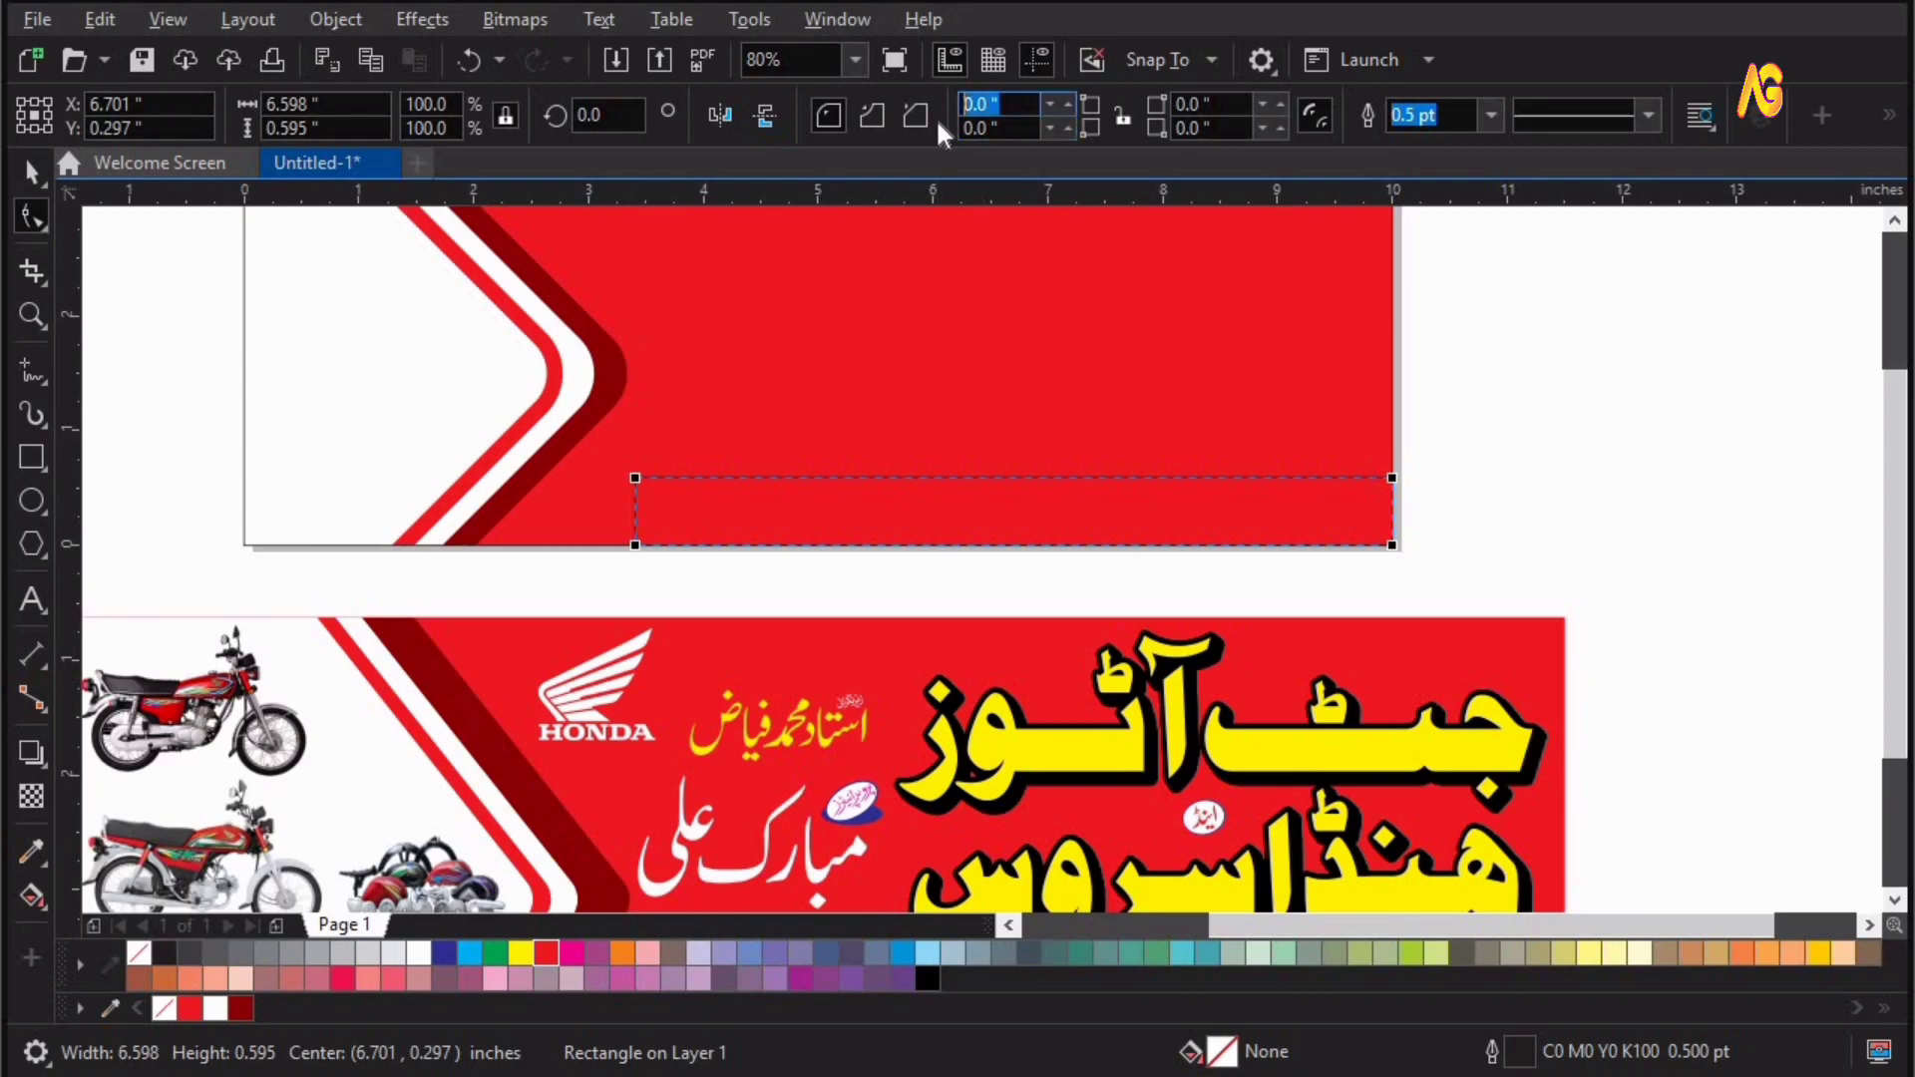
type("2")
key("Return")
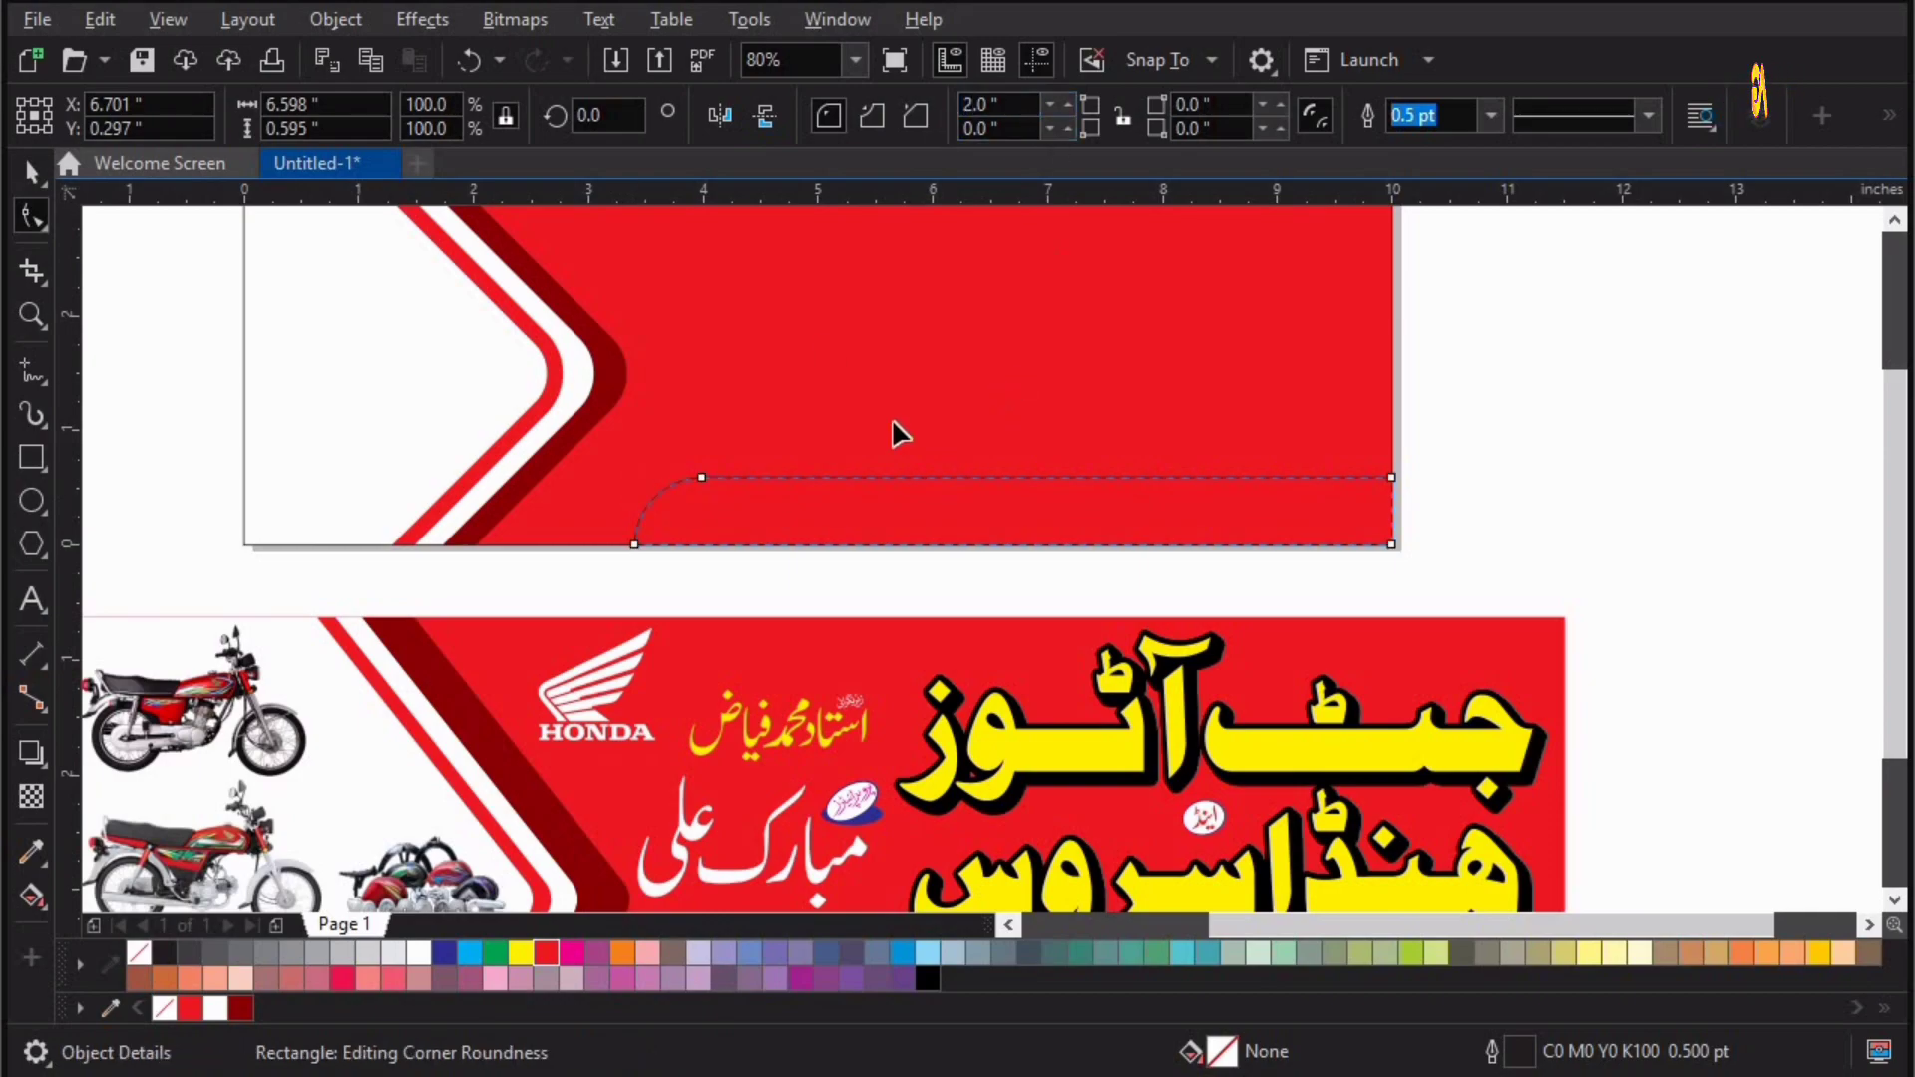
left_click(32, 170)
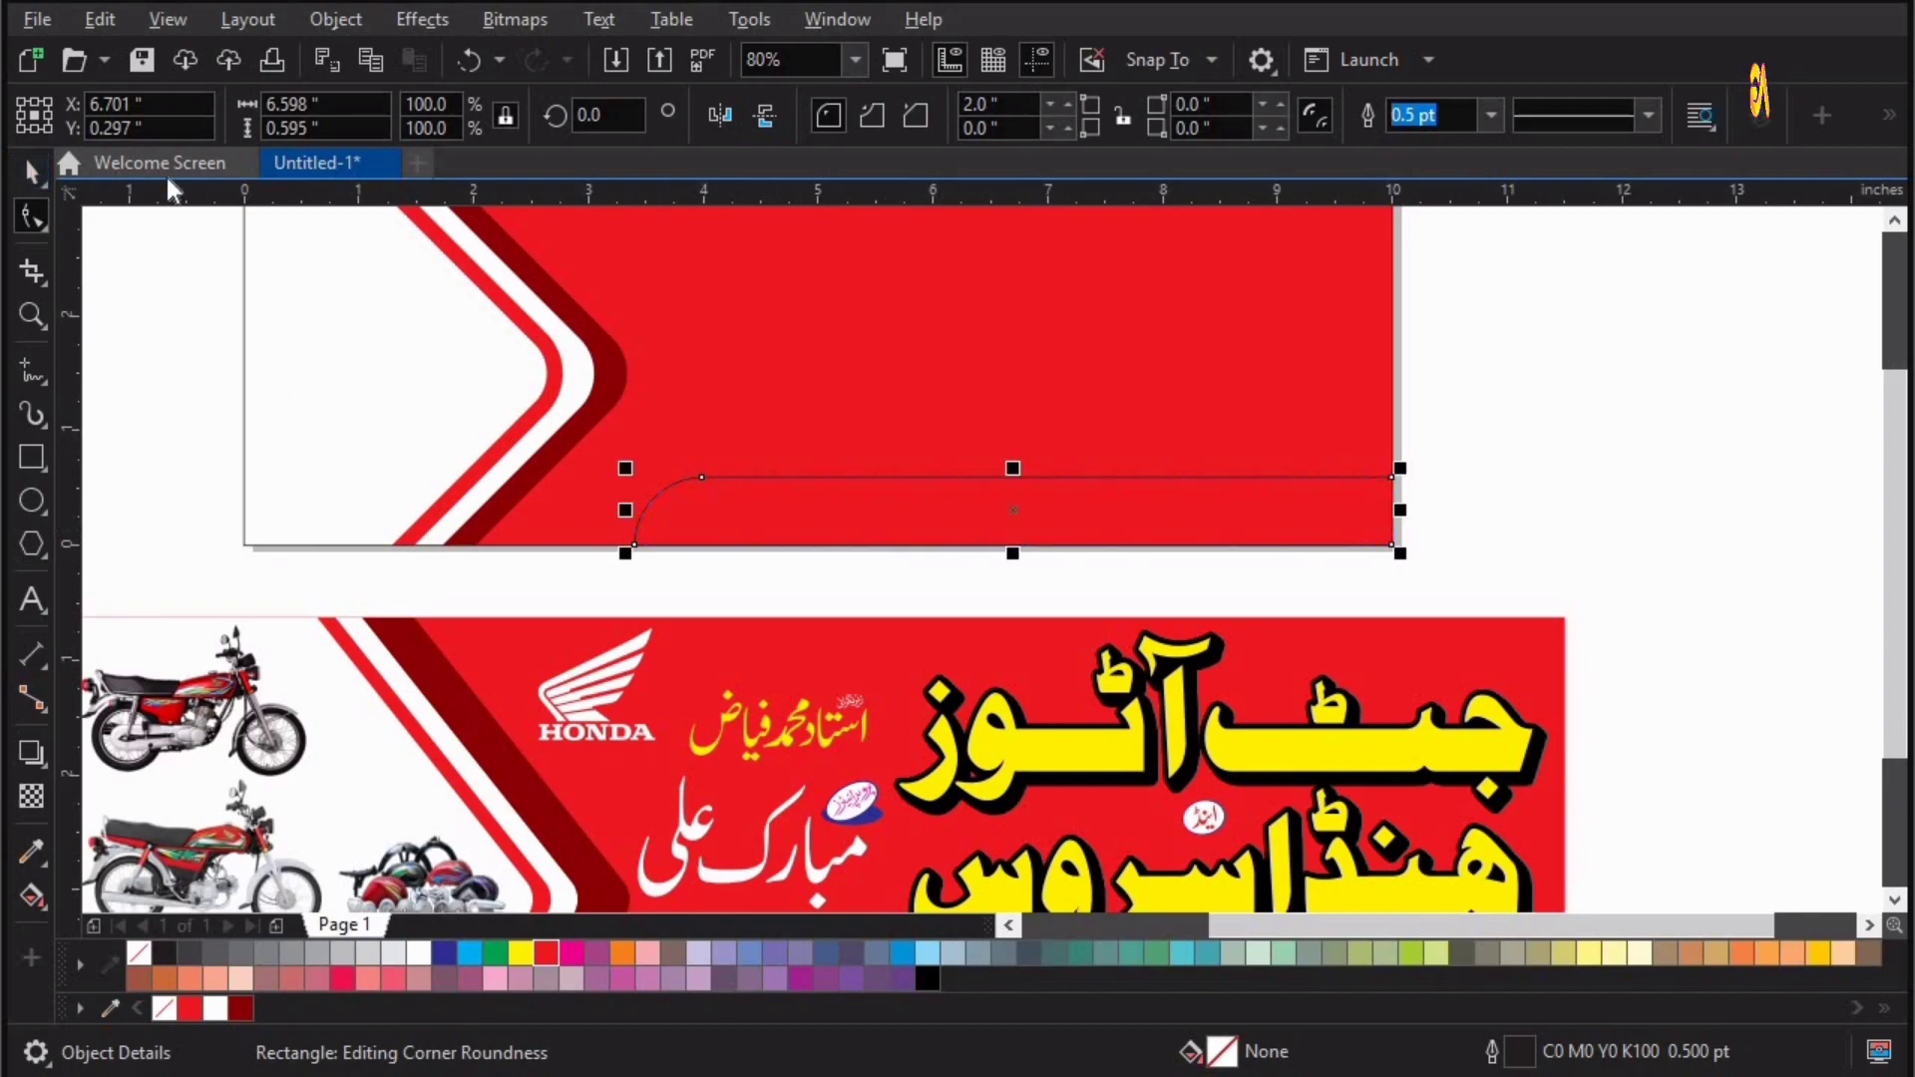
Convert the rounded strip to curves, extend its lower-left end toward the chevron and delete the surplus node
left_click(336, 20)
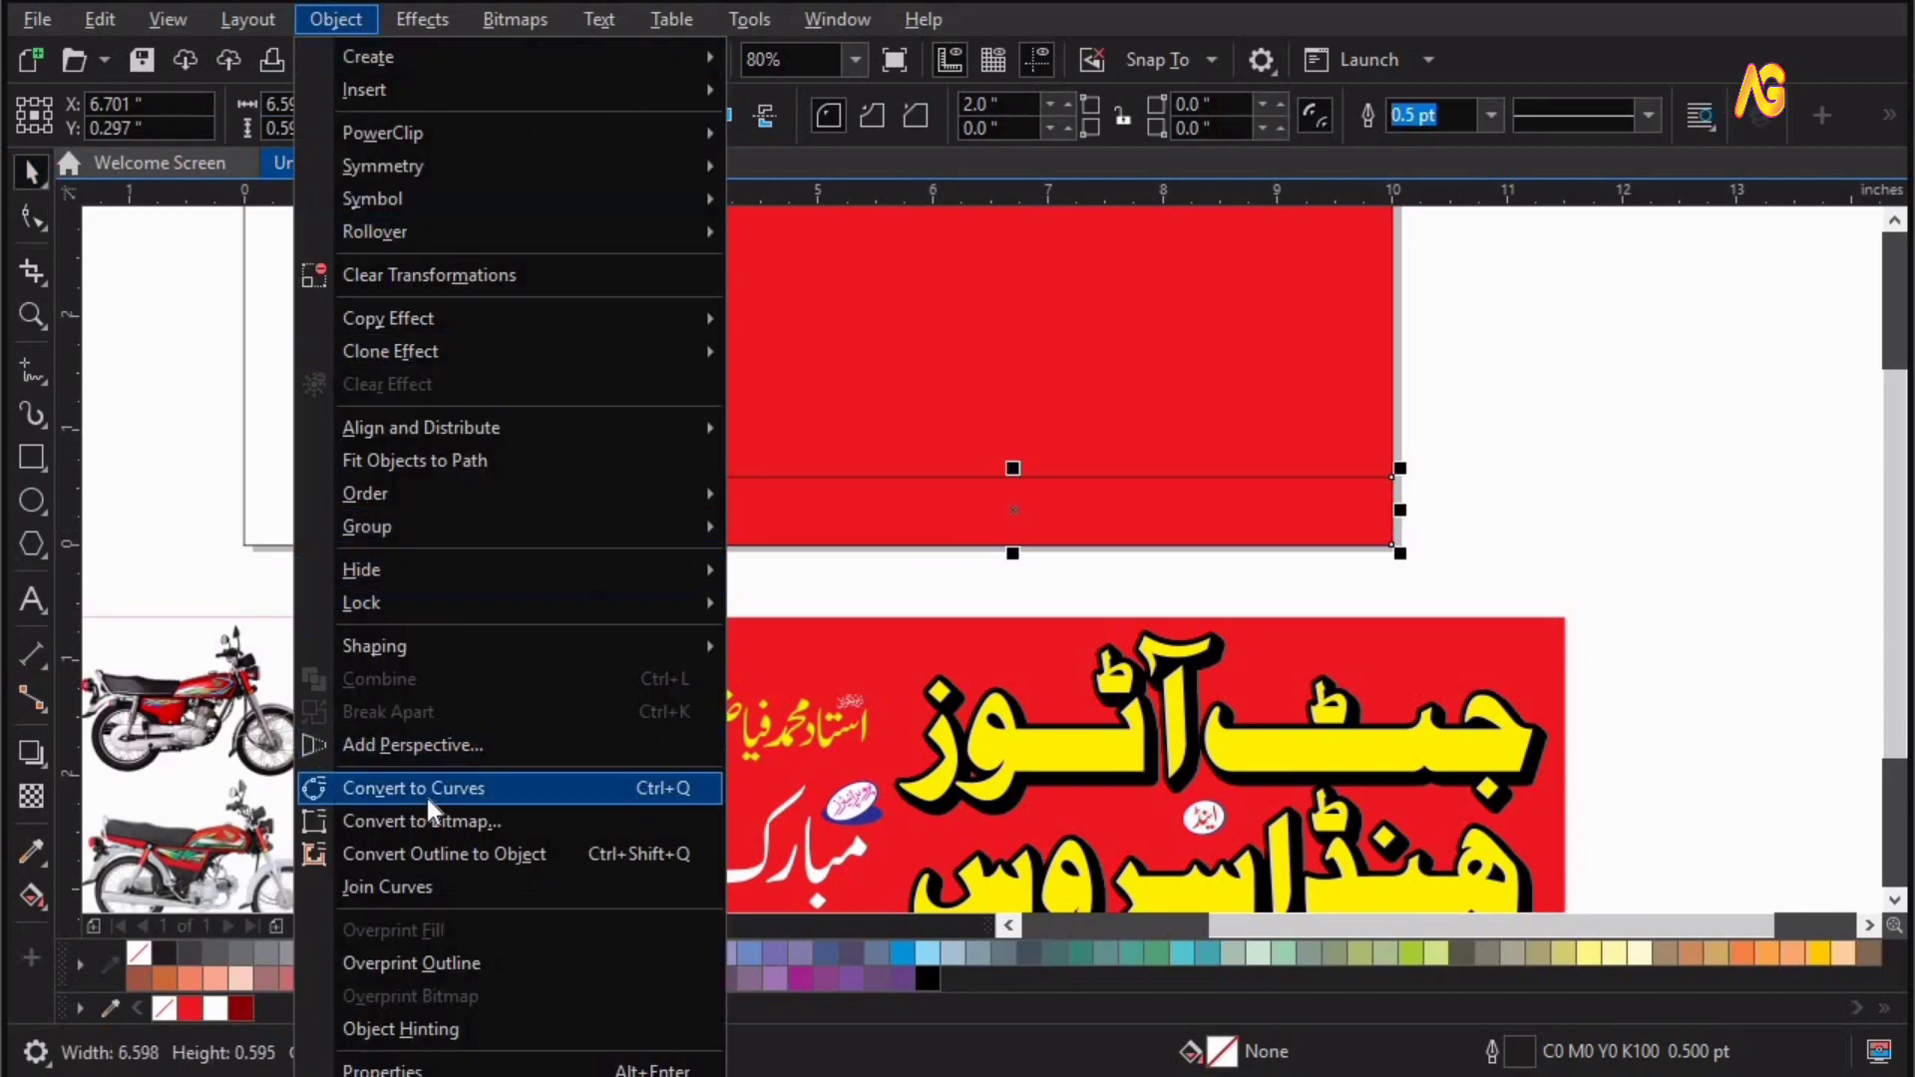
left_click(429, 793)
key("F10")
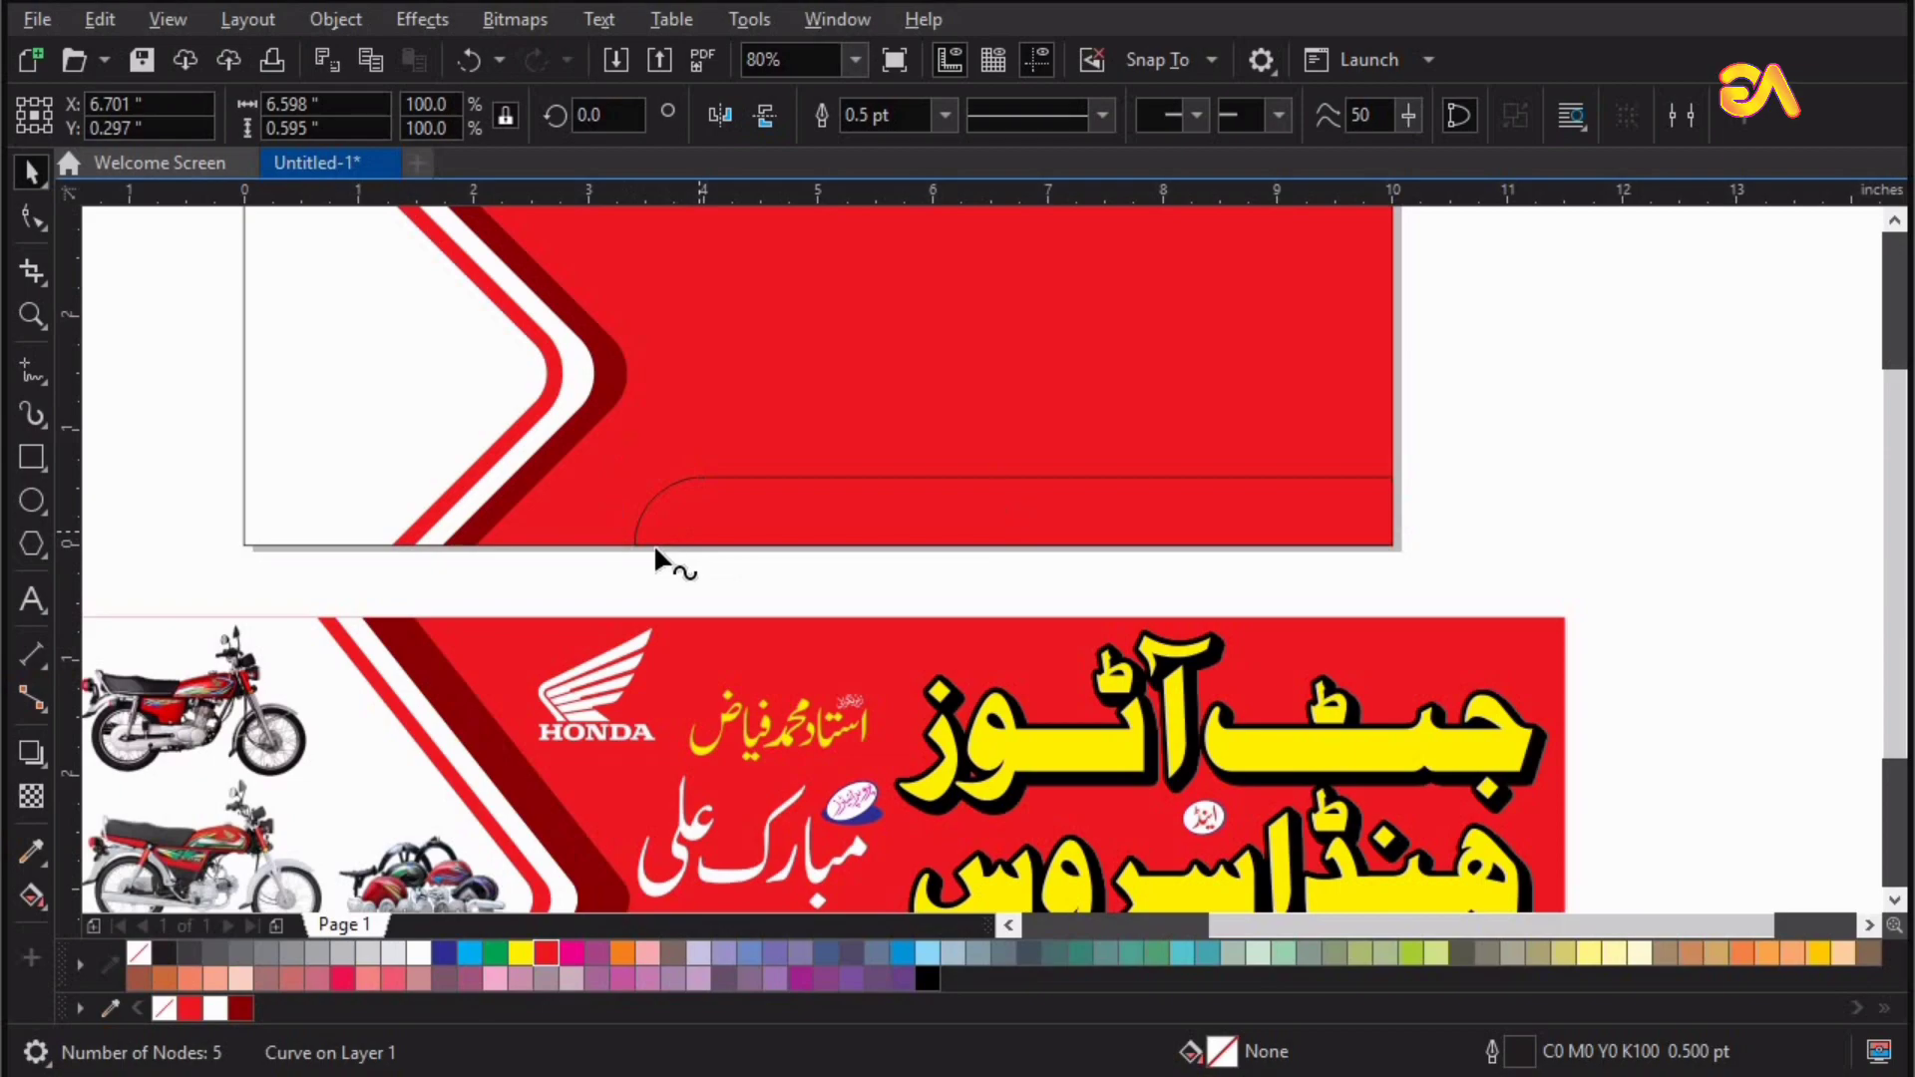
left_click_drag(602, 546, 540, 544)
key("Delete")
key("z")
left_click_drag(351, 334, 1608, 676)
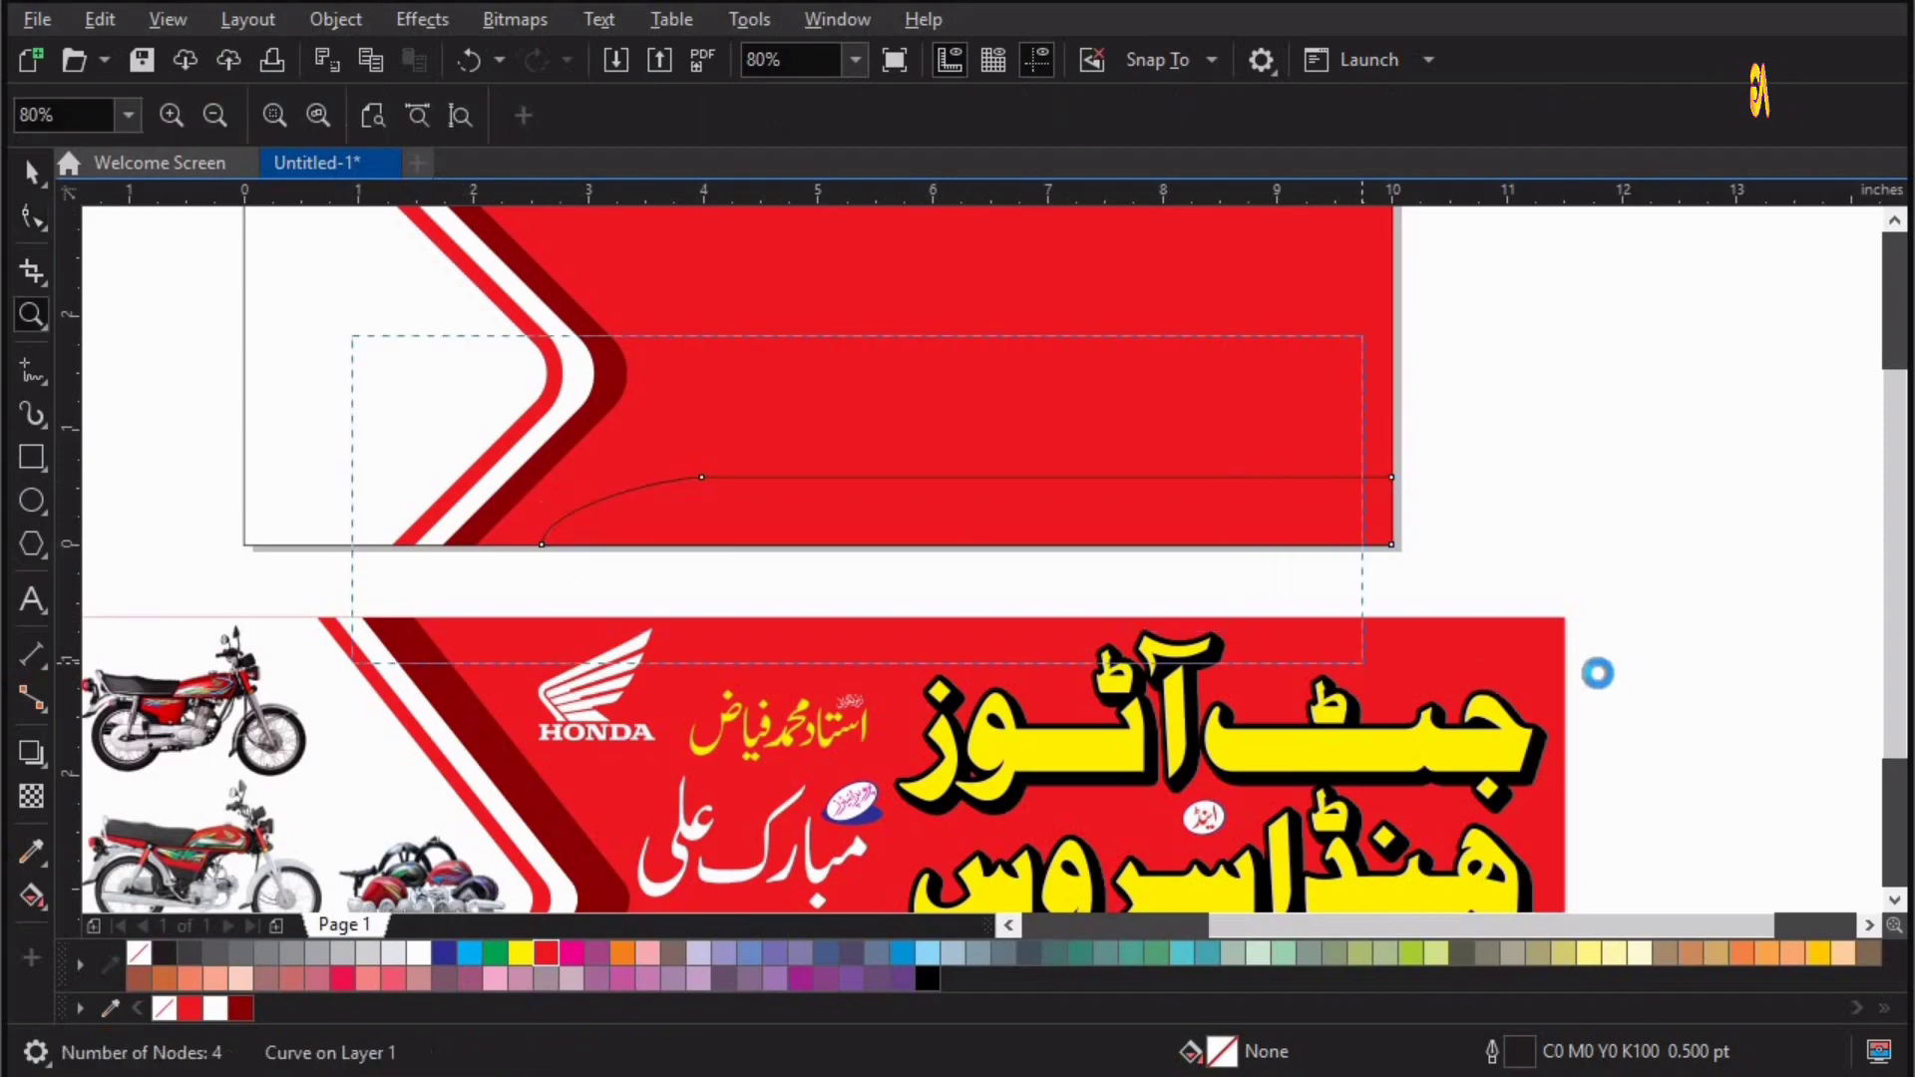
Reshape the strip's left end into a smooth S-like slope by adjusting the curve handles of its two left nodes
key("space")
key("space")
left_click(527, 509)
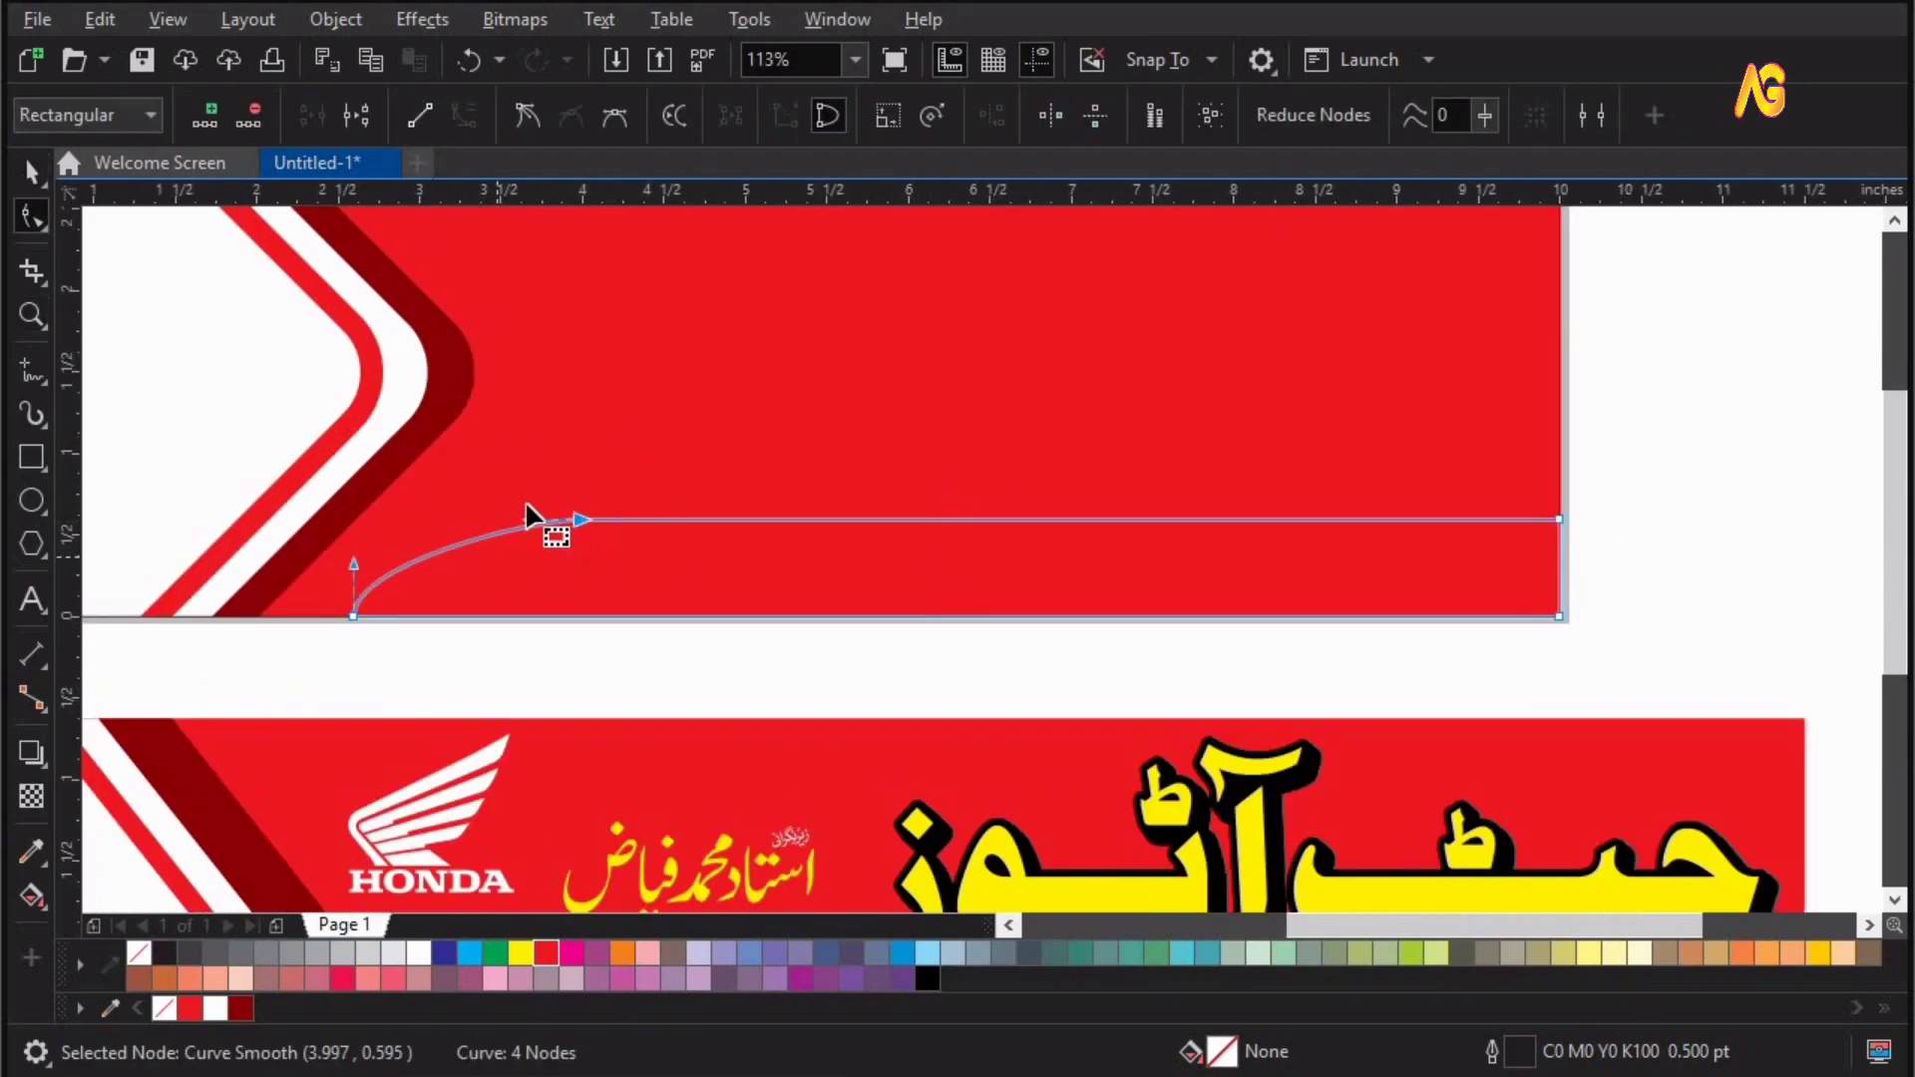
left_click_drag(354, 563, 411, 554)
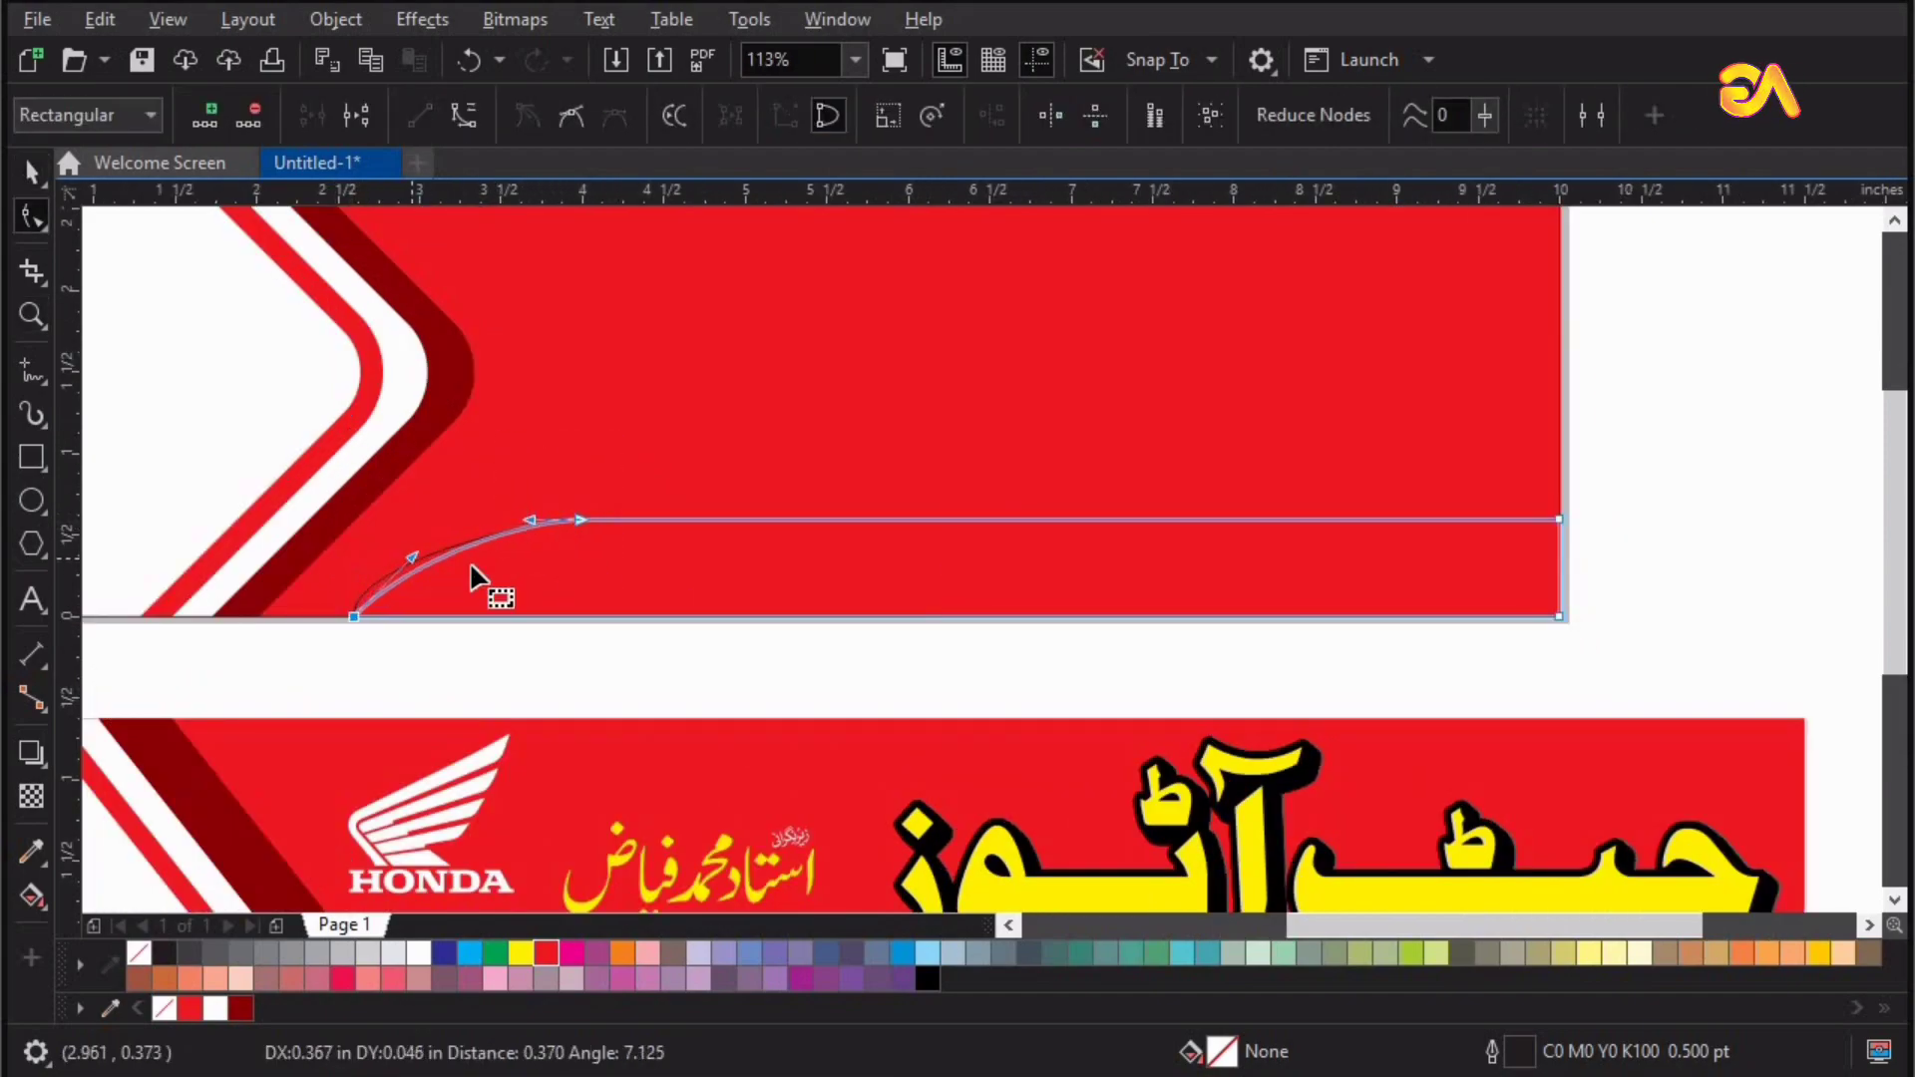
left_click_drag(529, 517, 461, 518)
Fill the curved bottom strip with the dark red C0 M100 Y100 K50 already used in the chevron
key("z")
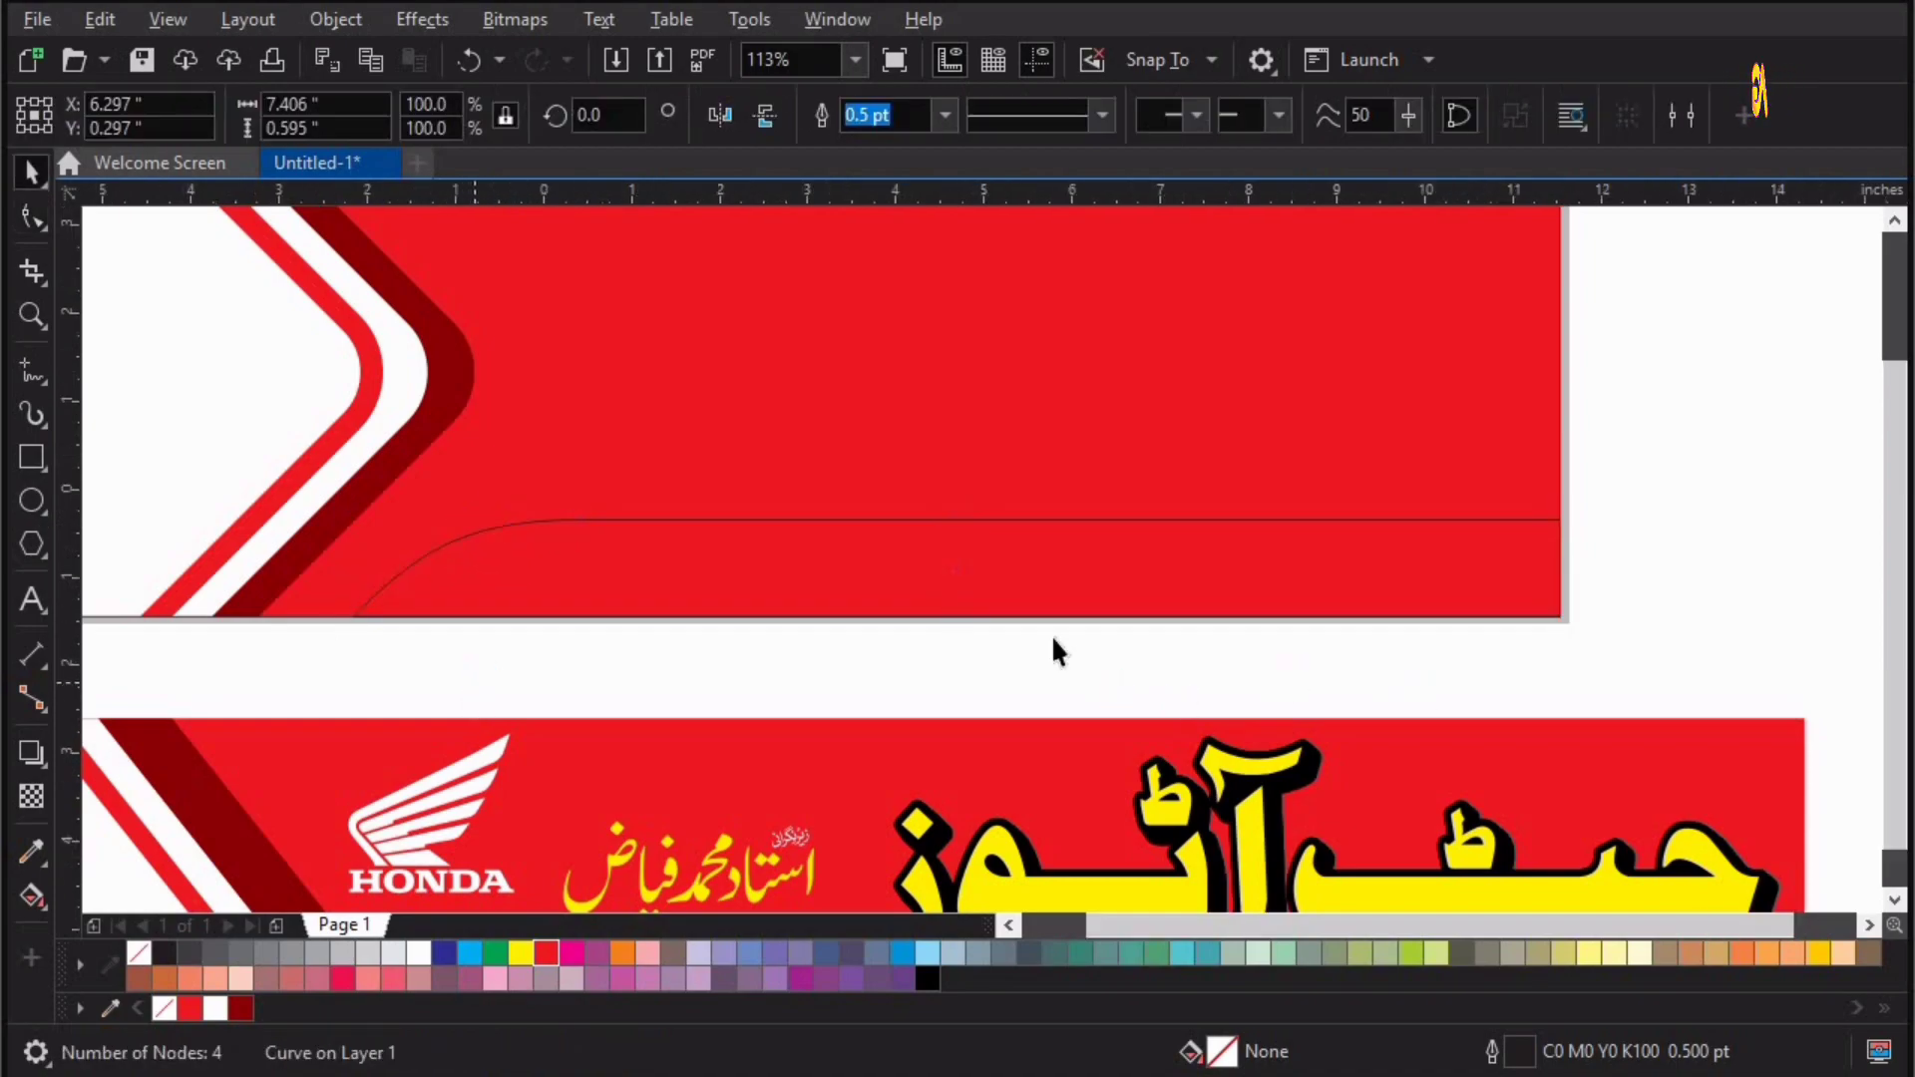
key("F4")
left_click_drag(534, 370, 1563, 856)
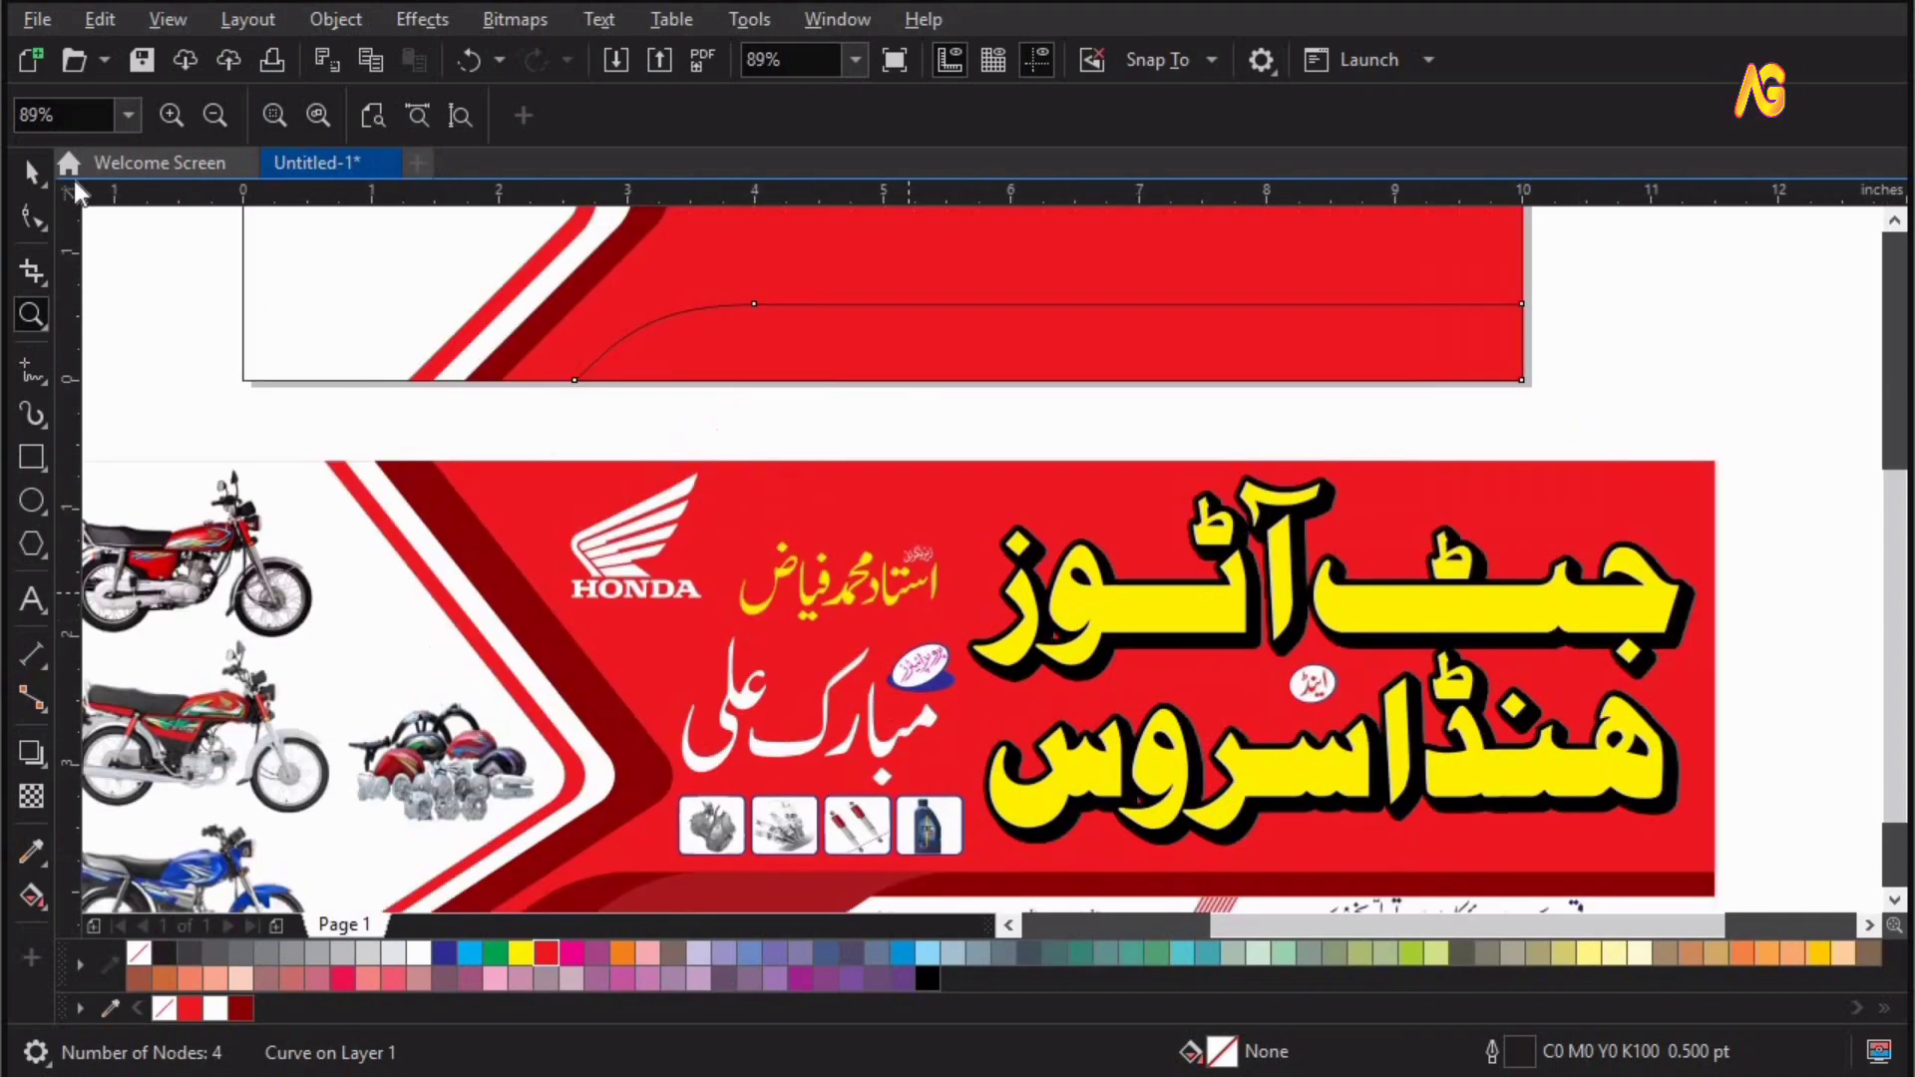
key("space")
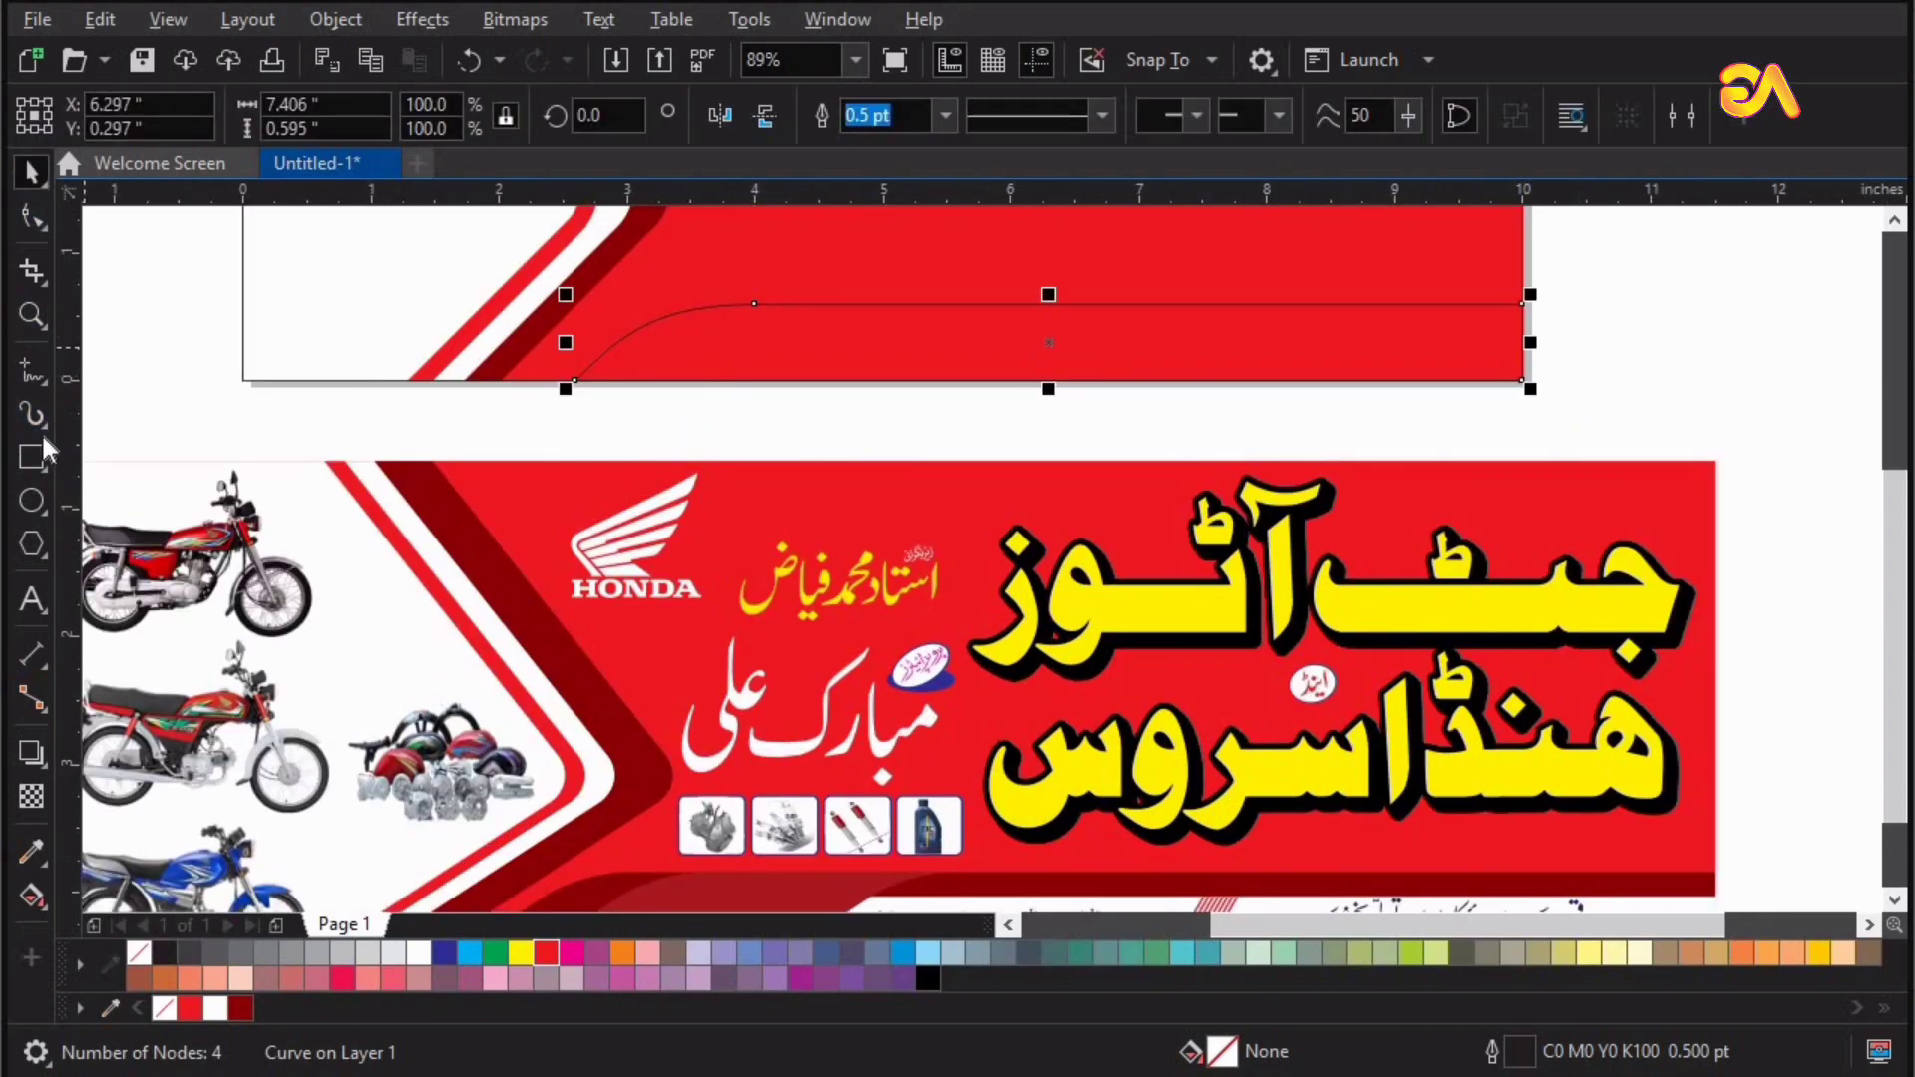
key("F6")
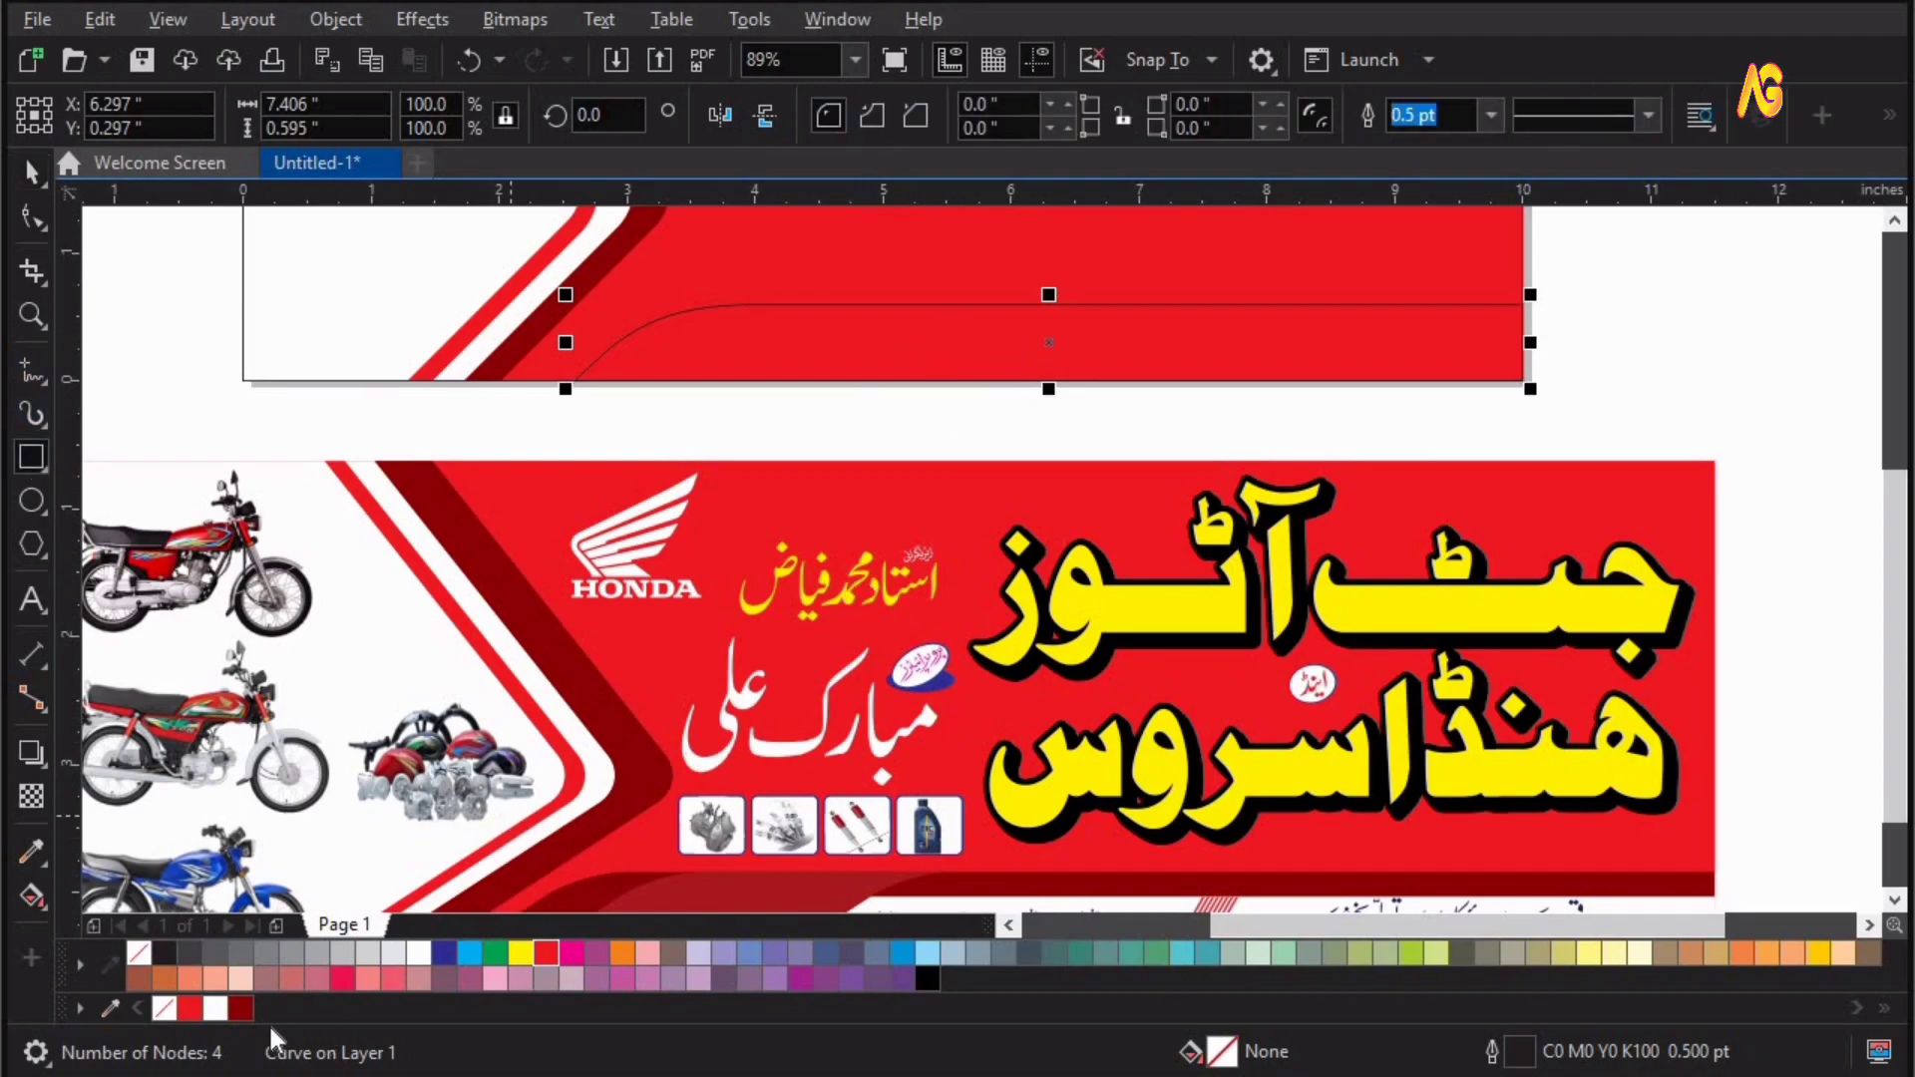
left_click(247, 1008)
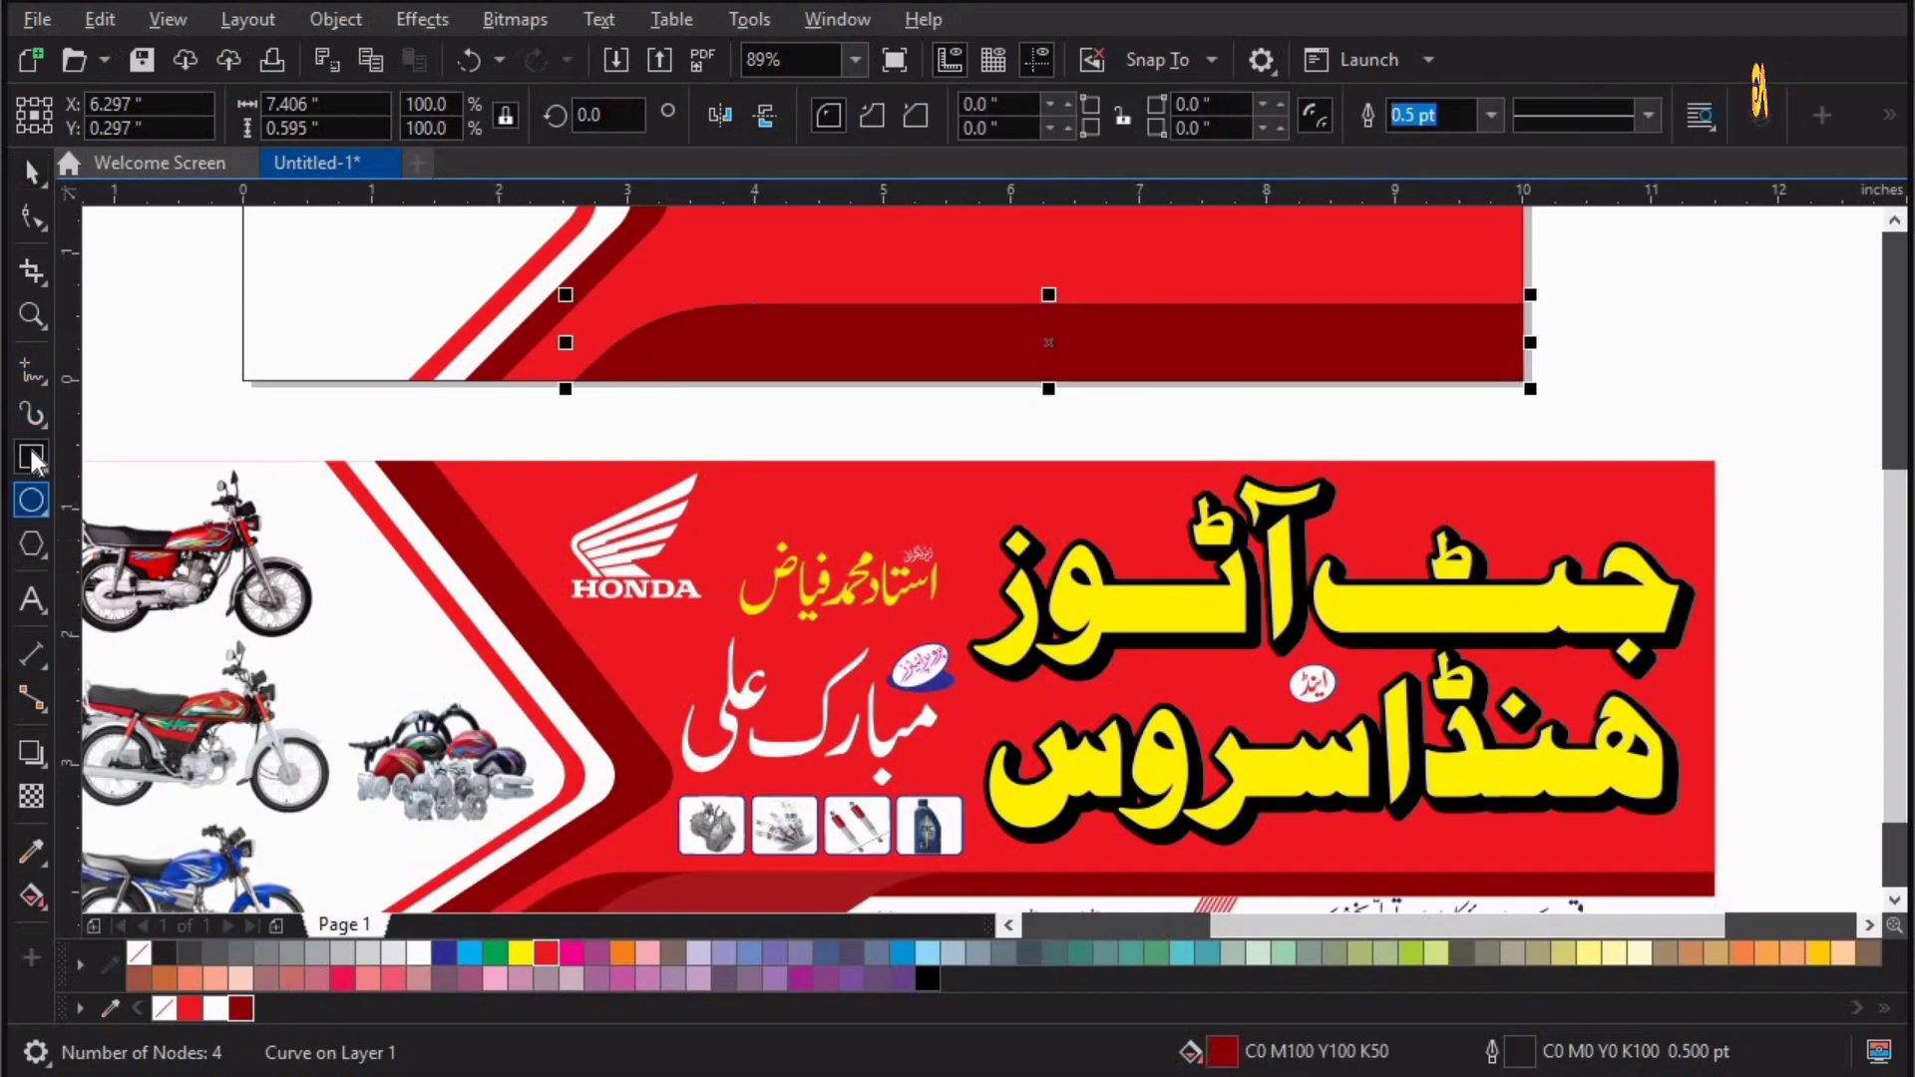
Draw a rectangle about 5.86 in by 0.36 in inside the dark red strip and fill it white without an outline
left_click_drag(746, 320, 1499, 369)
key("z")
left_click_drag(1633, 294, 533, 623)
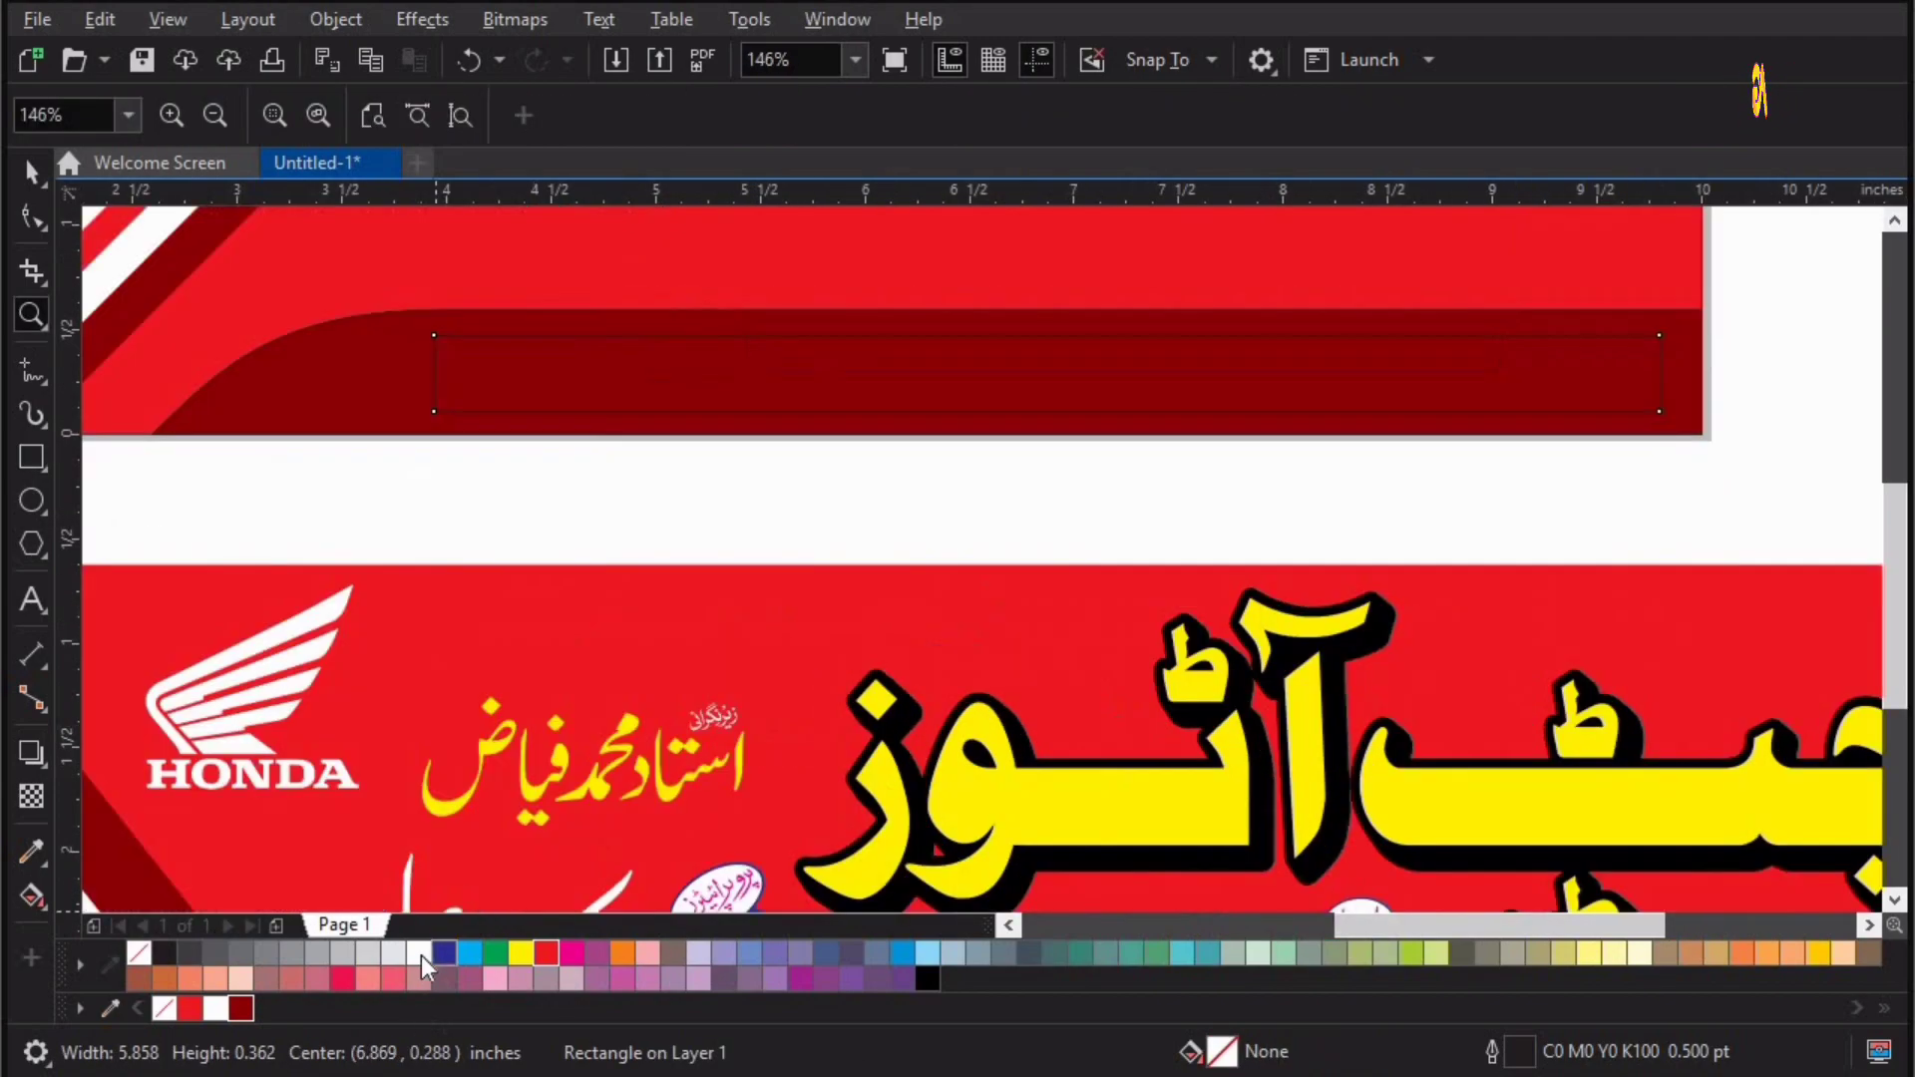
key("space")
left_click(423, 954)
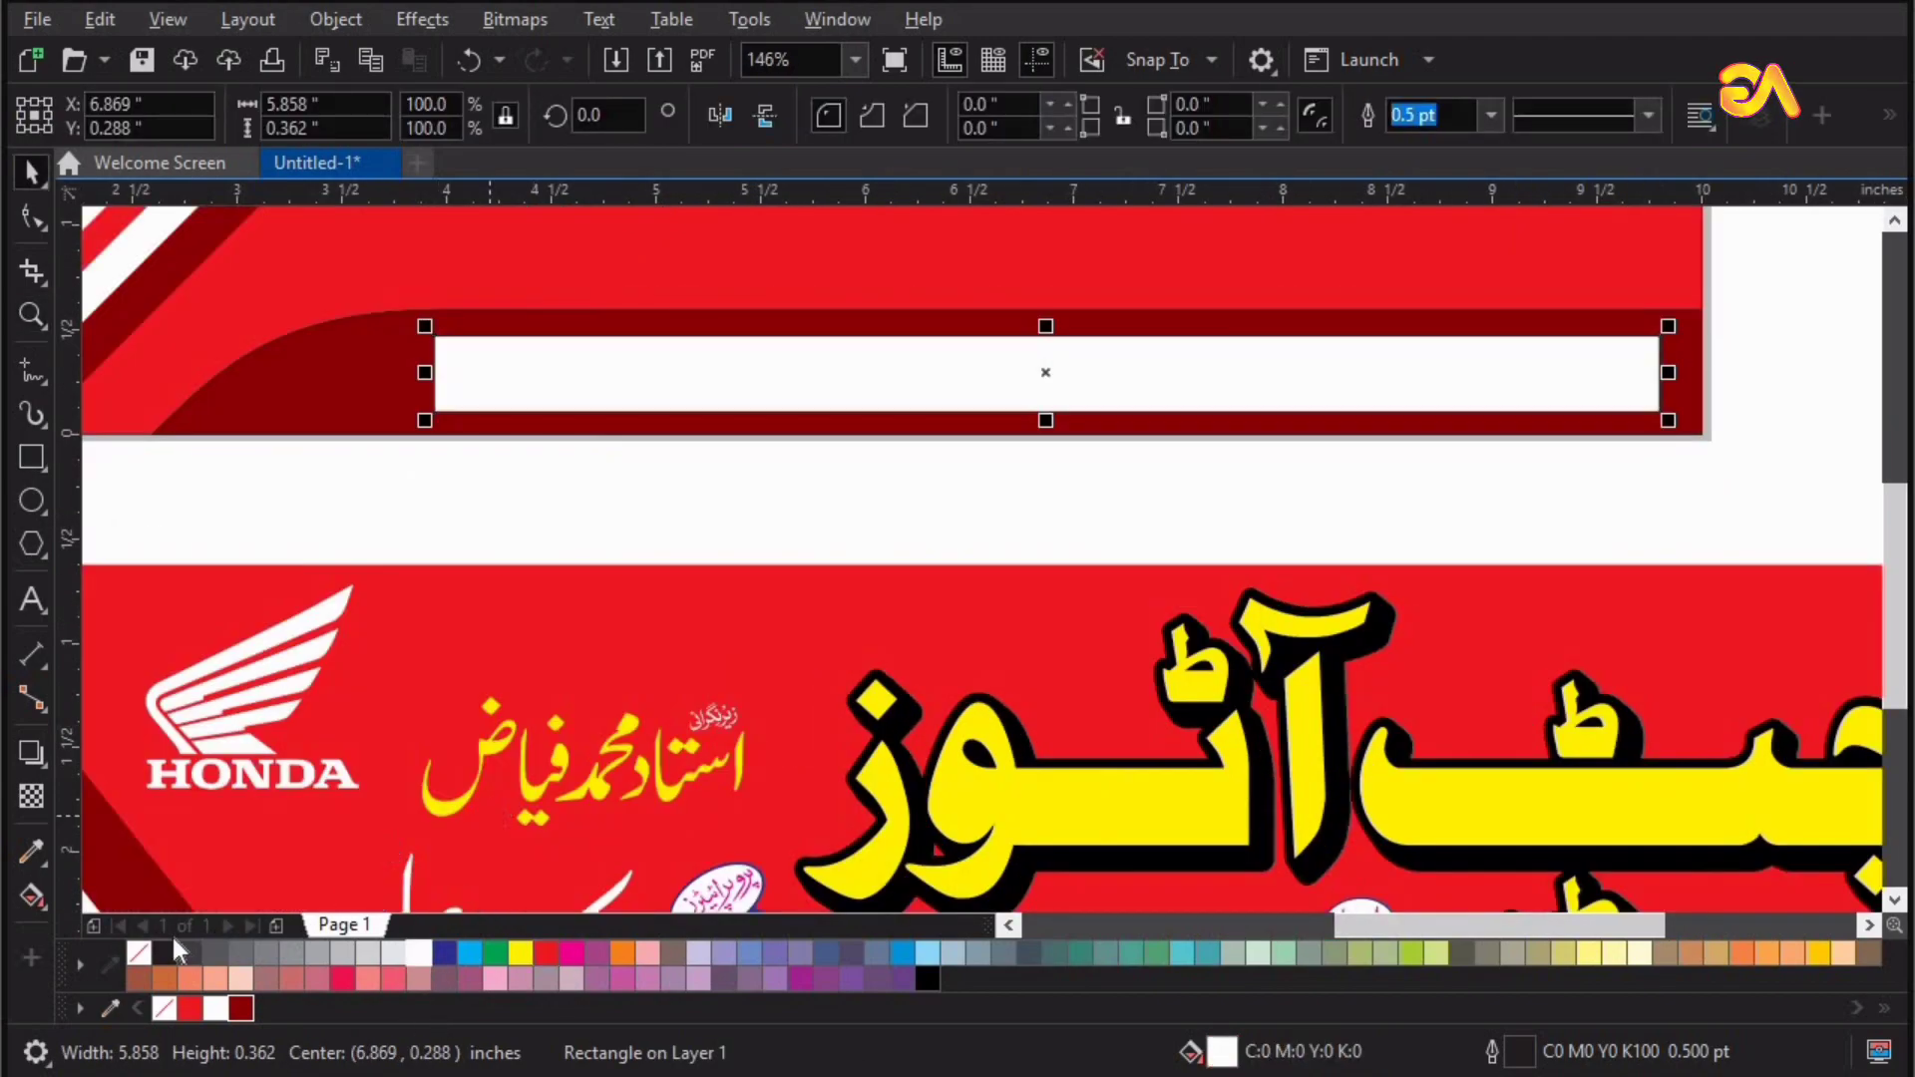
Center the white bar vertically on the dark red strip and align it with the strip's right edge
left_click(355, 401, "shift")
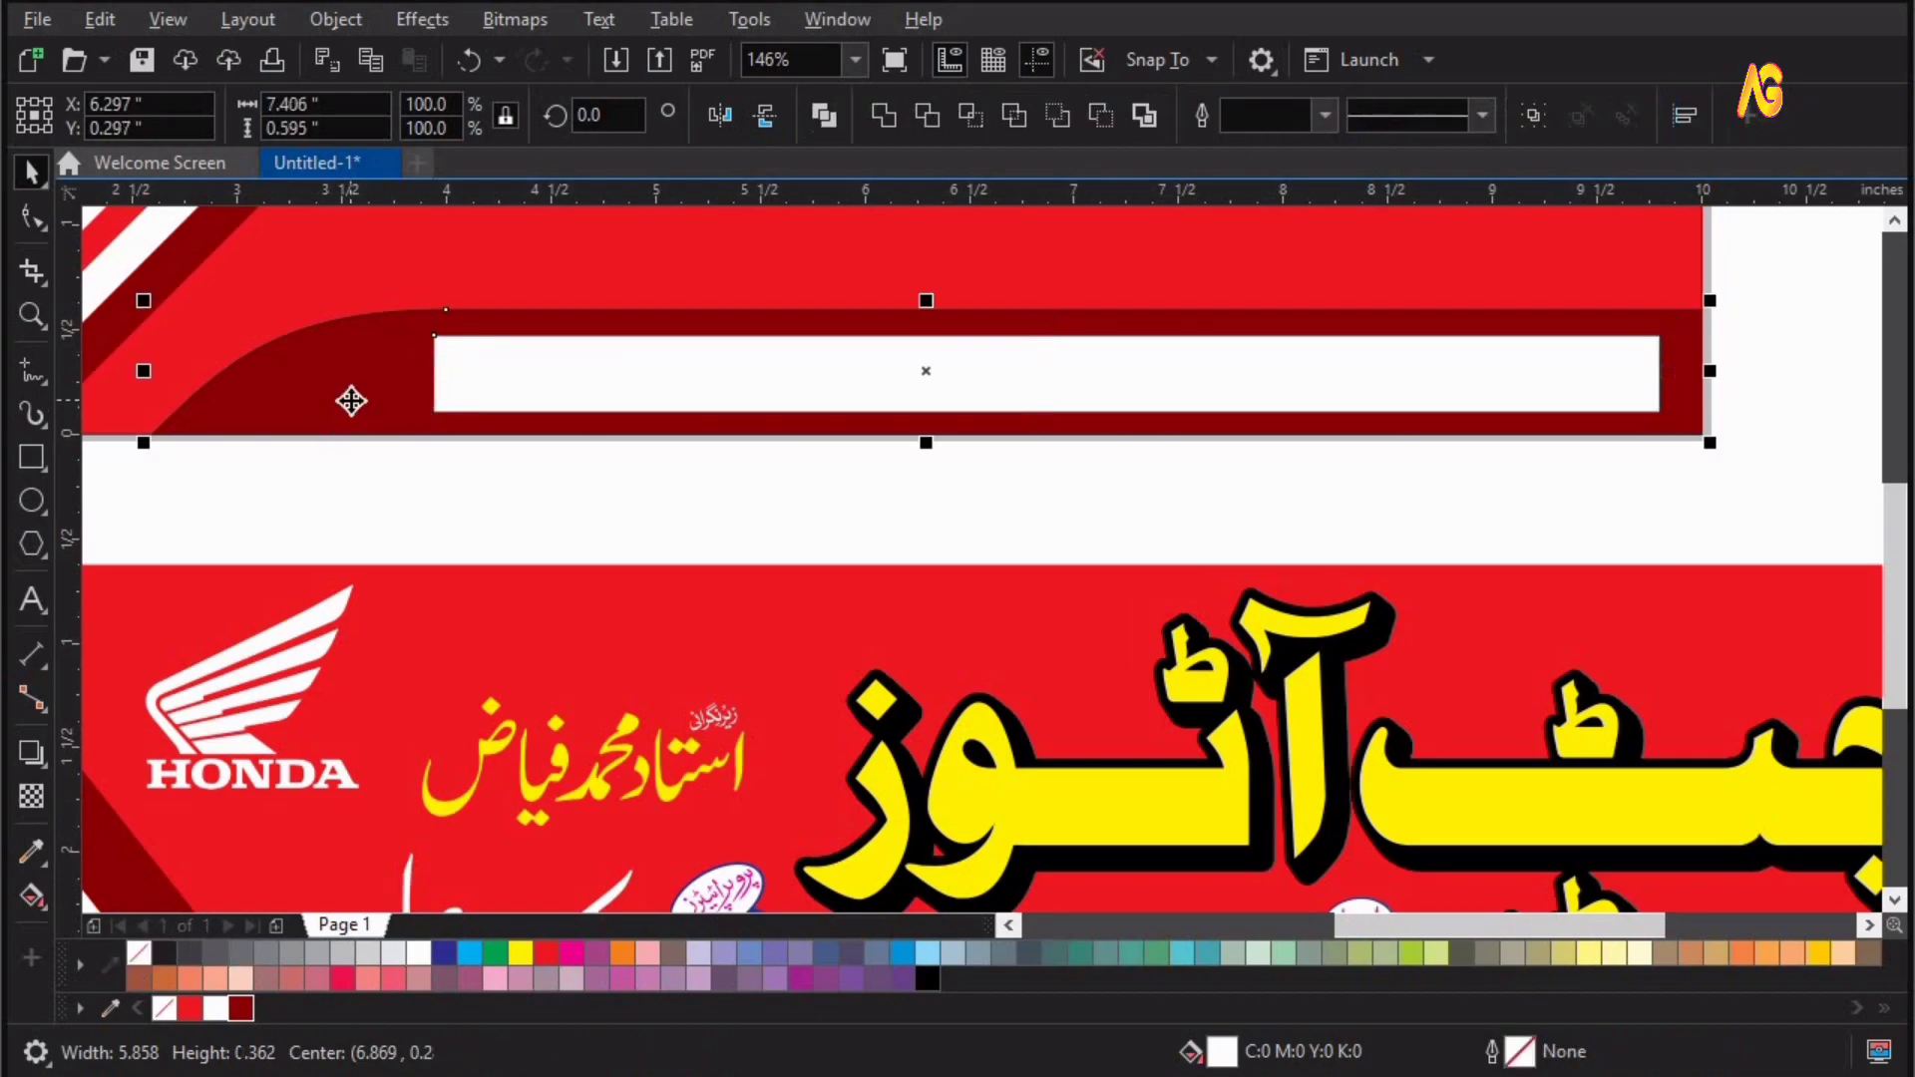
key("Escape")
left_click(1576, 381)
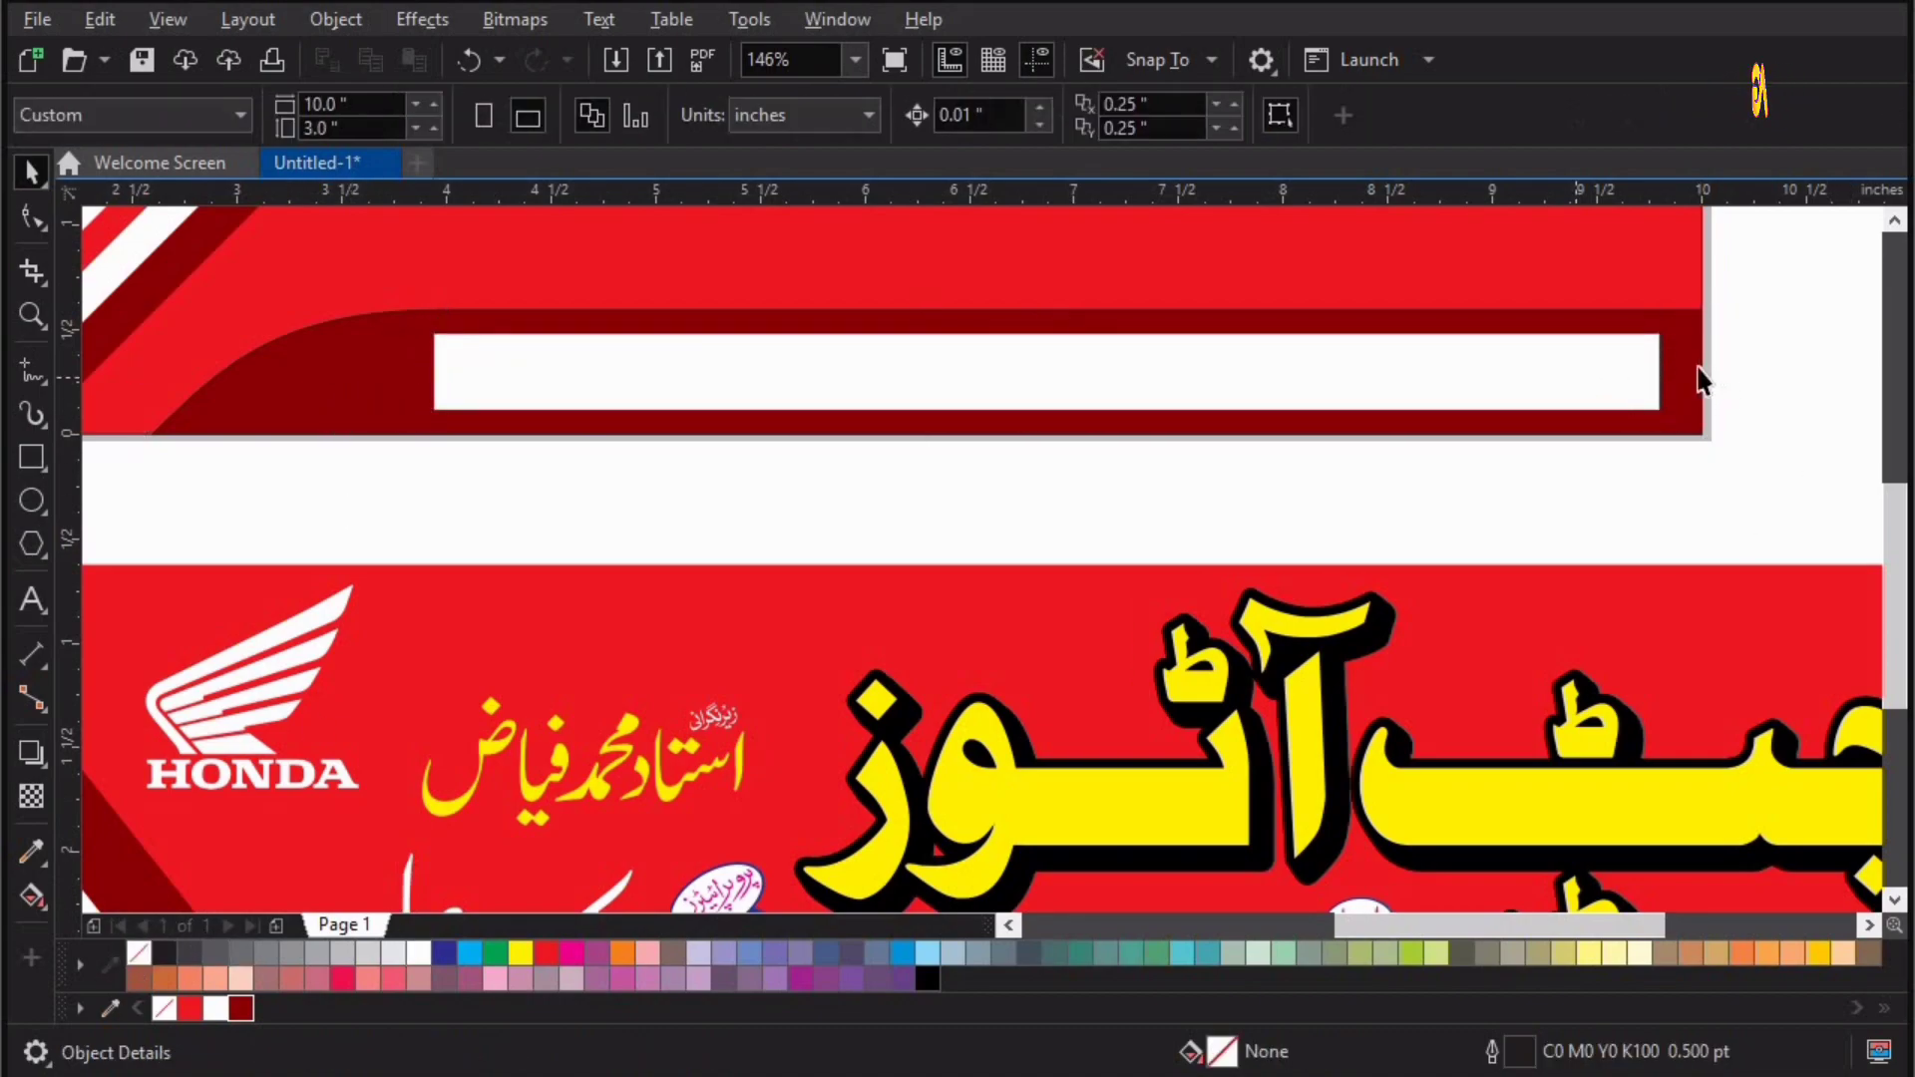
left_click(1696, 368, "shift")
left_click(1684, 115)
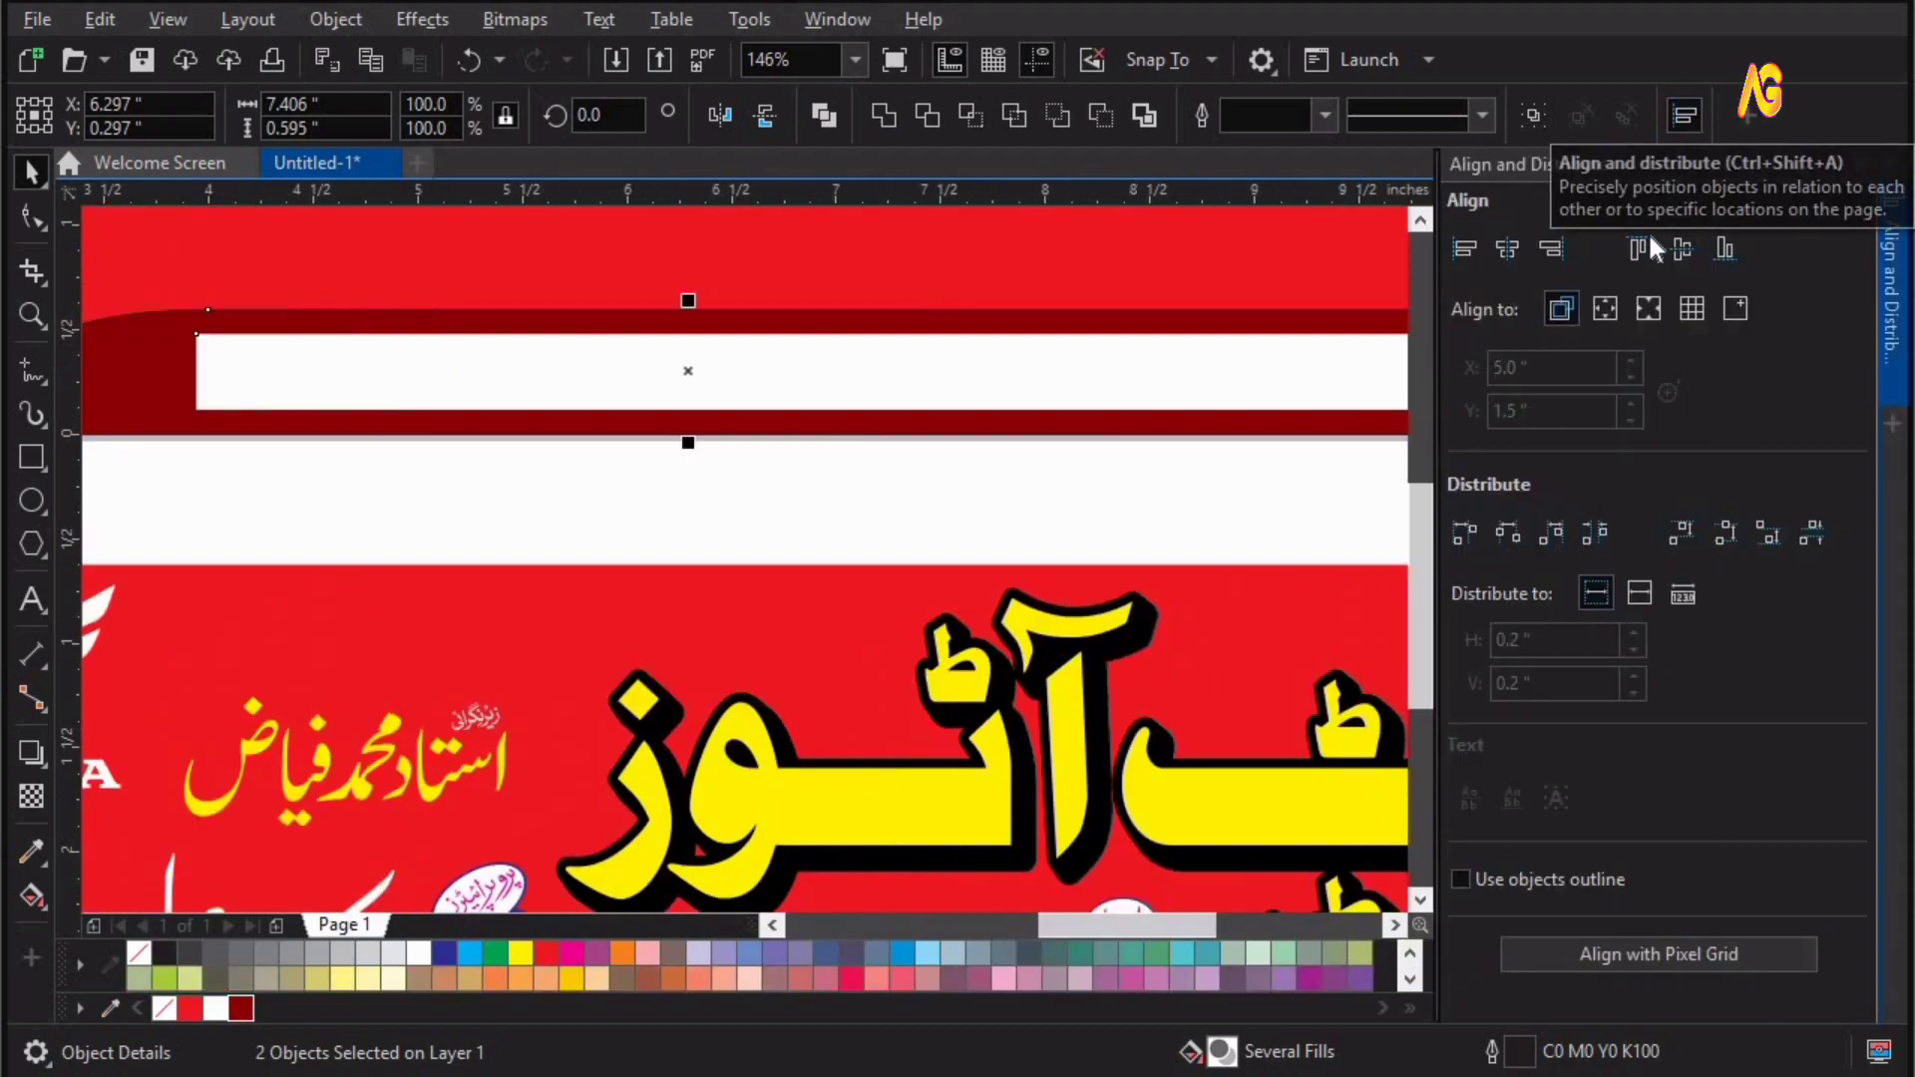
left_click(1550, 249)
left_click(1890, 162)
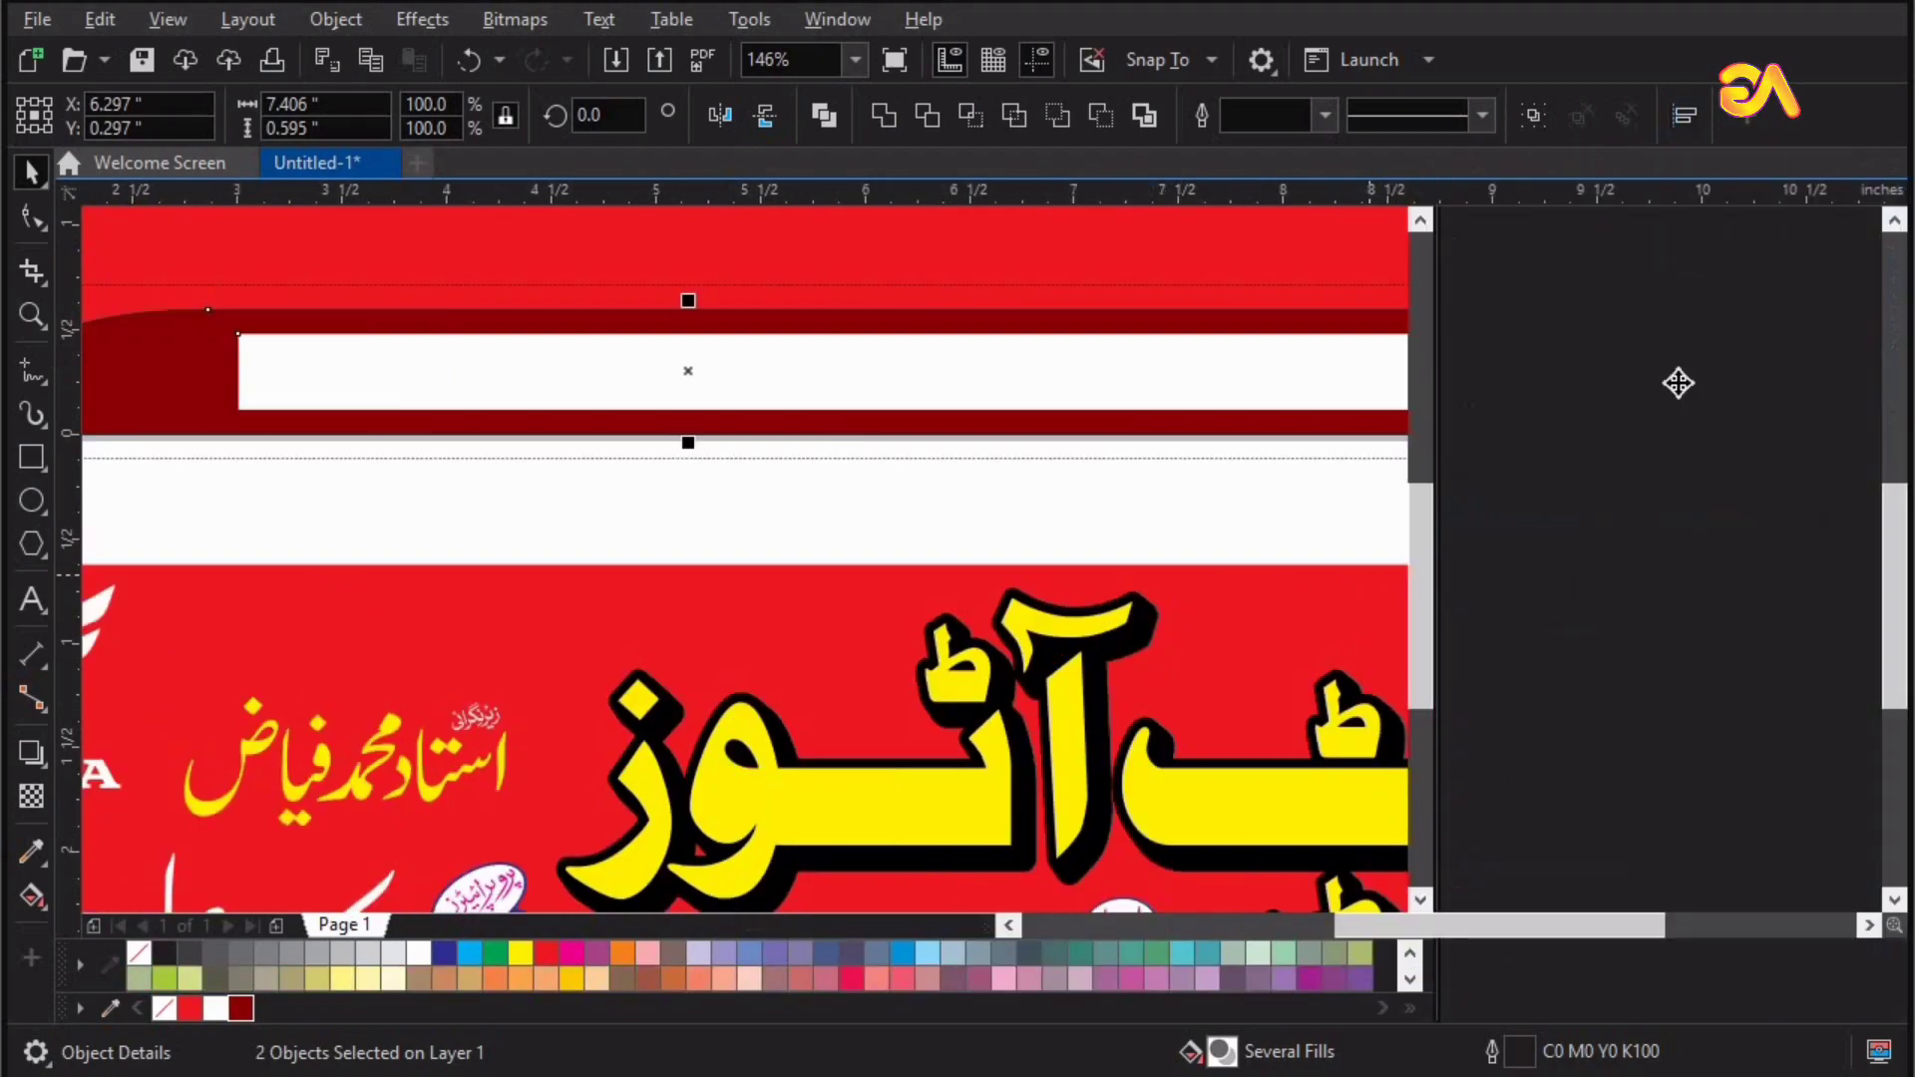
key("Escape")
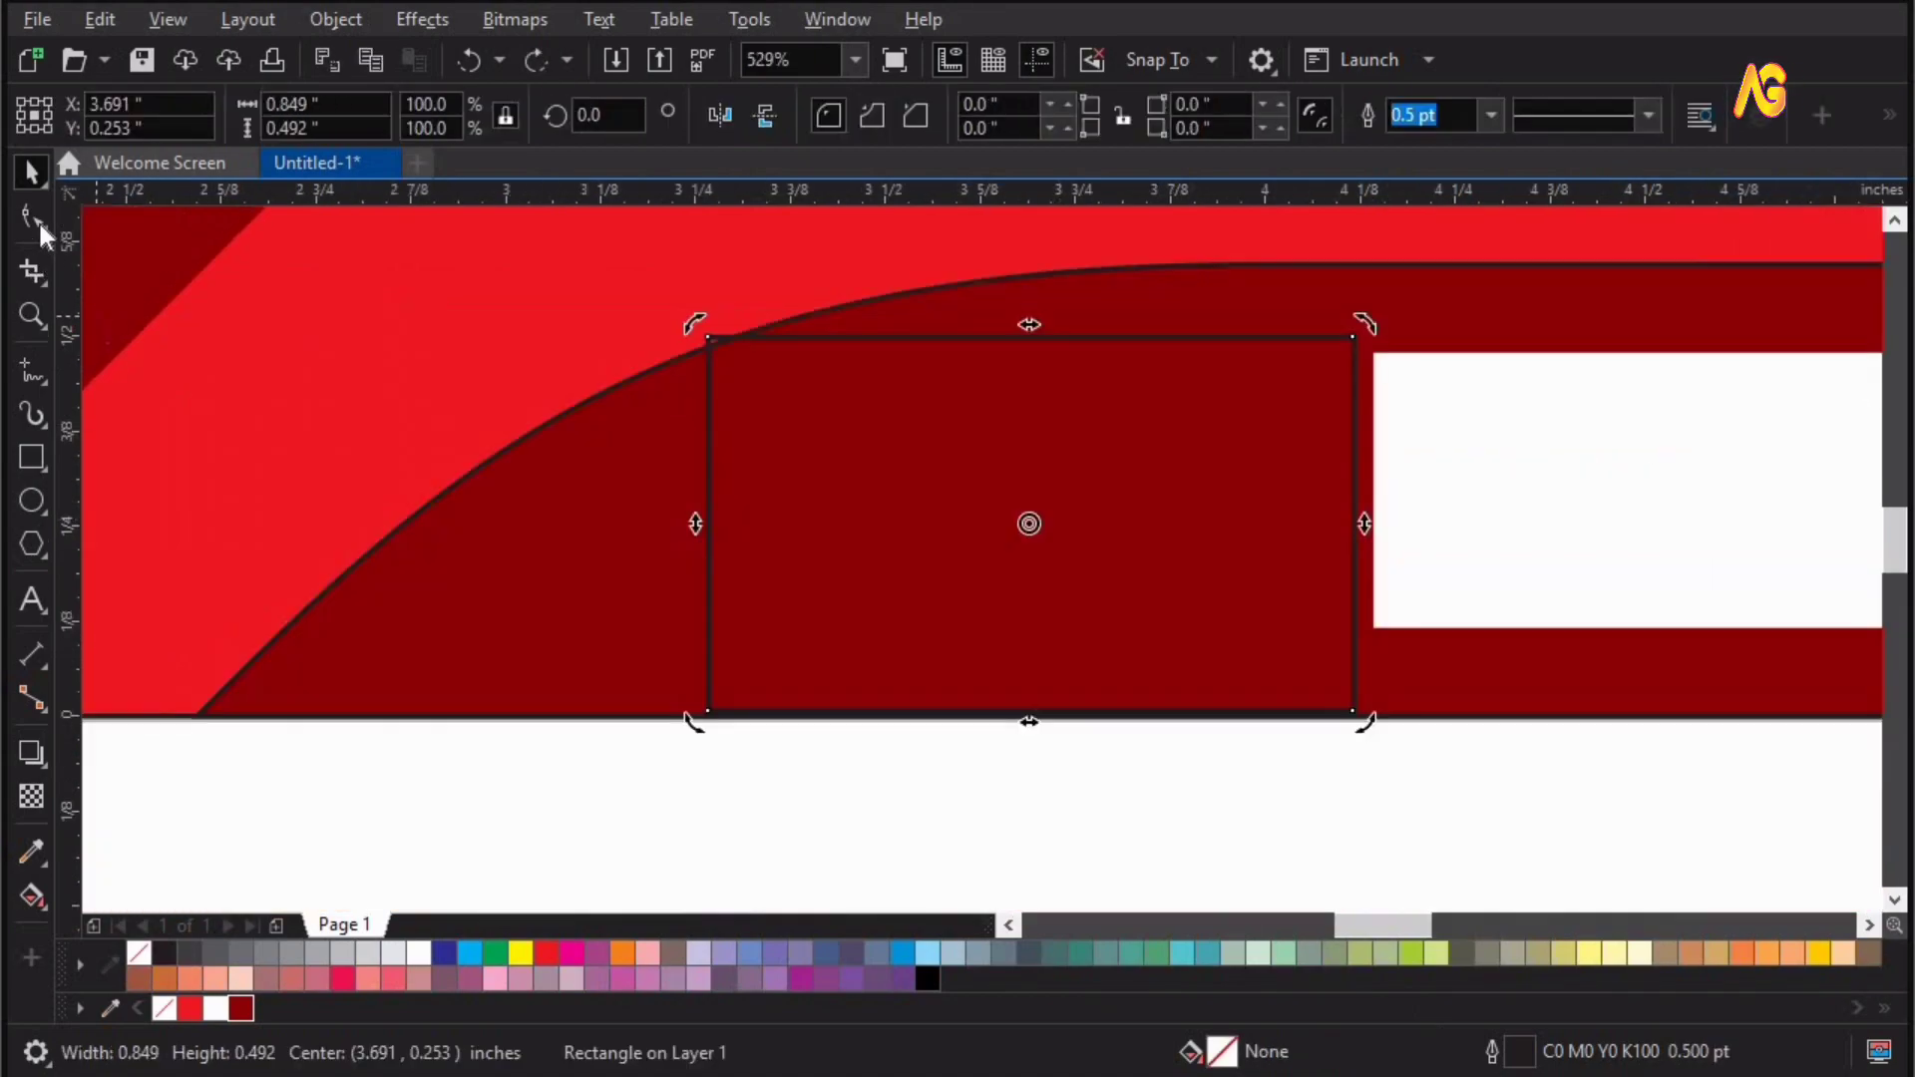
Try rounding all four corners of the small rectangle to about 0.057 in and converting it to curves
left_click(38, 219)
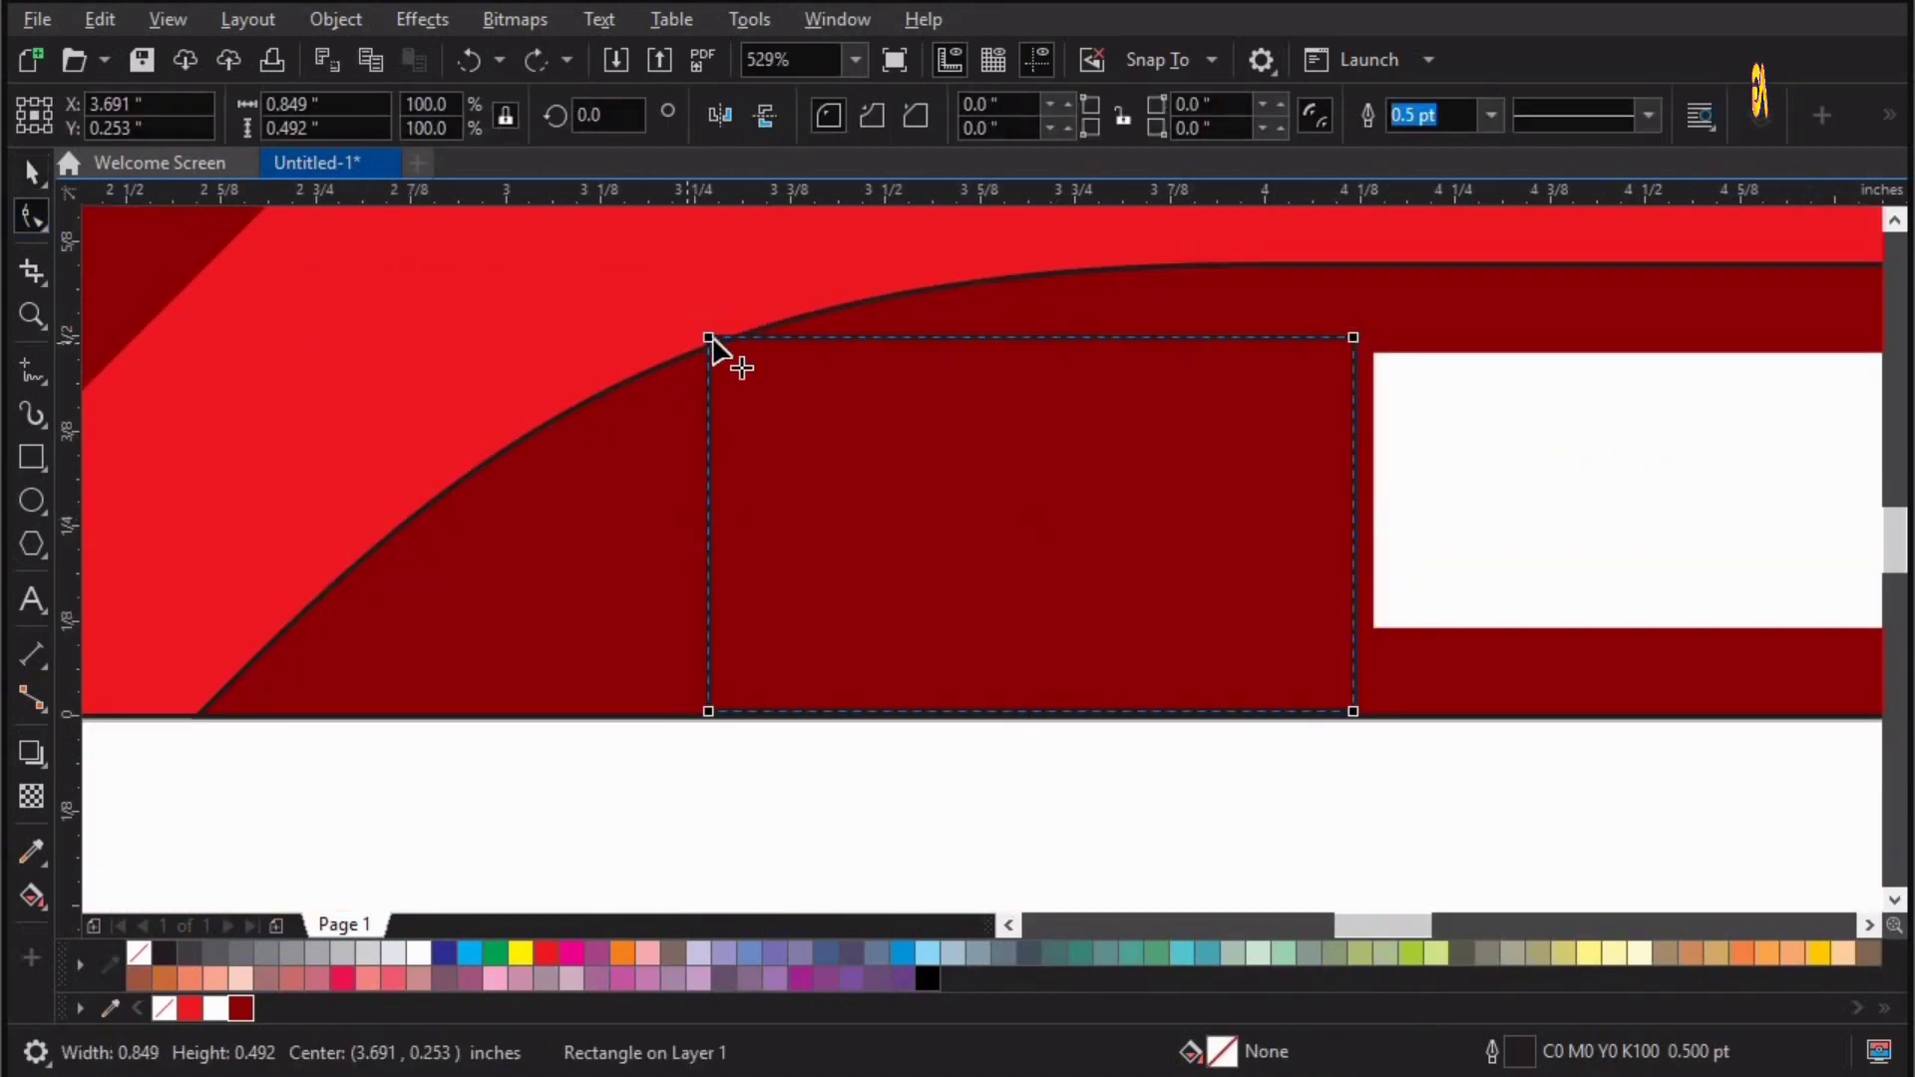
left_click_drag(709, 338, 750, 380)
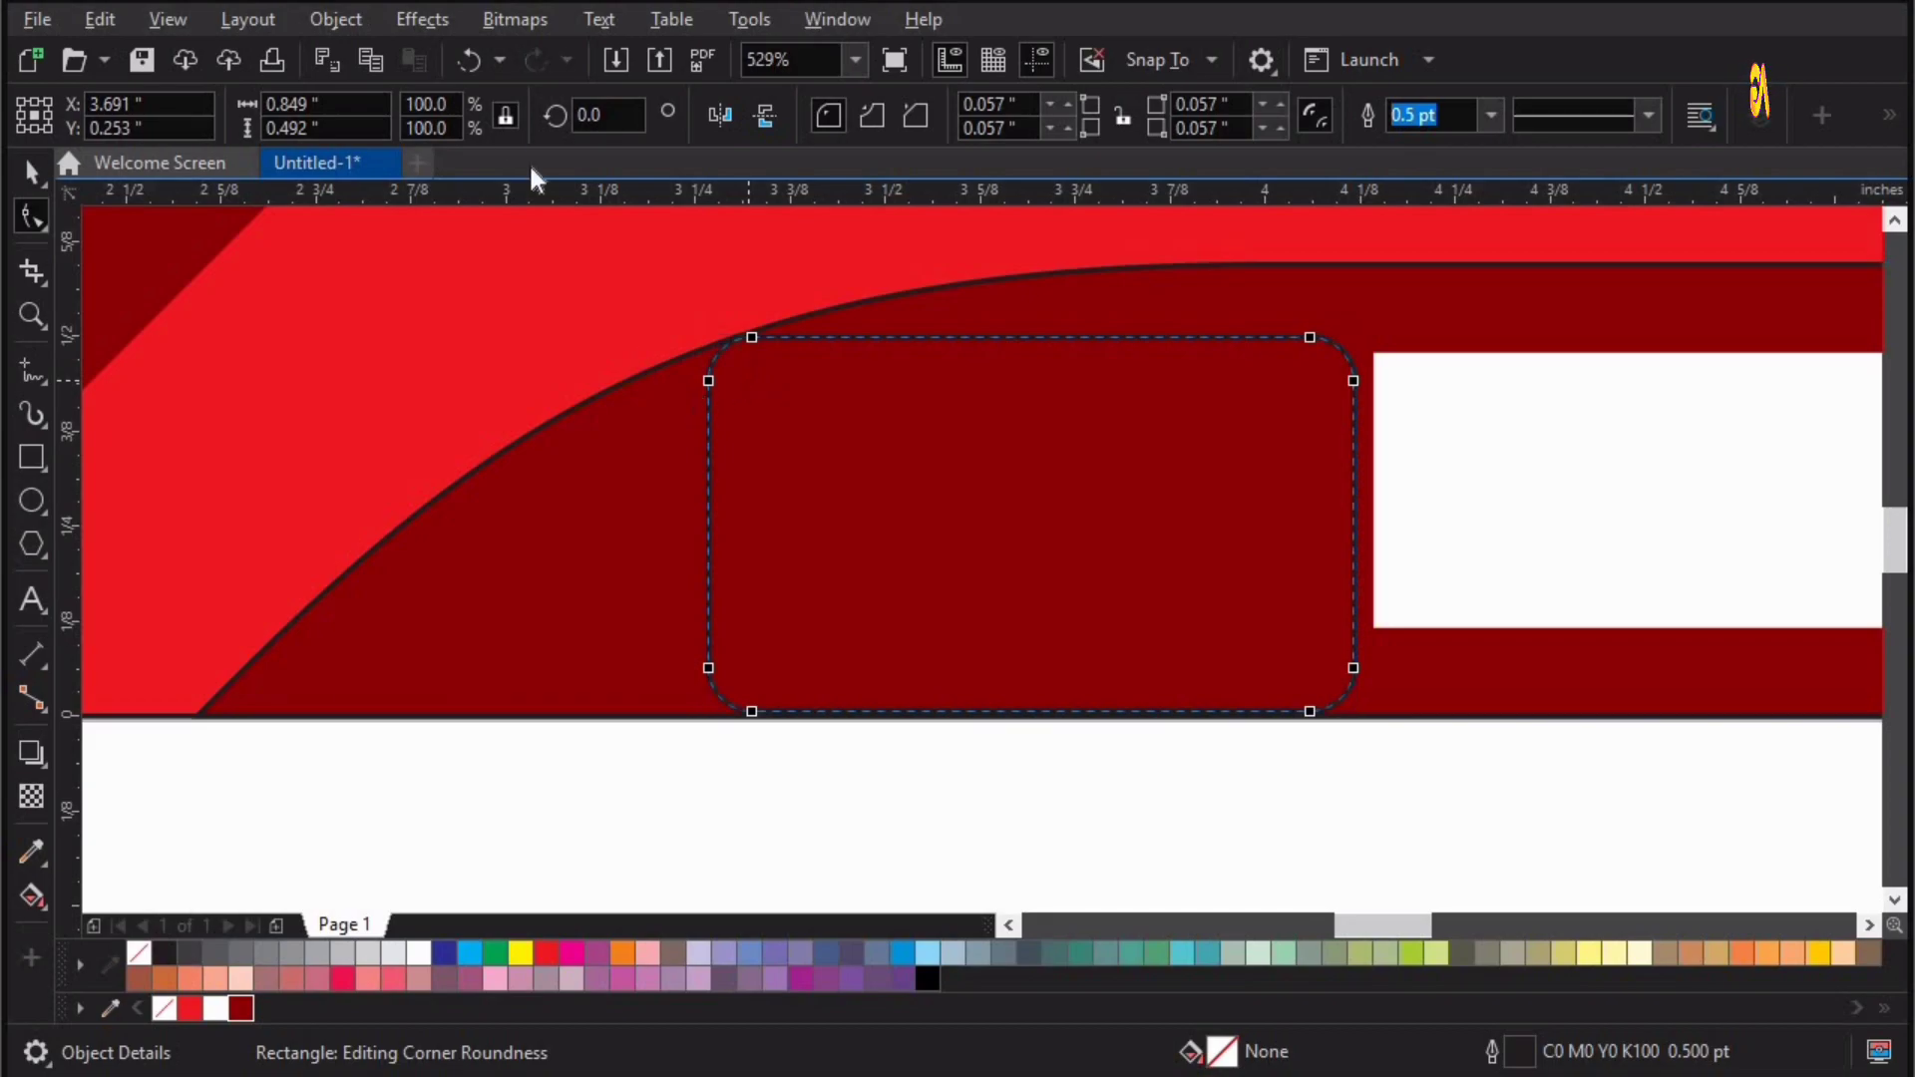
key("space")
left_click(333, 20)
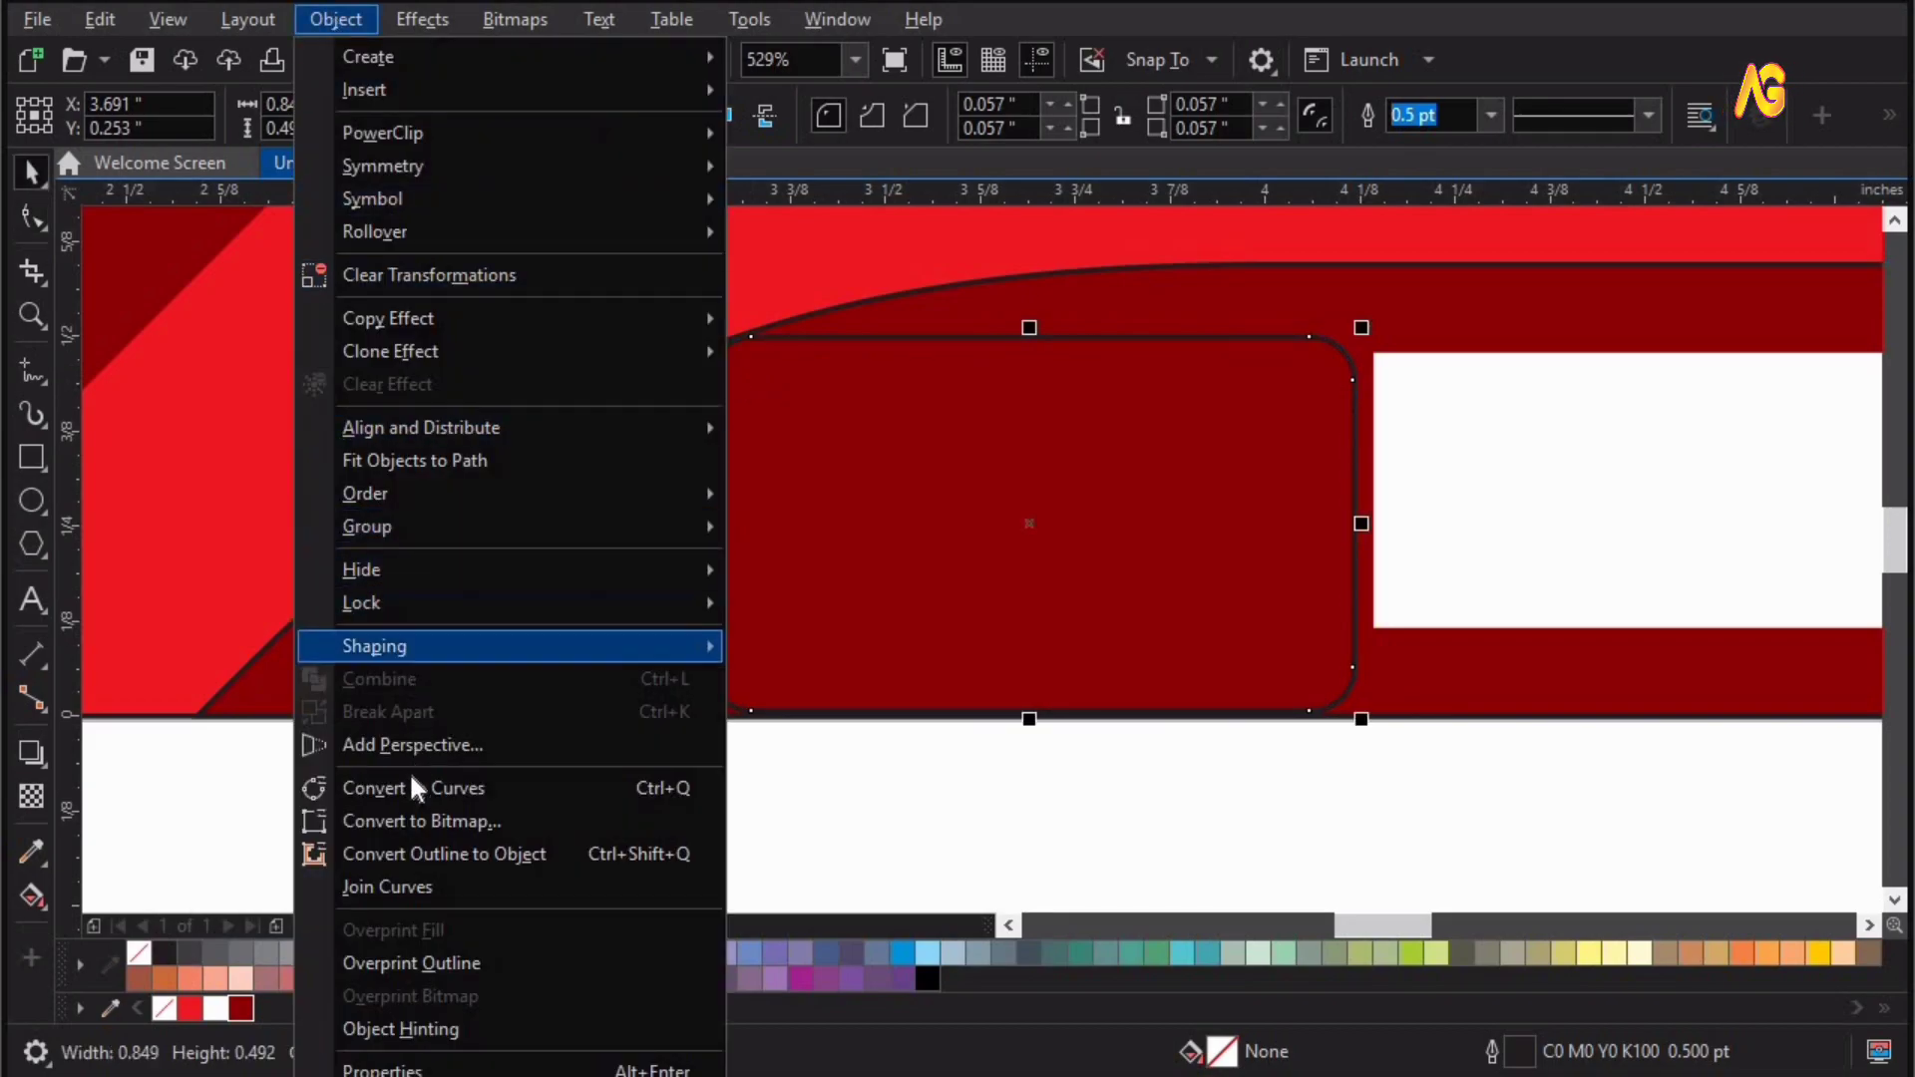
left_click(411, 788)
key("F10")
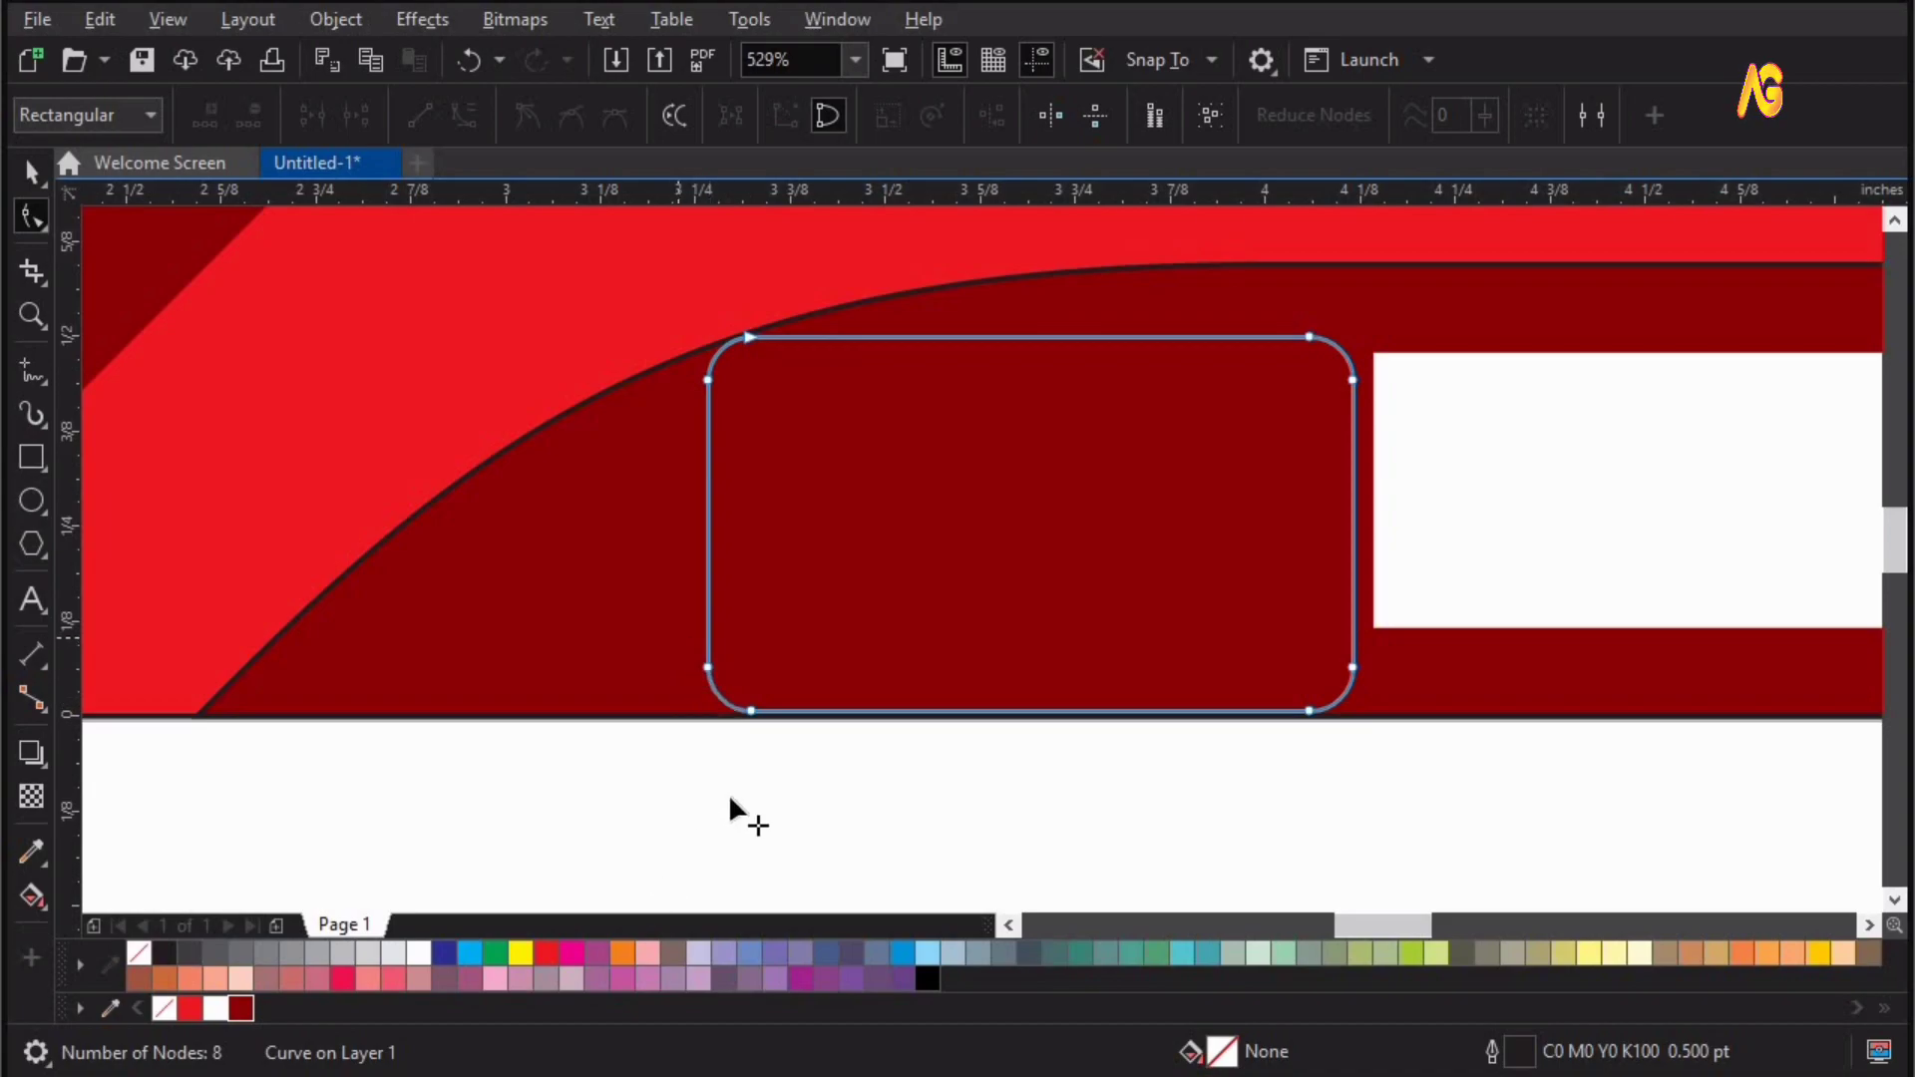
key("ctrl+z")
Round only the small rectangle's two top corners to about 0.046 in and skew its top rightward by about 41 degrees
scroll(698, 778, "up", 1)
left_click_drag(674, 763, 669, 810)
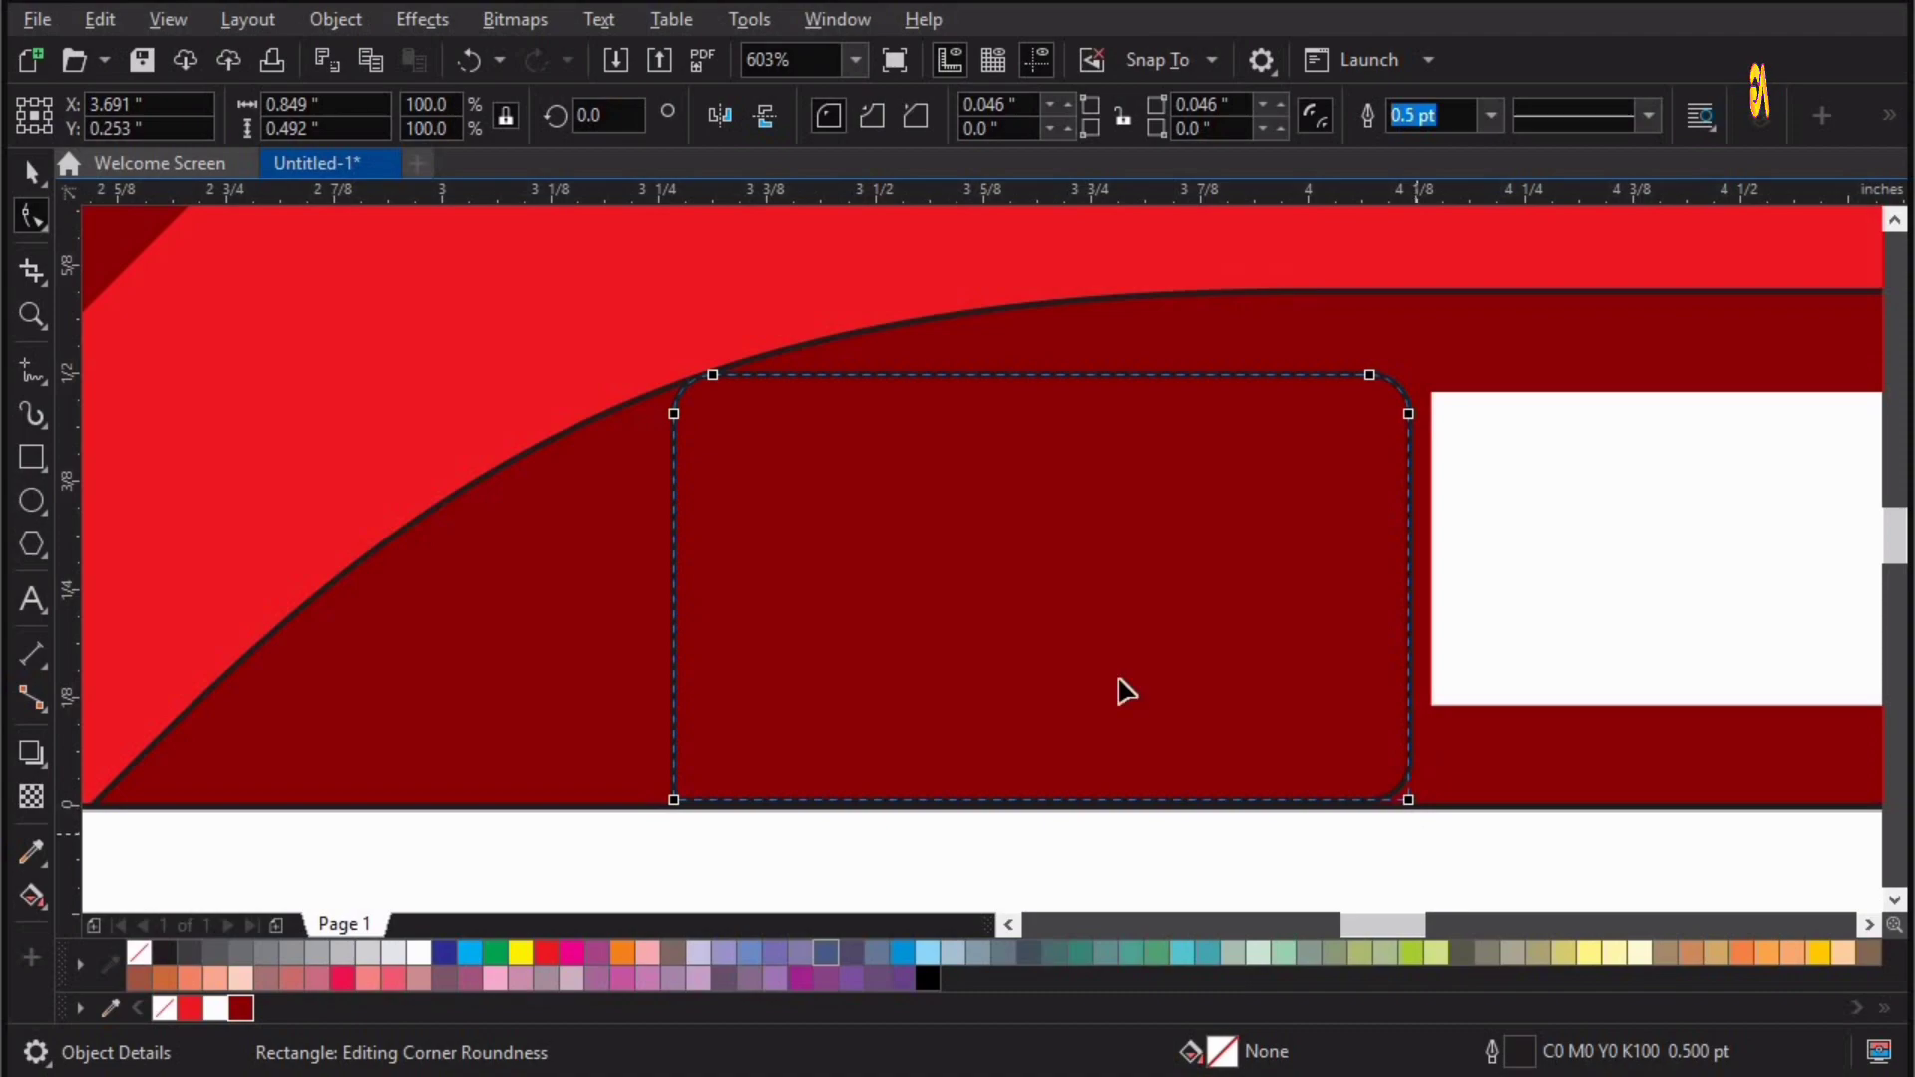
key("space")
left_click(1039, 372)
left_click_drag(1038, 365, 1436, 386)
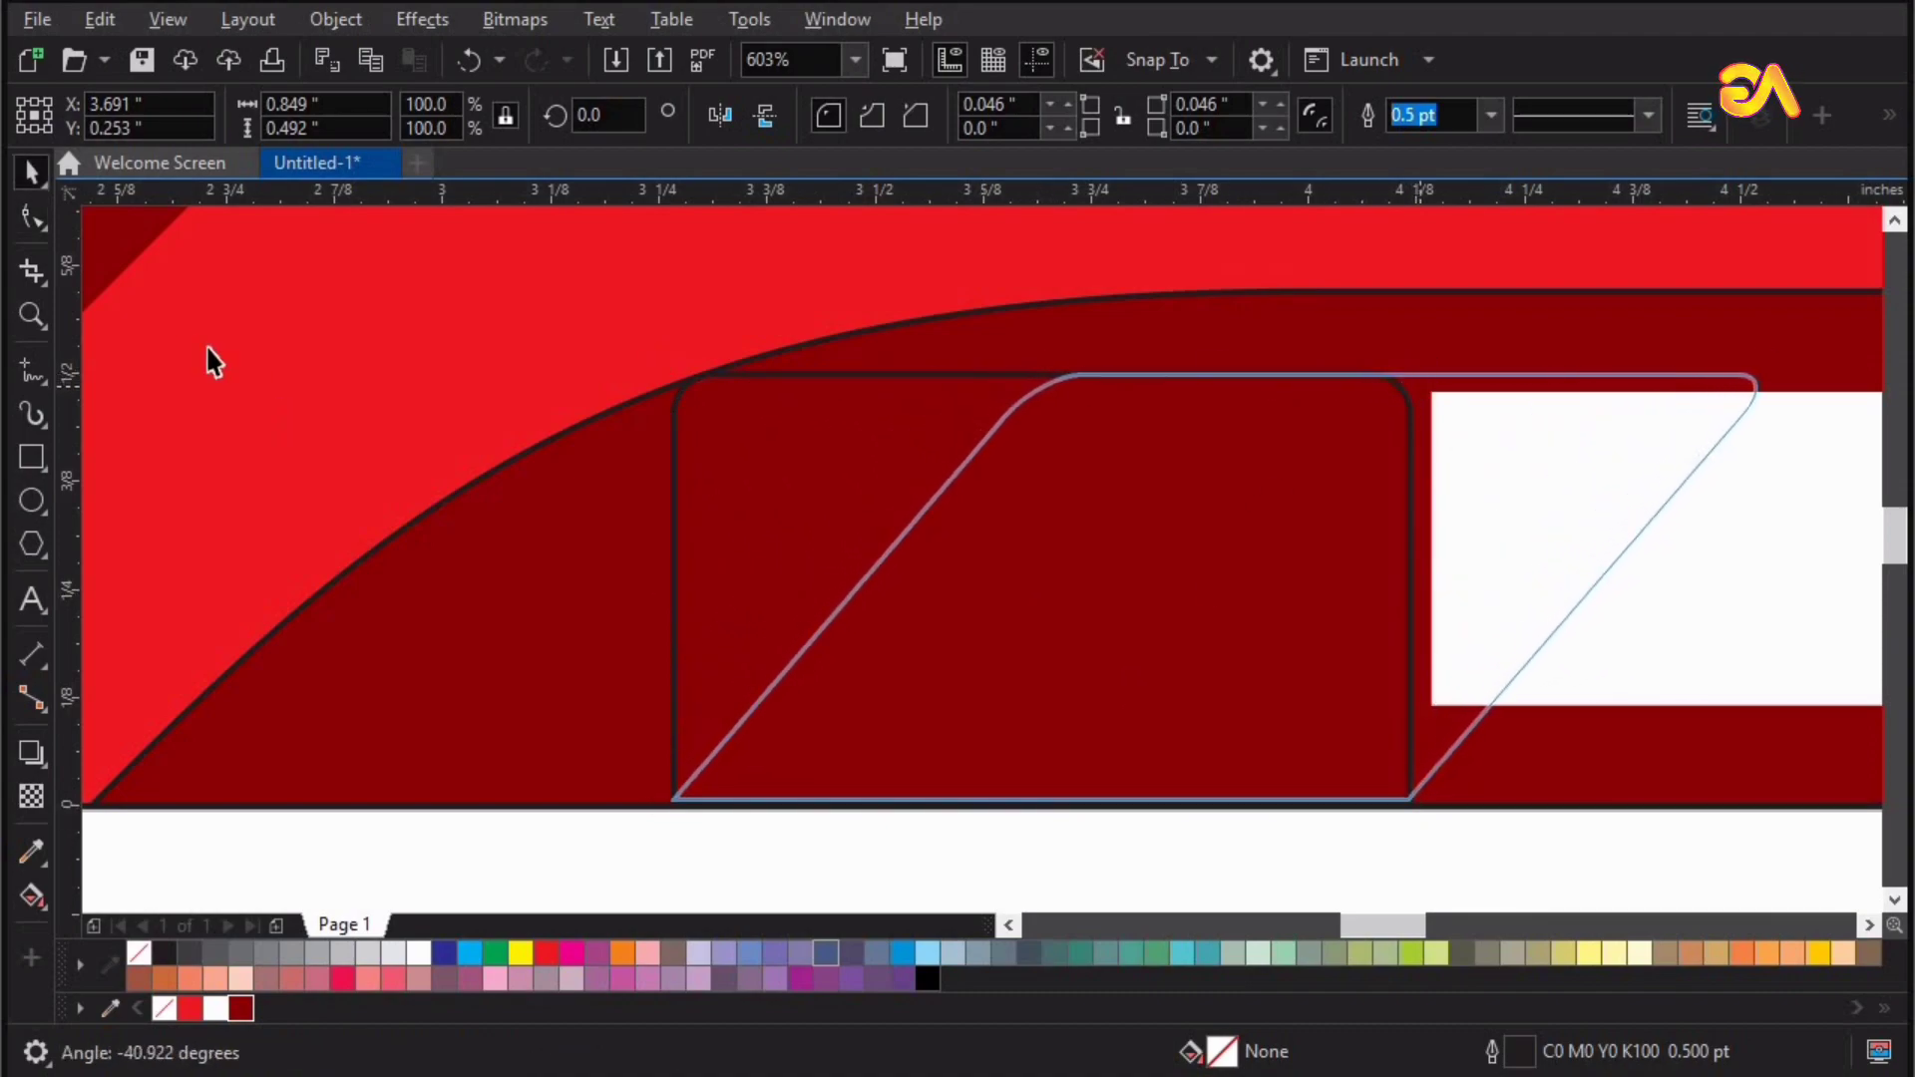
Increase the skewed shape's upper-left corner radius to about 0.1 in and its upper-right radius to about 0.08 in
left_click(32, 217)
left_click_drag(1011, 417, 956, 463)
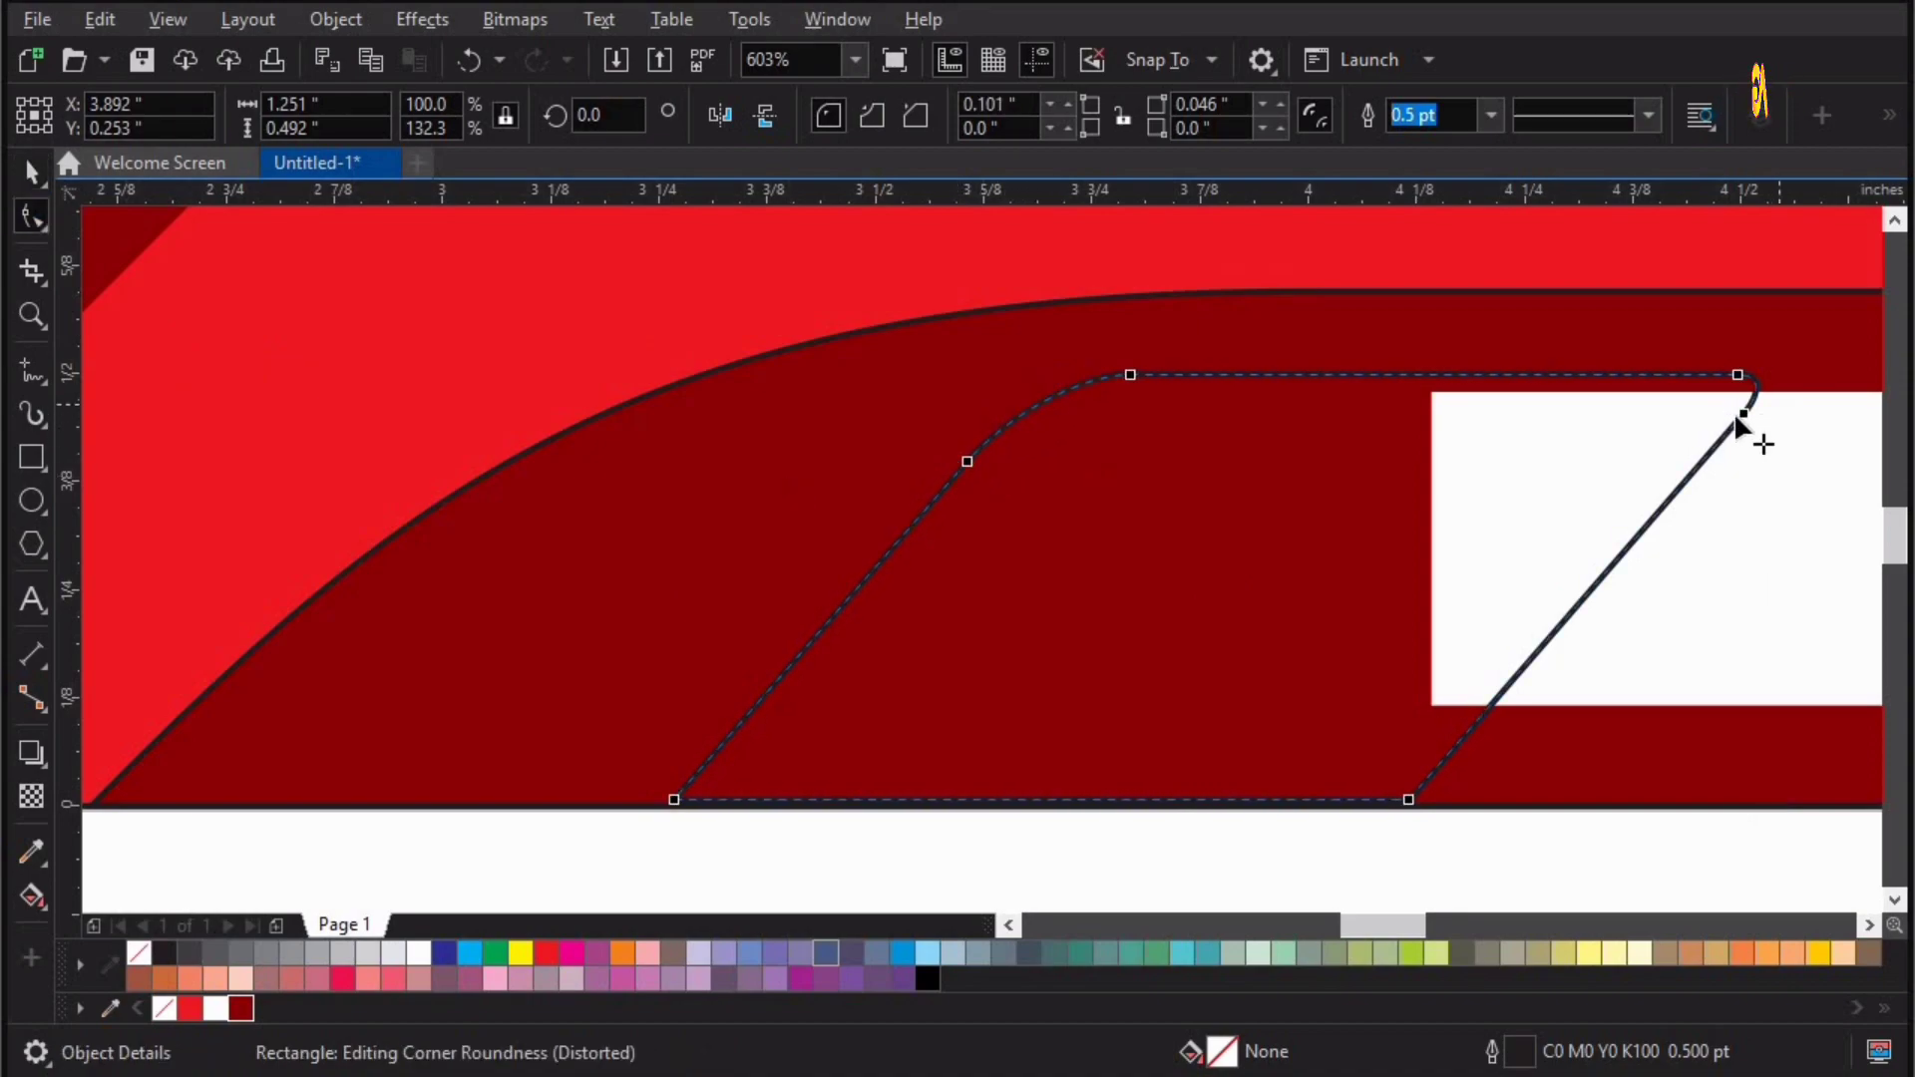
left_click_drag(1743, 413, 1713, 455)
key("space")
Fill the skewed shape red with no outline and move it about 0.19 in to the left
scroll(1376, 590, "down", 2)
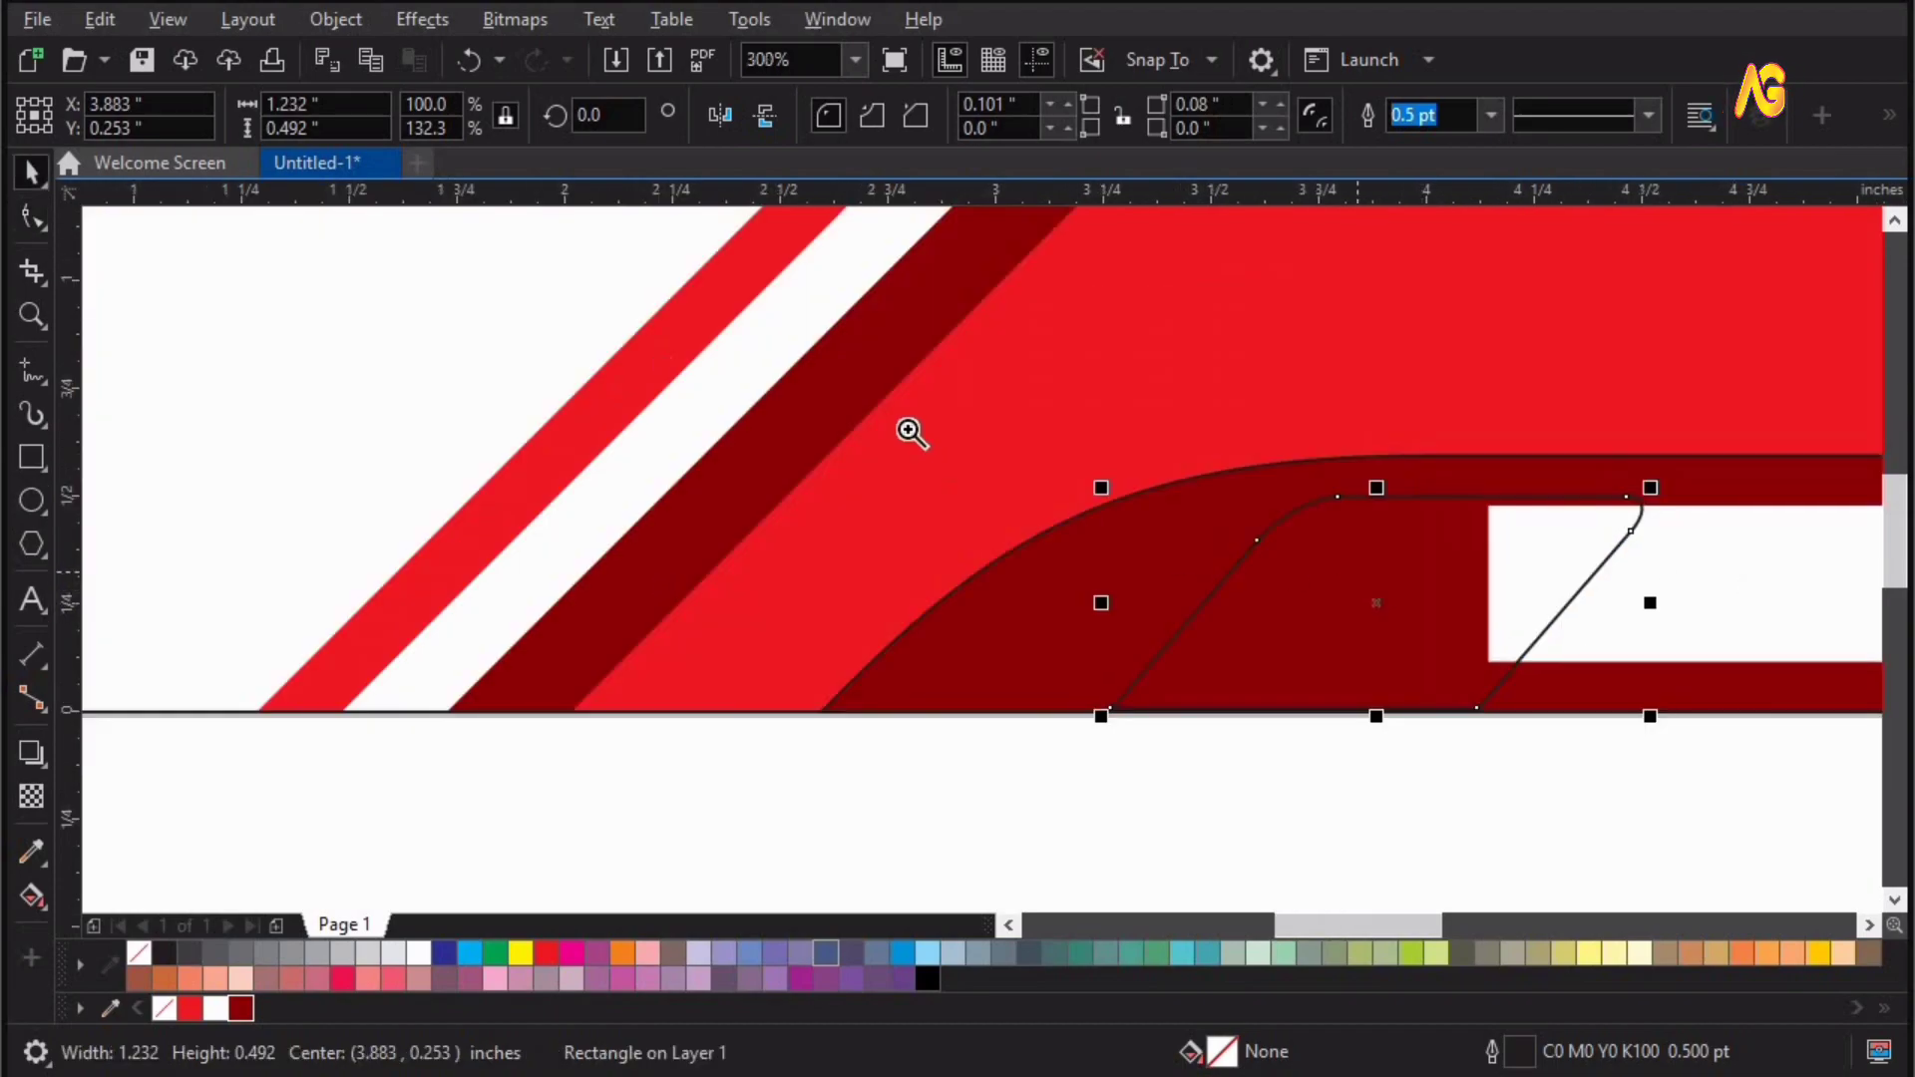
key("z")
left_click_drag(907, 428, 1743, 869)
key("space")
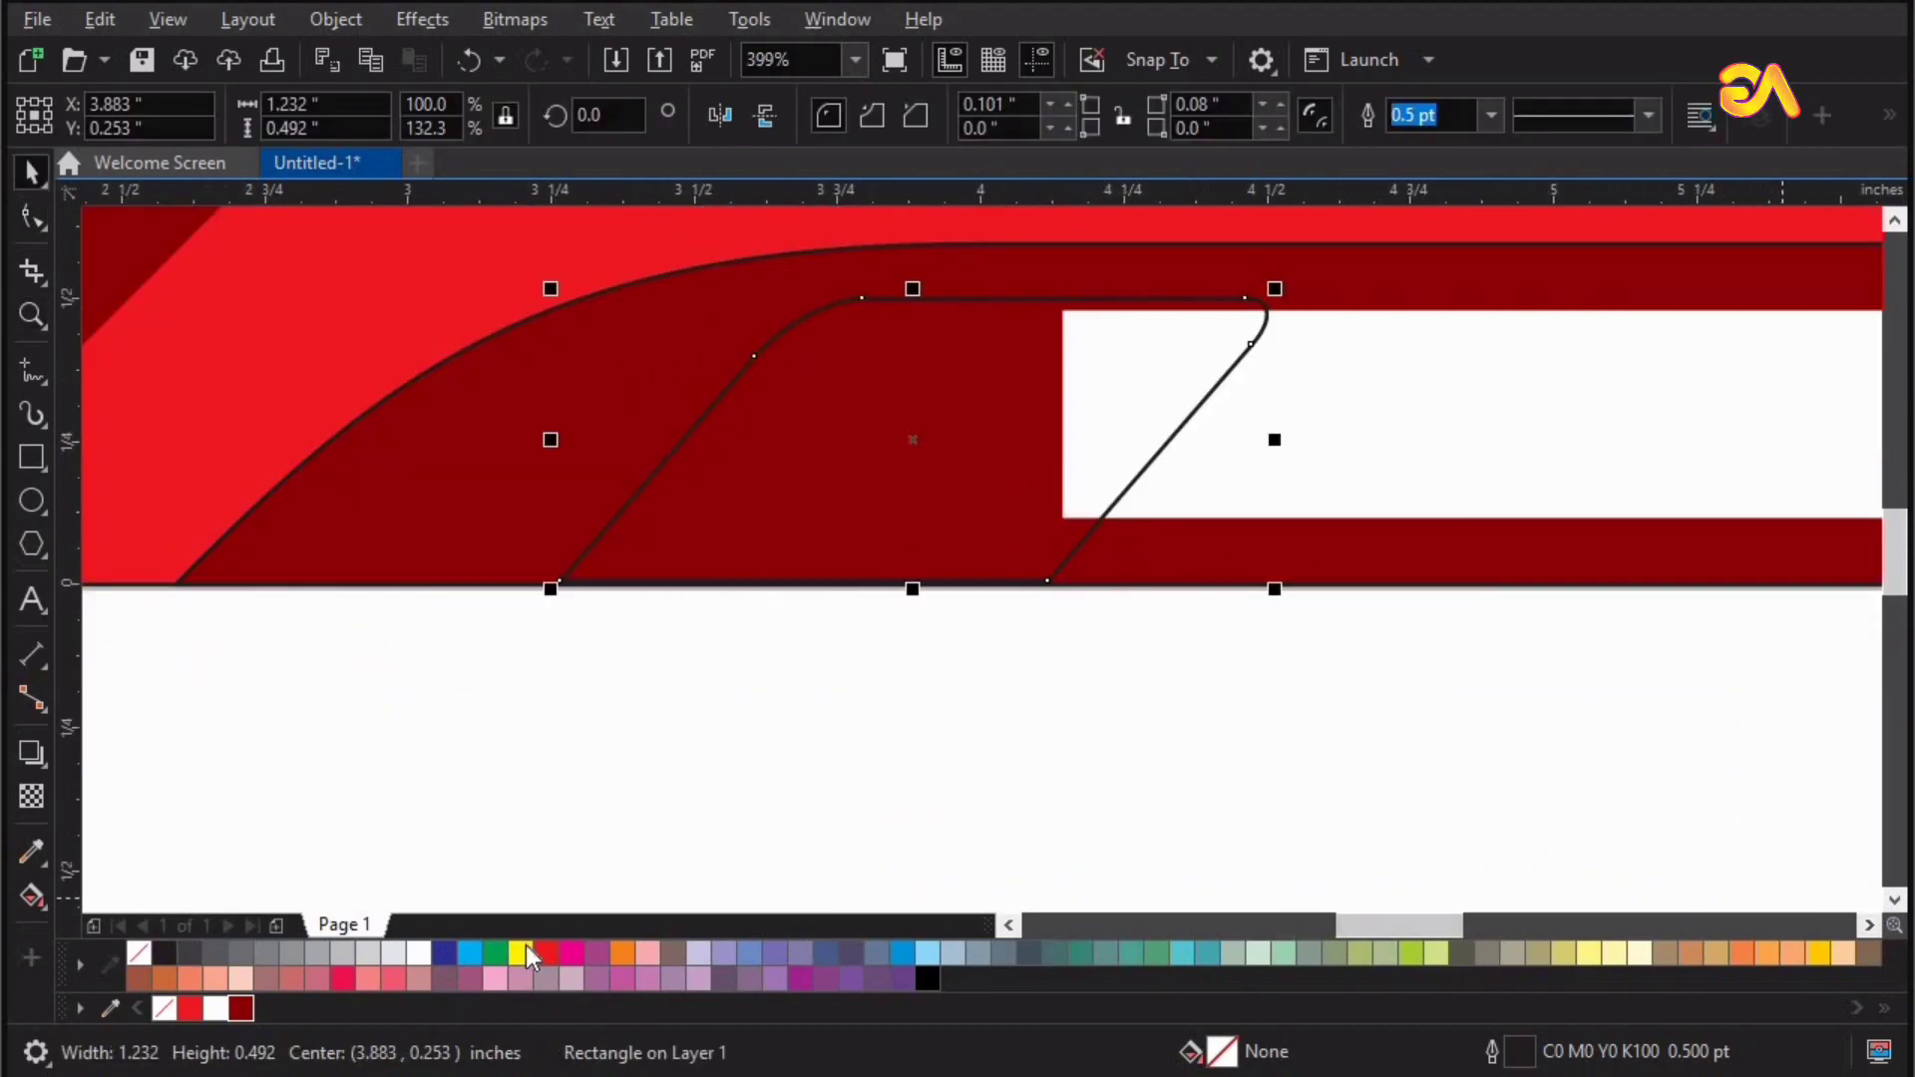
left_click(546, 953)
right_click(139, 952)
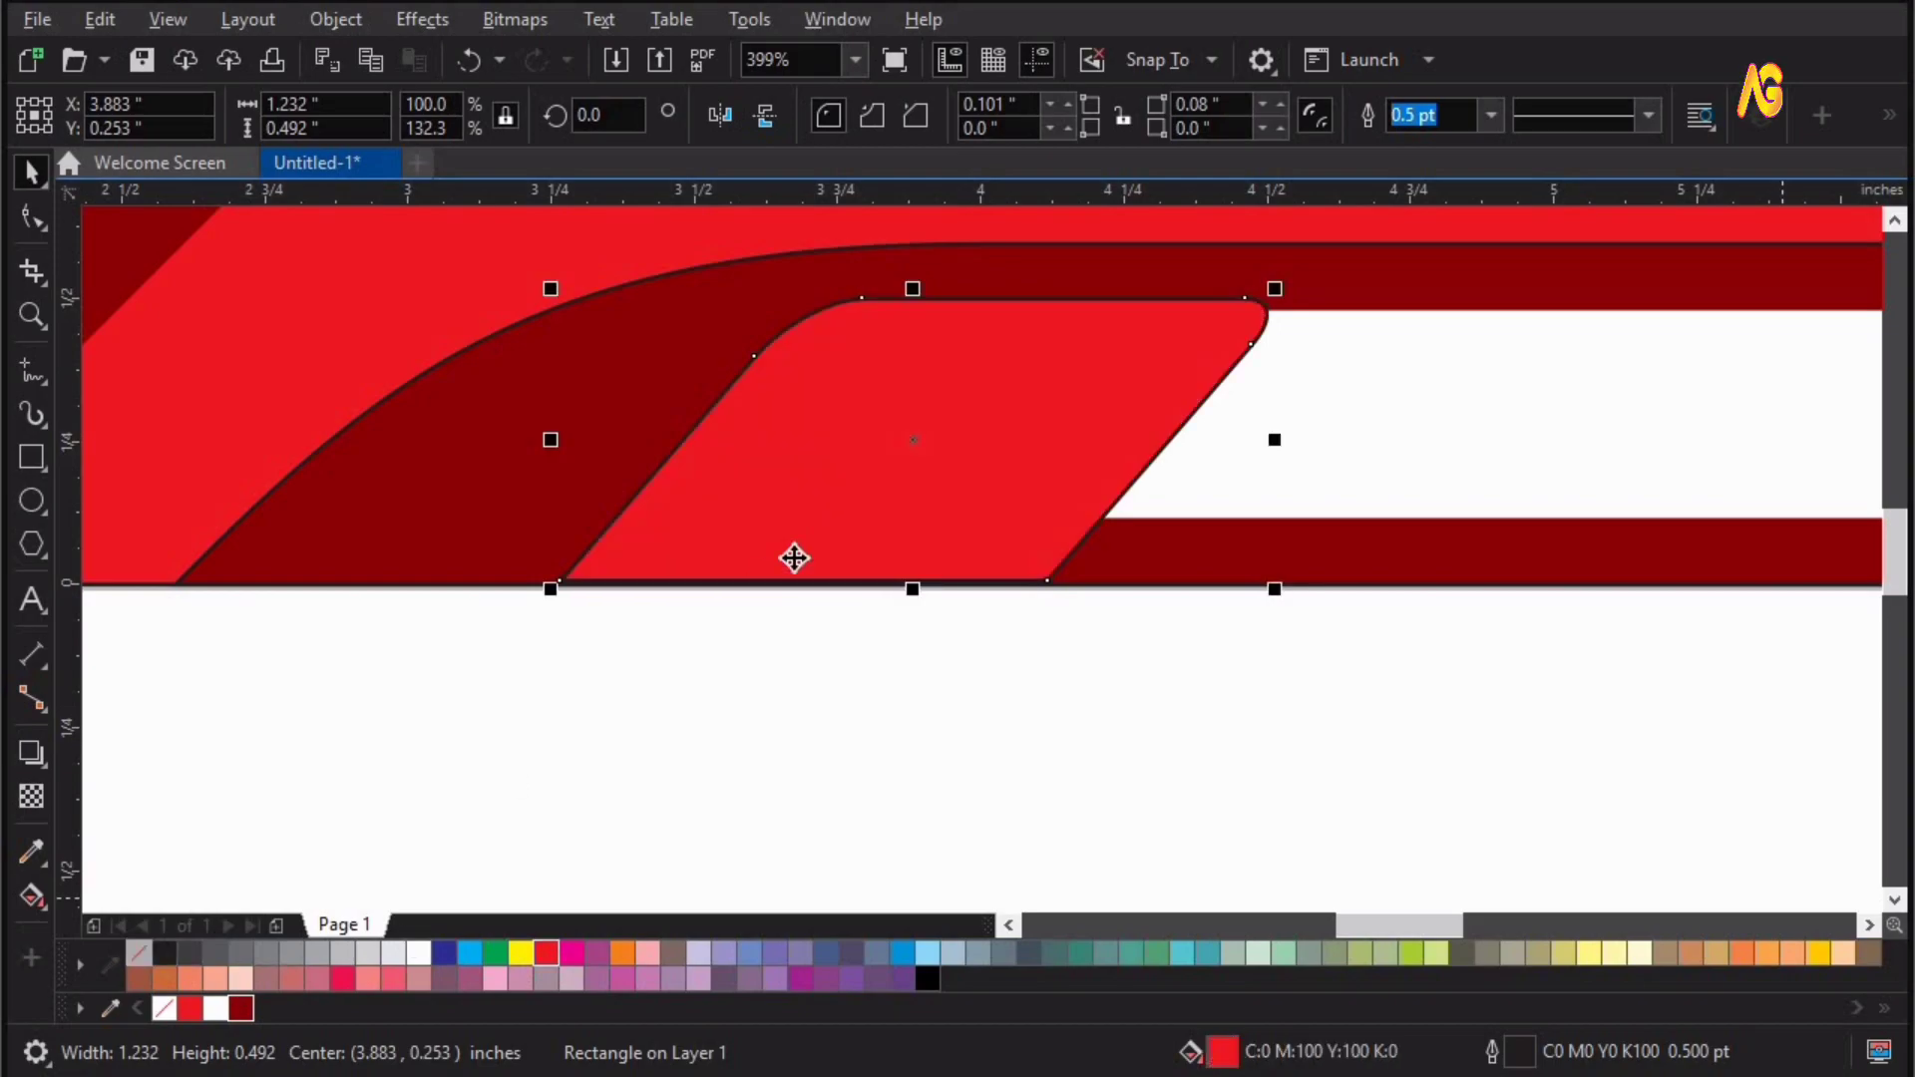
left_click_drag(825, 497, 718, 497)
Extend the white bar leftward to a width of about 6.22 in so its end sits beneath the red skewed shape
left_click(927, 440)
left_click(927, 439)
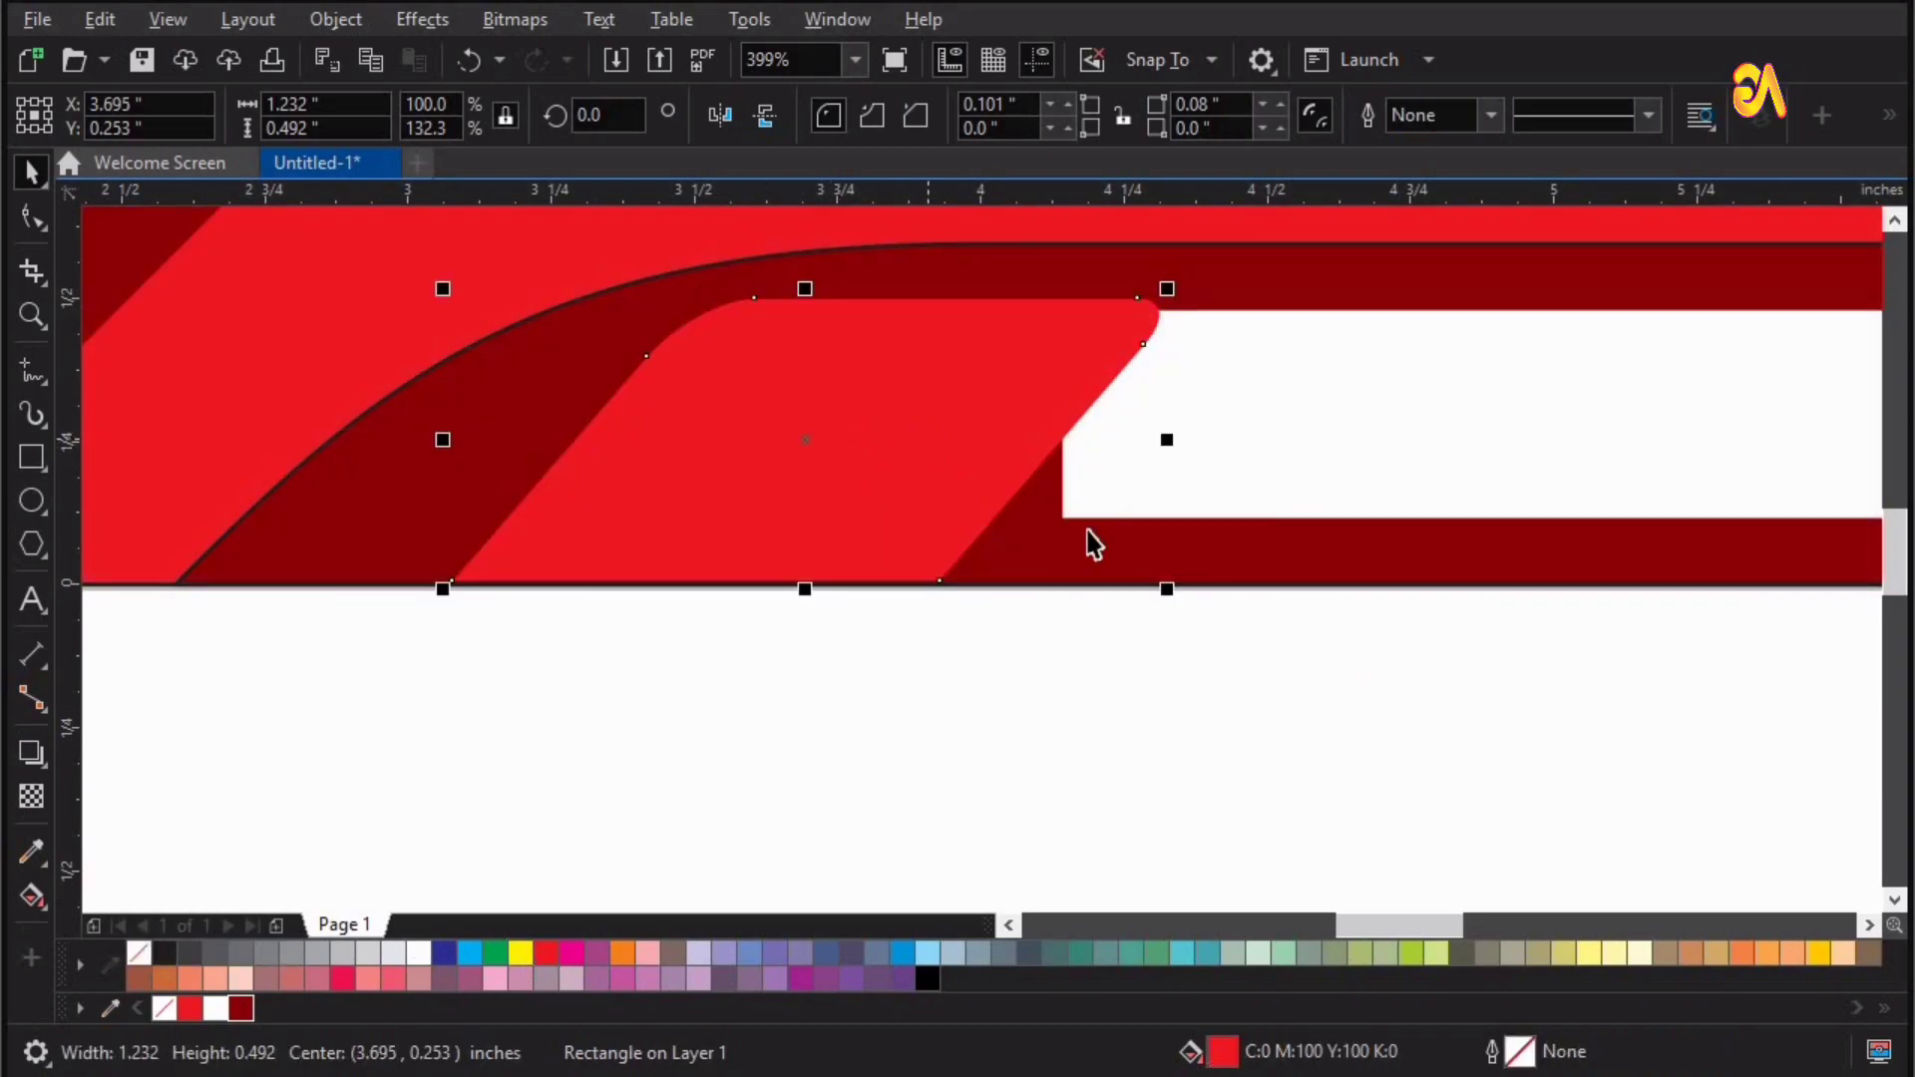
double_click(1378, 423)
left_click_drag(1096, 441, 839, 436)
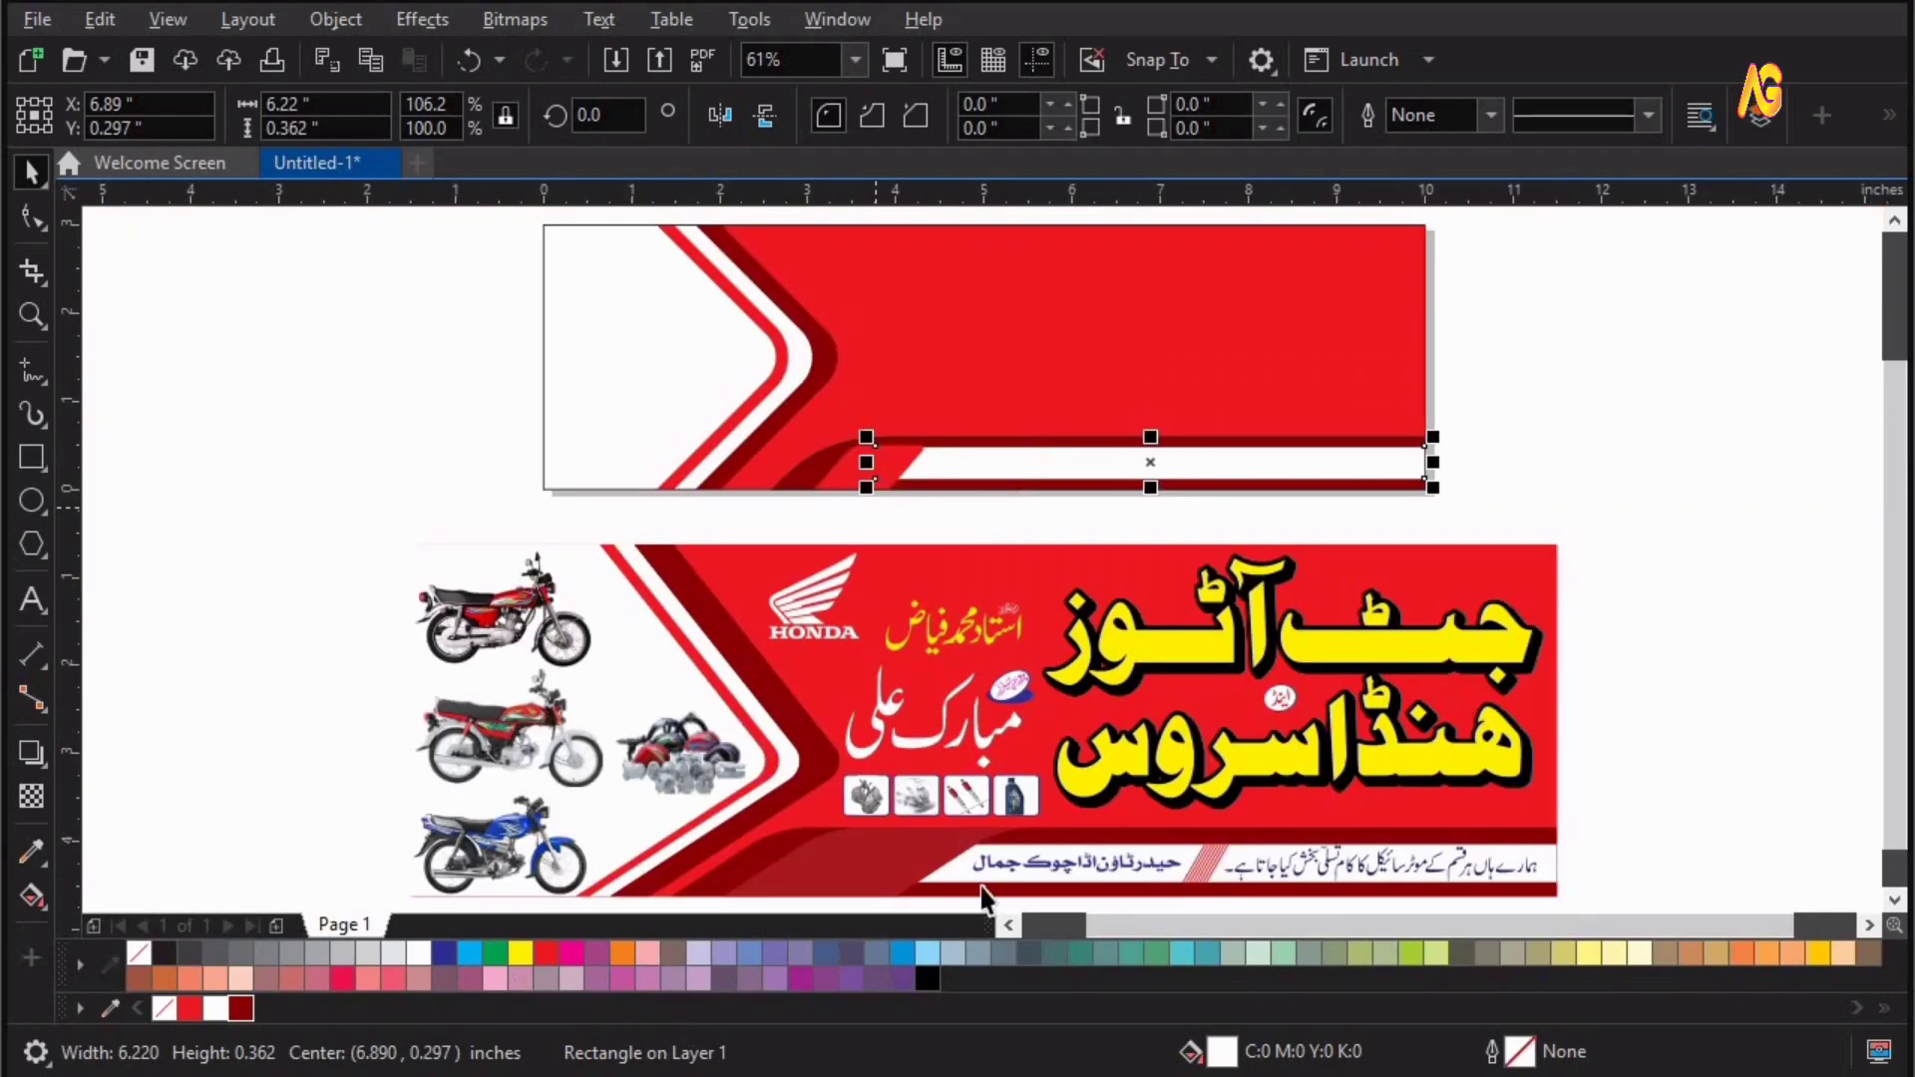
Convert the red skewed shape at the left end of the white bar to curves
key("F4")
key("z")
left_click_drag(738, 394, 1072, 570)
left_click_drag(584, 615, 1411, 301)
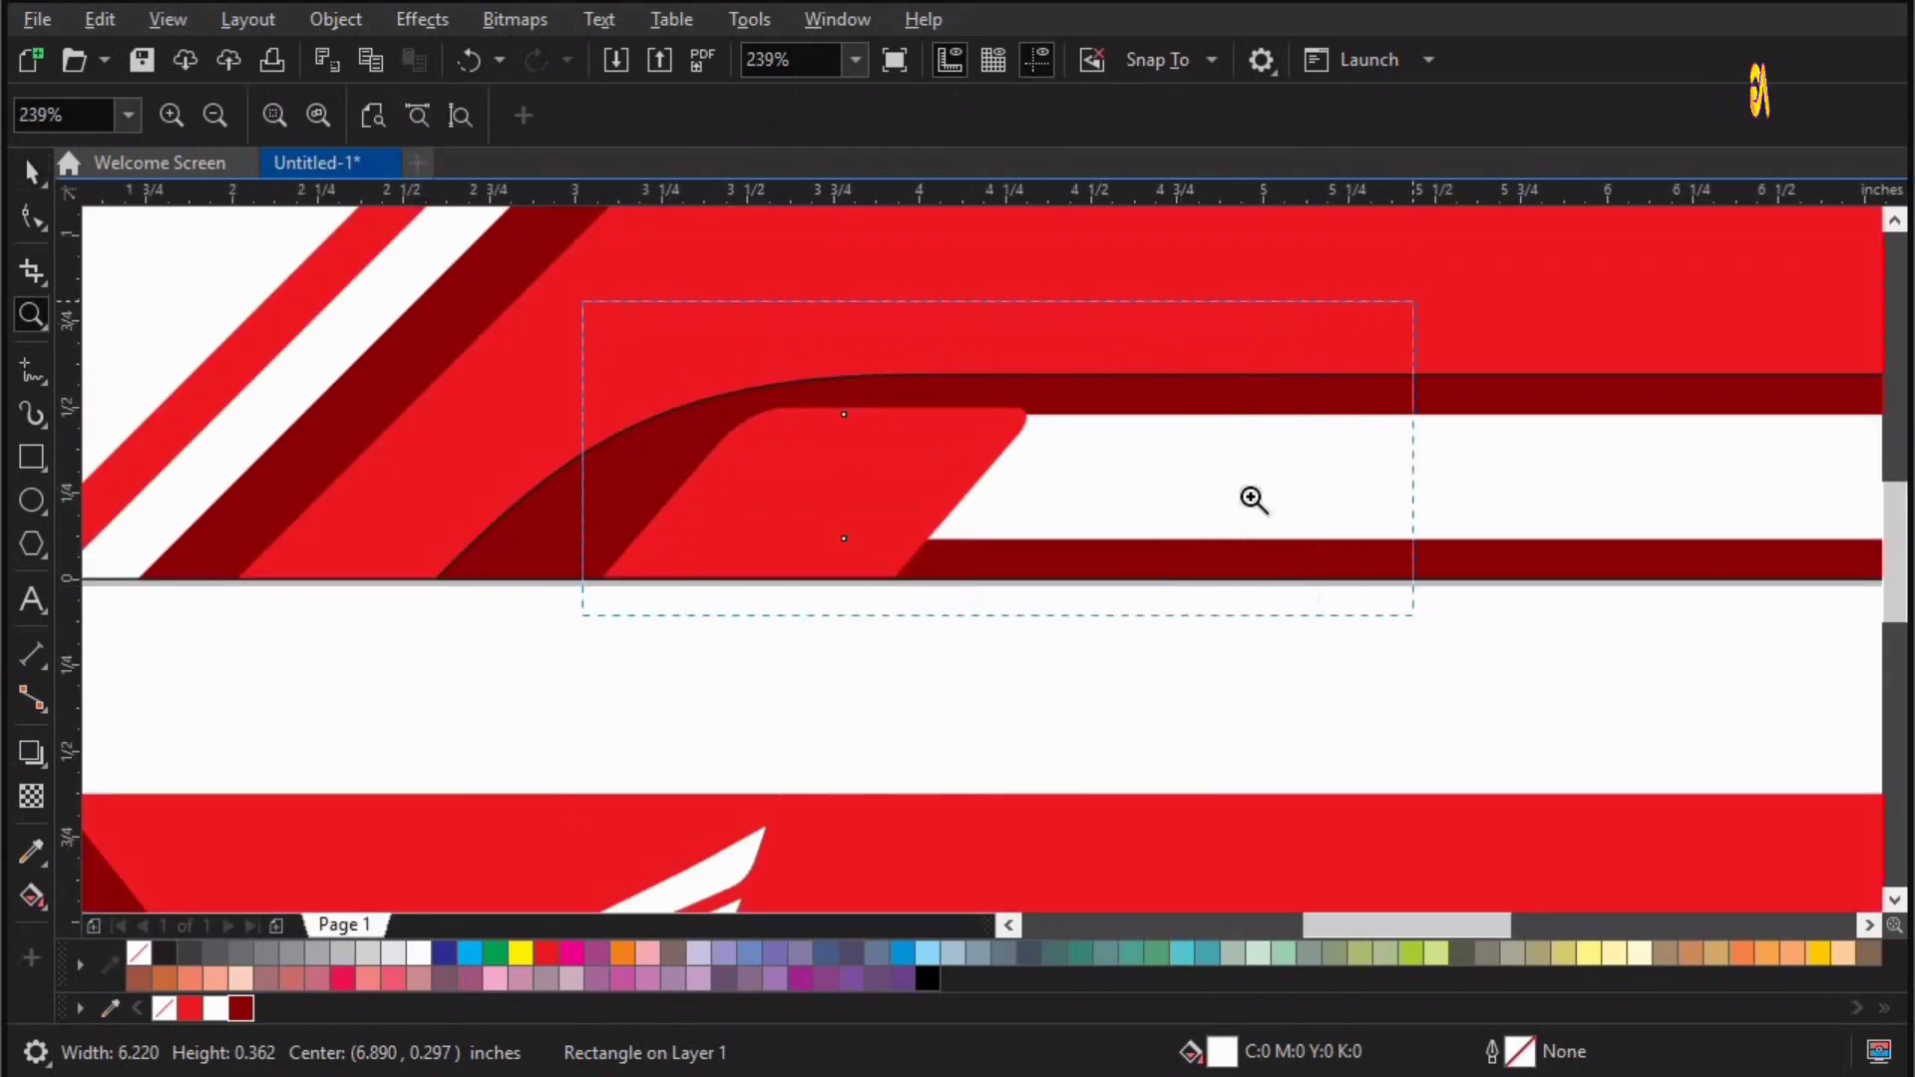
key("space")
left_click(1022, 479)
left_click(1023, 478)
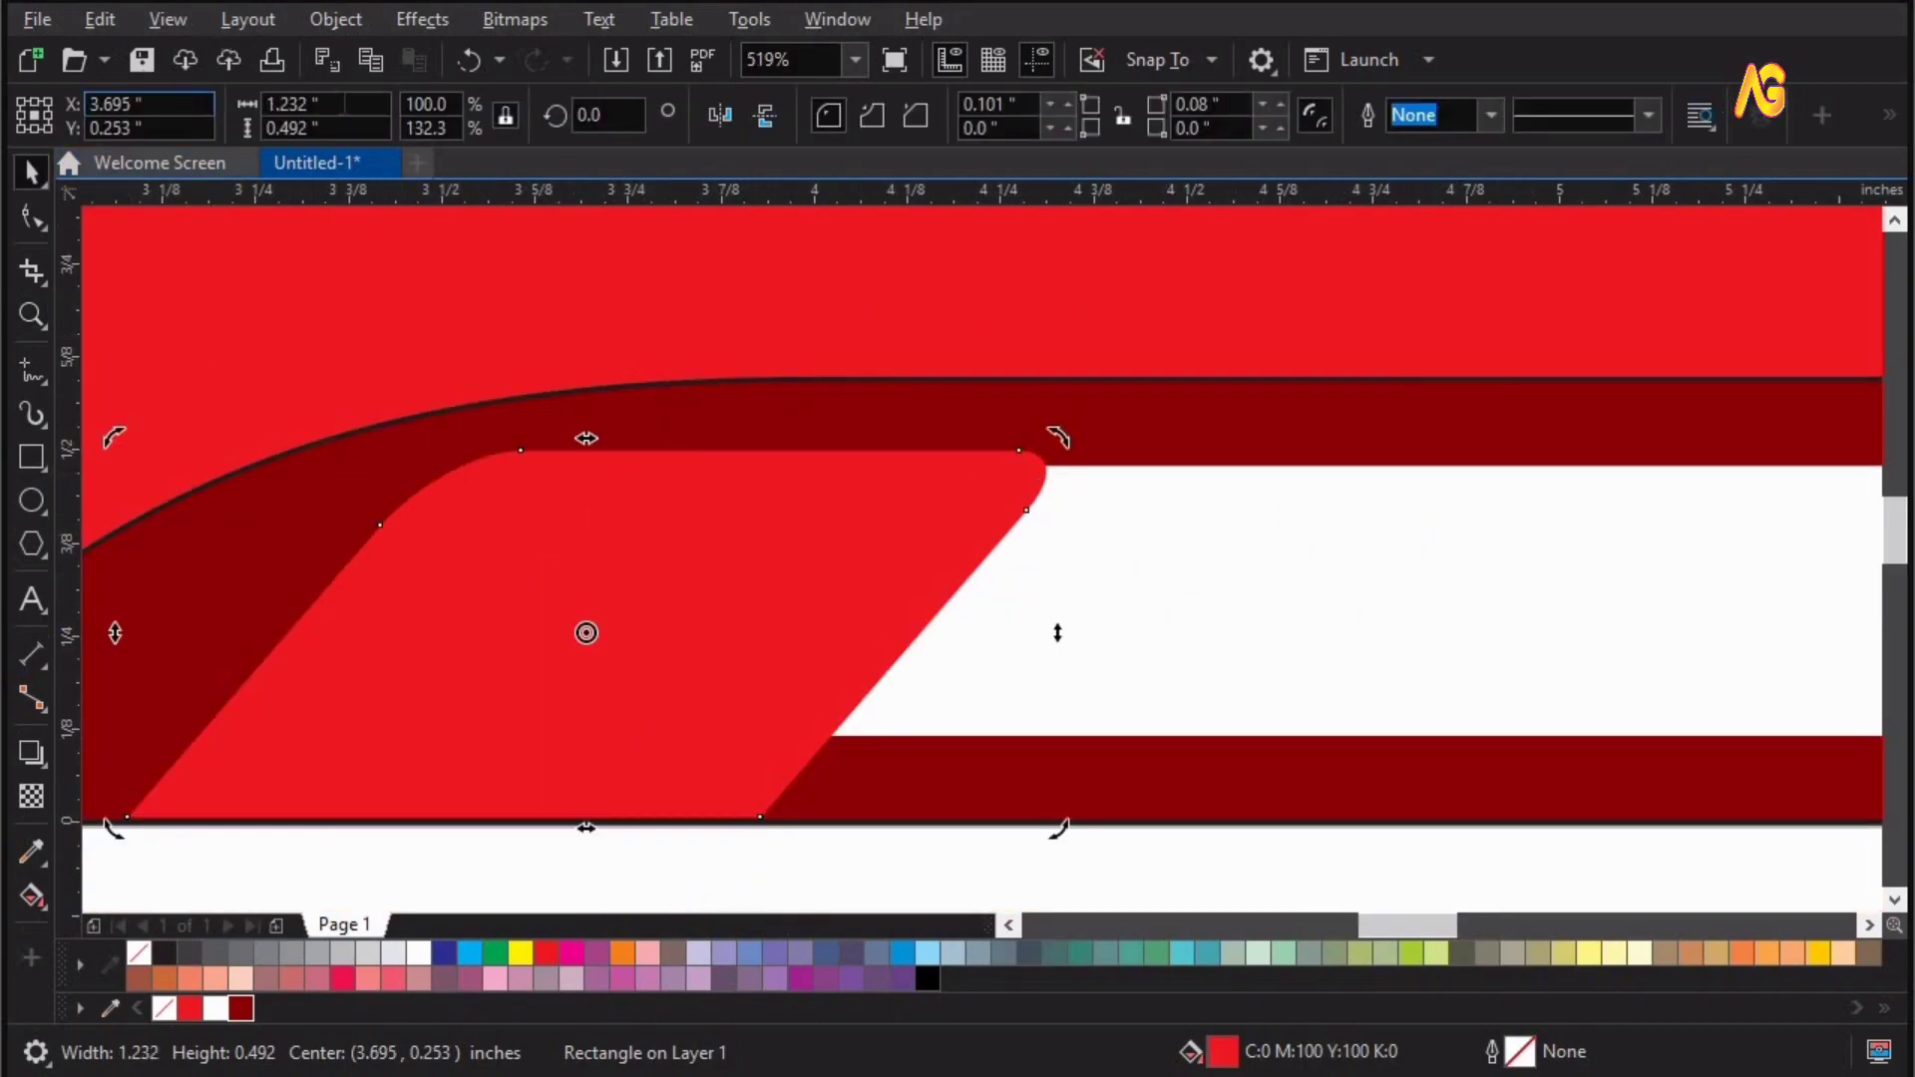
key("ctrl+q")
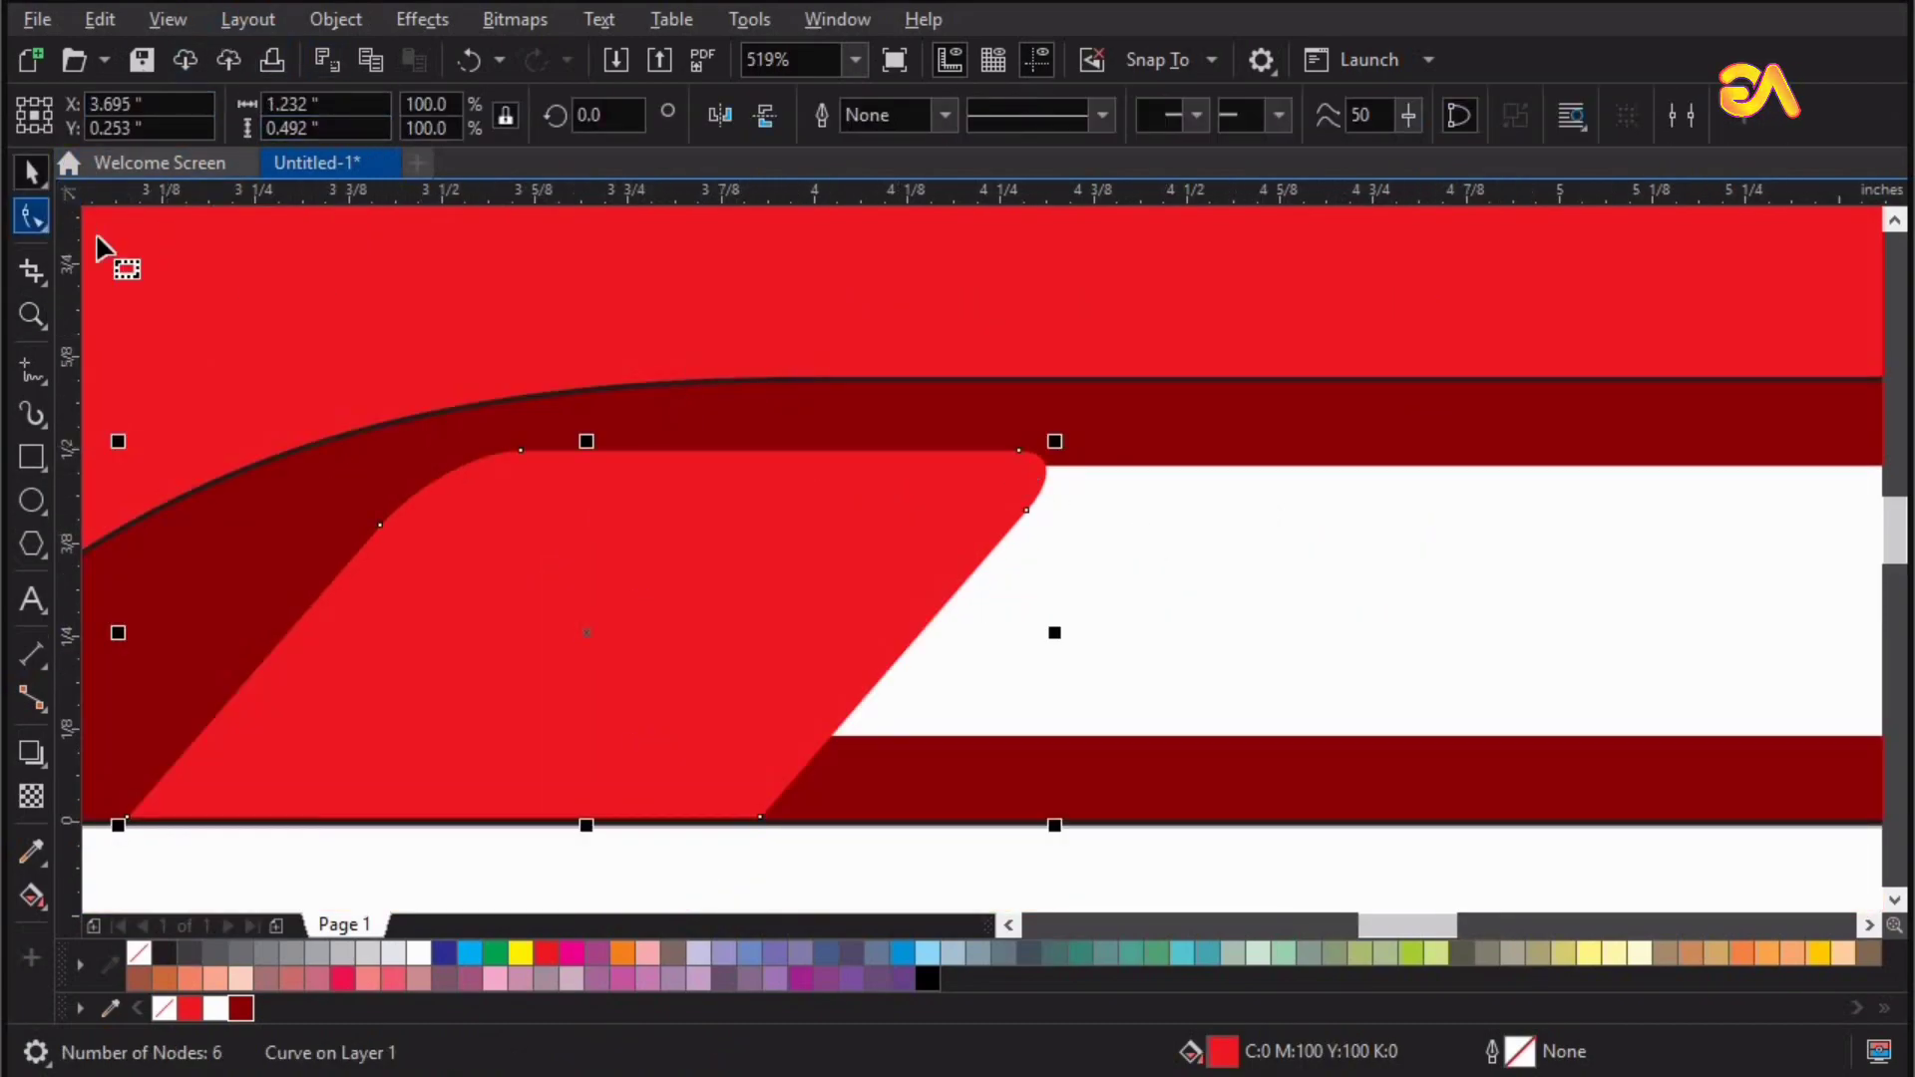
Pull the red shape's upper-right node outward about 0.19 in and bend the corner into a smooth flared curve
left_click(1018, 450)
left_click_drag(1018, 451, 1159, 451)
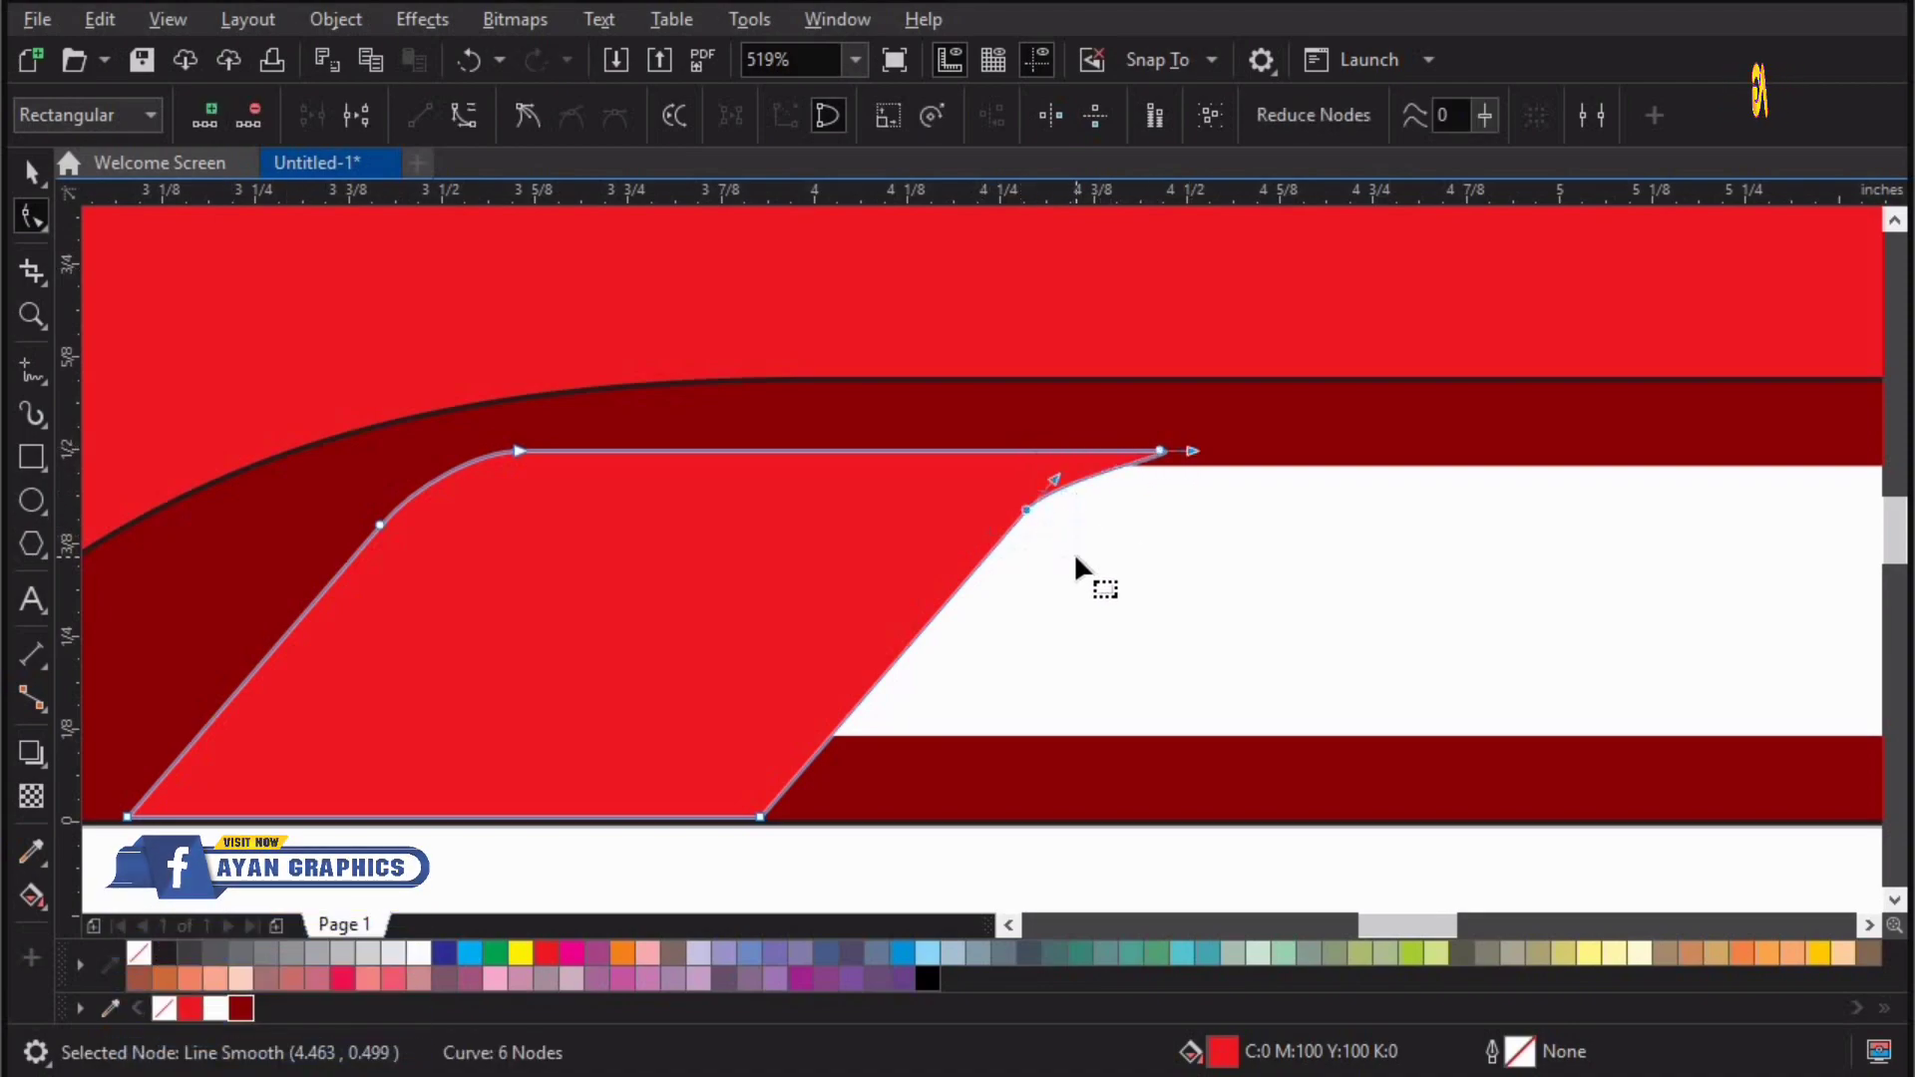
key("Delete")
key("ctrl+z")
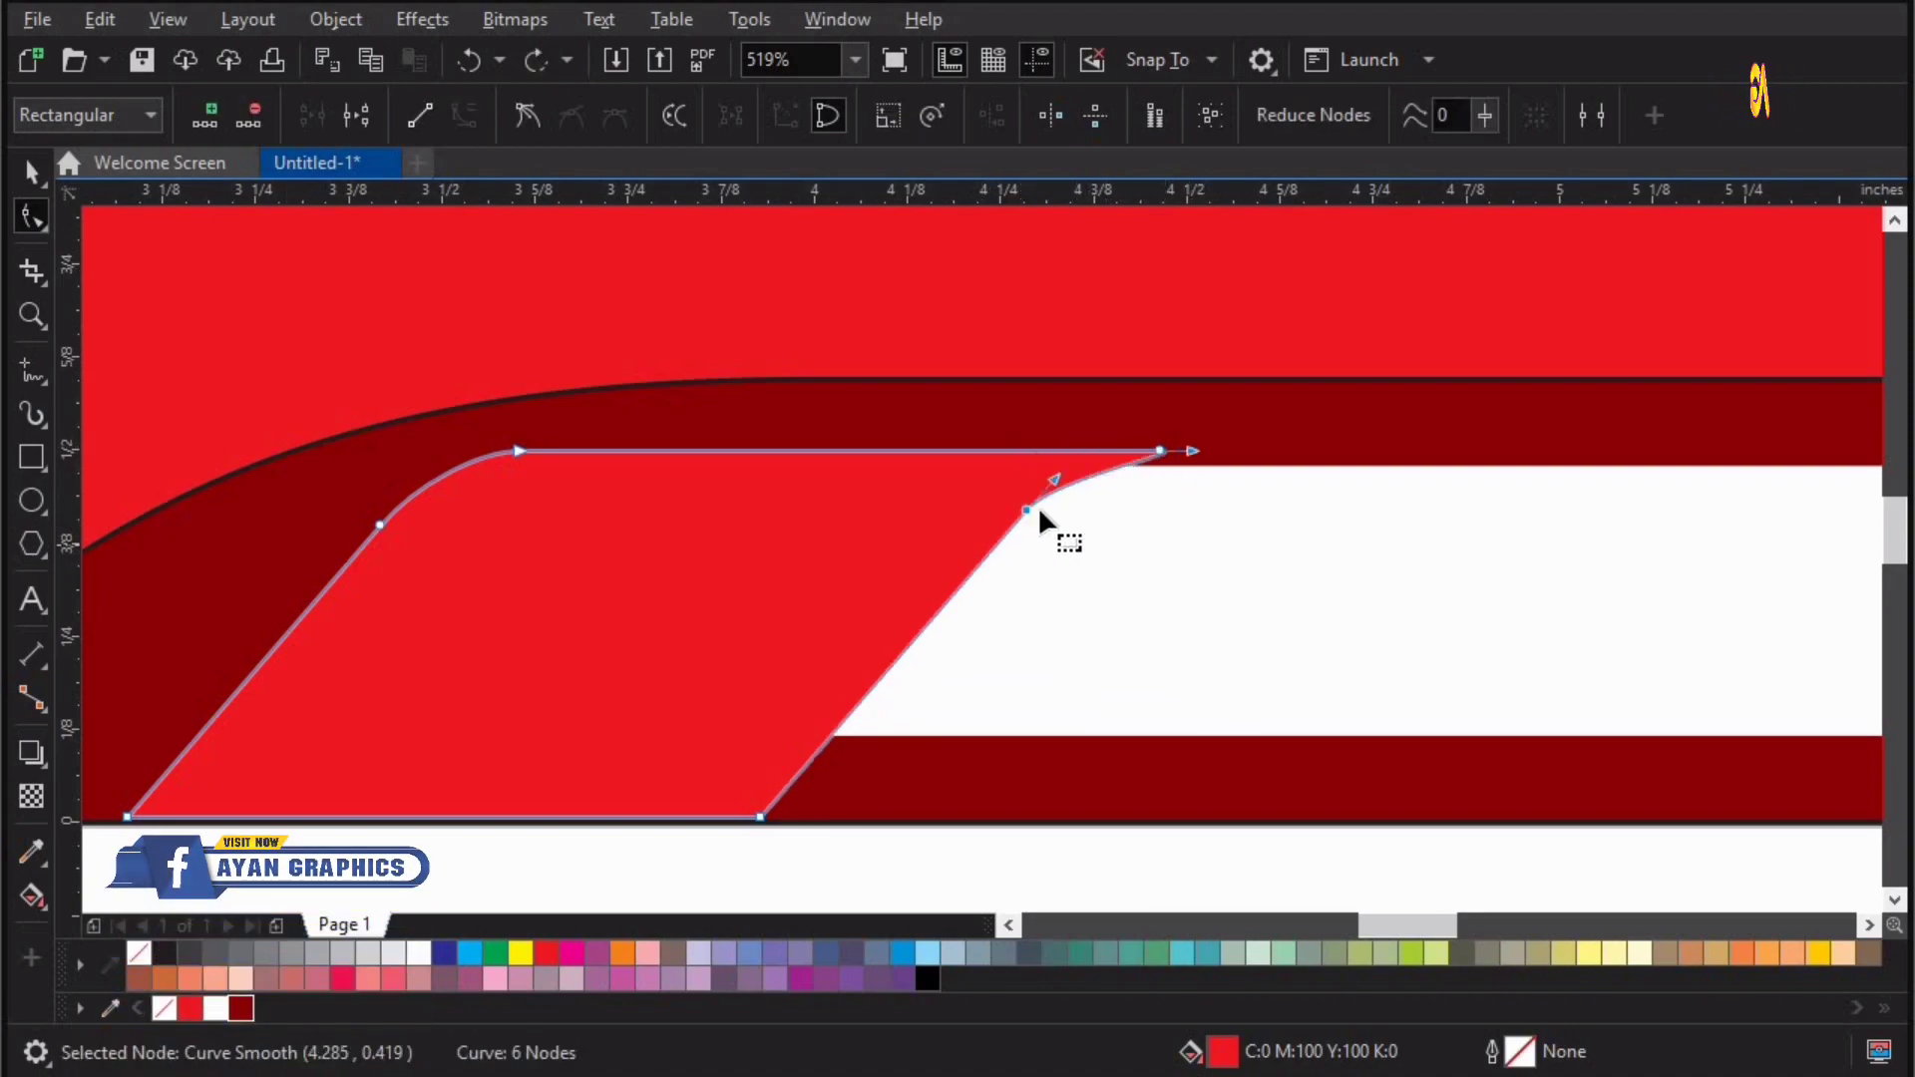
left_click_drag(1055, 478, 1096, 452)
key("space")
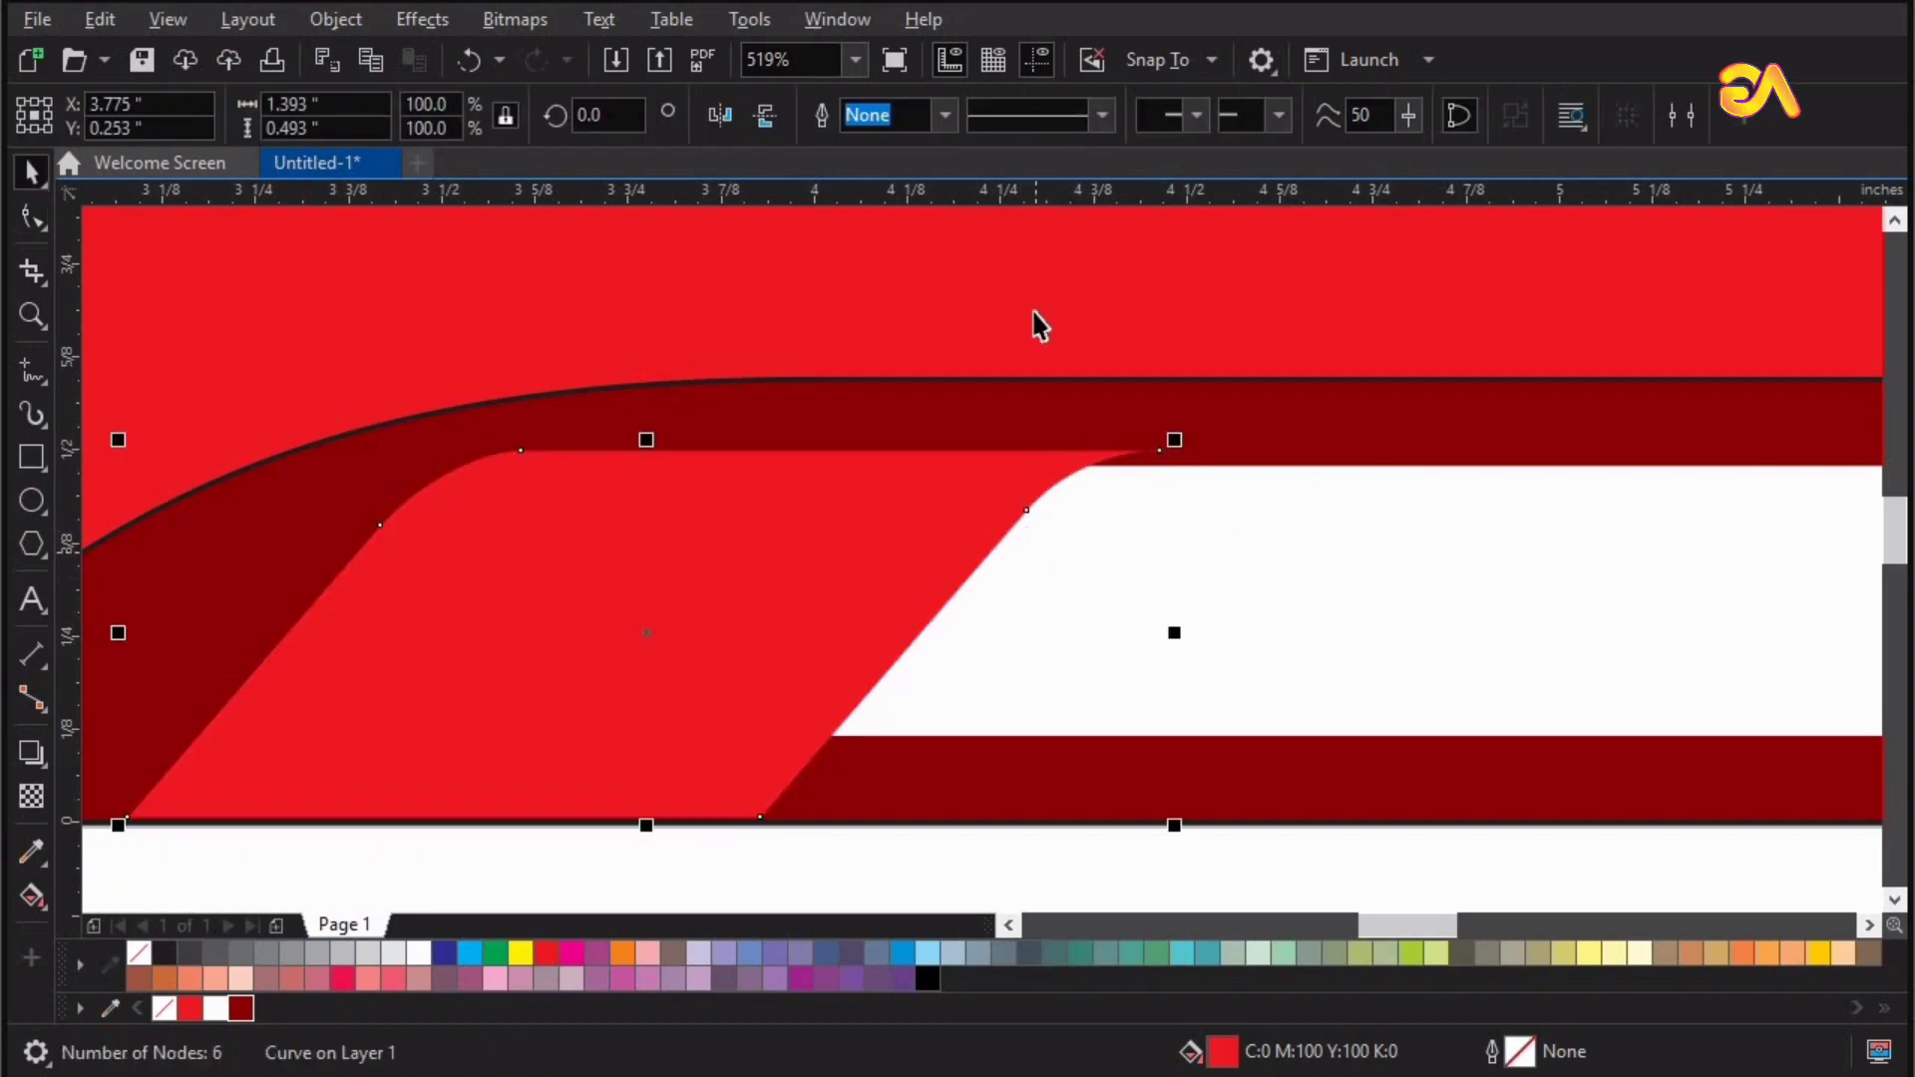
Turn on snapping to objects and lower the red shape's upper nodes onto the white bar's top edge
left_click(1186, 59)
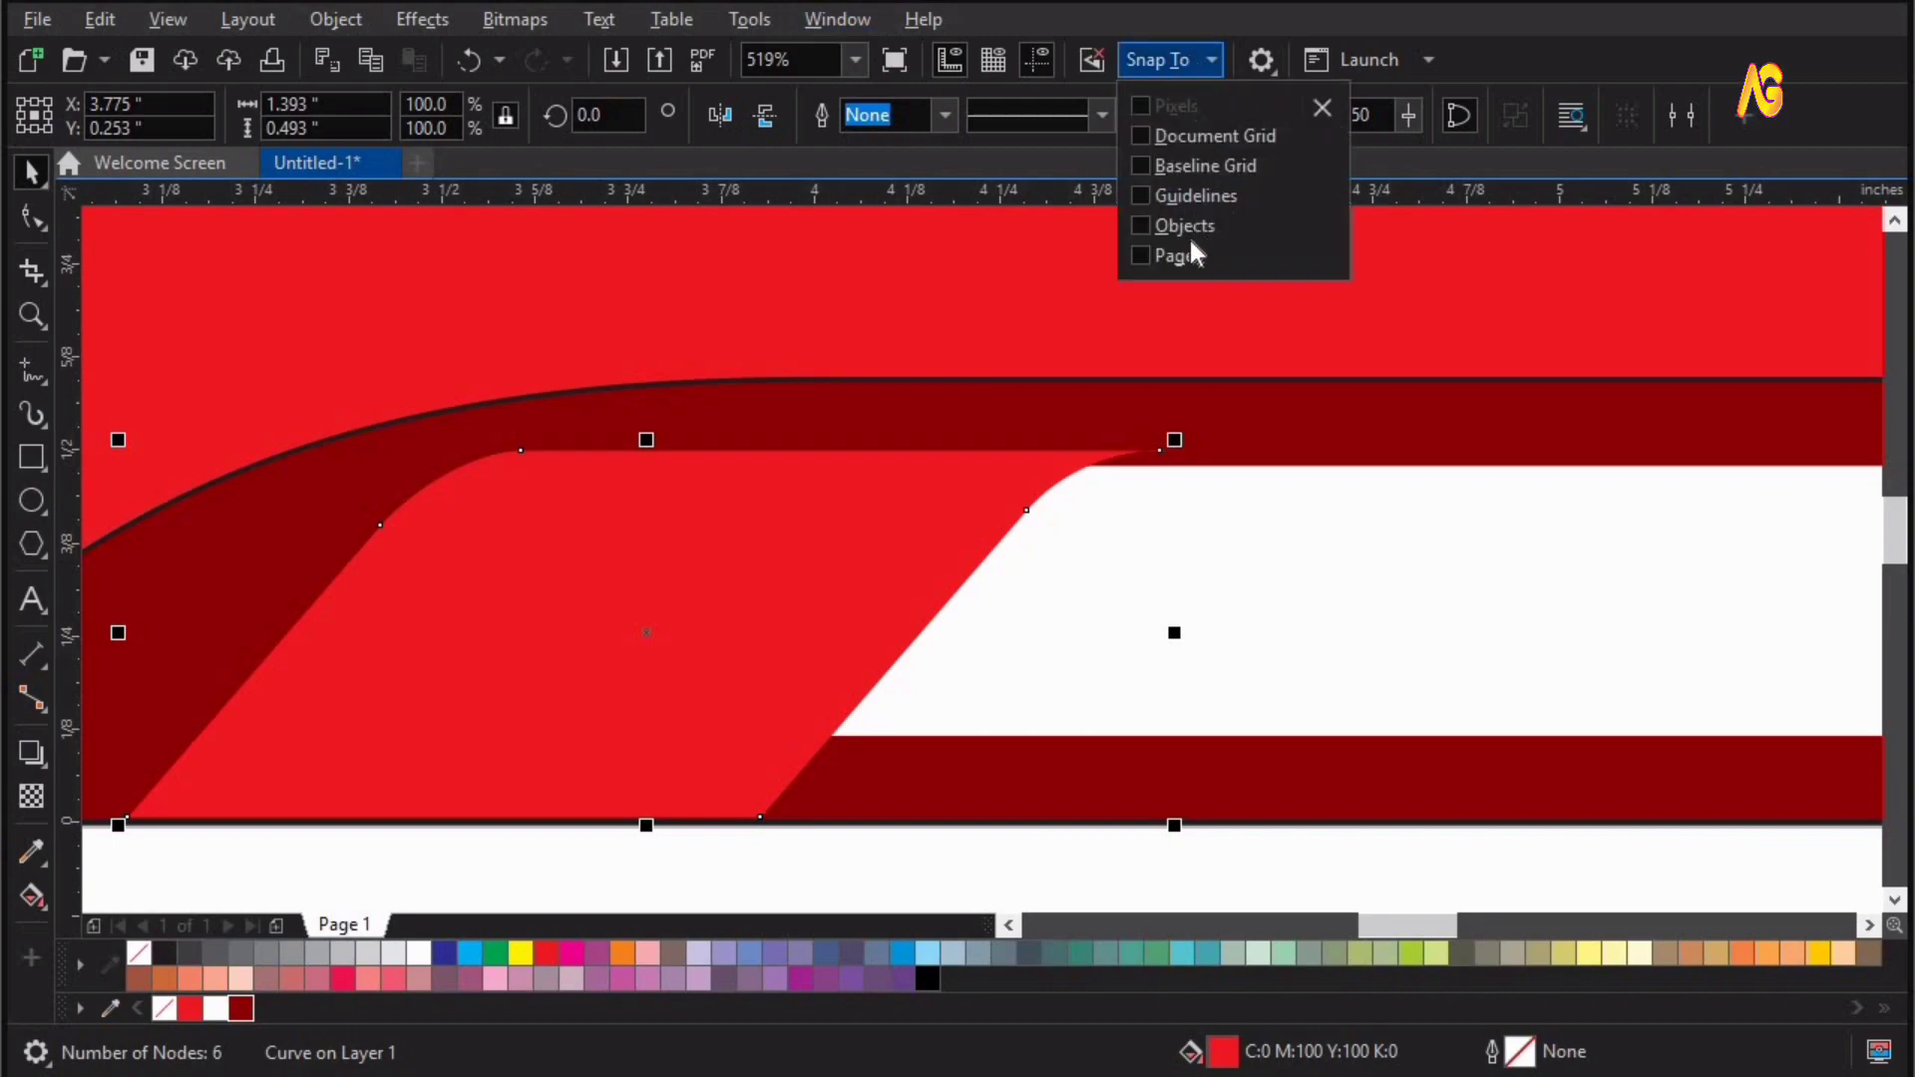
left_click(1180, 228)
left_click(595, 698)
left_click(868, 529)
key("space")
left_click_drag(392, 386, 1182, 530)
left_click_drag(306, 342, 1258, 705)
left_click_drag(1171, 457, 1160, 453)
key("Down")
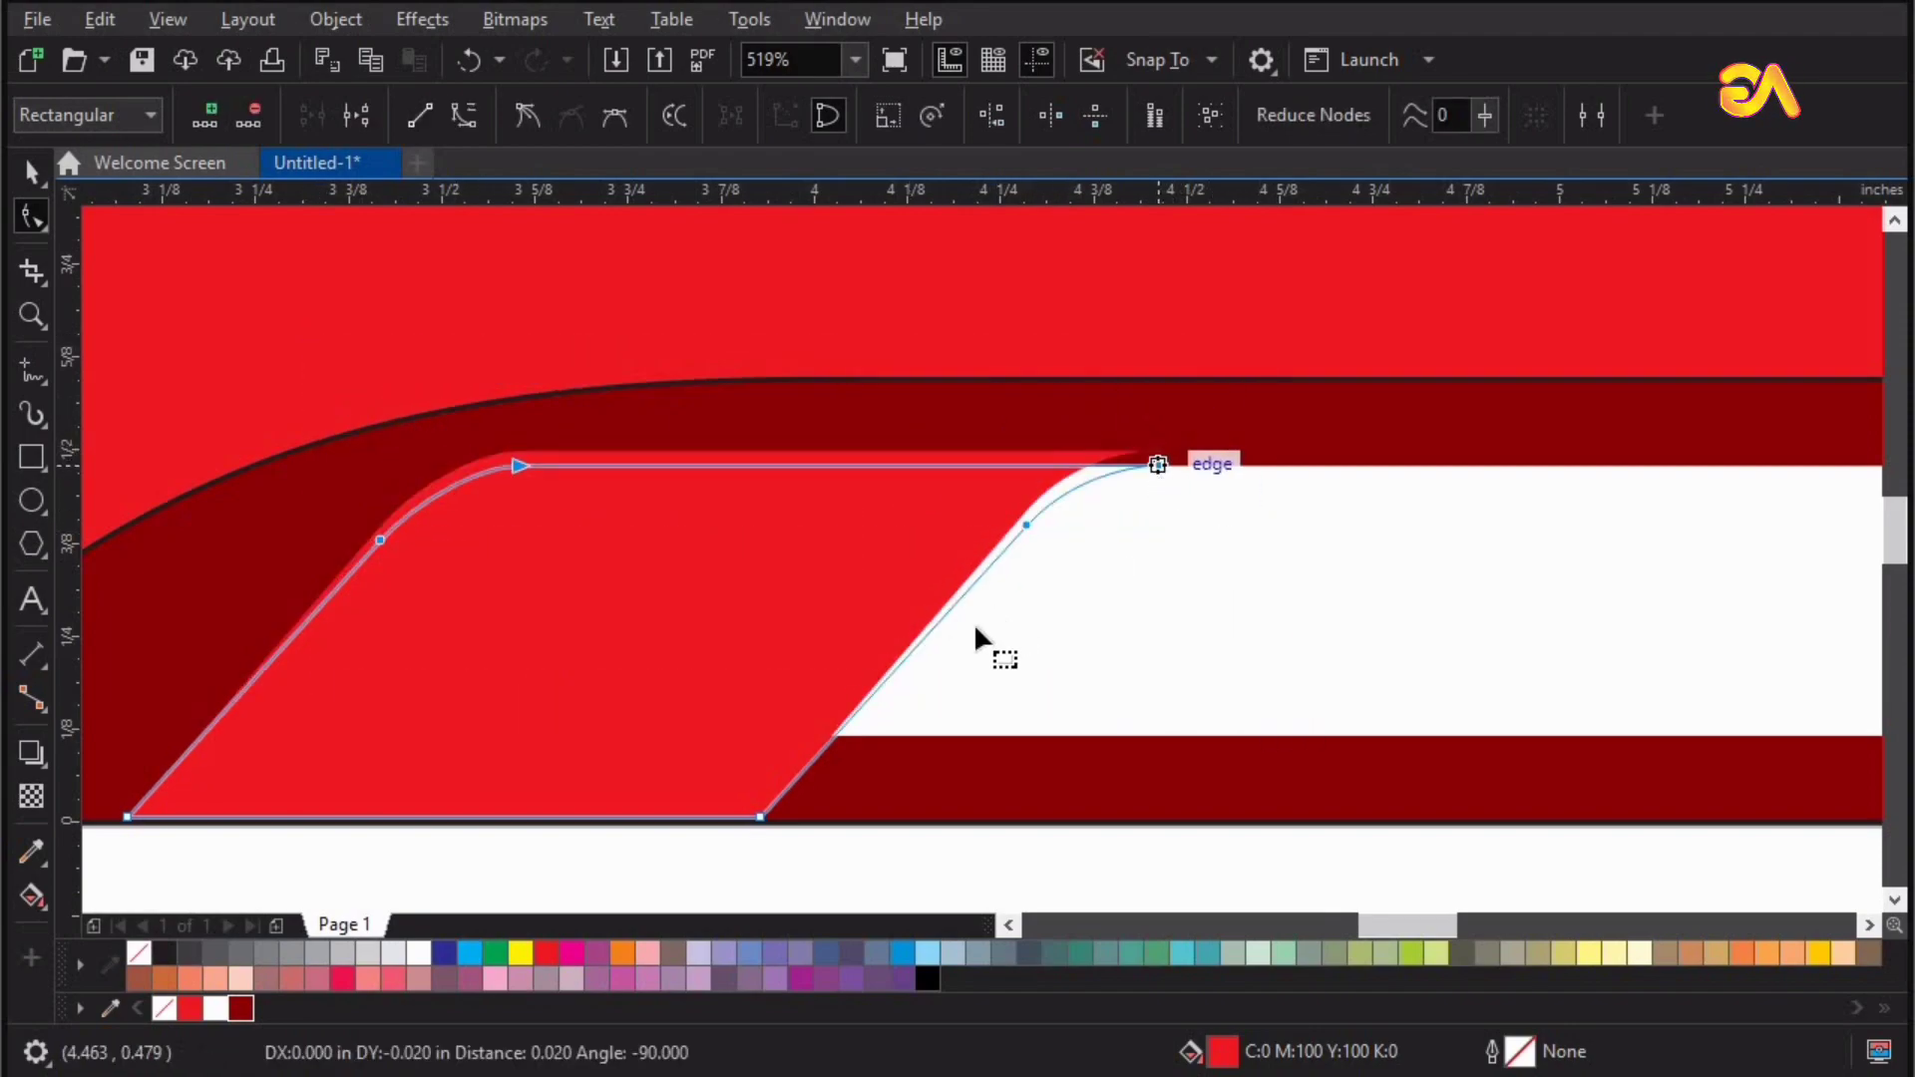
key("space")
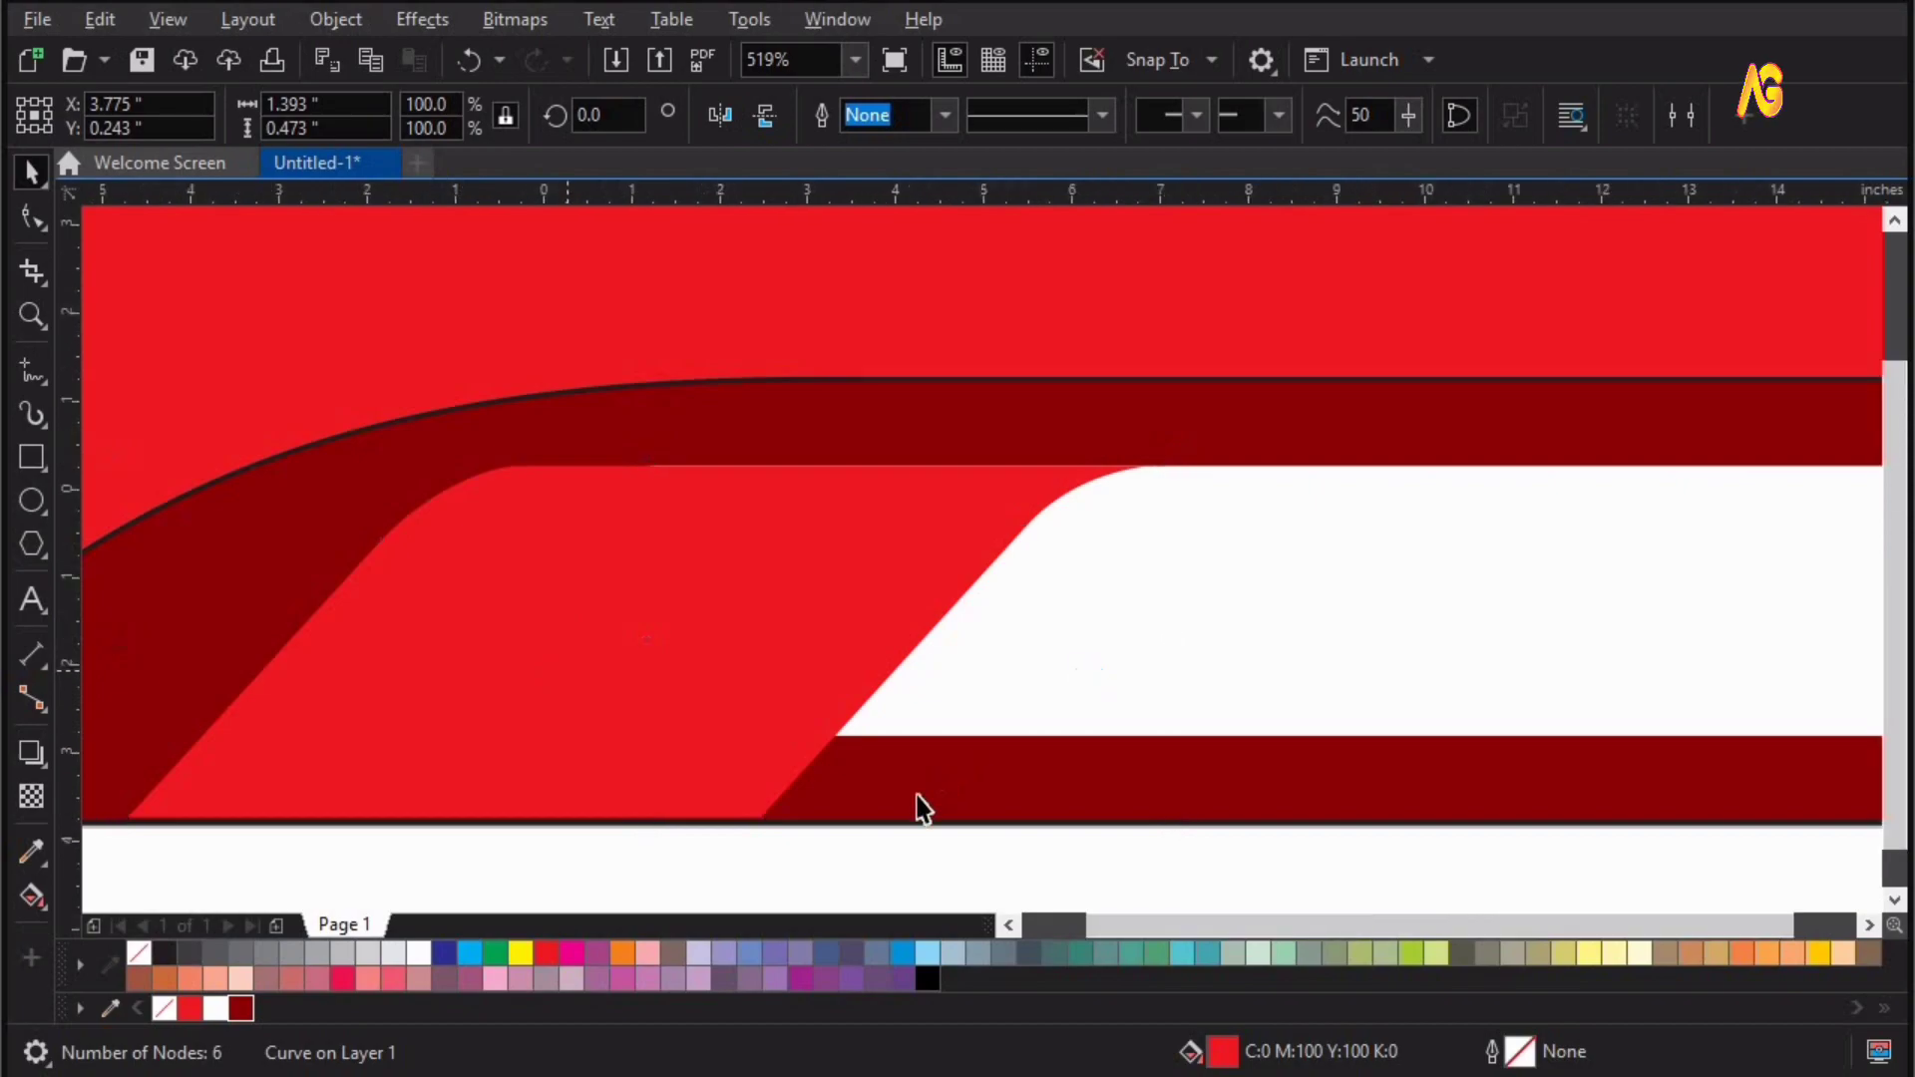
Compare the page's layered bottom strip with the strip in the reference banner
key("F4")
key("z")
left_click_drag(1324, 389, 572, 576)
left_click_drag(1130, 636, 501, 430)
key("F4")
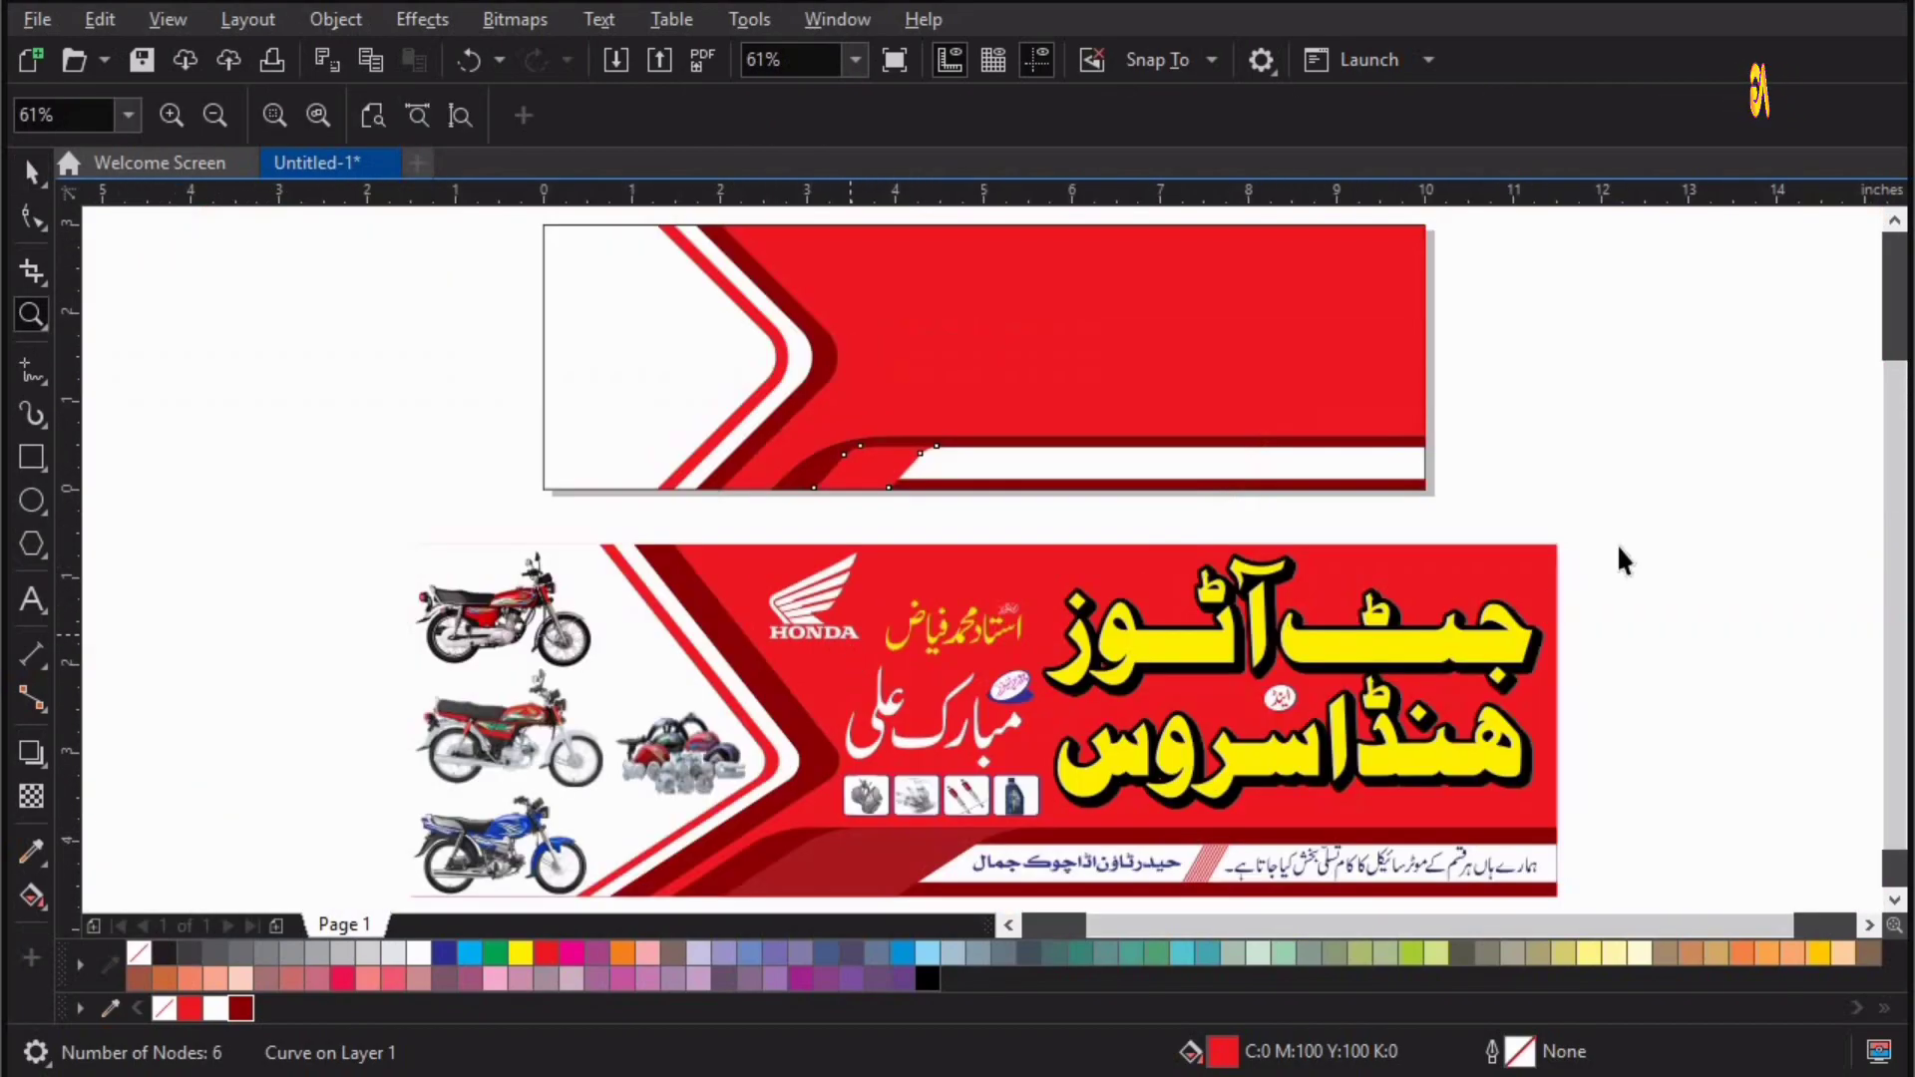
key("space")
key("Escape")
left_click(522, 714)
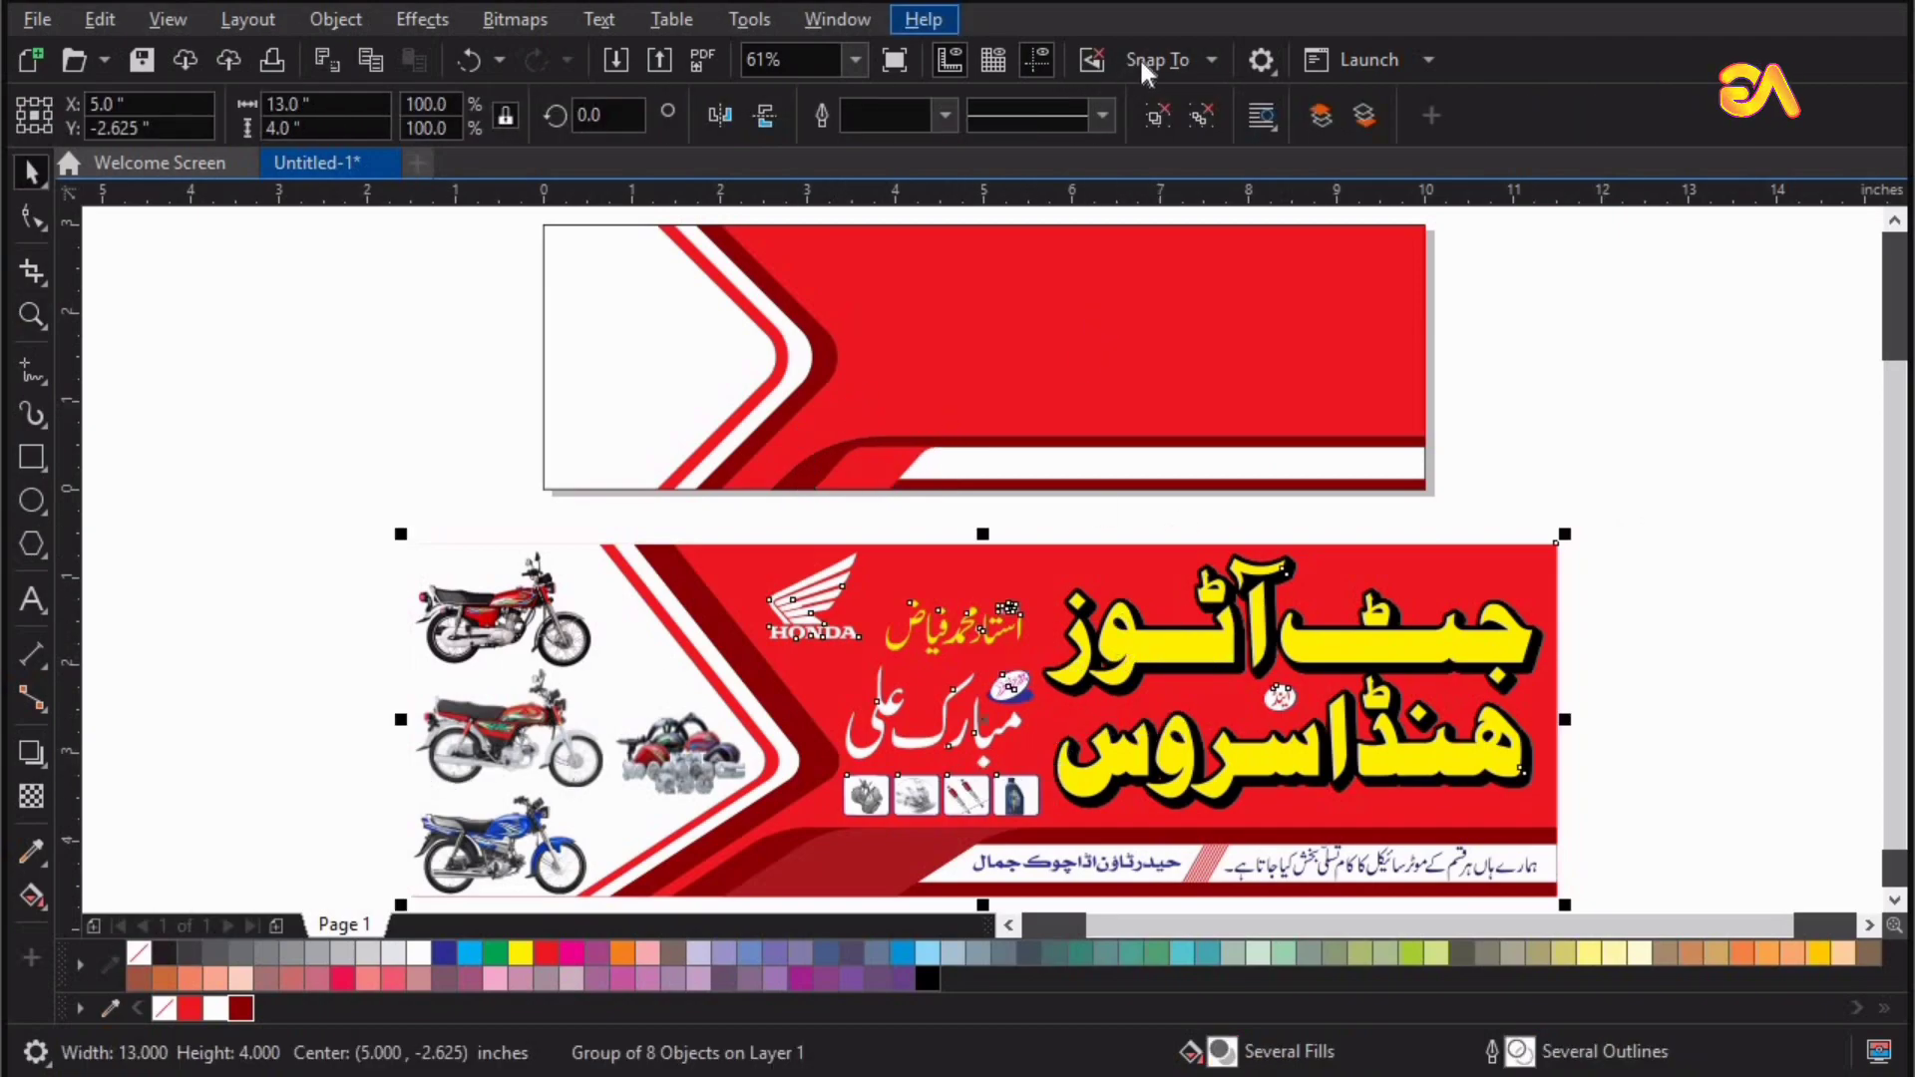
key("ctrl+z")
Draw a slanted line about 0.216 by 0.806 in across the white bar and give it a red outline
key("z")
left_click_drag(990, 416, 1295, 548)
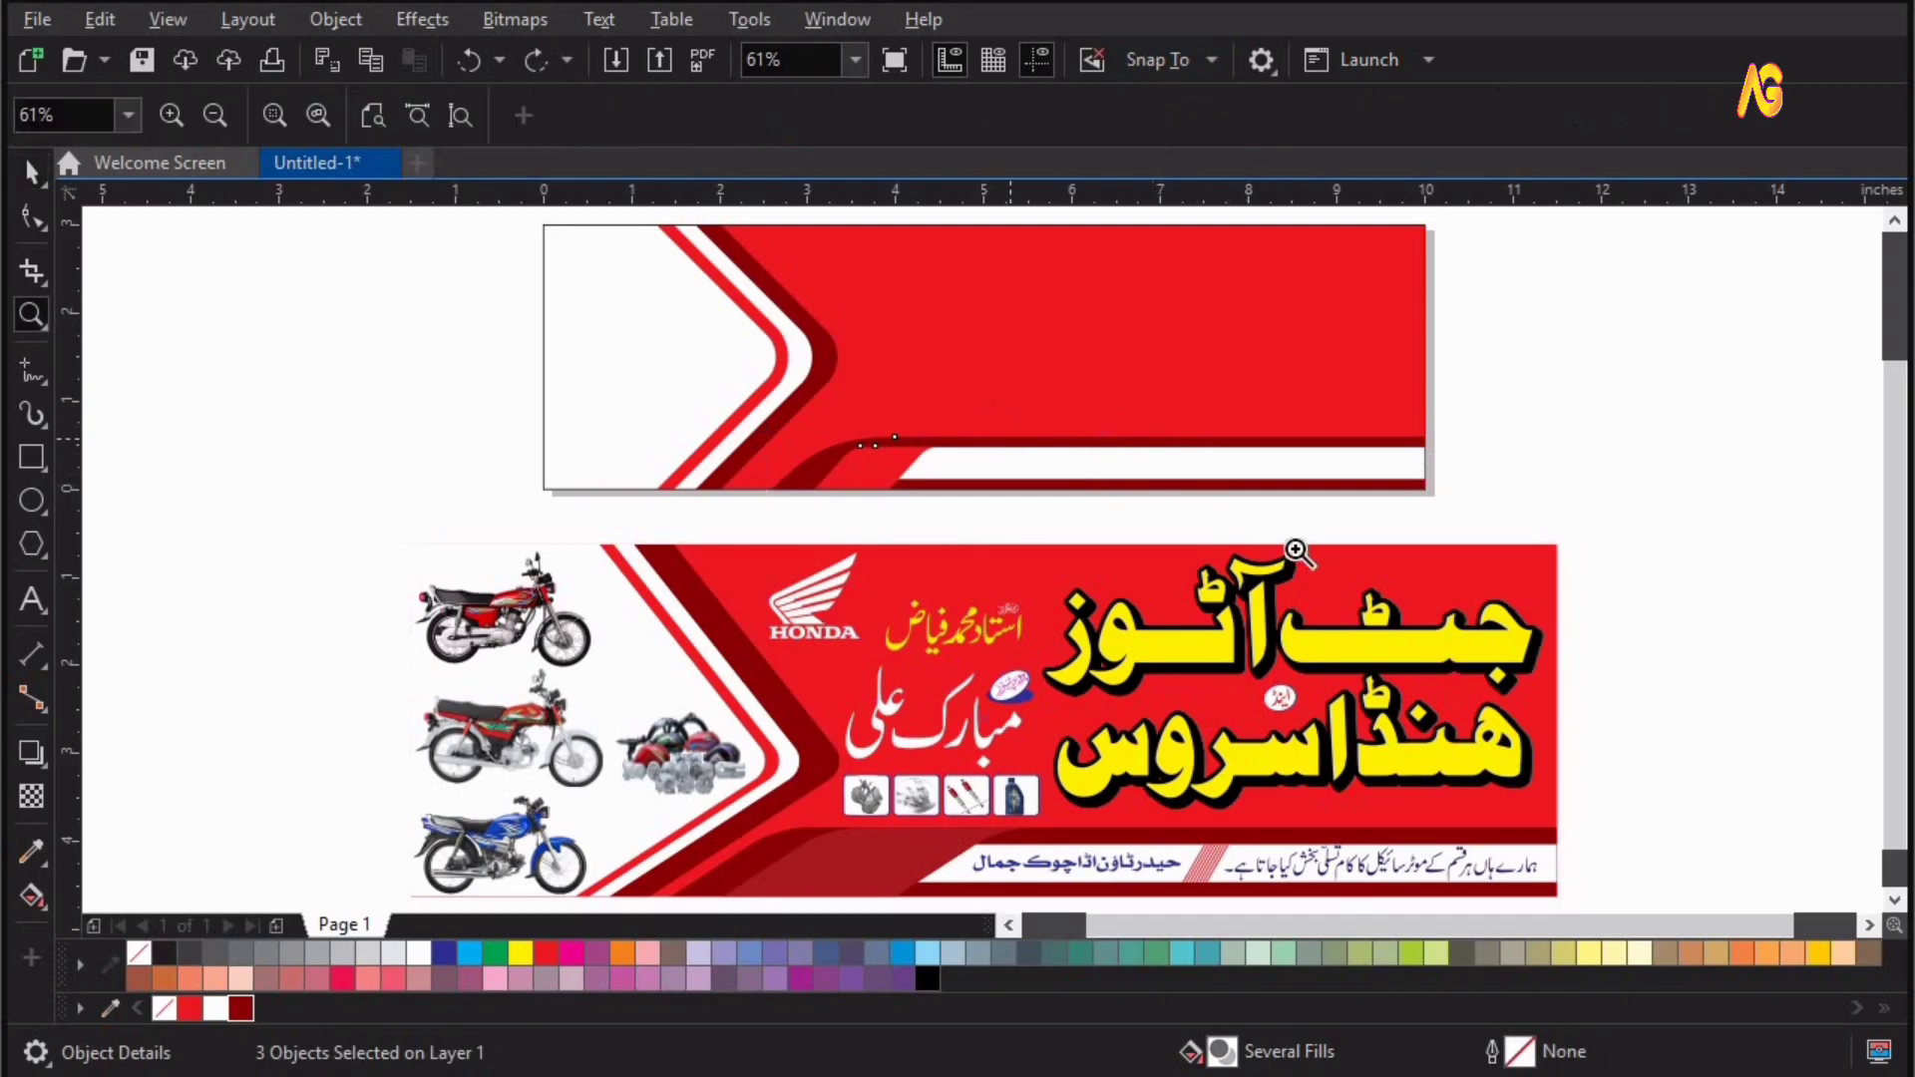
key("space")
key("F5")
left_click(1022, 315)
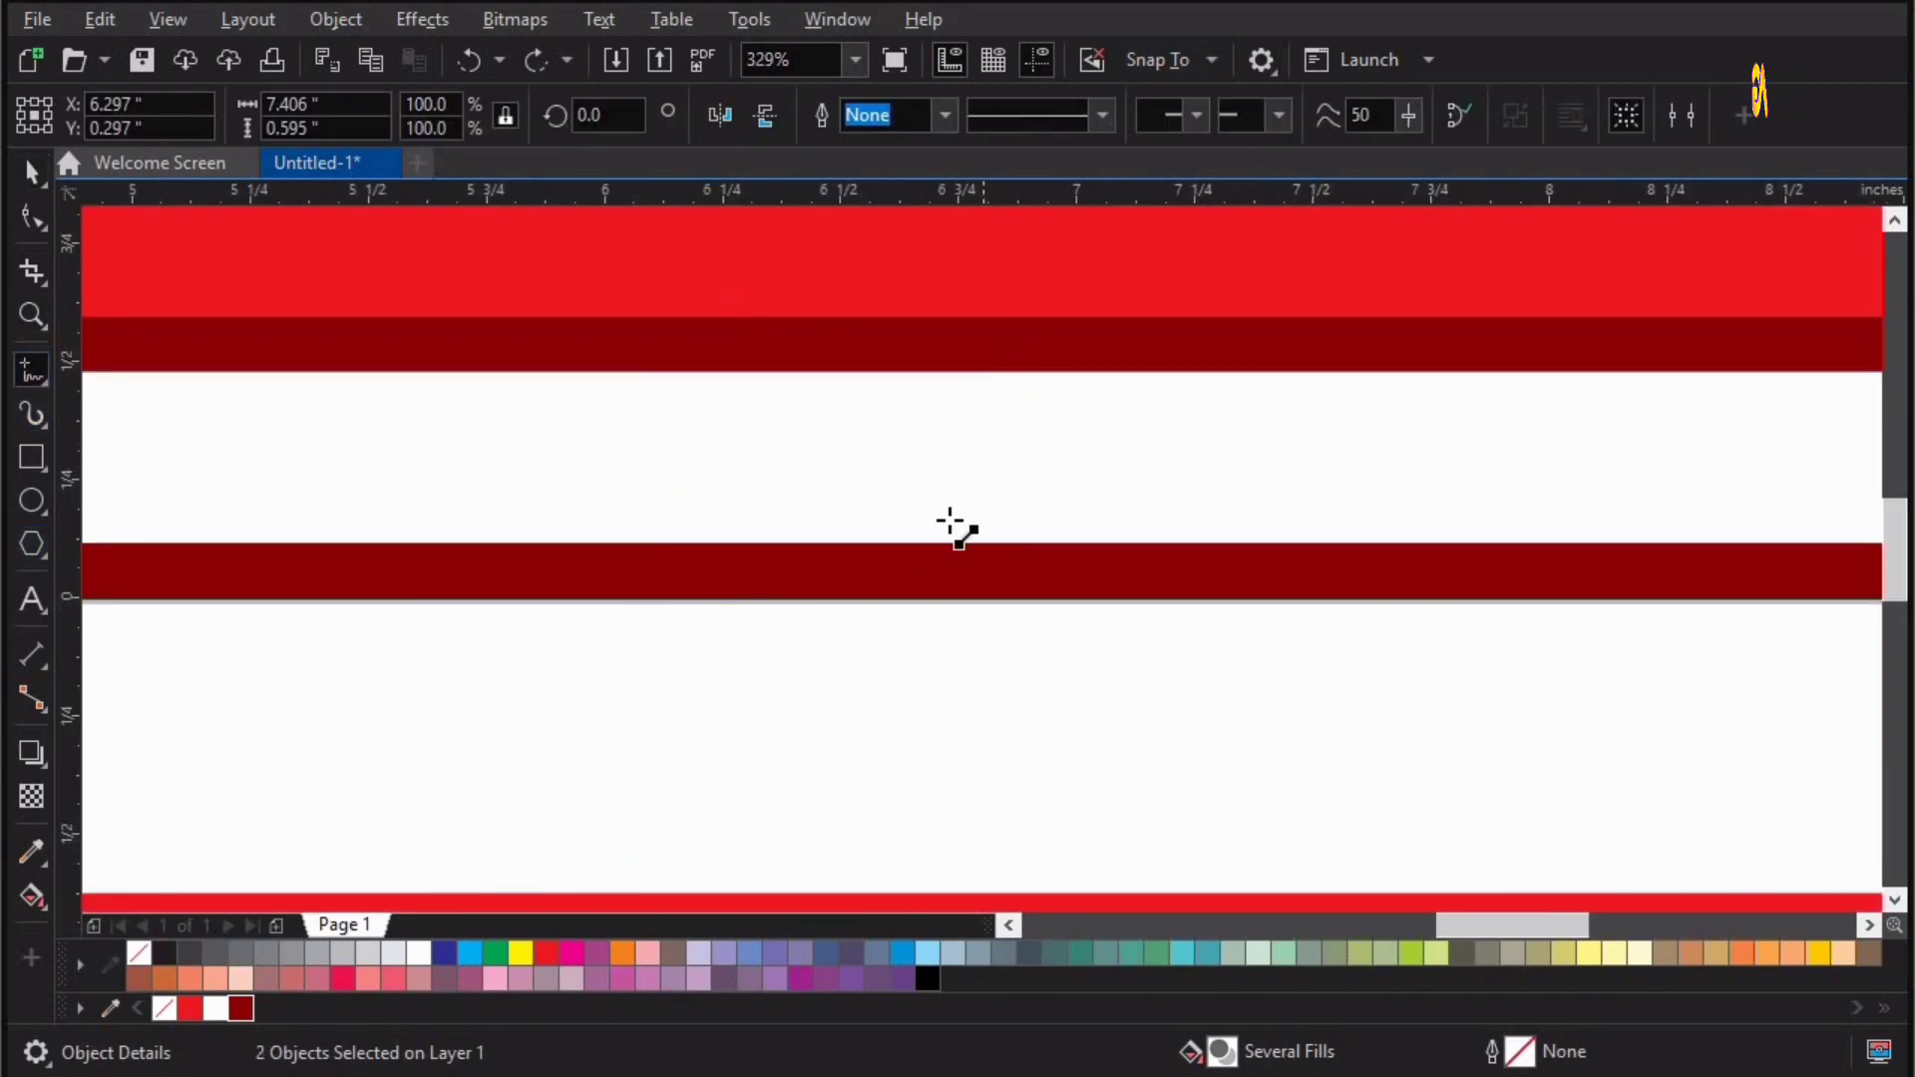
left_click(883, 688, "ctrl")
key("space")
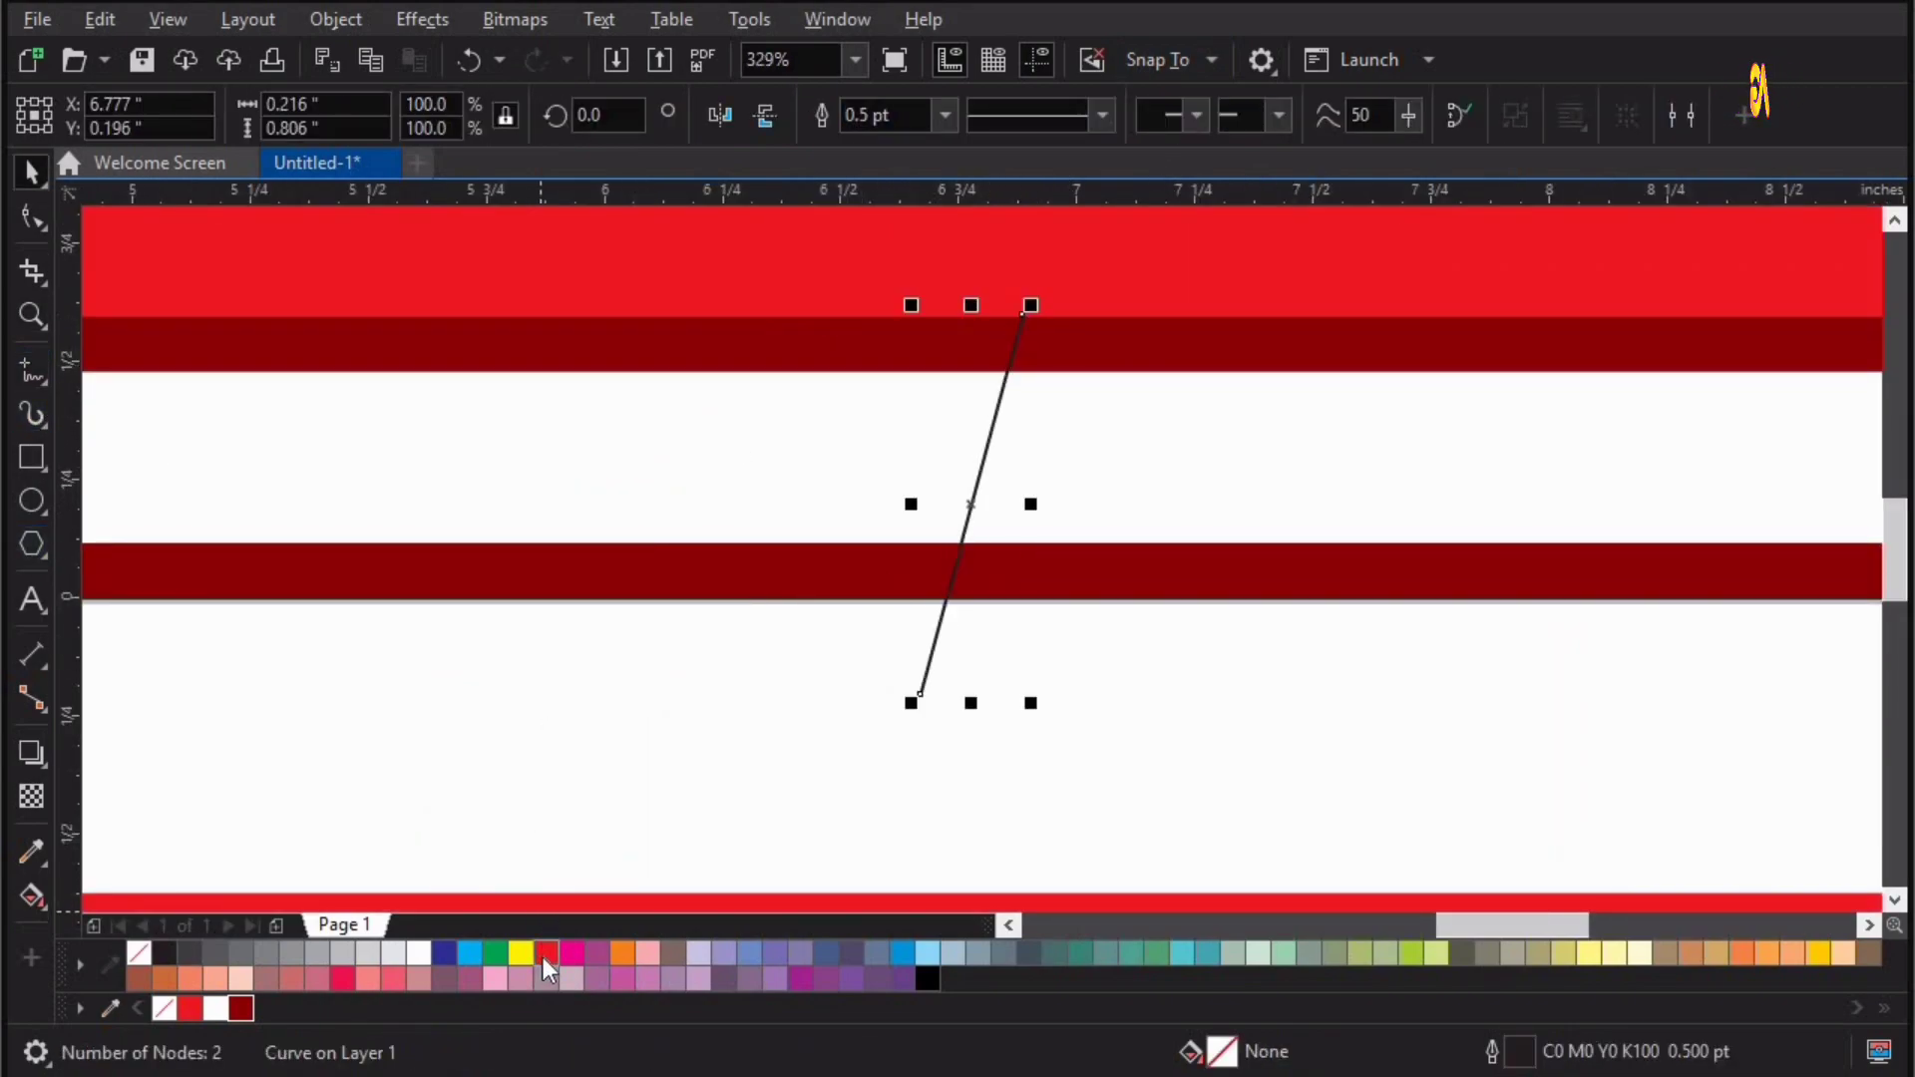
right_click(546, 953)
Duplicate the slanted red line slightly to its right and repeat the copy to form a hatch of 11 parallel lines
left_click_drag(995, 463, 1008, 464)
key("ctrl+r")
key("ctrl+r")
key("ctrl+r")
key("ctrl+r")
key("ctrl+r")
key("ctrl+r")
key("ctrl+r")
key("ctrl+r")
key("ctrl+r")
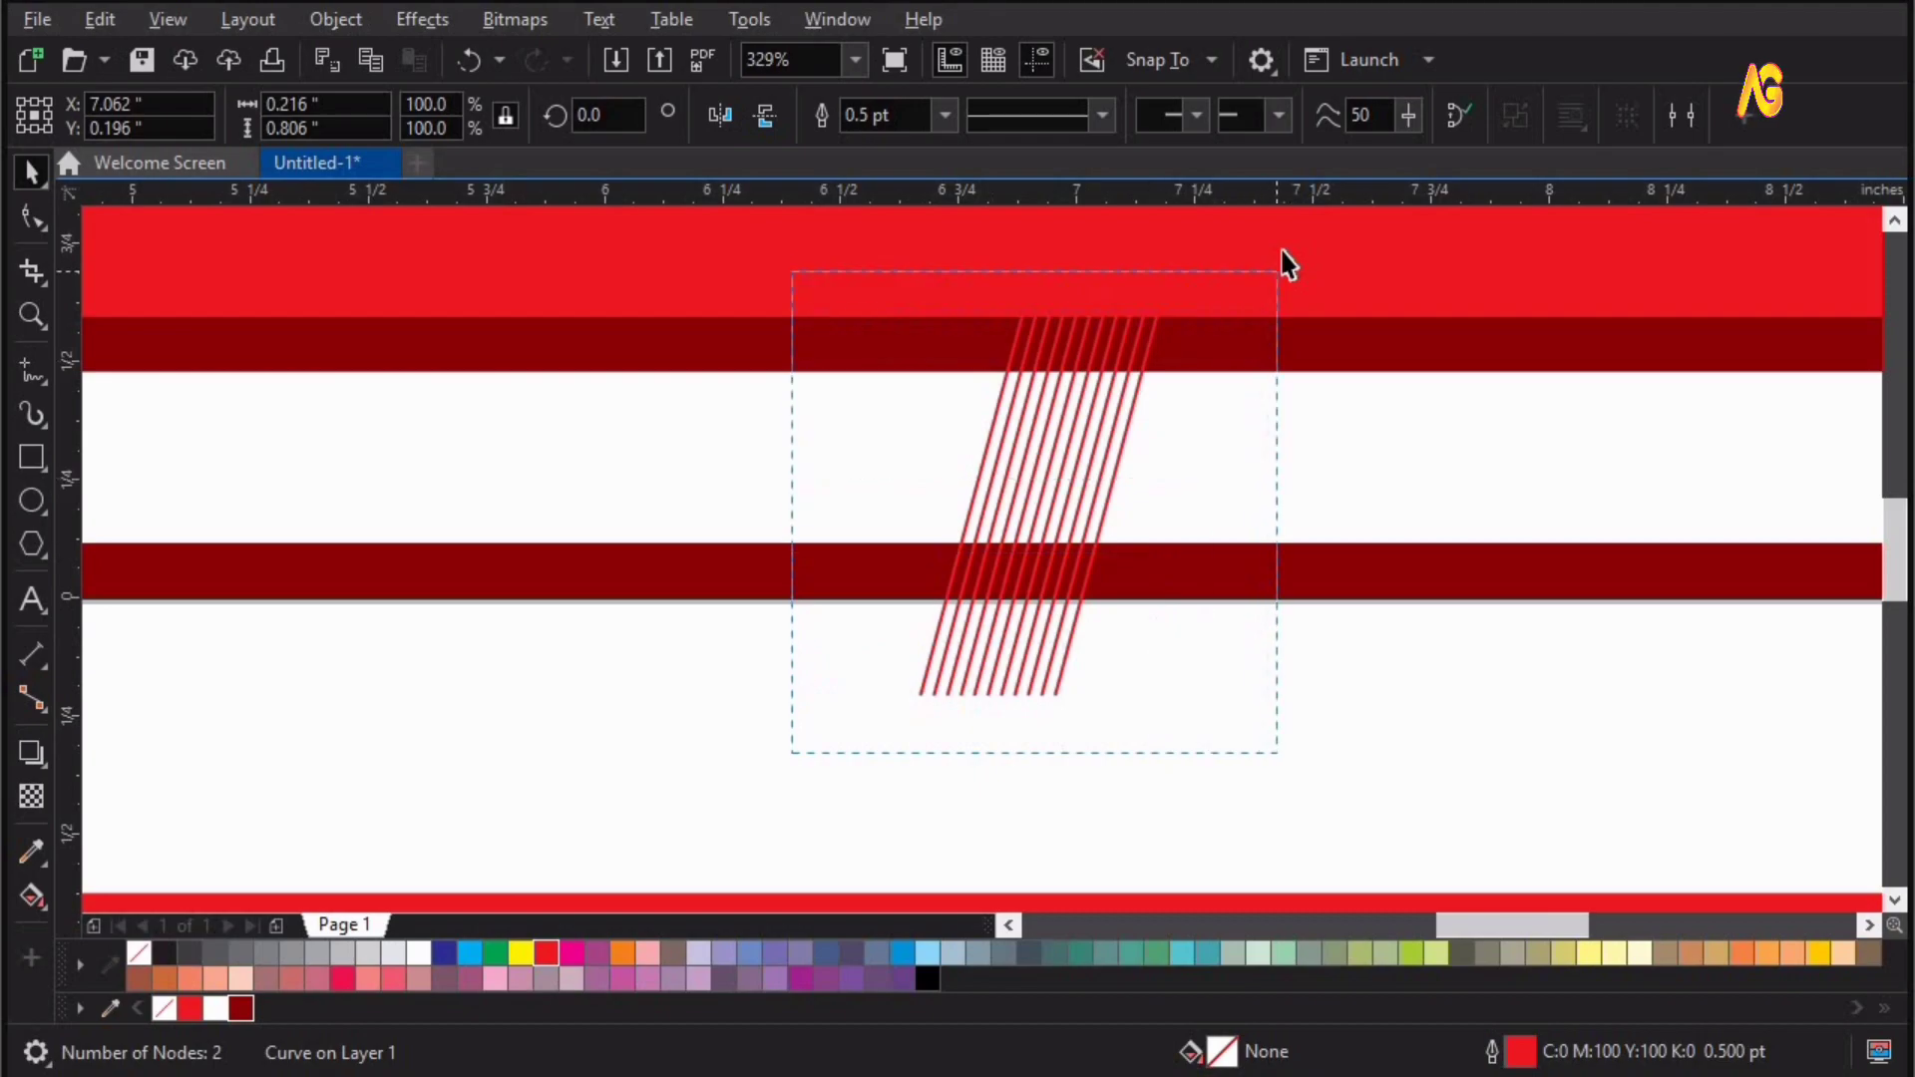
Place all the slanted red lines inside the white bar as a PowerClip
left_click_drag(1282, 254, 1278, 259)
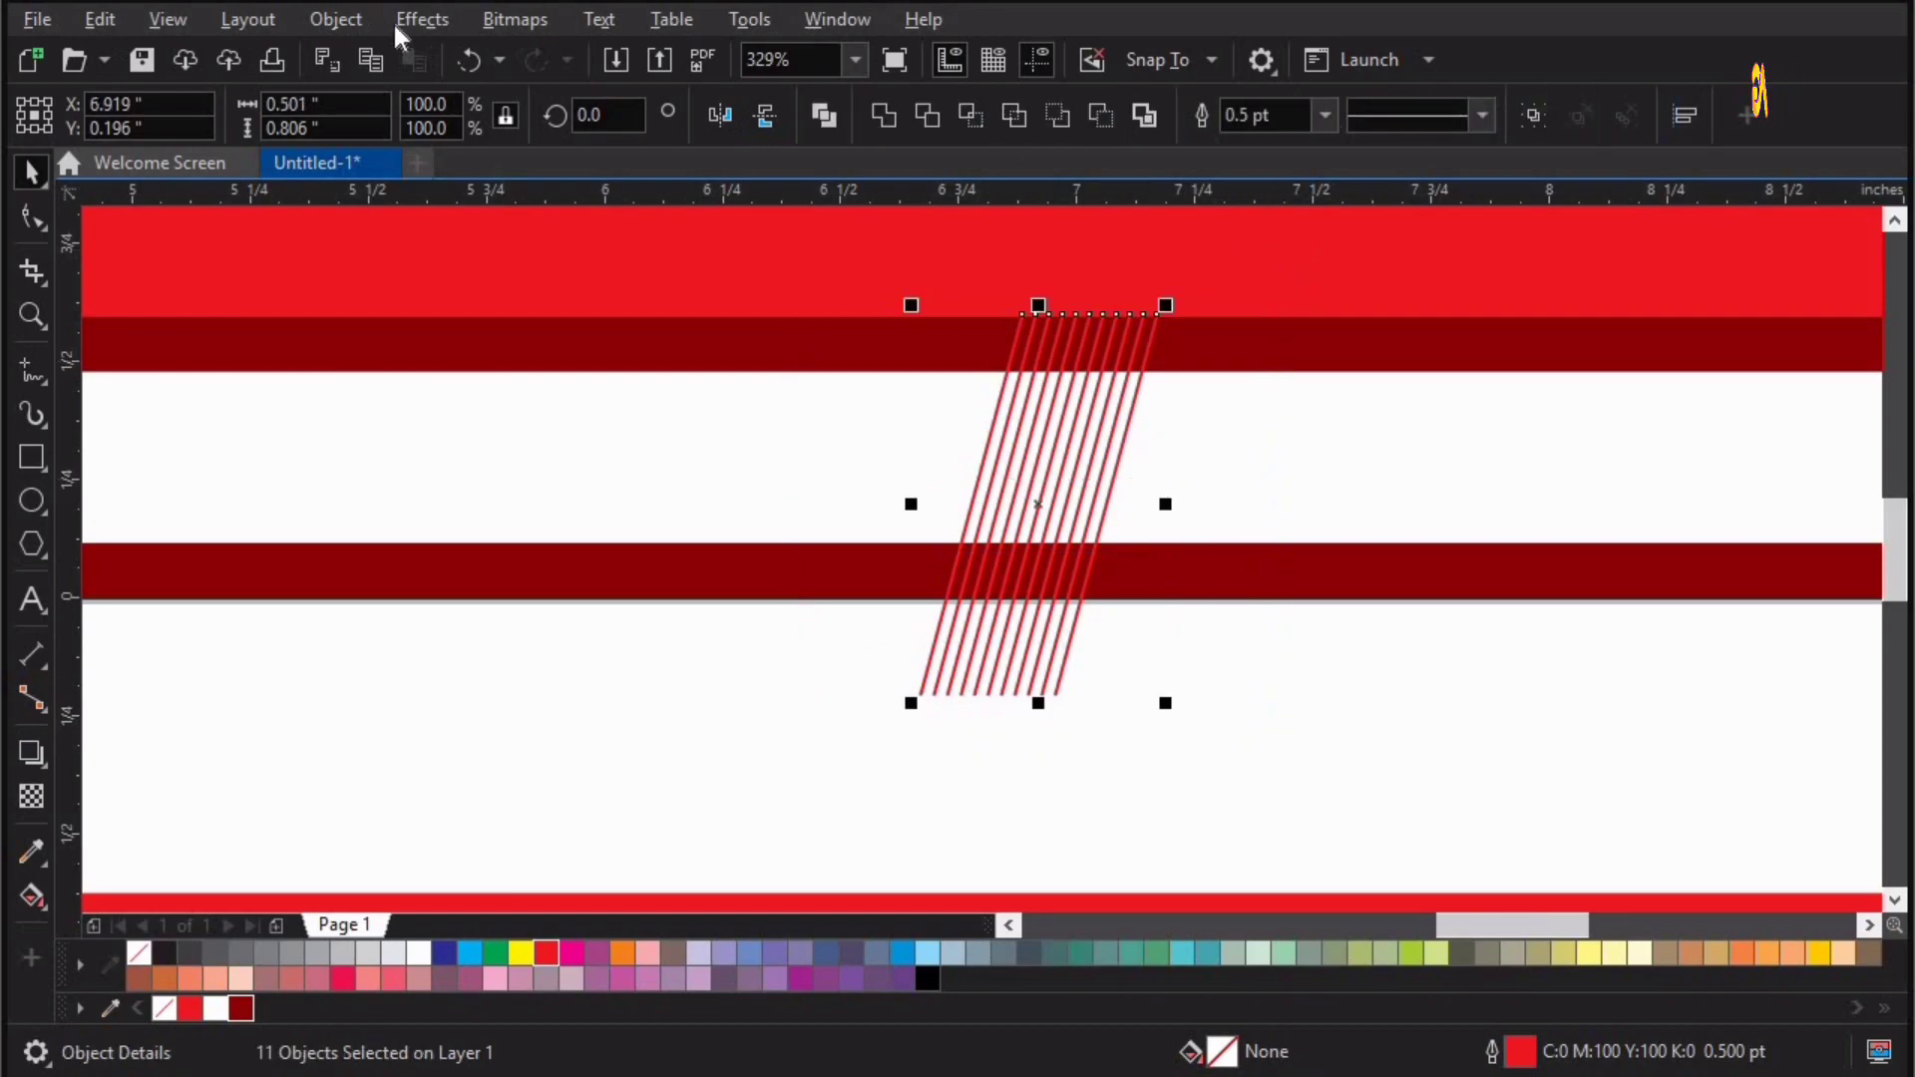
left_click(344, 18)
mouse_move(690, 137)
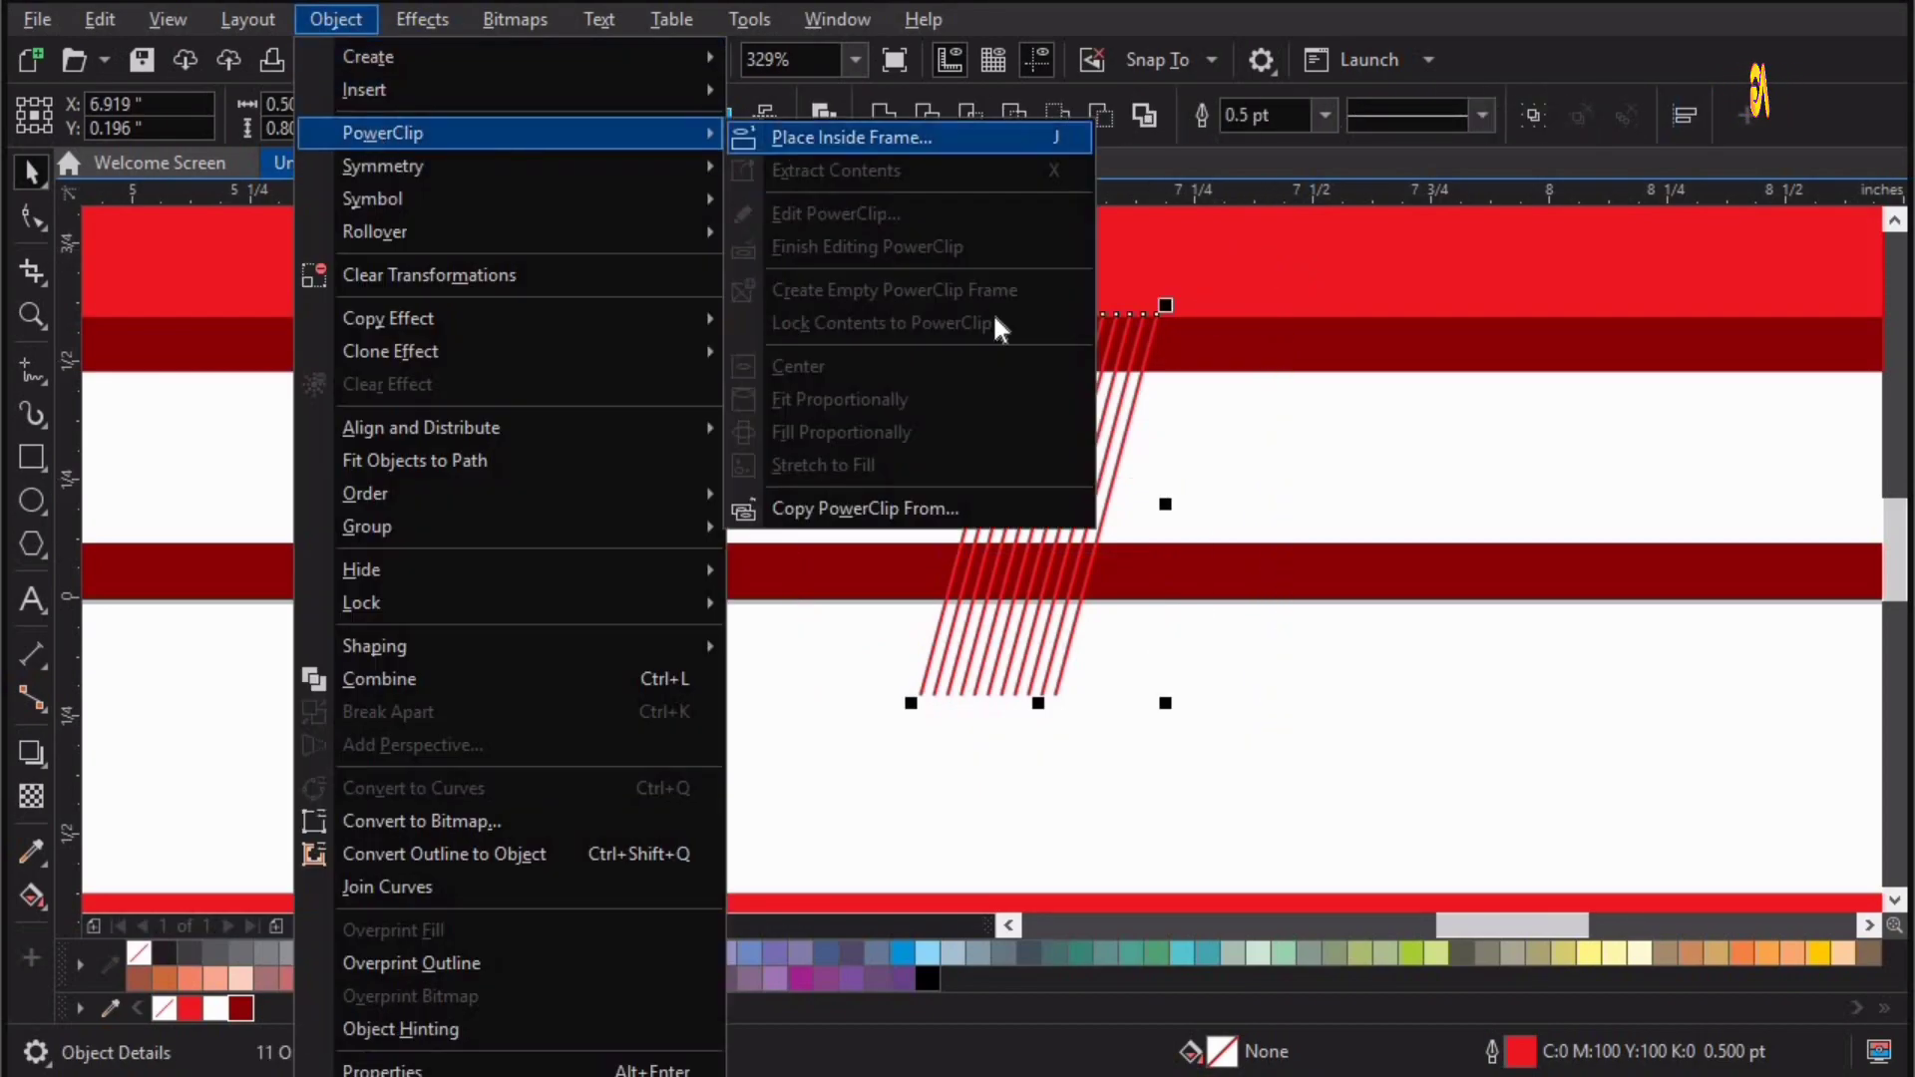
key("Return")
left_click(1191, 436)
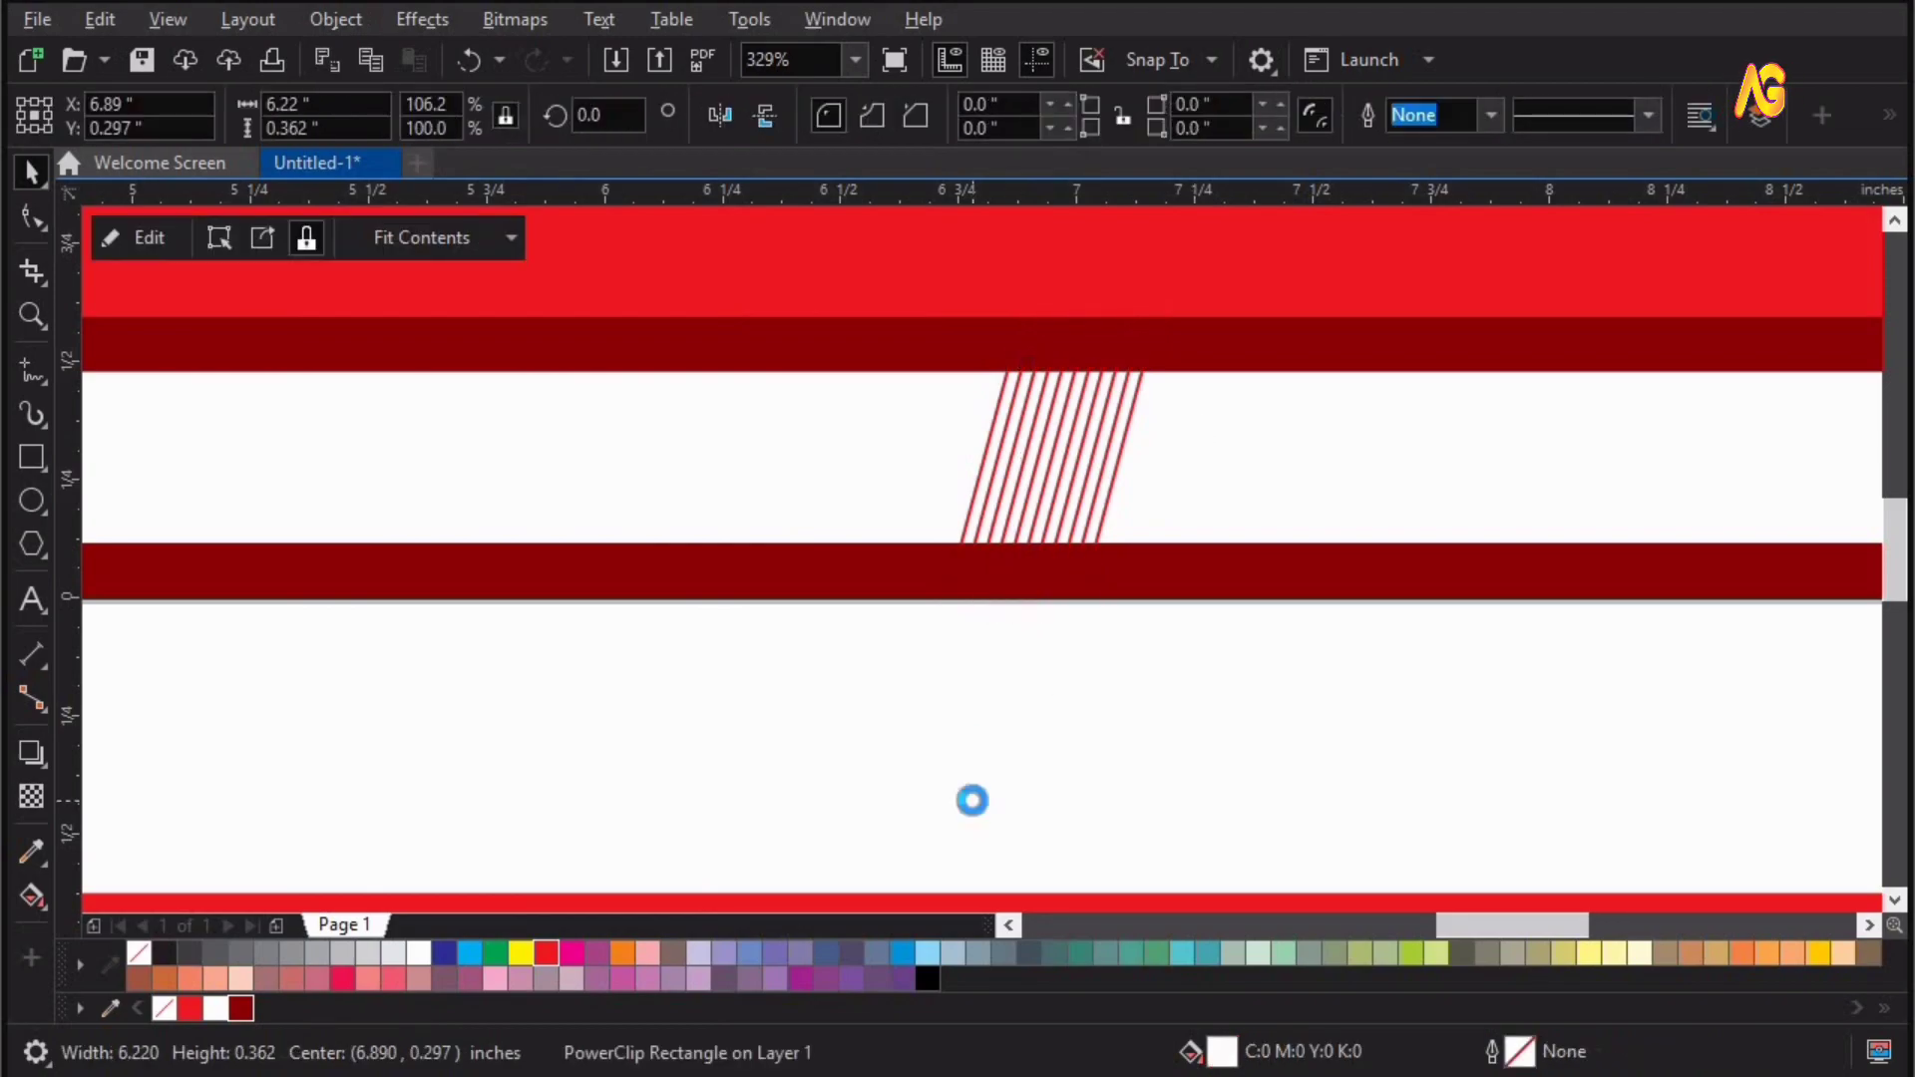
left_click(972, 800)
Place a copy of the reference banner on the empty area to the right of the page
key("F4")
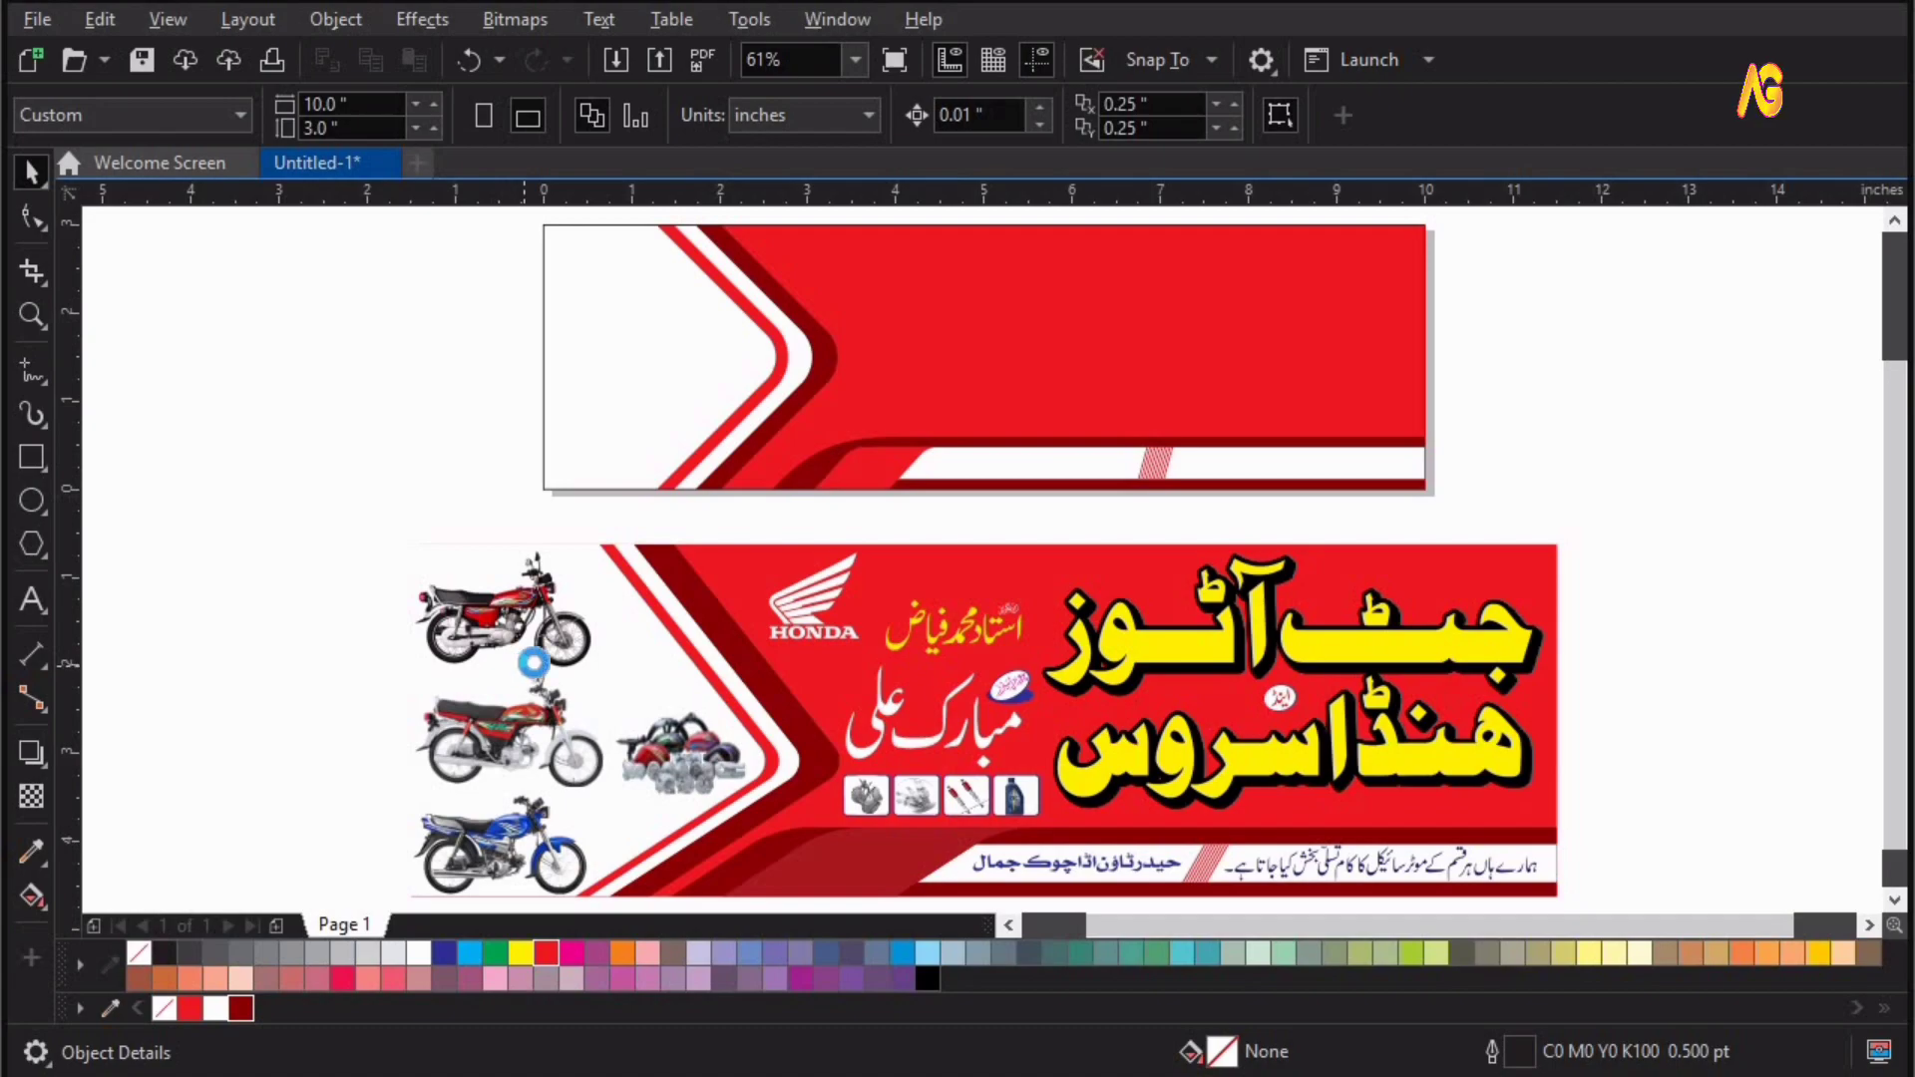
scroll(534, 661, "down", 2)
left_click_drag(518, 634, 1314, 450)
right_click(1314, 450)
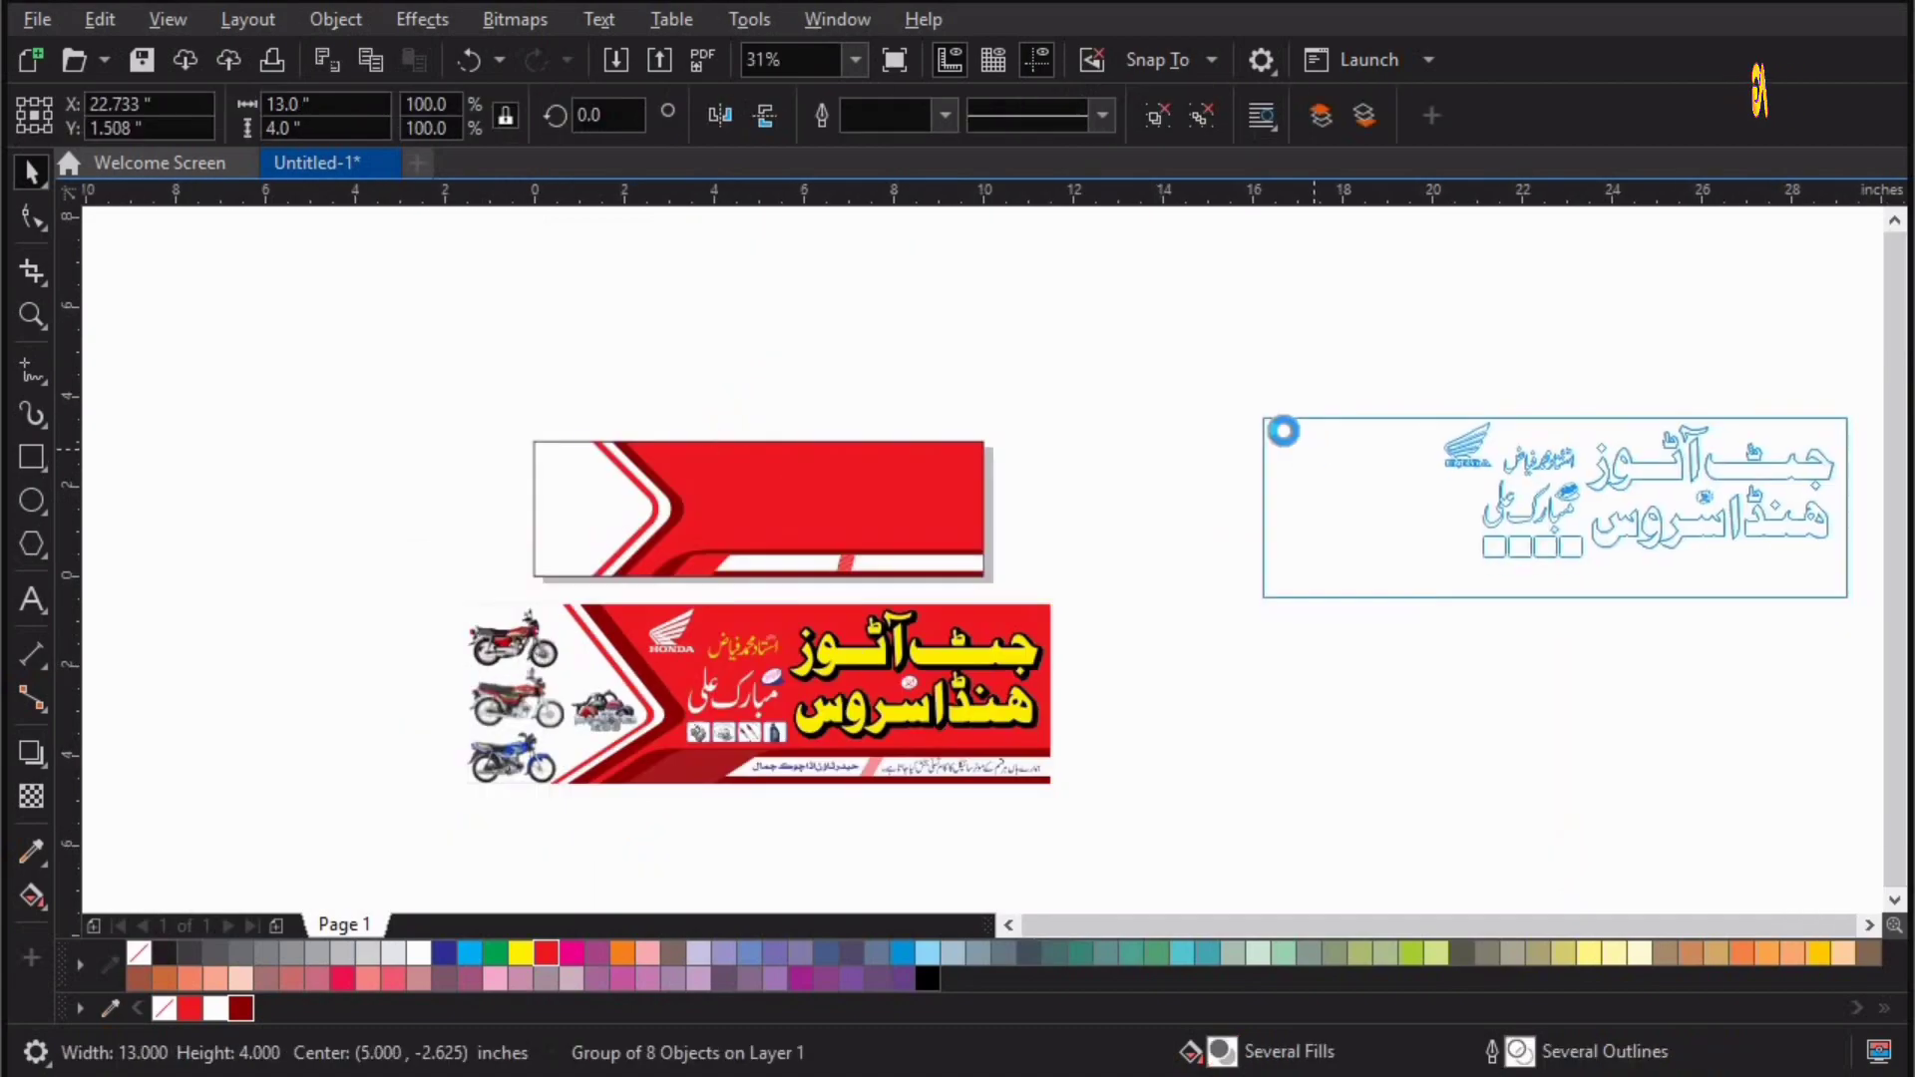
Ungroup the reference copy and extract the contents of its PowerClip background
left_click(1145, 124)
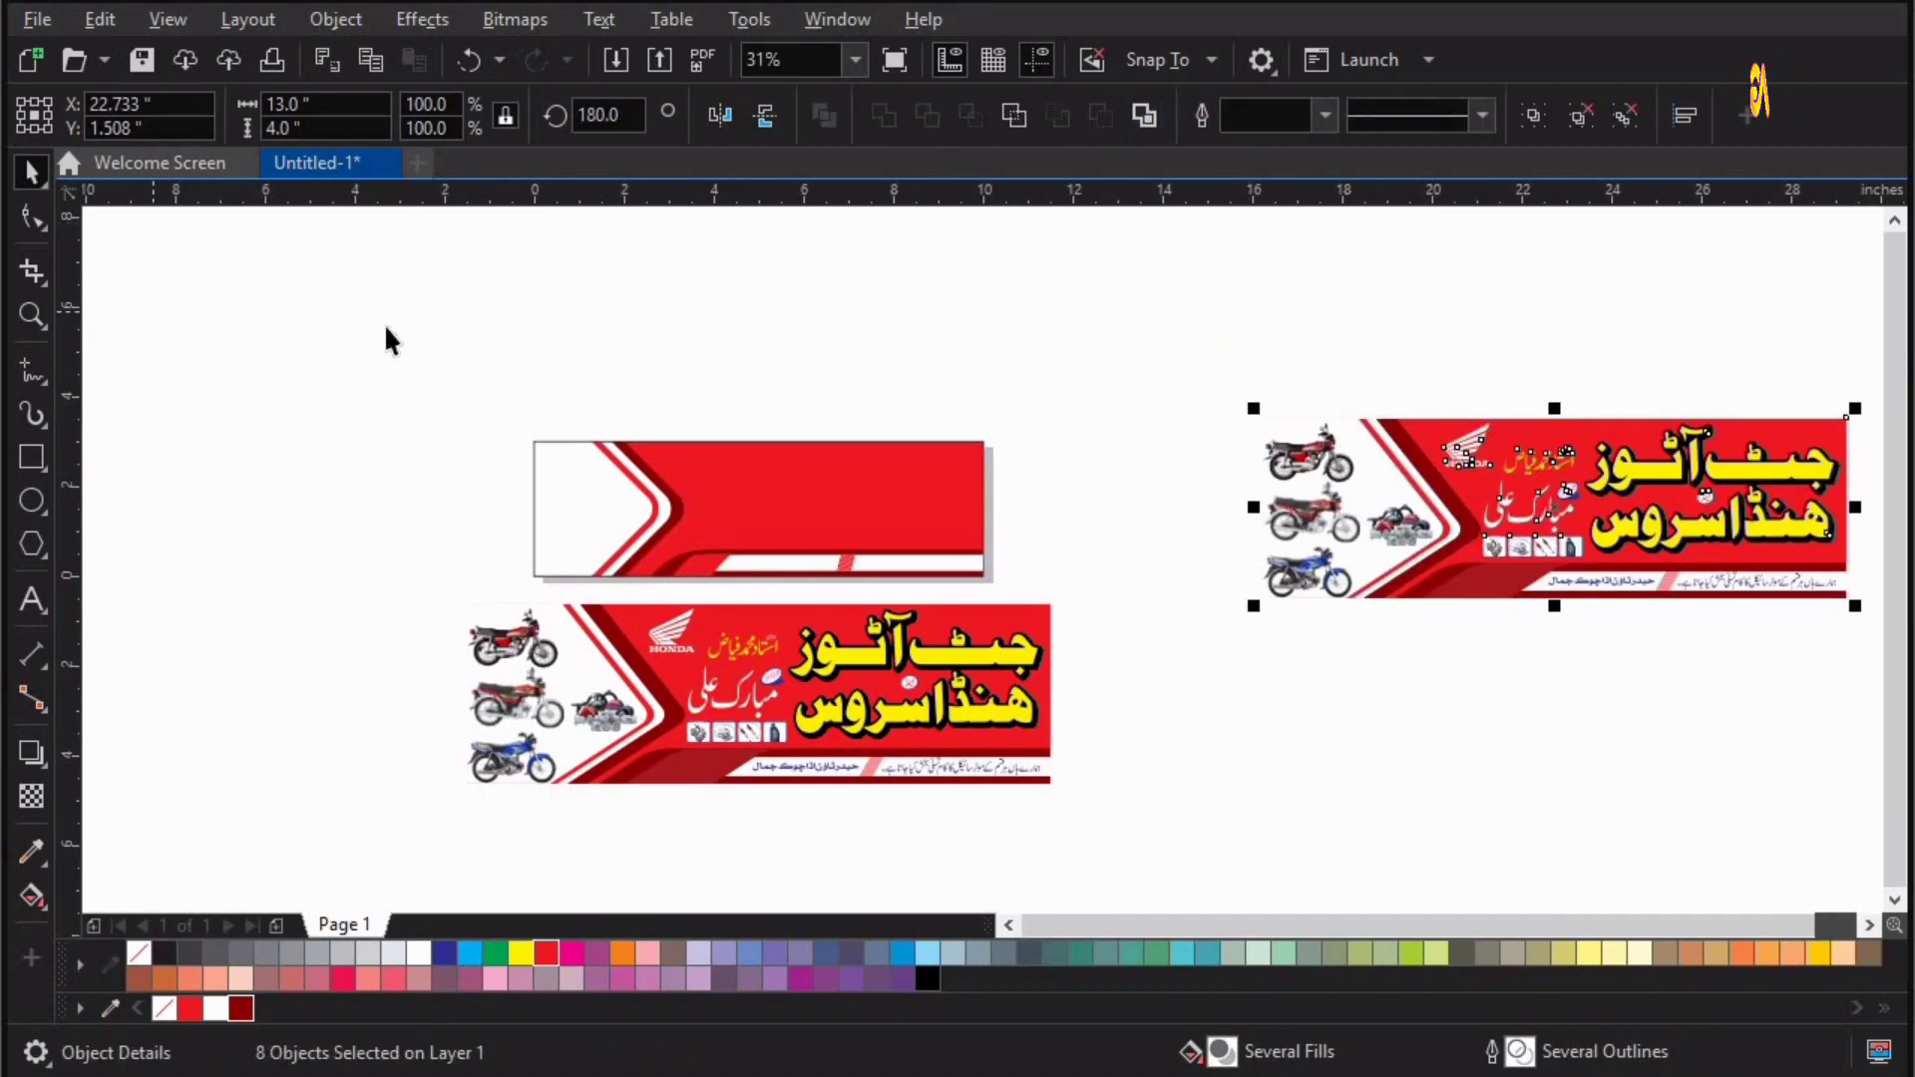
left_click(1338, 455)
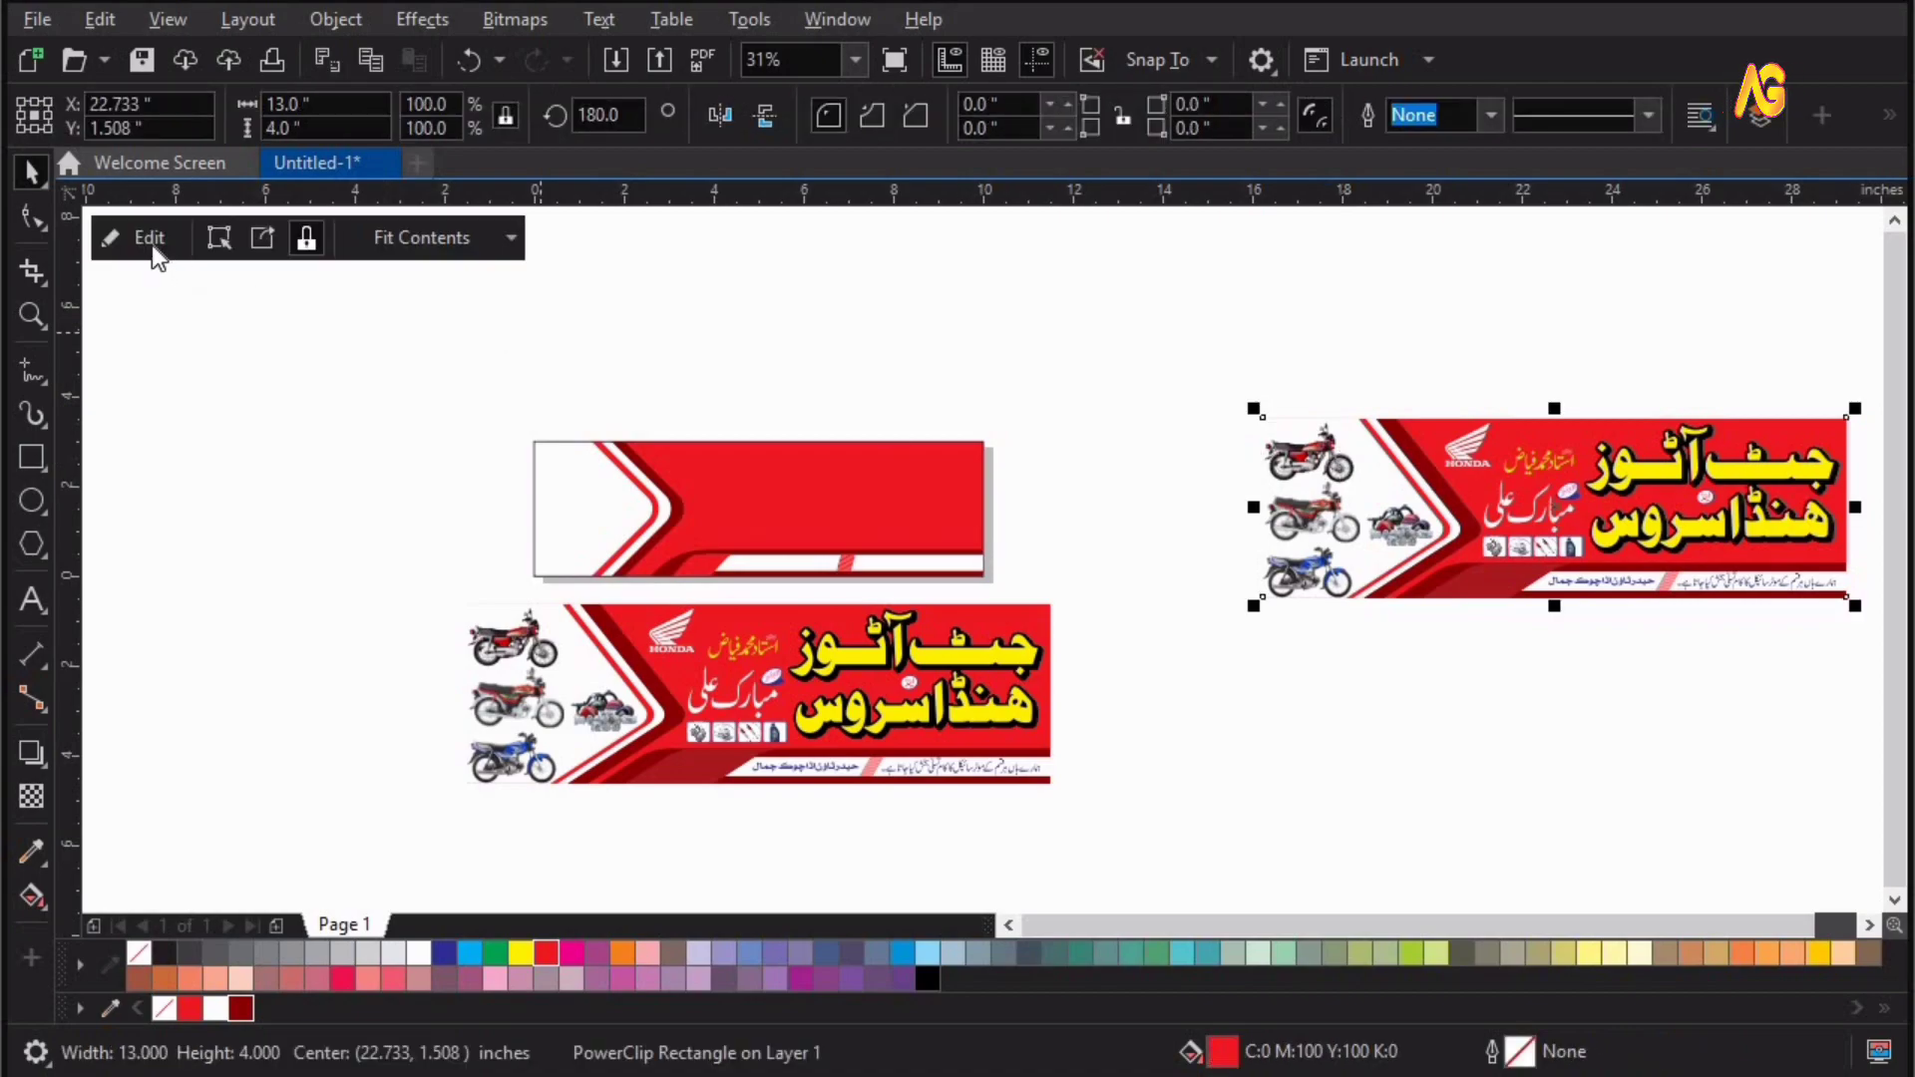
left_click(262, 238)
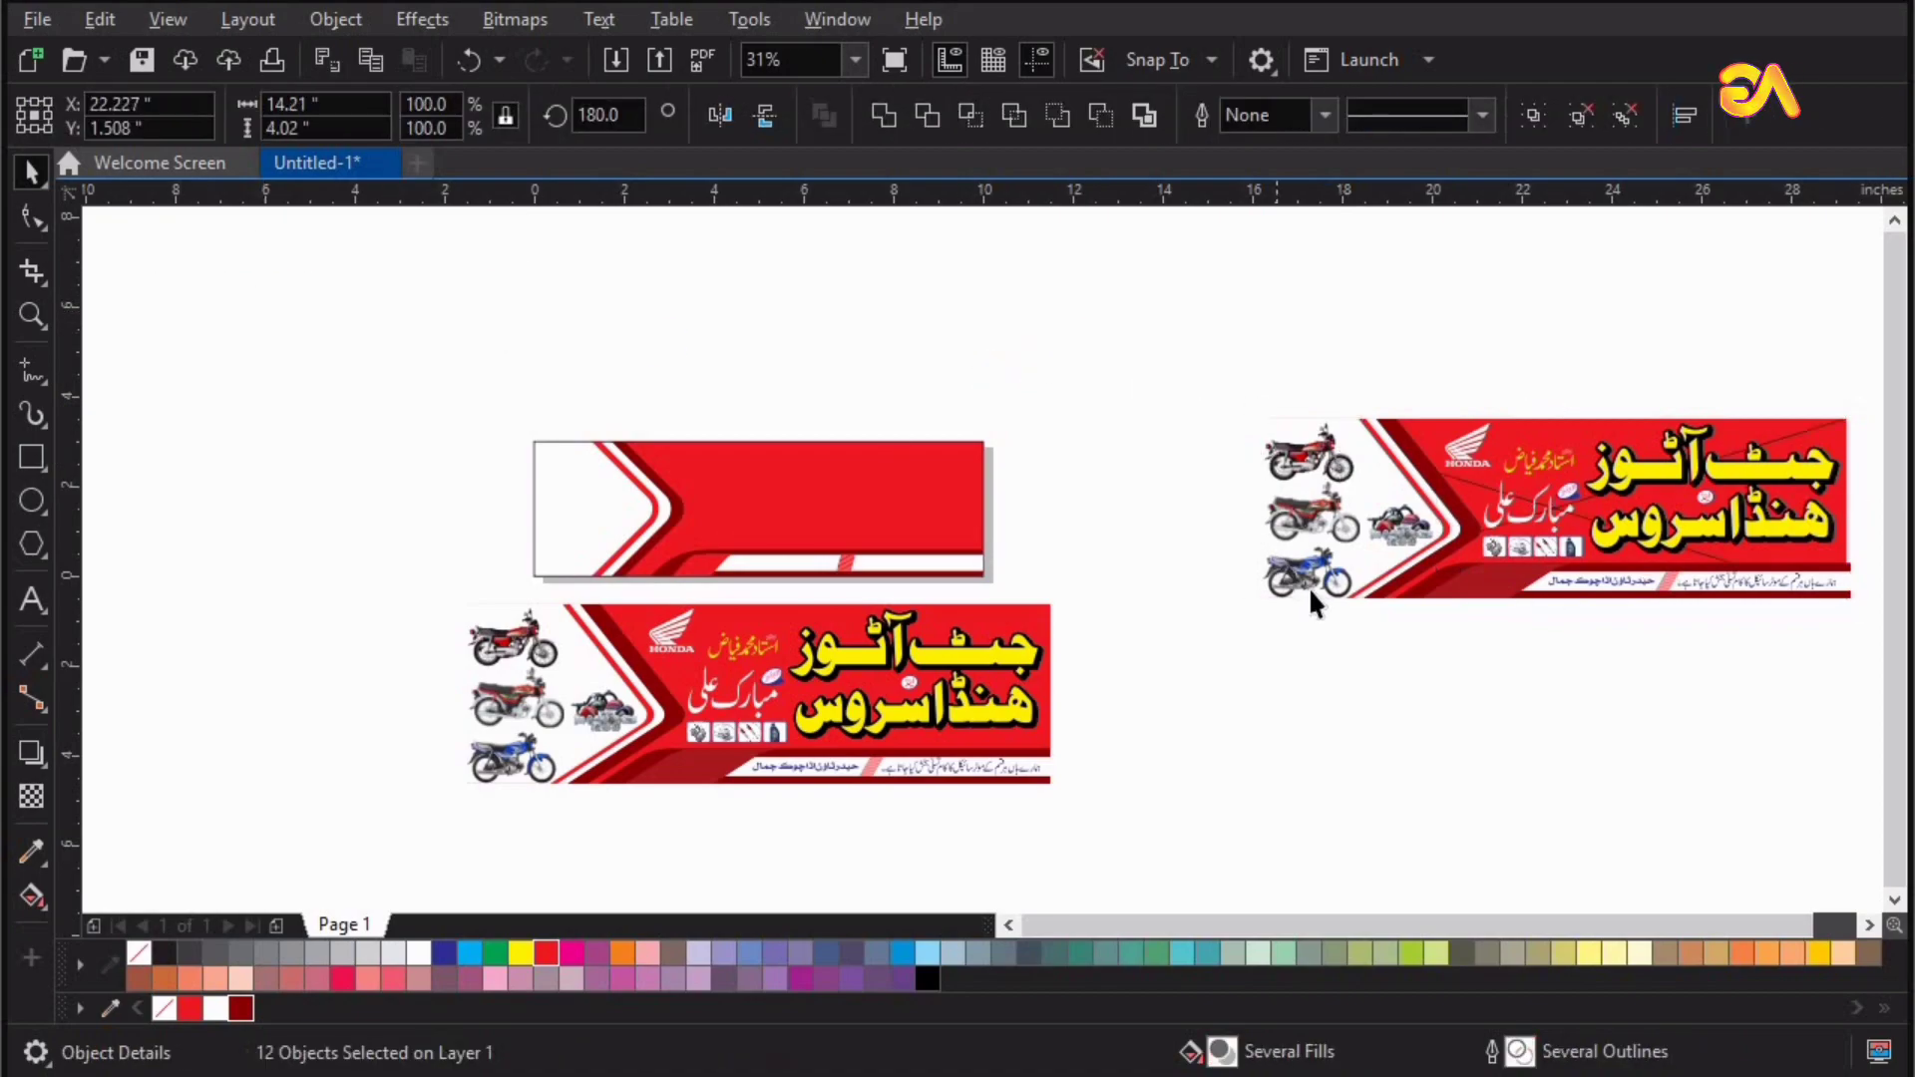
Move the three motorcycle pictures and the helmets-and-parts picture from the extracted copy onto the page's white area
left_click(1308, 587)
left_click(1307, 469, "shift")
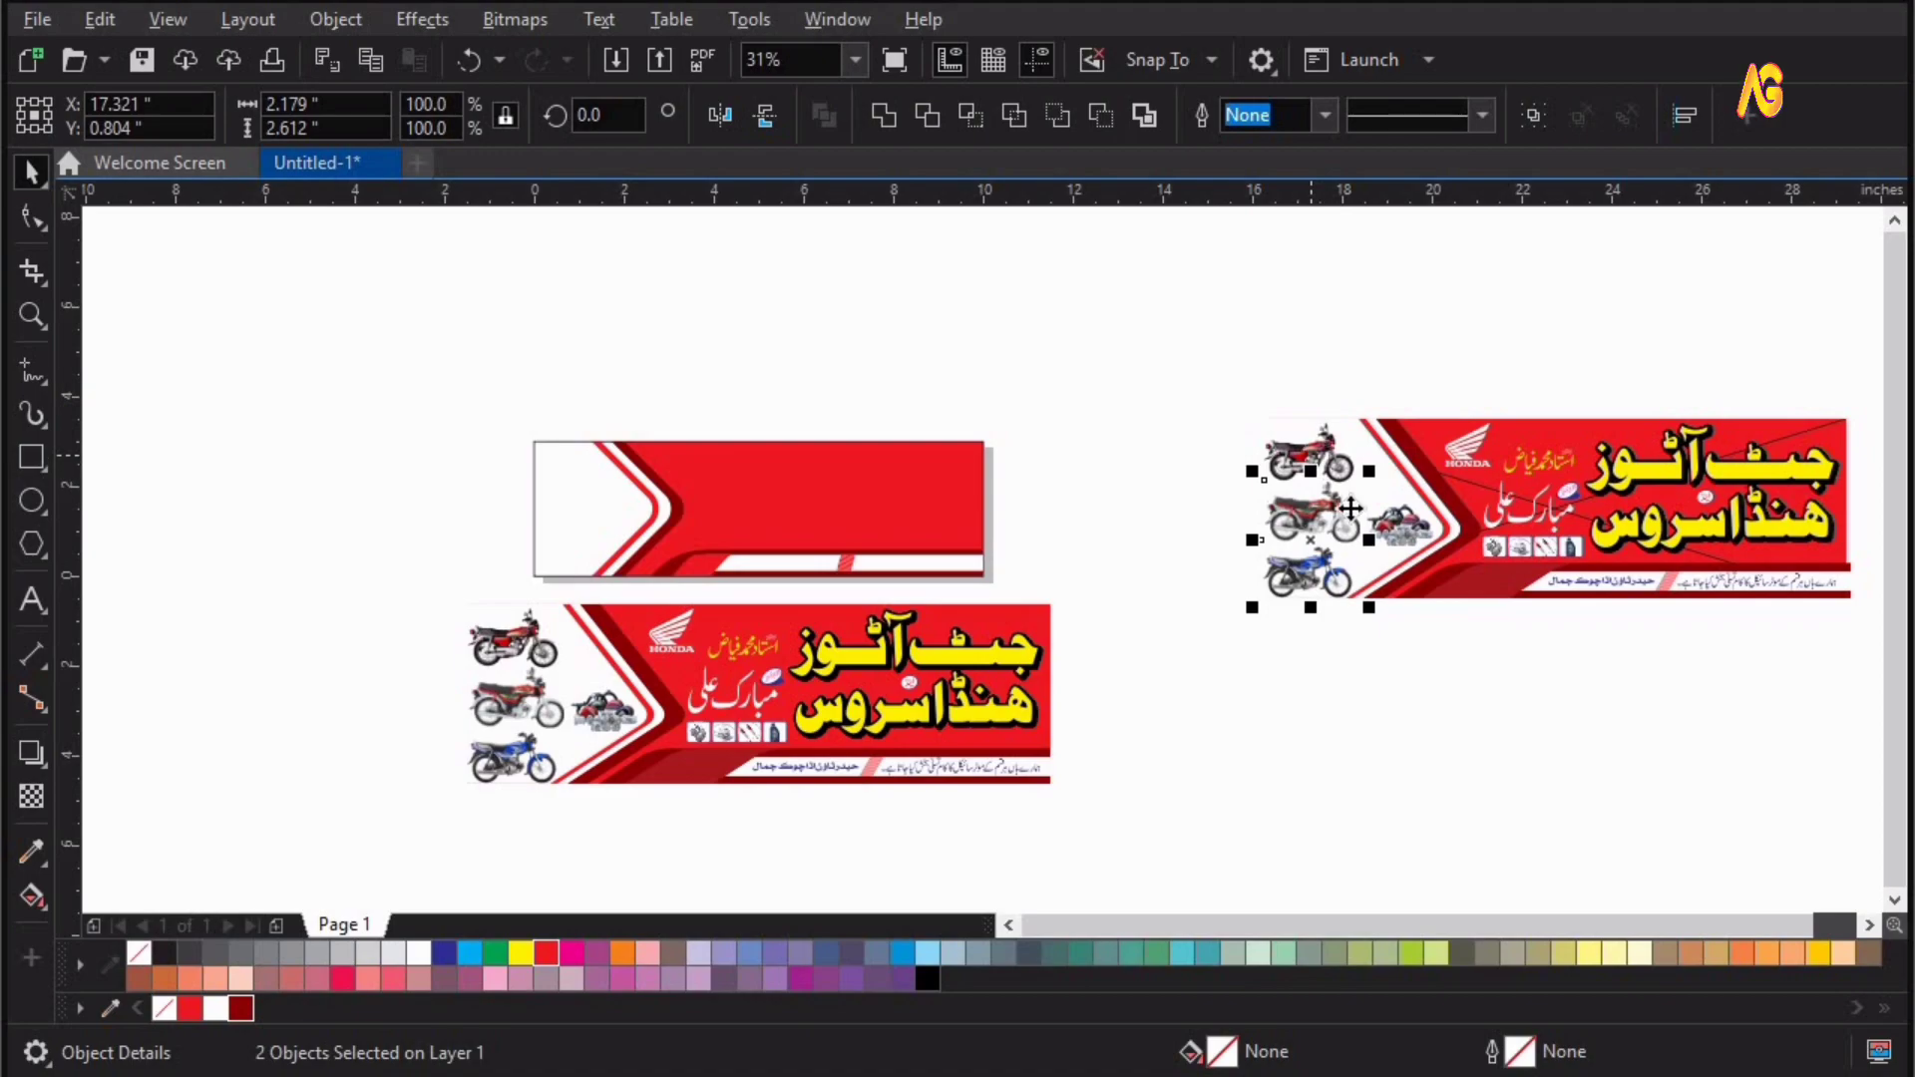
left_click(1396, 529, "shift")
left_click(1311, 533, "shift")
left_click_drag(1311, 534, 569, 522)
key("f")
right_click(570, 519)
Fit the motorcycle and parts pictures inside the white chevron area and group them
key("Escape")
left_click_drag(605, 401, 605, 436)
key("F2")
left_click_drag(908, 675, 334, 381)
left_click_drag(801, 518, 986, 531)
key("F2")
left_click_drag(645, 325, 1290, 777)
key("ctrl+g")
Centre the picture group vertically on the banner, then raise it slightly to about Y 1.589 in
left_click(774, 714, "shift")
key("e")
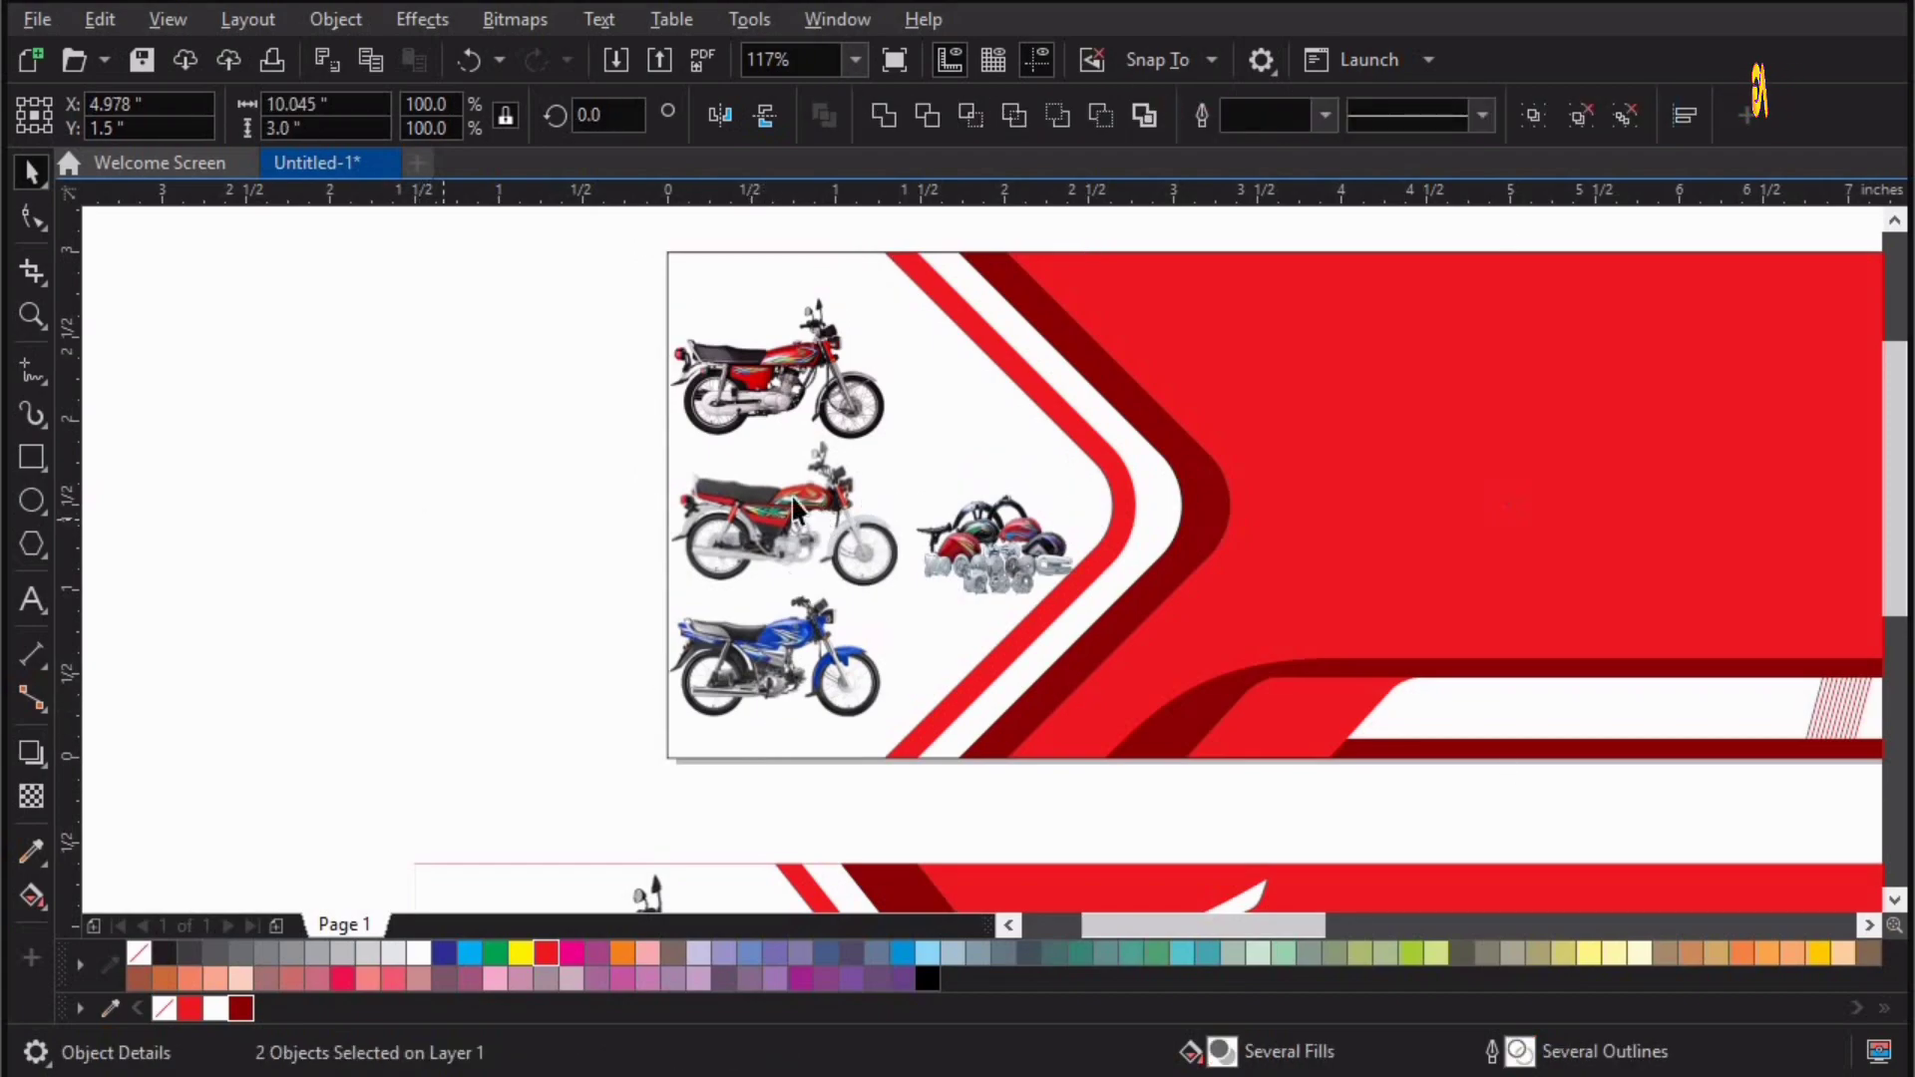
left_click(792, 499)
left_click_drag(788, 506, 788, 493)
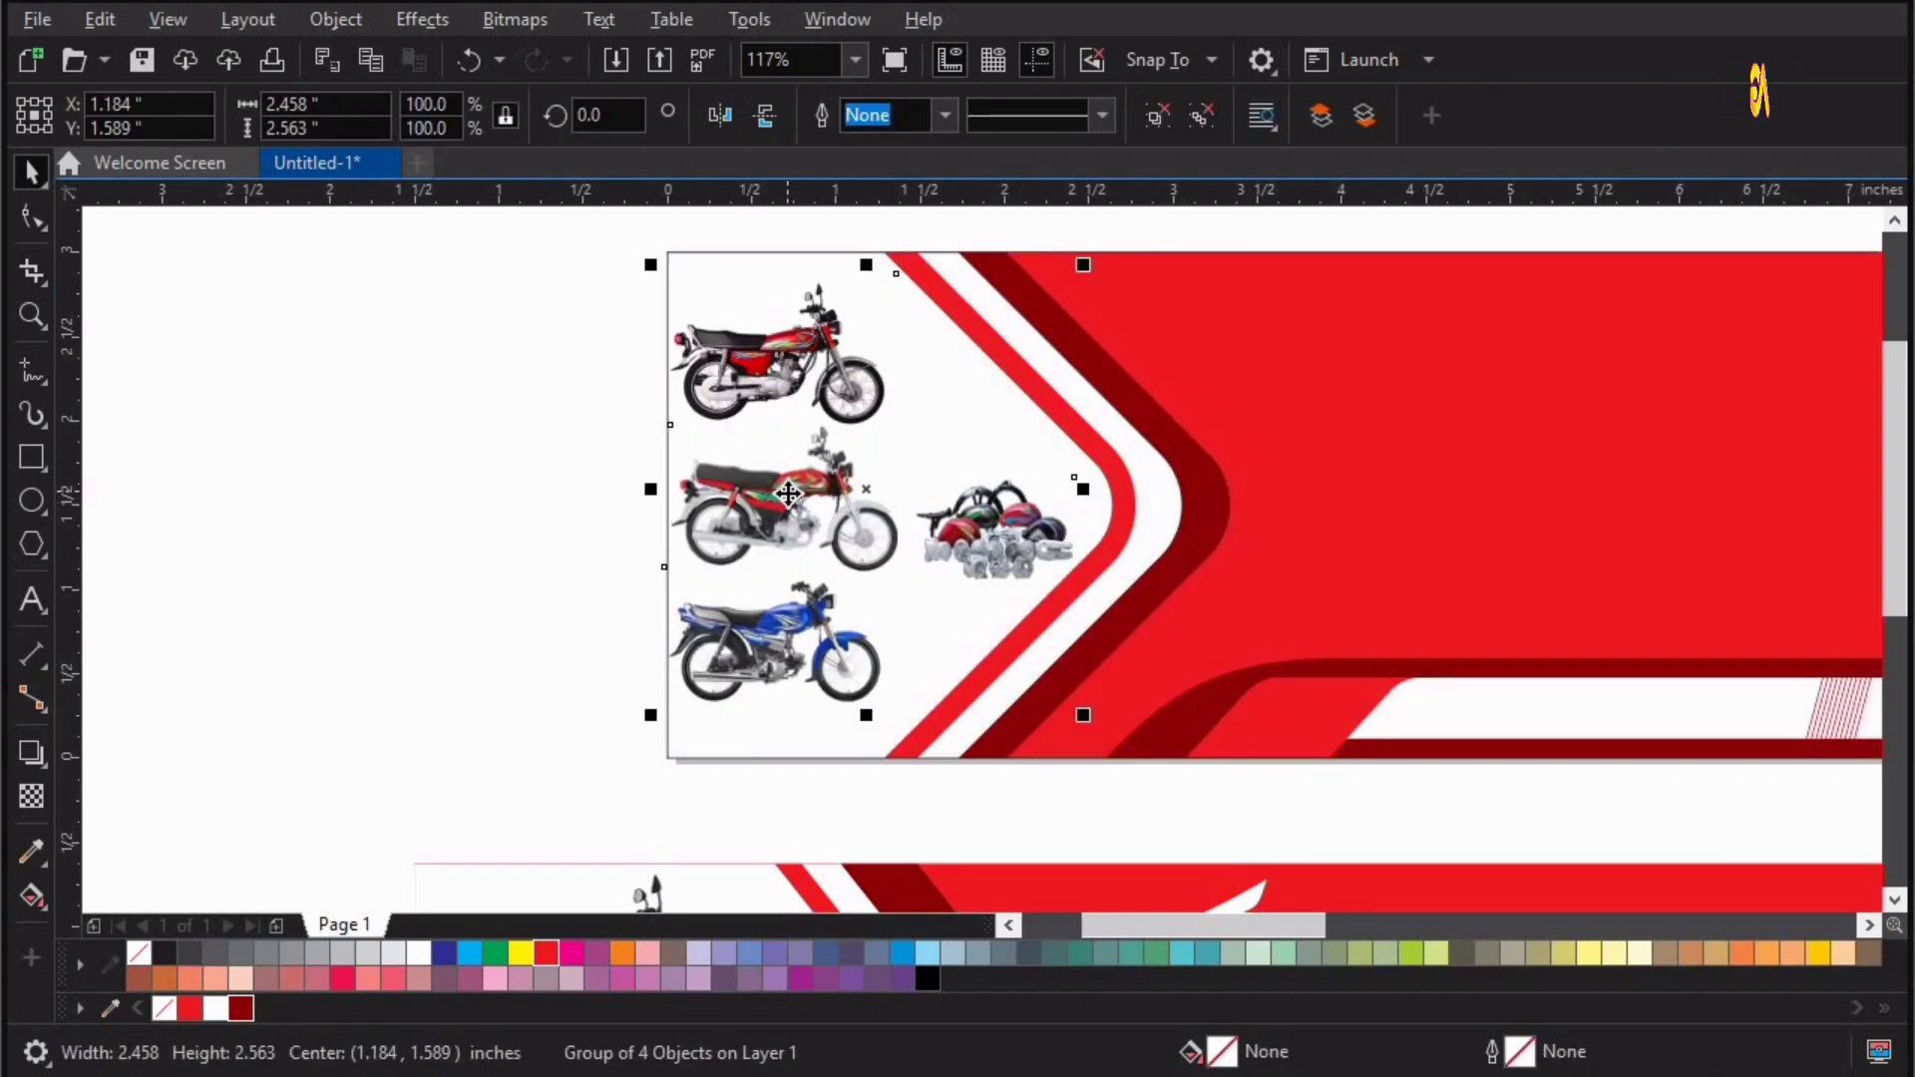
Move the large yellow two-line Urdu headline from the extracted copy onto the page's red area
key("F4")
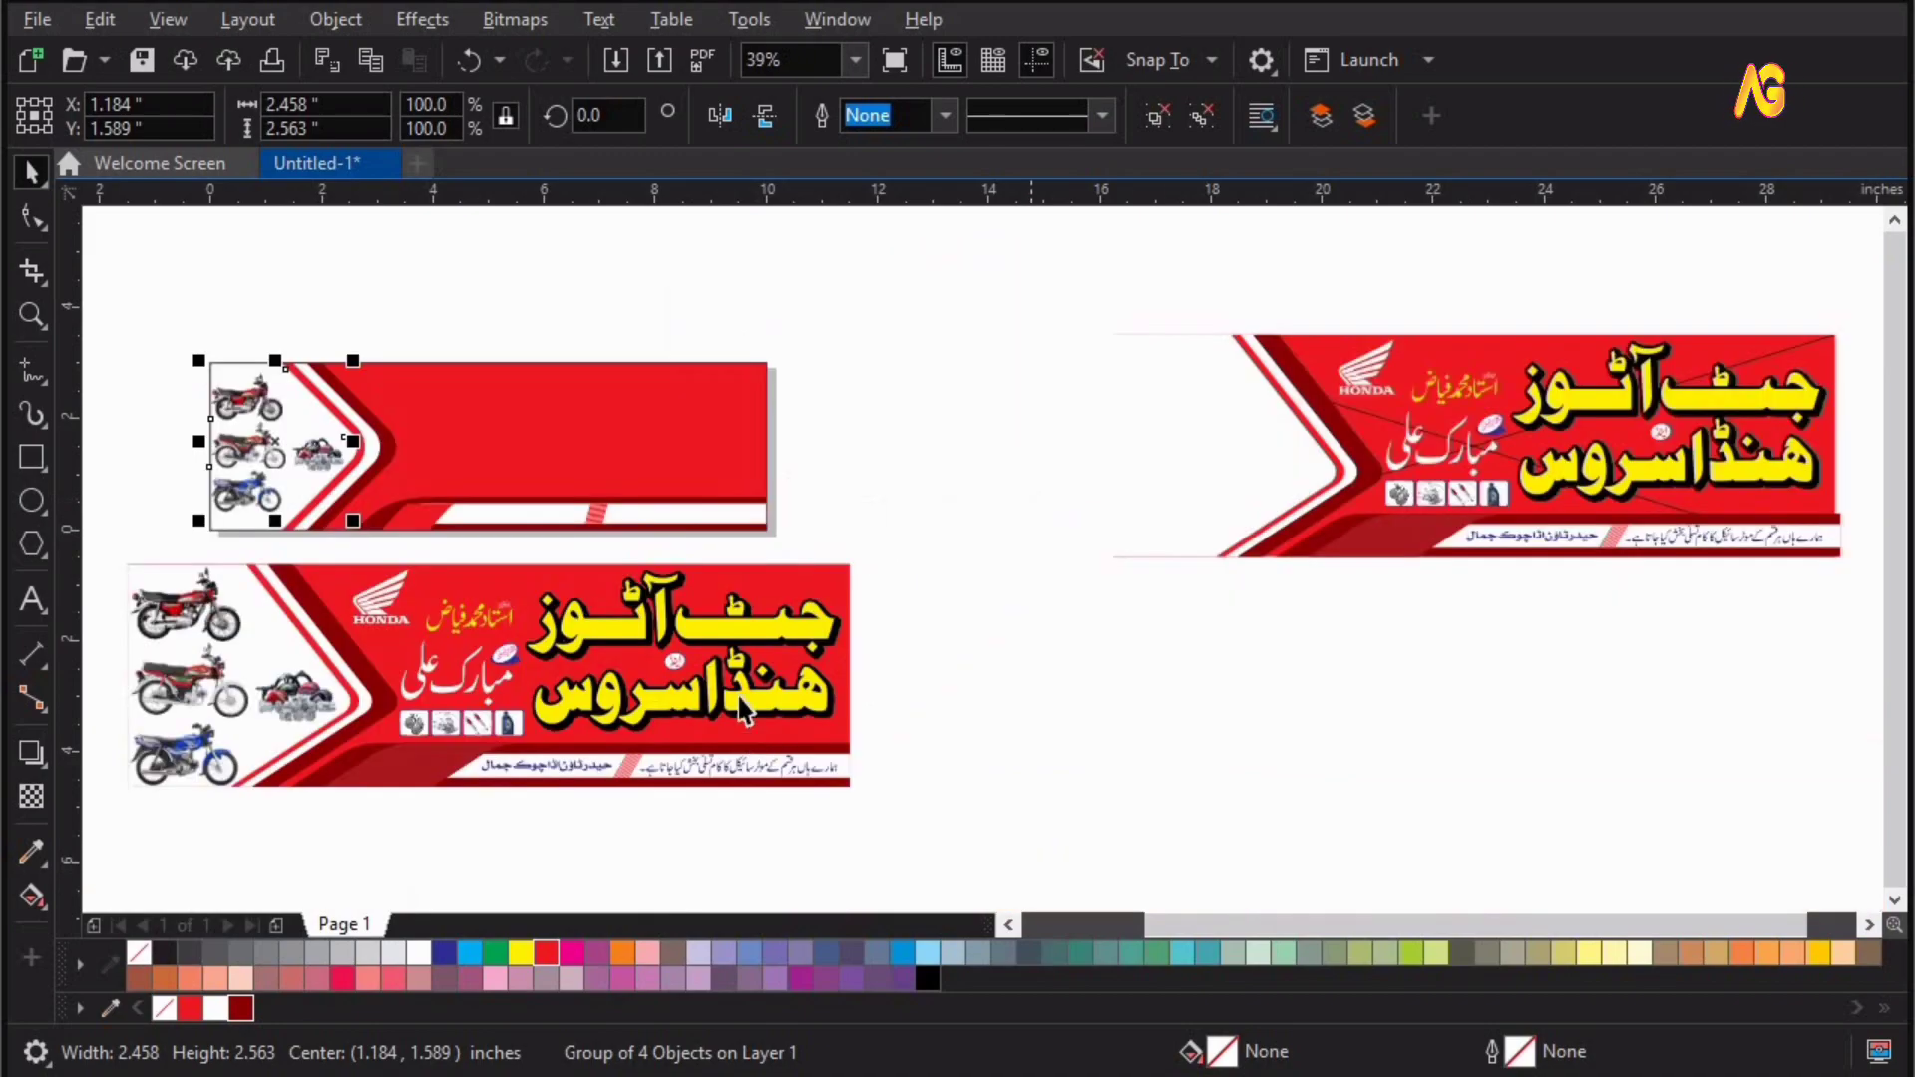
left_click(733, 698)
left_click_drag(1635, 379, 583, 424)
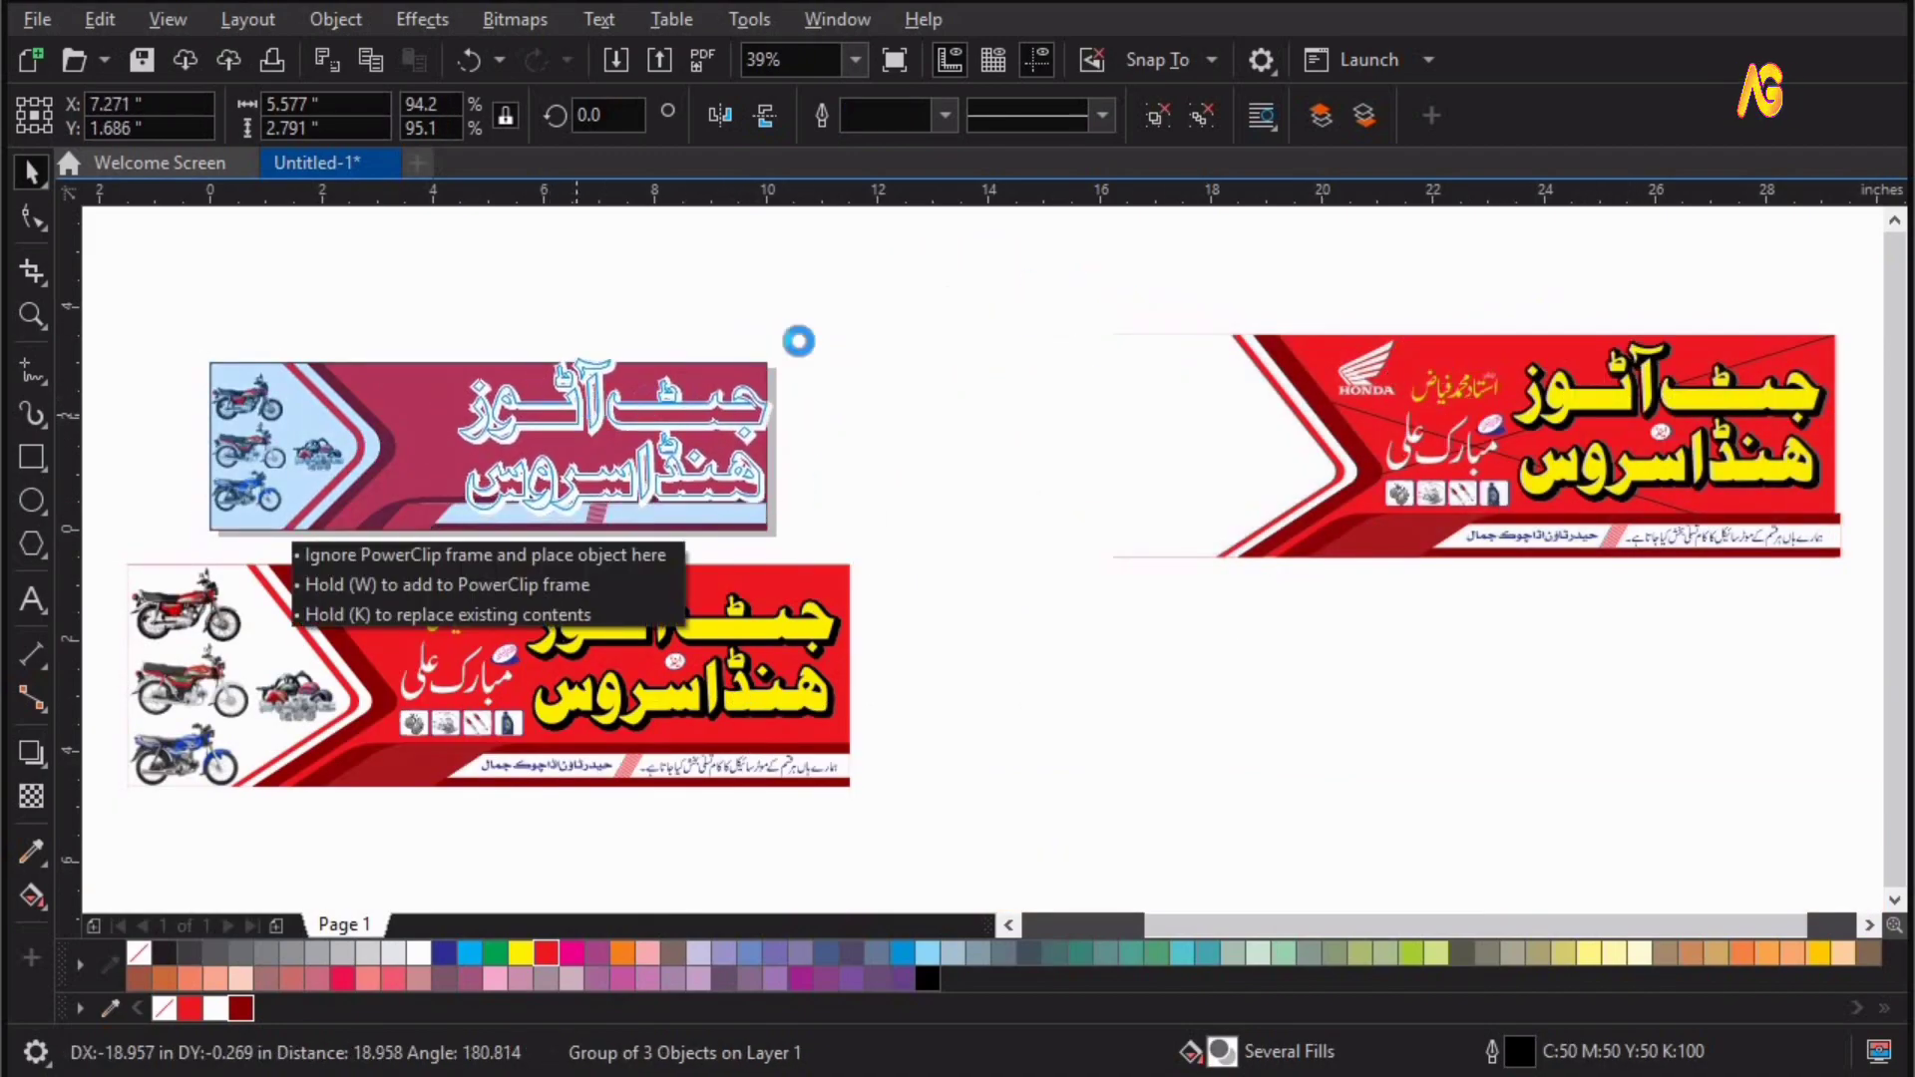
key("F2")
left_click_drag(877, 280, 322, 612)
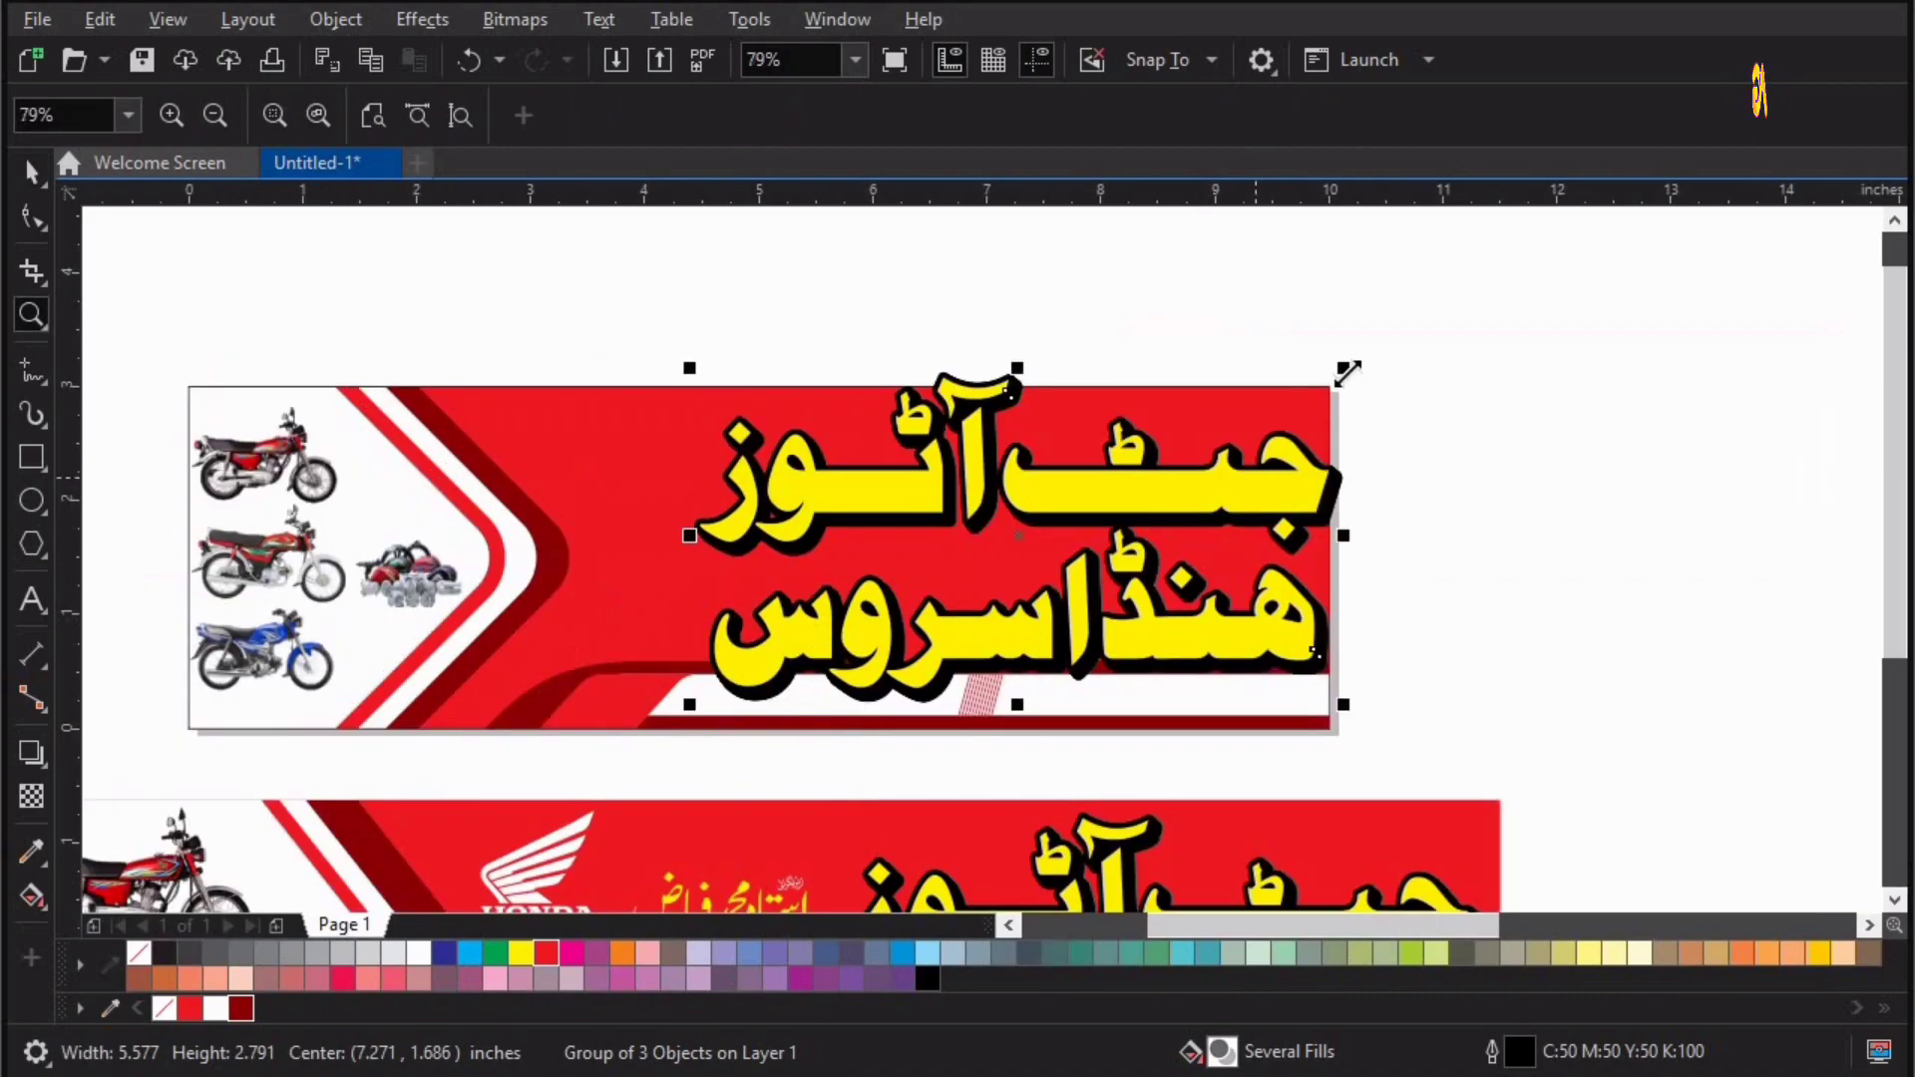
Scale the yellow headline to about 4.396 by 2.2 in and centre it at about X 7.5, Y 1.782 in
key("space")
left_click_drag(1347, 373, 1255, 417)
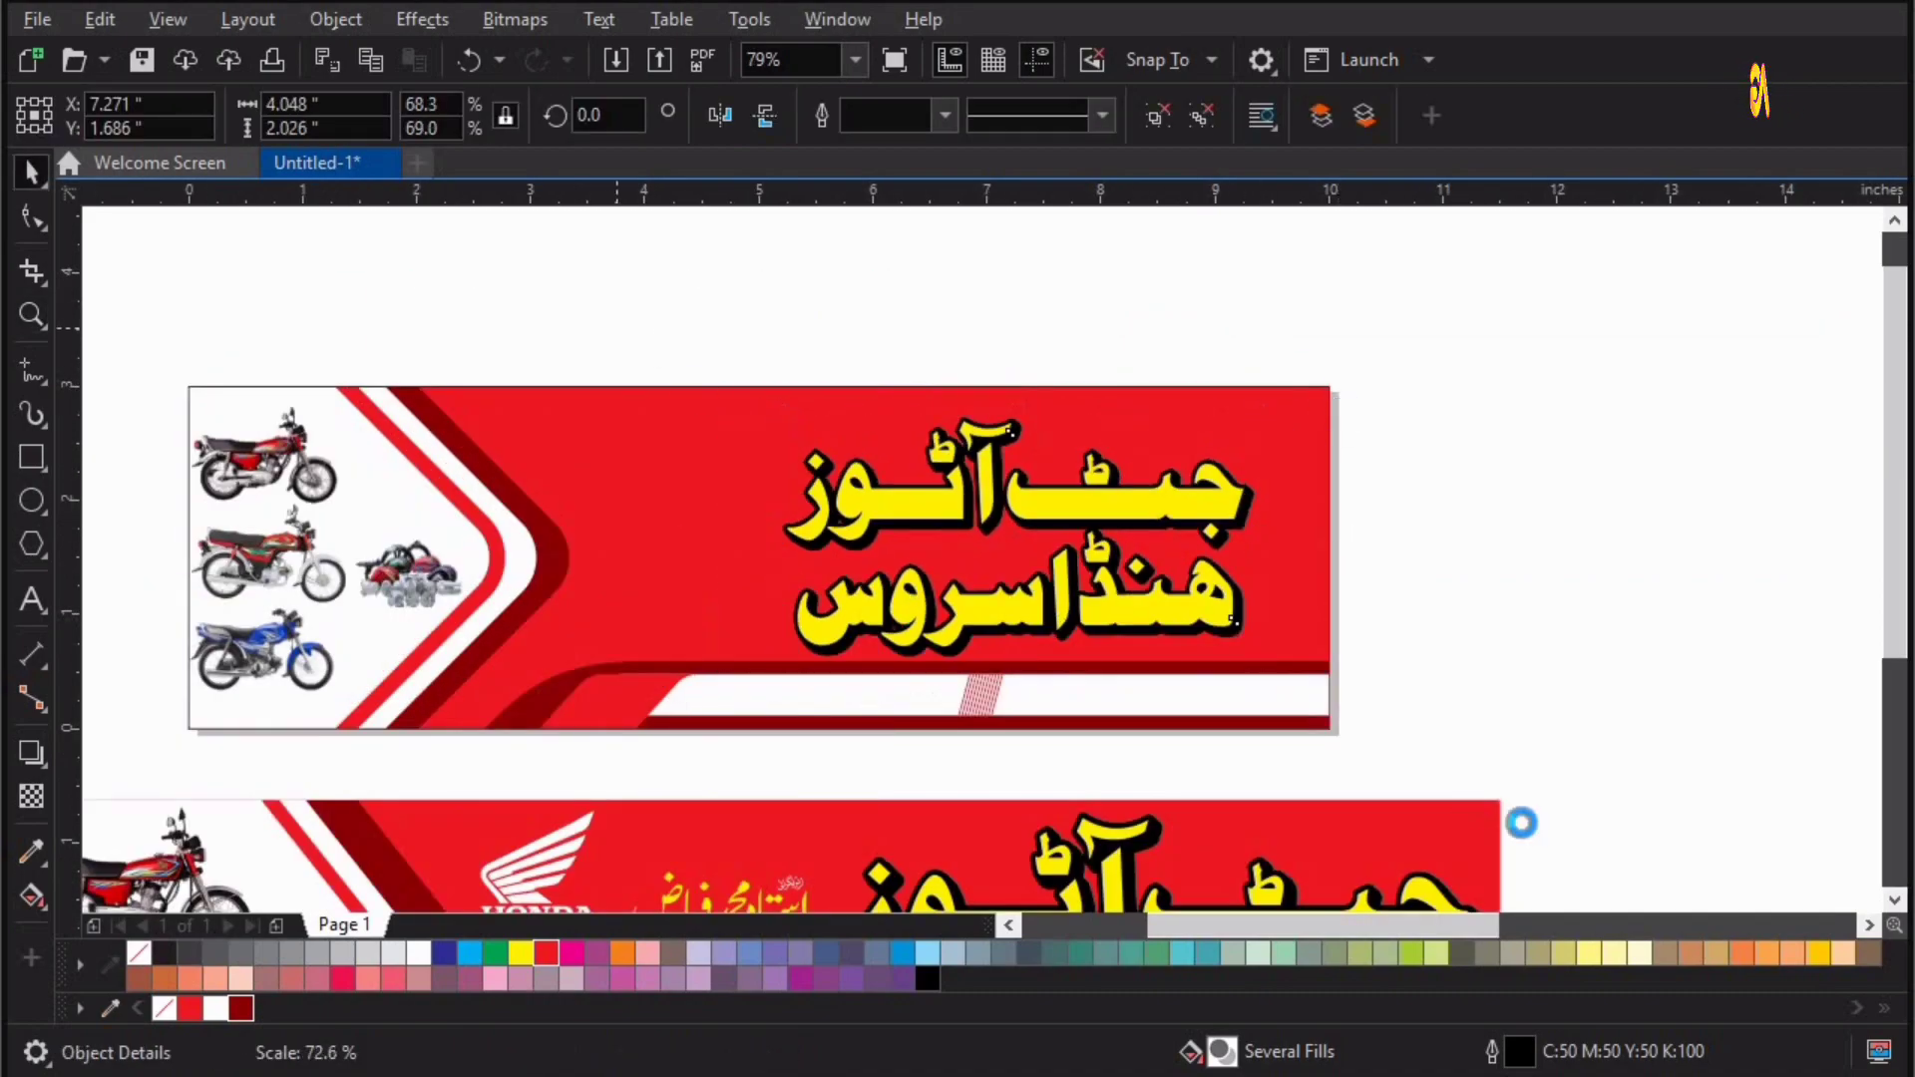
scroll(1145, 521, "up", 2)
left_click_drag(1252, 334, 1324, 300)
left_click_drag(1095, 452, 1104, 452)
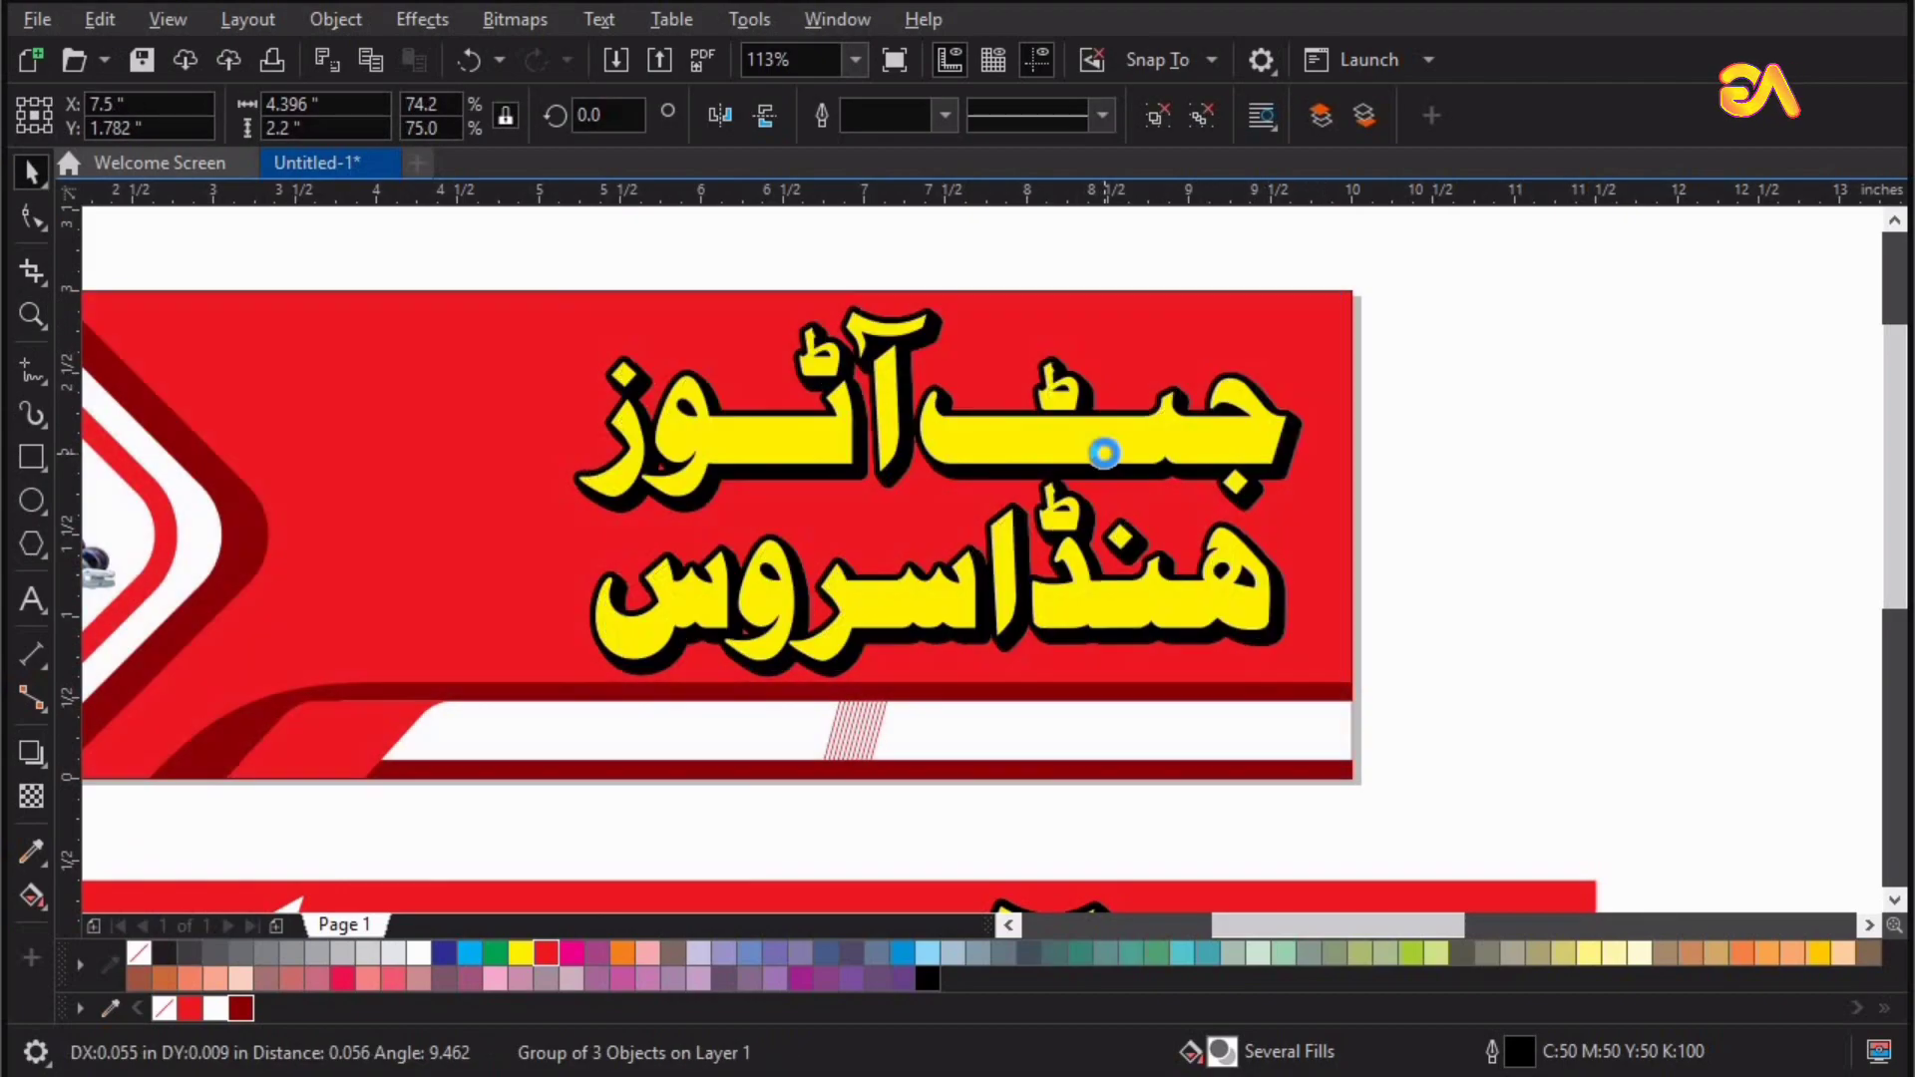
Draw a square about 0.389 in wide above the left part of the bottom strip and fill it white
key("F4")
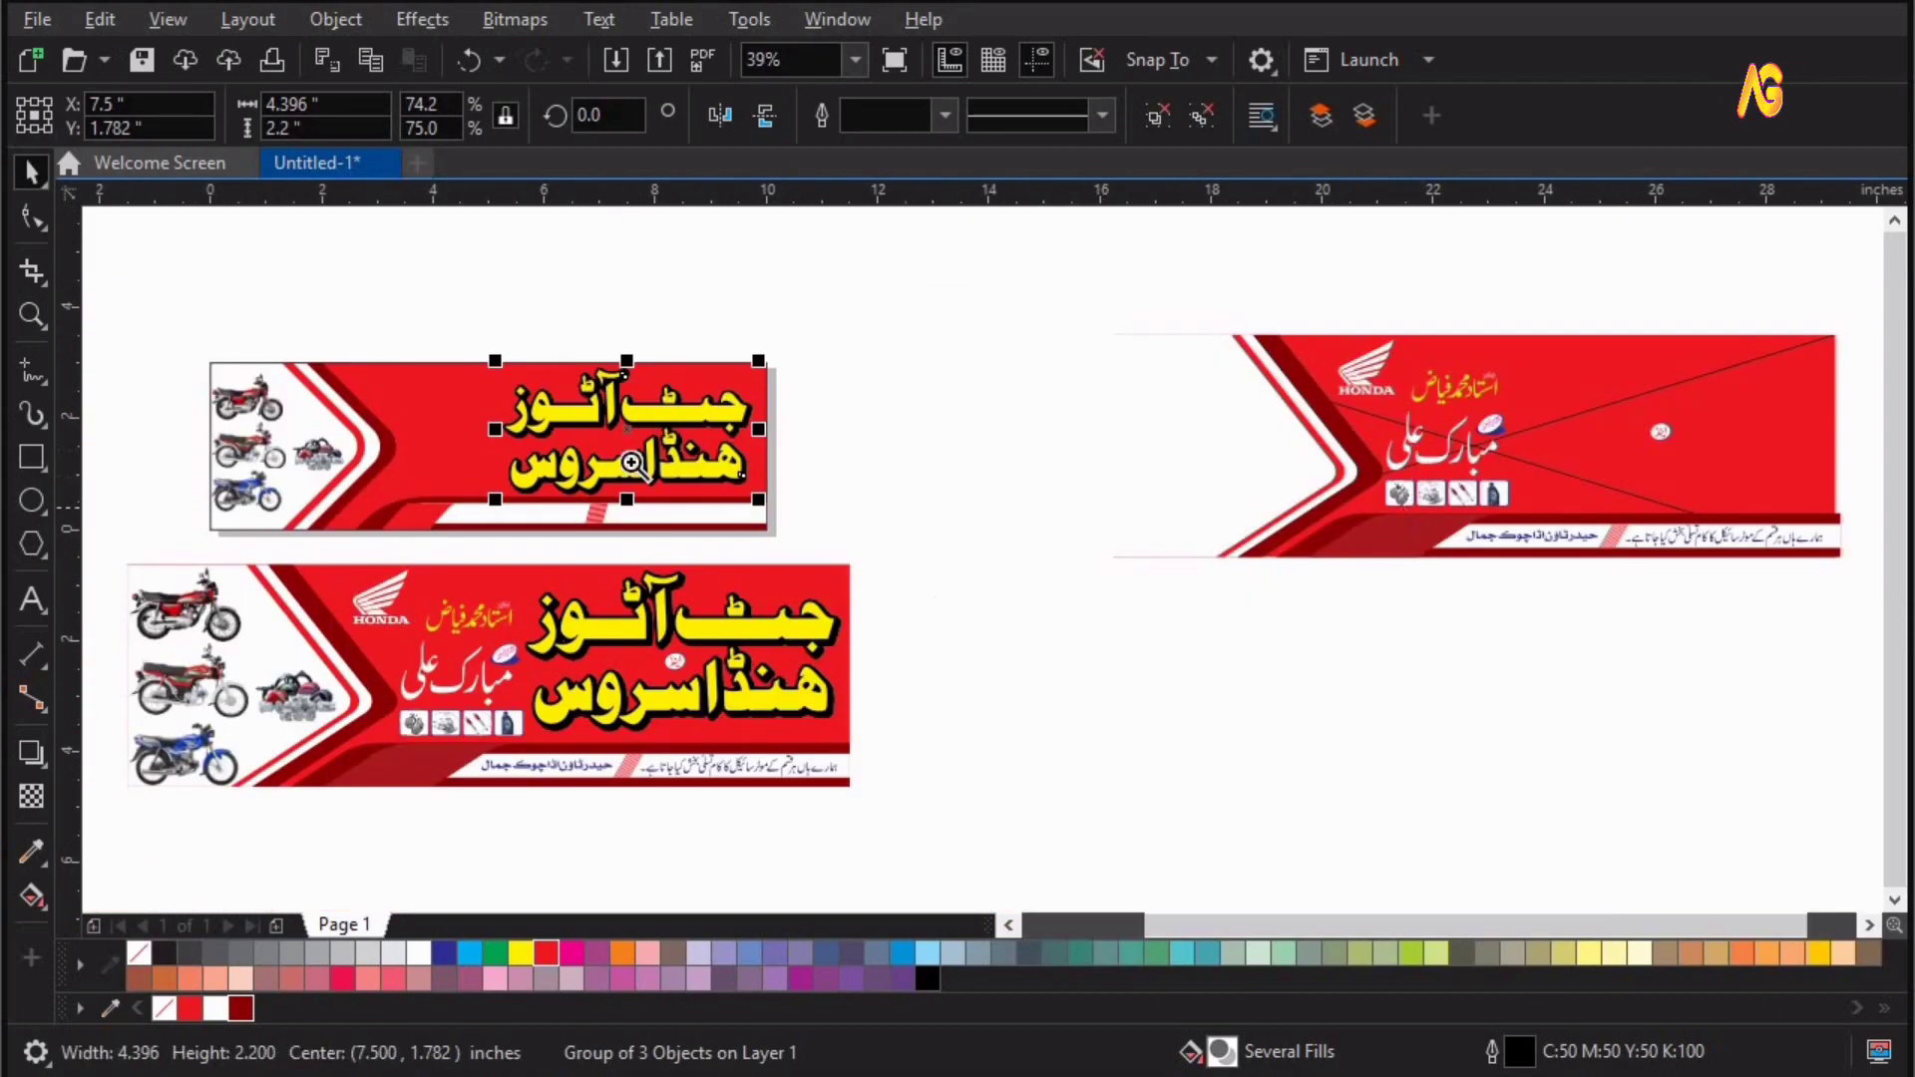
scroll(169, 554, "up", 6)
left_click(31, 458)
left_click_drag(850, 298, 917, 363)
key("z")
left_click_drag(756, 252, 1411, 557)
key("space")
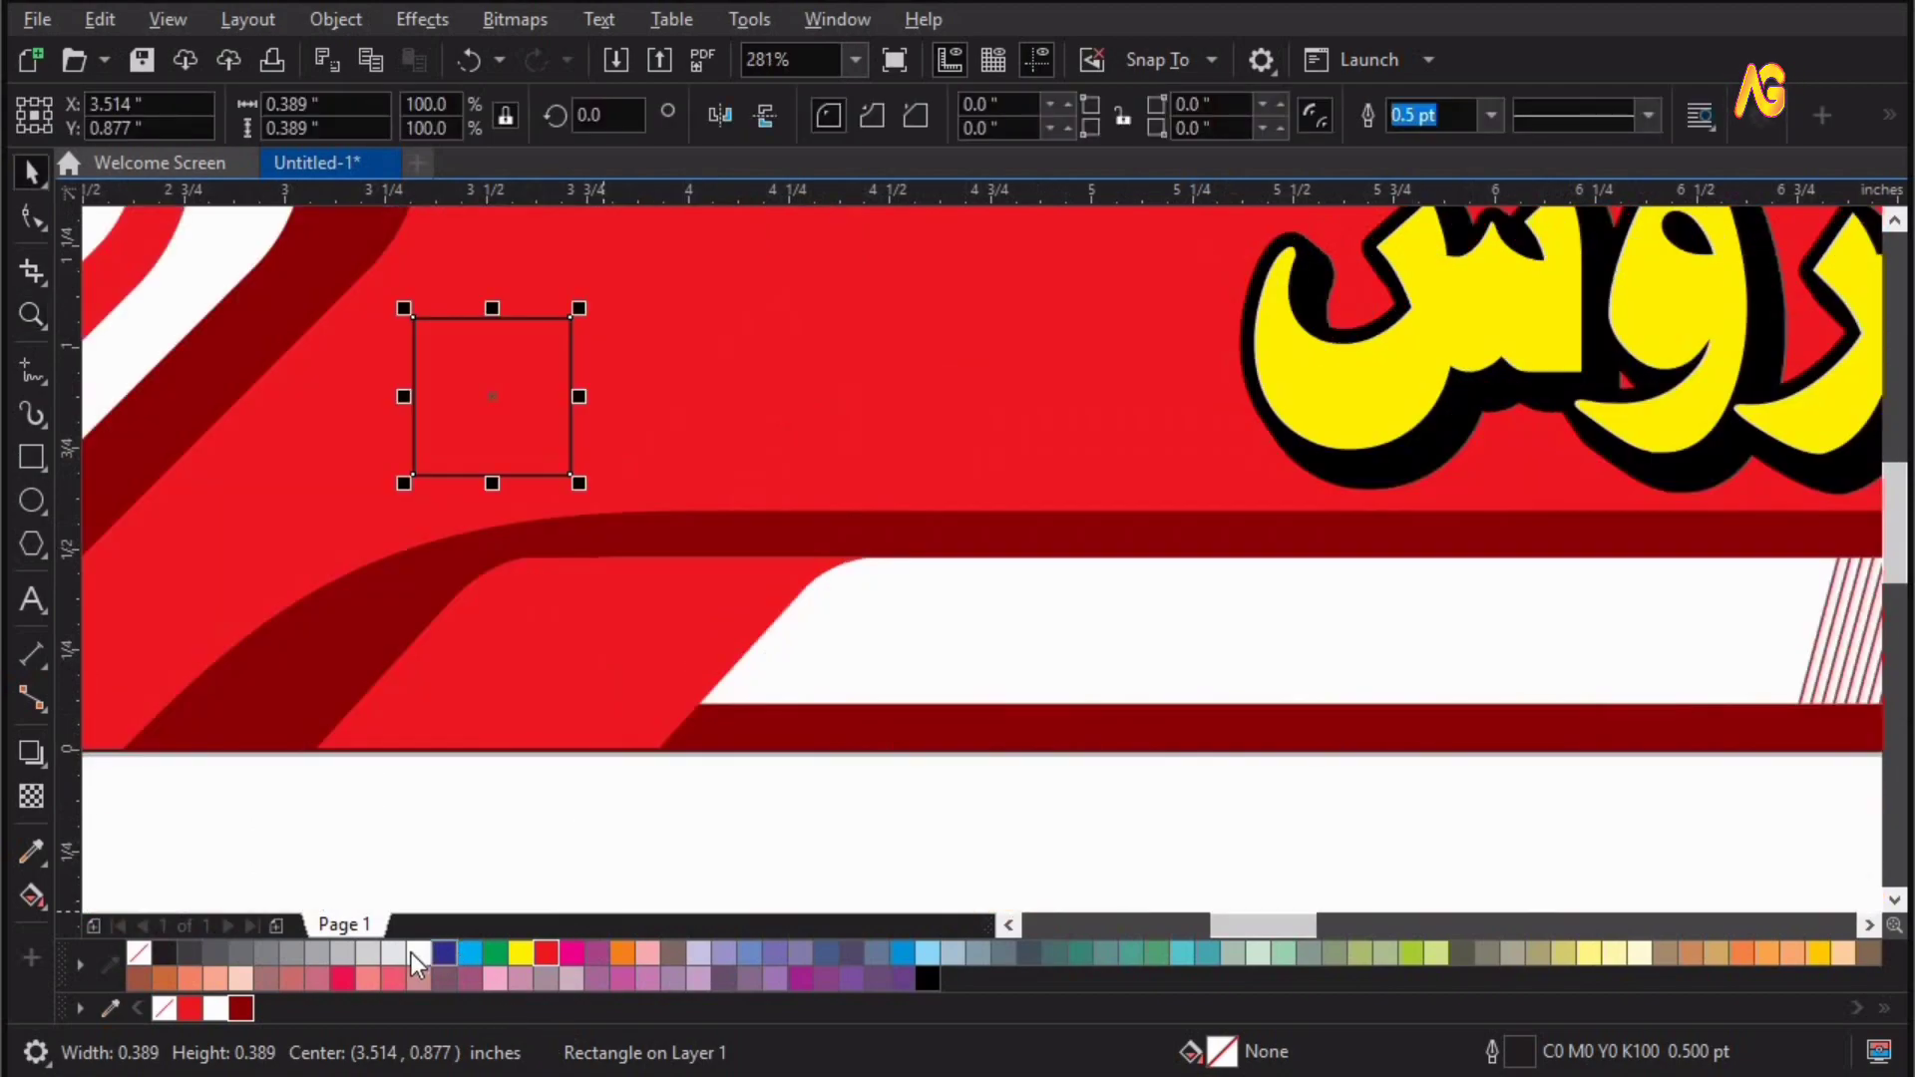
left_click(417, 952)
Duplicate the white square to its right to make an evenly spaced row of four
left_click_drag(588, 381, 684, 387)
key("ctrl+d")
key("ctrl+d")
Delete the row of four white squares
key("F4")
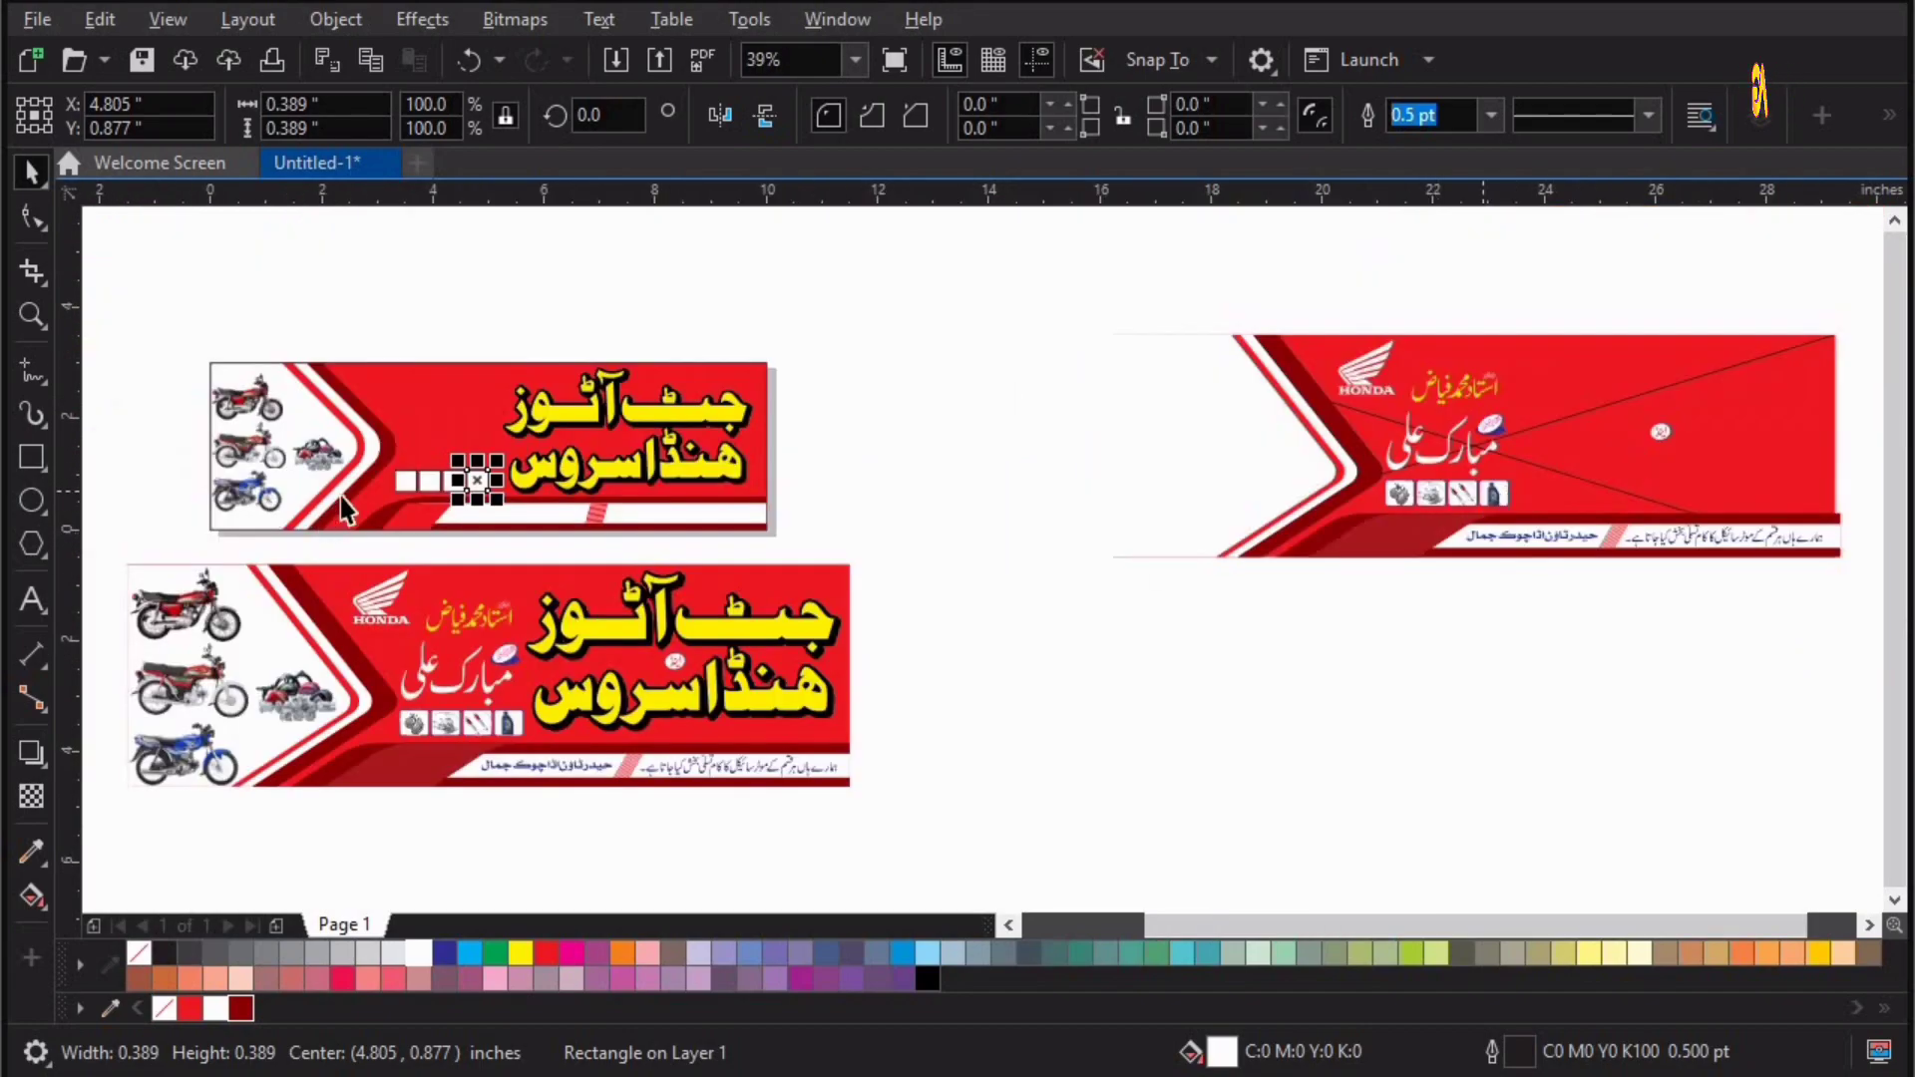
left_click_drag(536, 431, 315, 530)
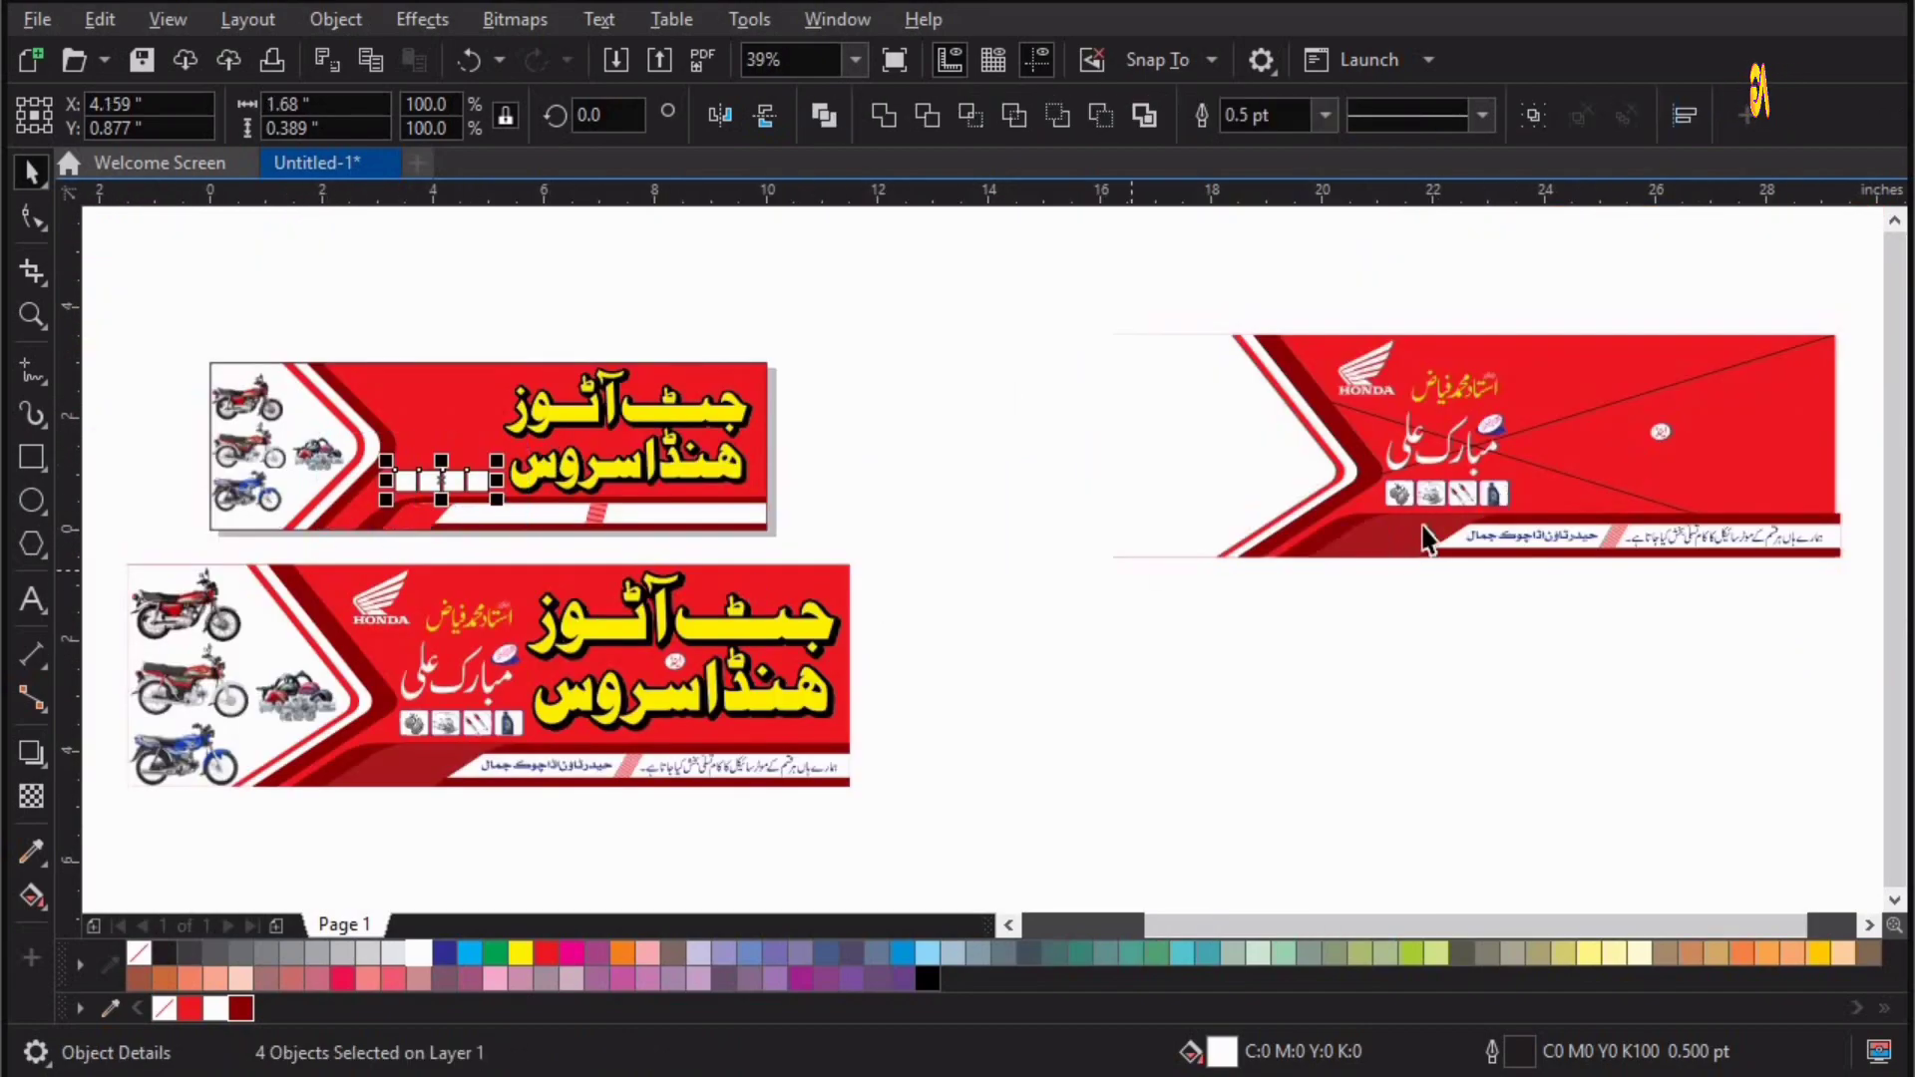
key("Escape")
Move the four framed spare-part pictures above the bottom strip and scale the row to about 2.02 by 0.409 in
left_click_drag(1443, 506, 434, 486)
key("F2")
left_click_drag(203, 403, 629, 593)
left_click_drag(1097, 505, 1103, 523)
left_click_drag(835, 444, 887, 455)
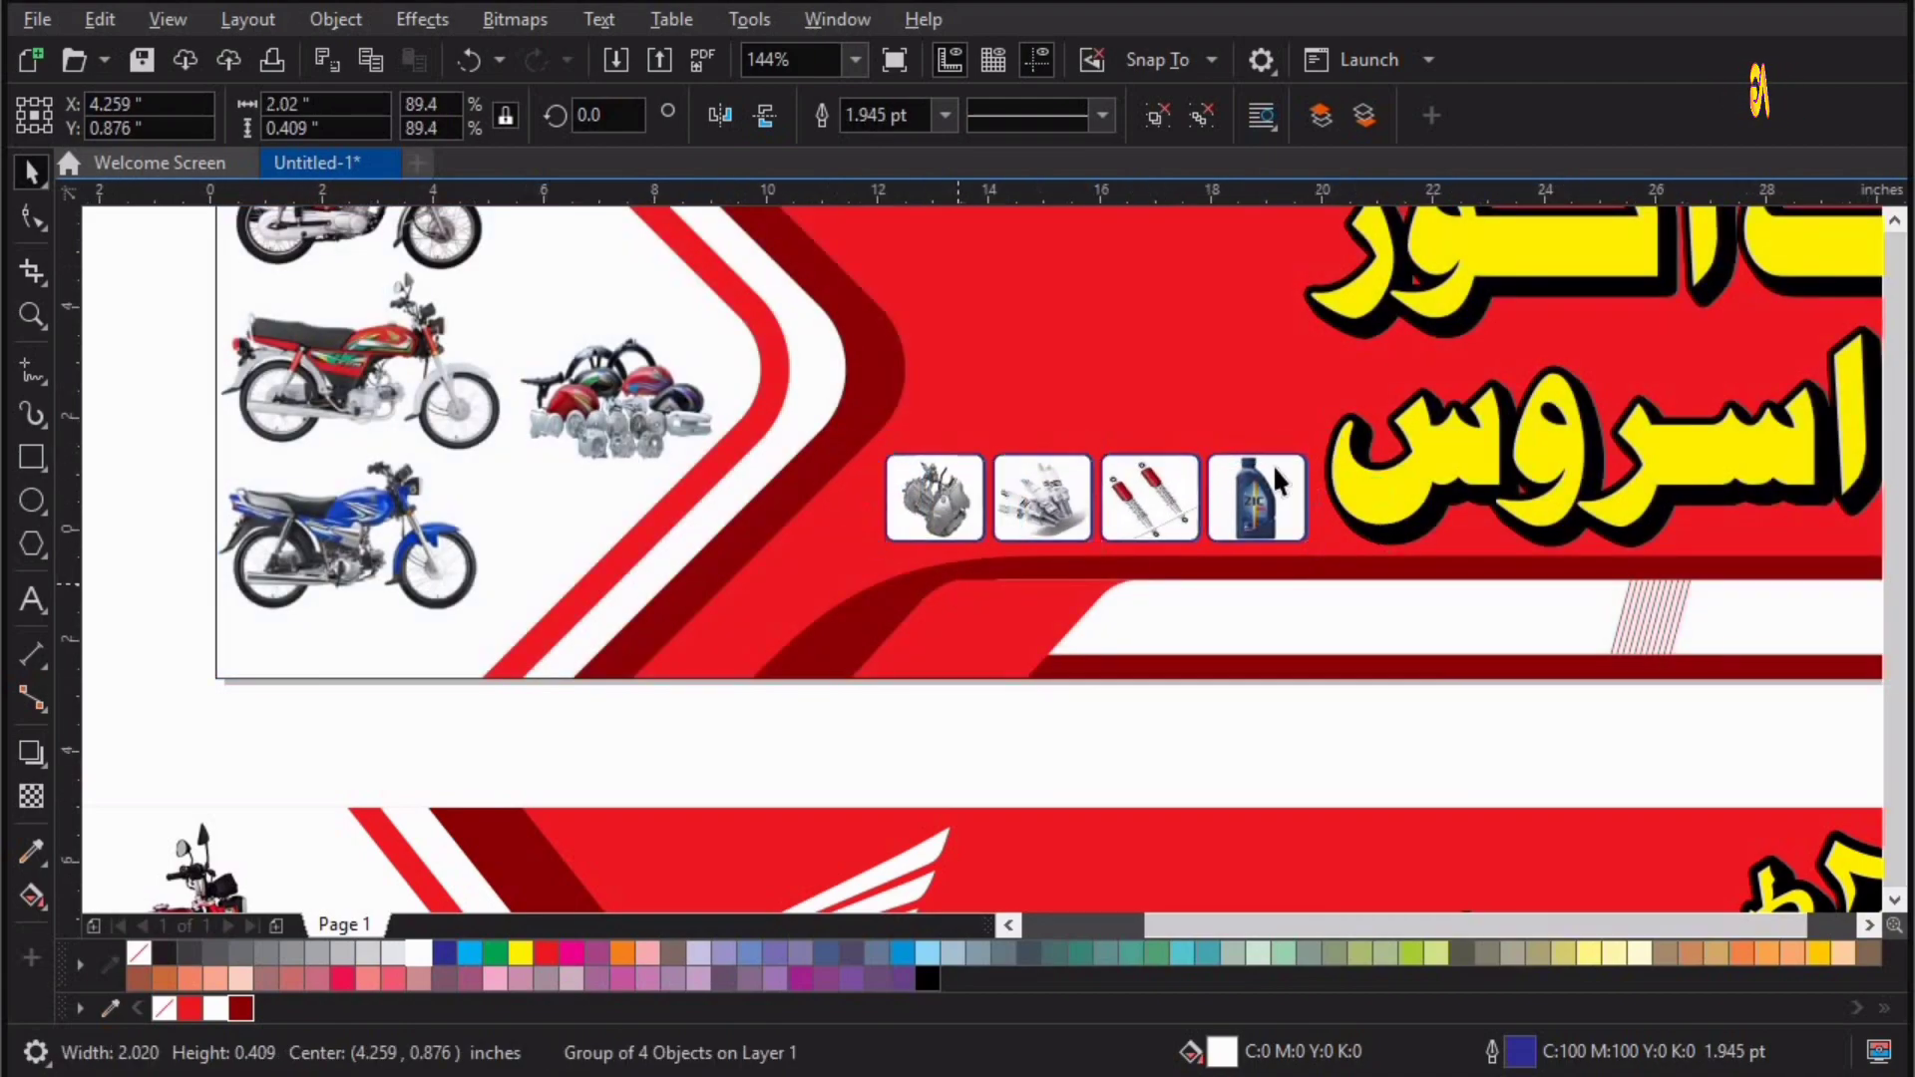
Move the white Honda logo from the extracted copy onto the red area above the spare-part pictures
key("F4")
left_click_drag(1382, 389, 411, 408)
key("z")
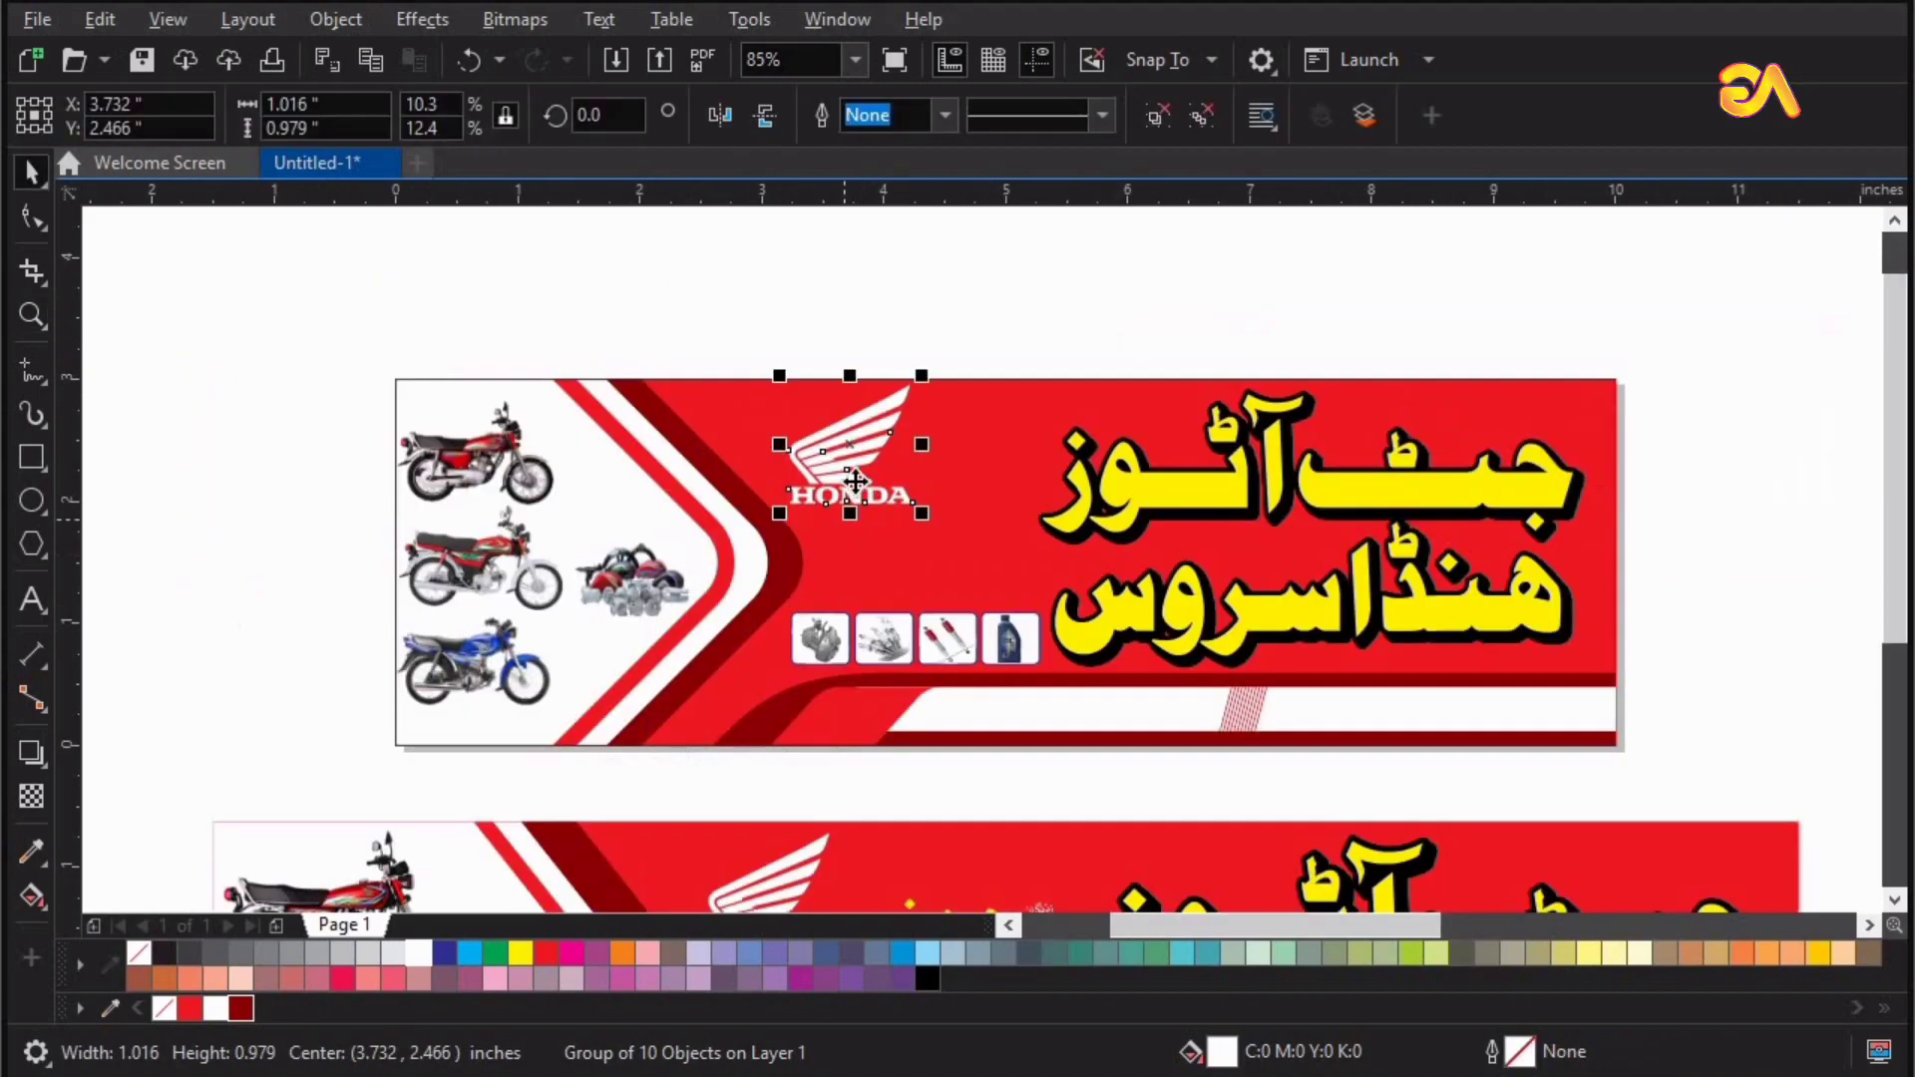
left_click_drag(855, 481, 856, 493)
Move the yellow and white Urdu name lines and their small oval badge from the extracted copy onto the page
key("F4")
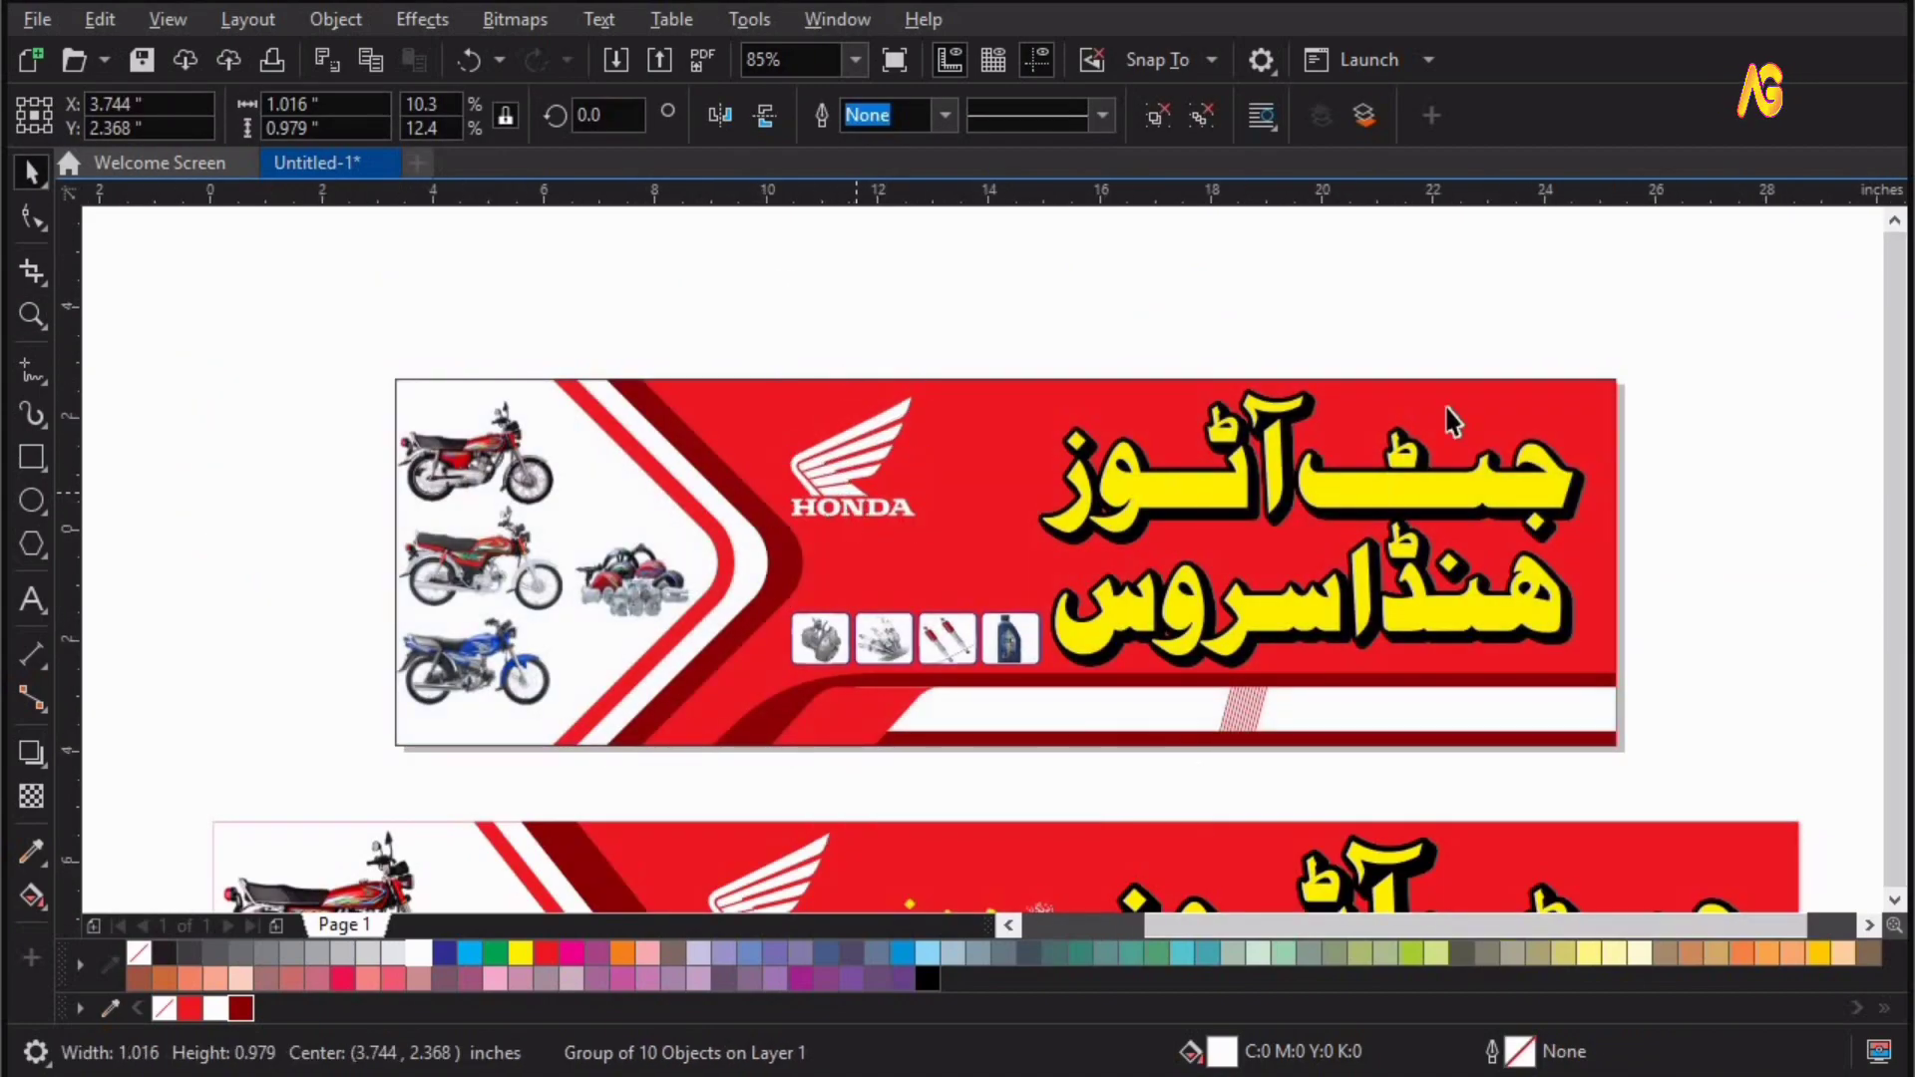
key("F3")
left_click_drag(1348, 524, 1569, 280)
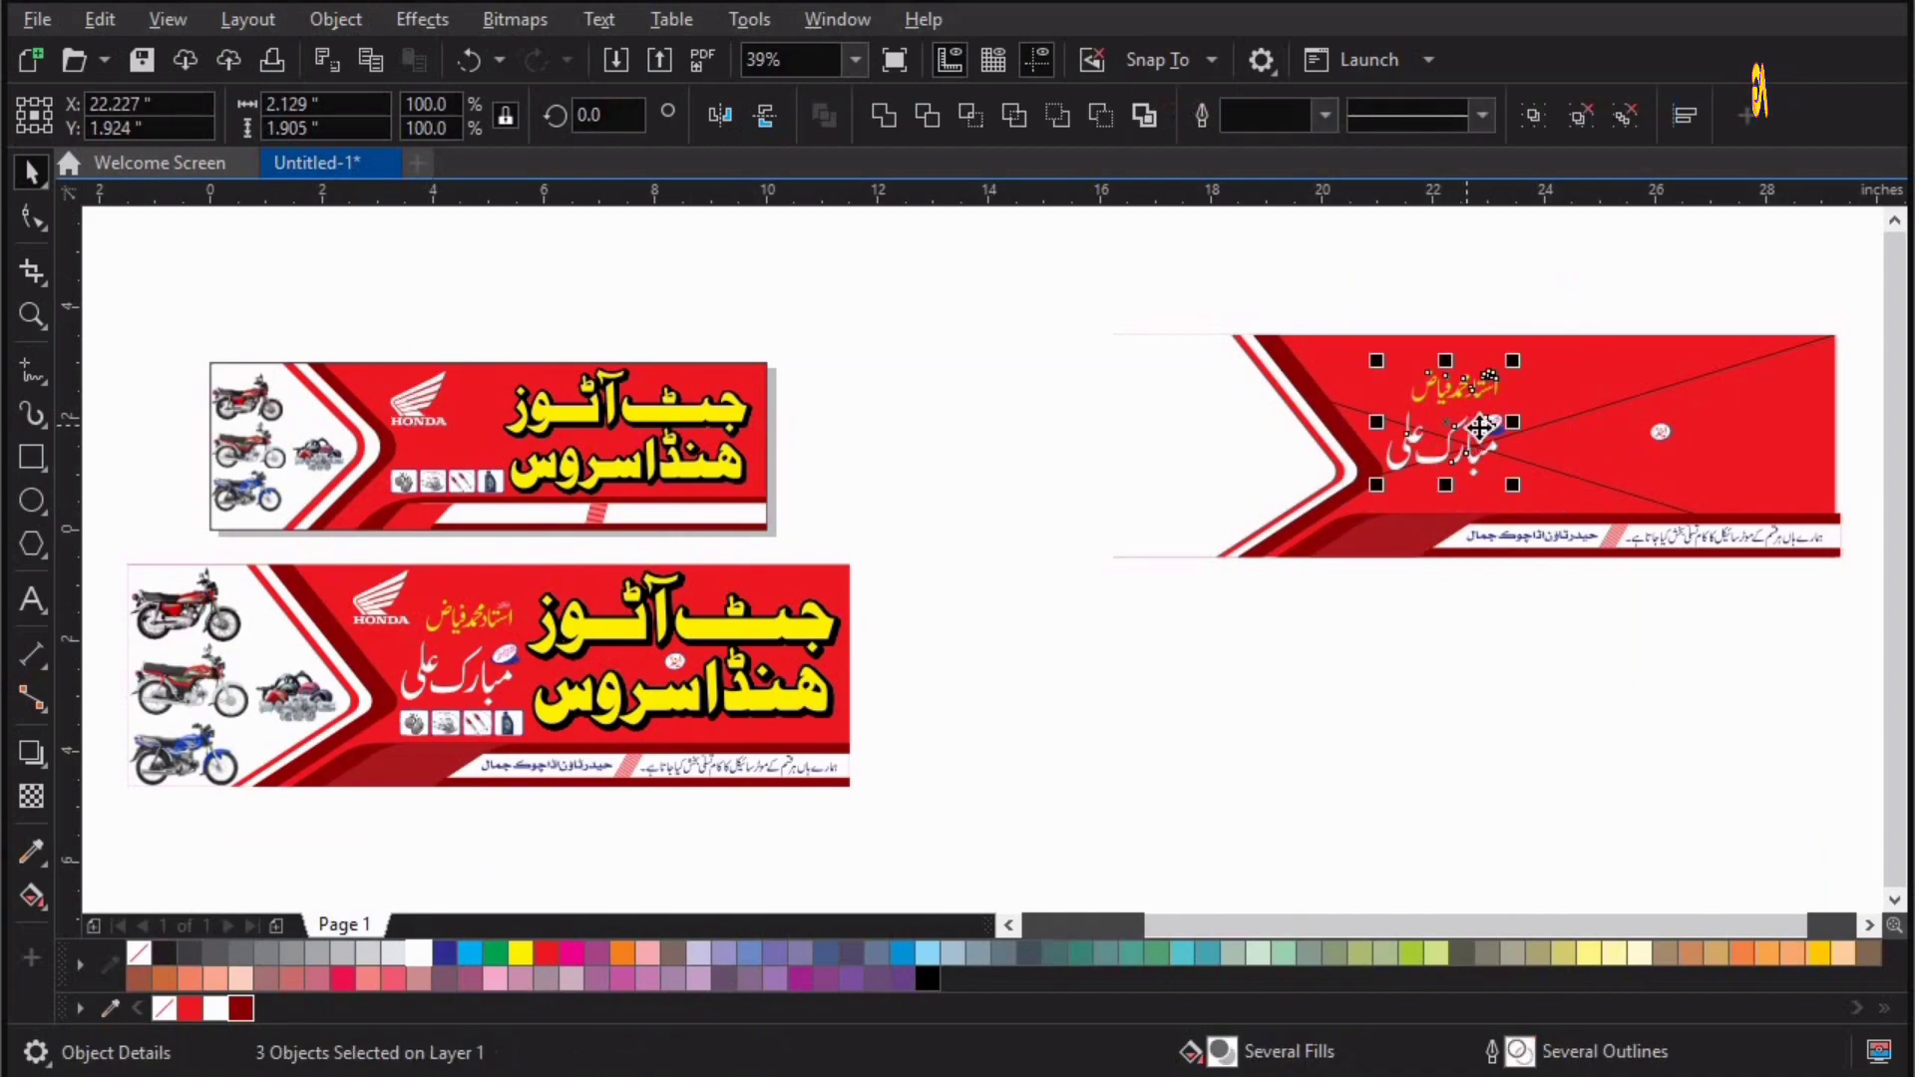
left_click_drag(895, 393, 481, 408)
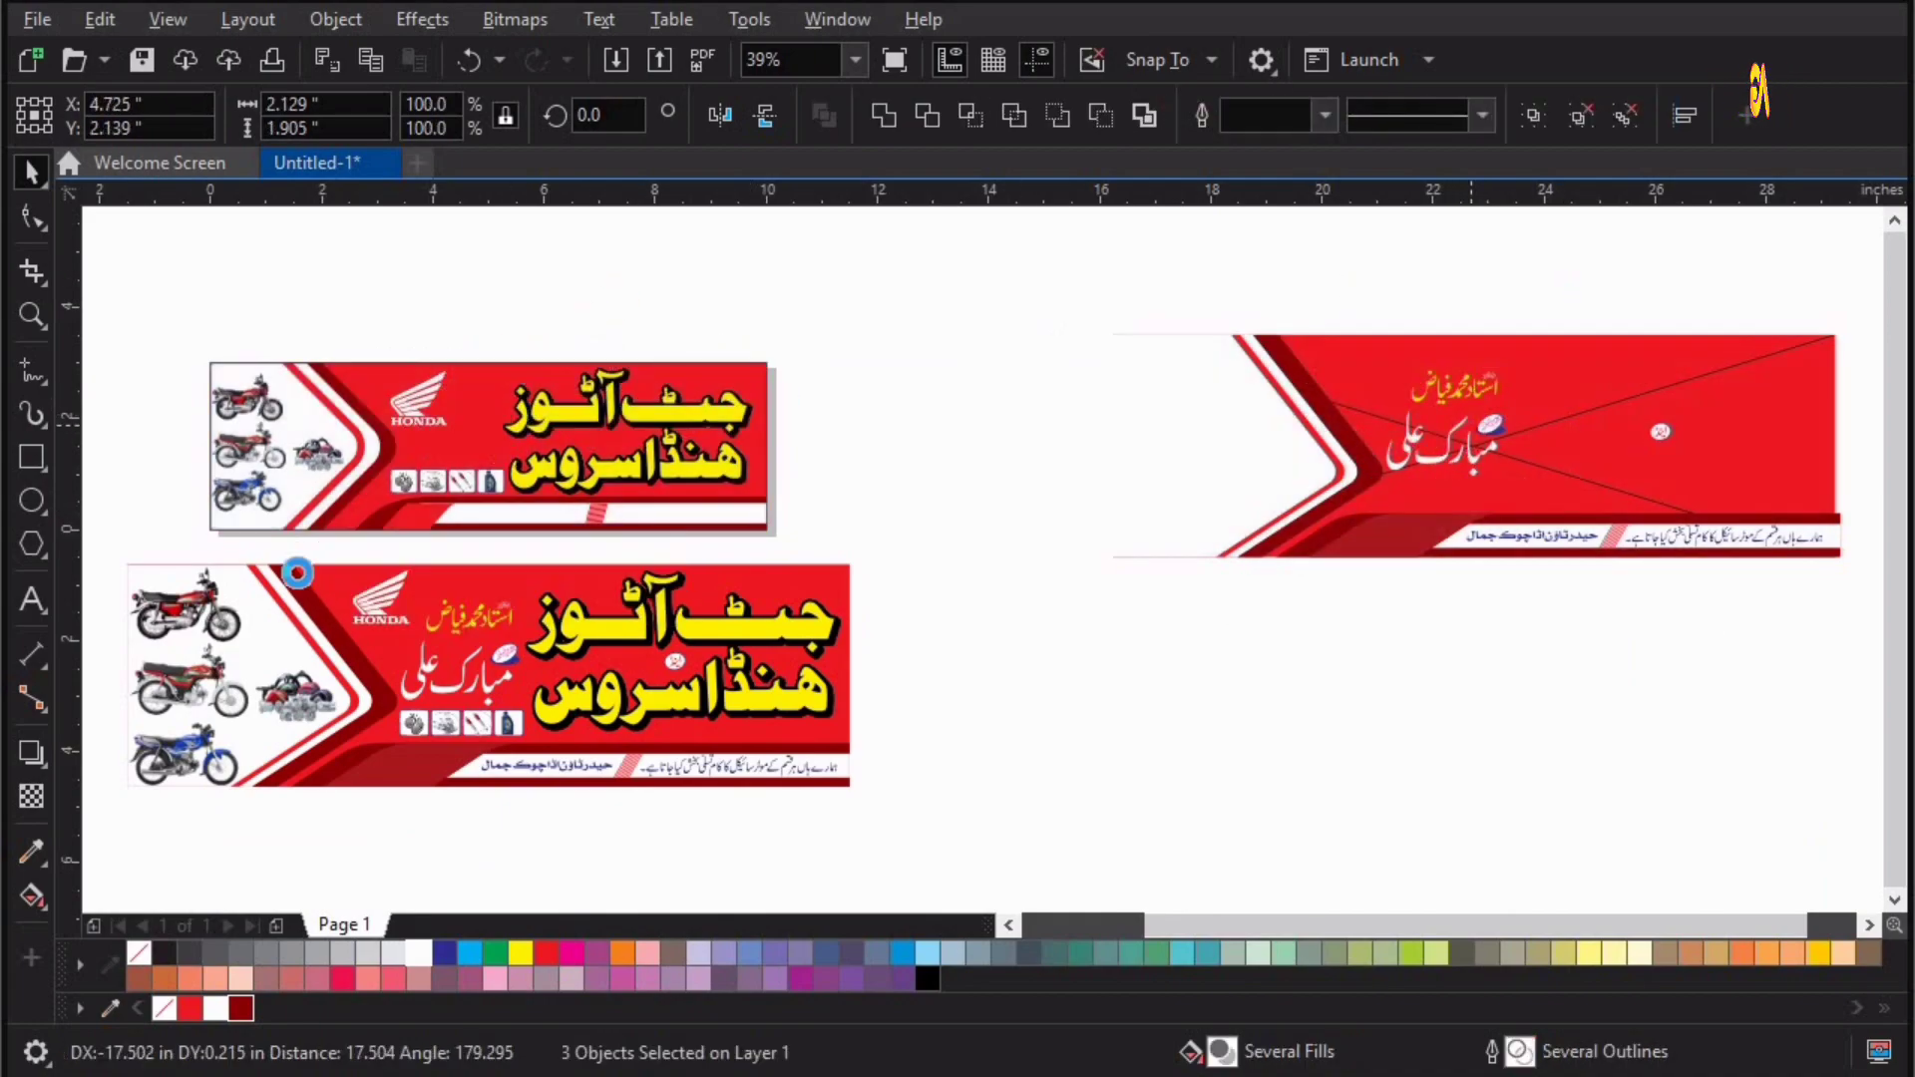
Scale down the name lettering with its badge and place it above the spare-part pictures, beside the headline
key("z")
left_click_drag(807, 515, 109, 359)
left_click_drag(1184, 376, 1112, 411)
key("z")
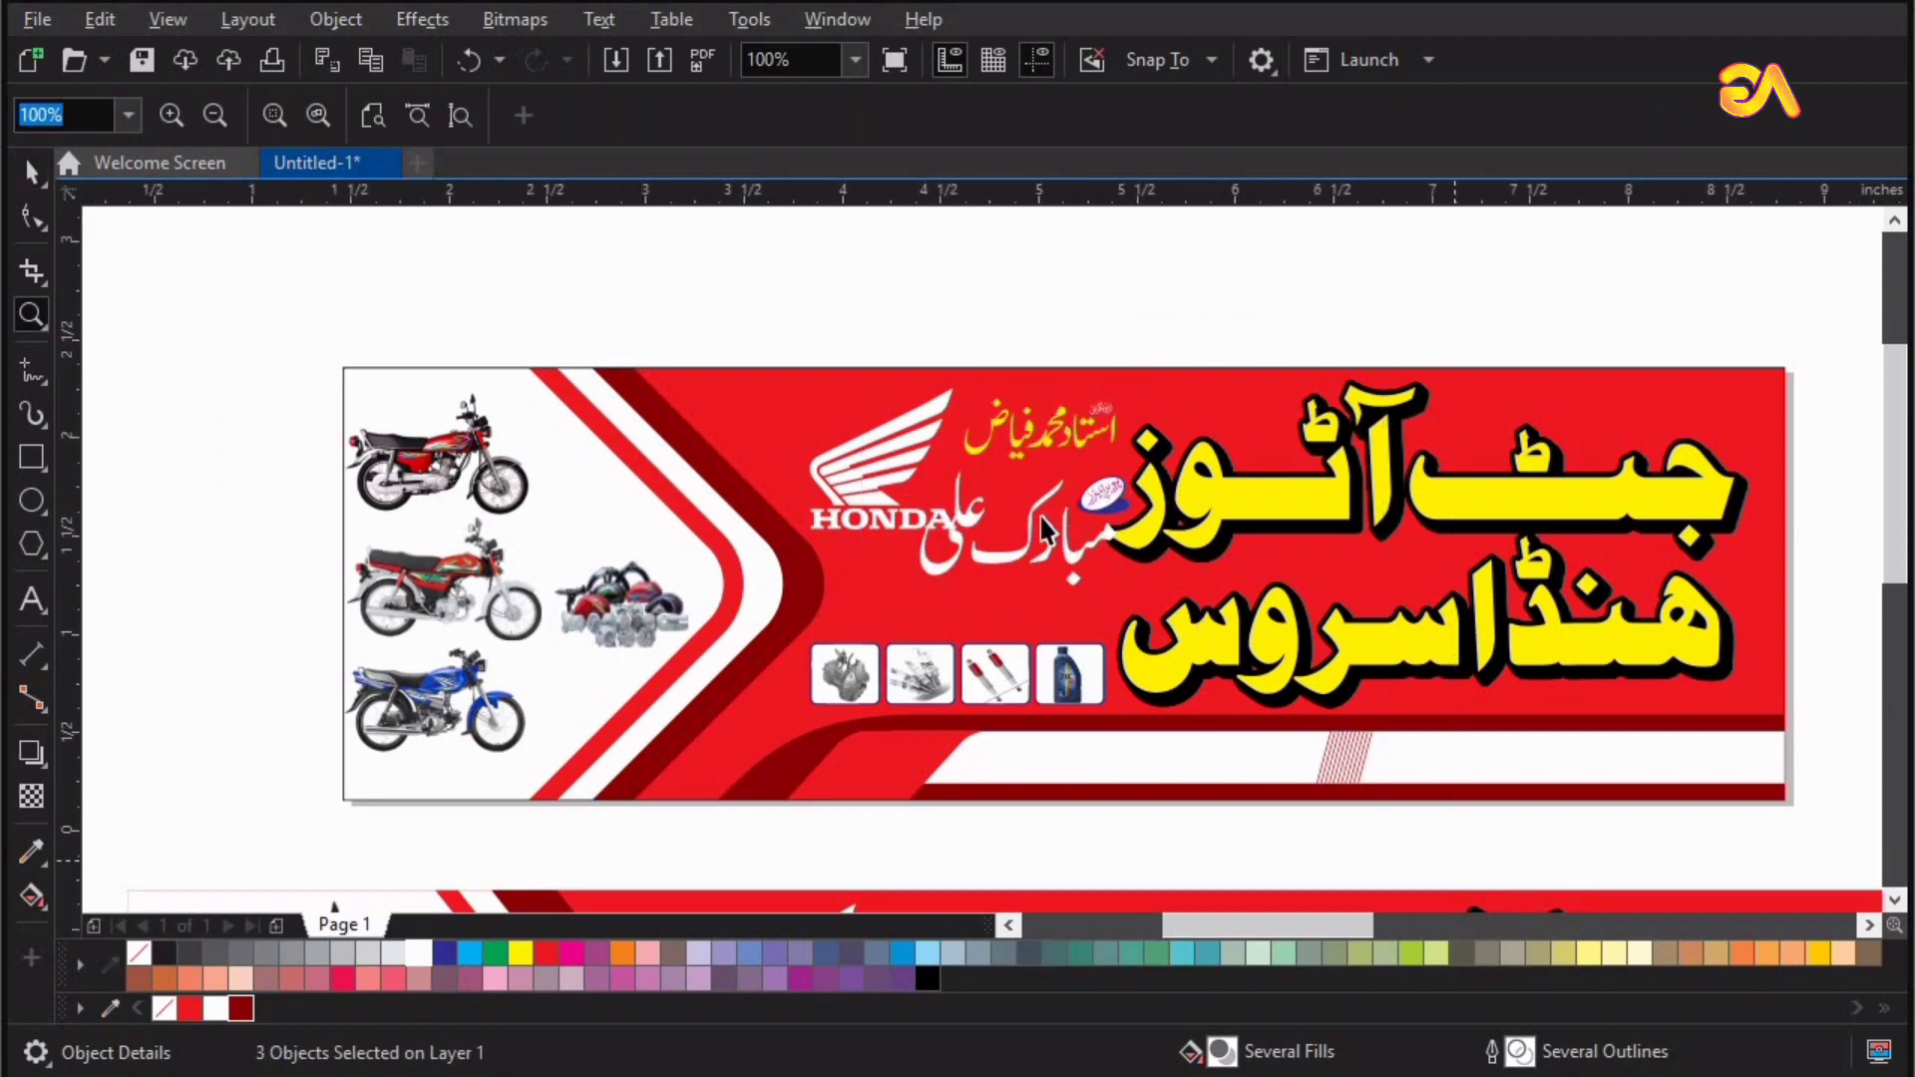
left_click(1043, 528)
key("space")
left_click_drag(1027, 547, 843, 512)
Move the Honda logo up and to the left of the name lettering and scale it to about 0.801 by 0.771 in
left_click(714, 399)
left_click_drag(714, 399, 671, 366)
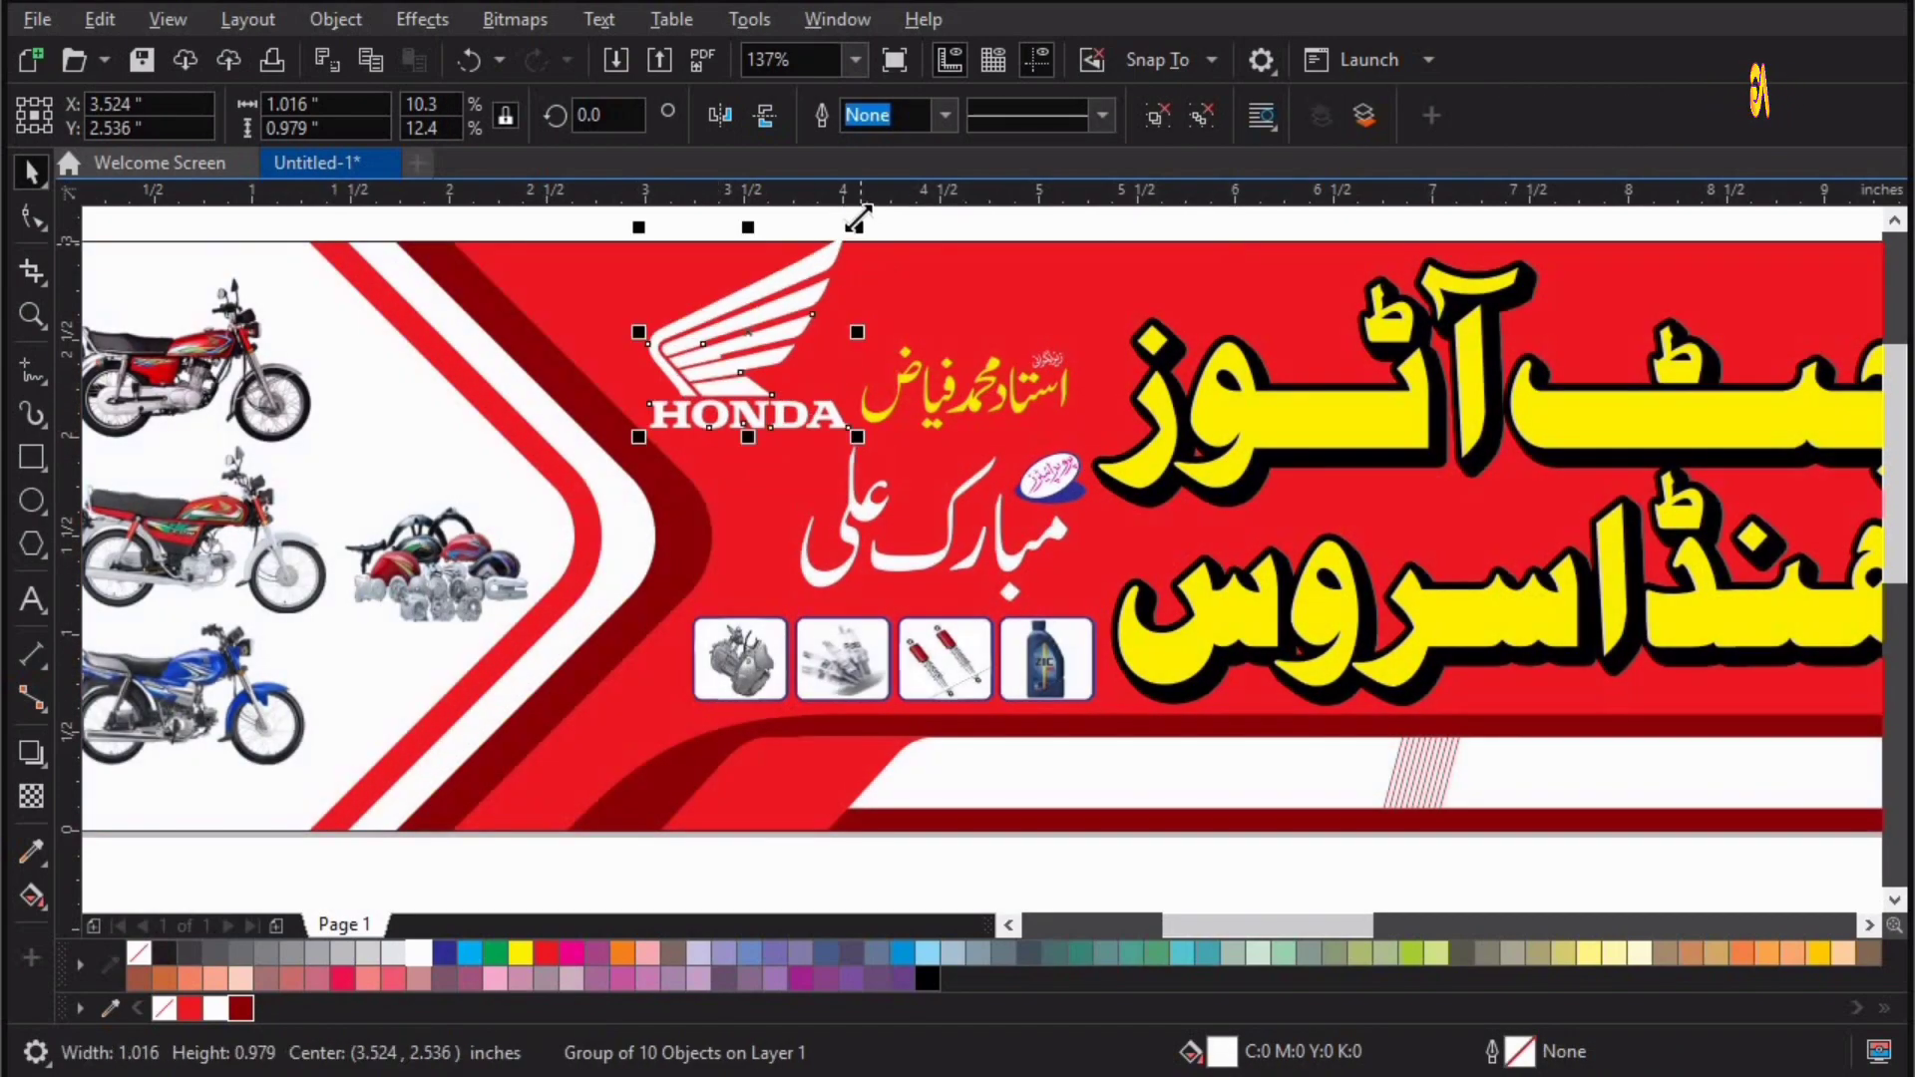
left_click_drag(853, 259, 788, 280)
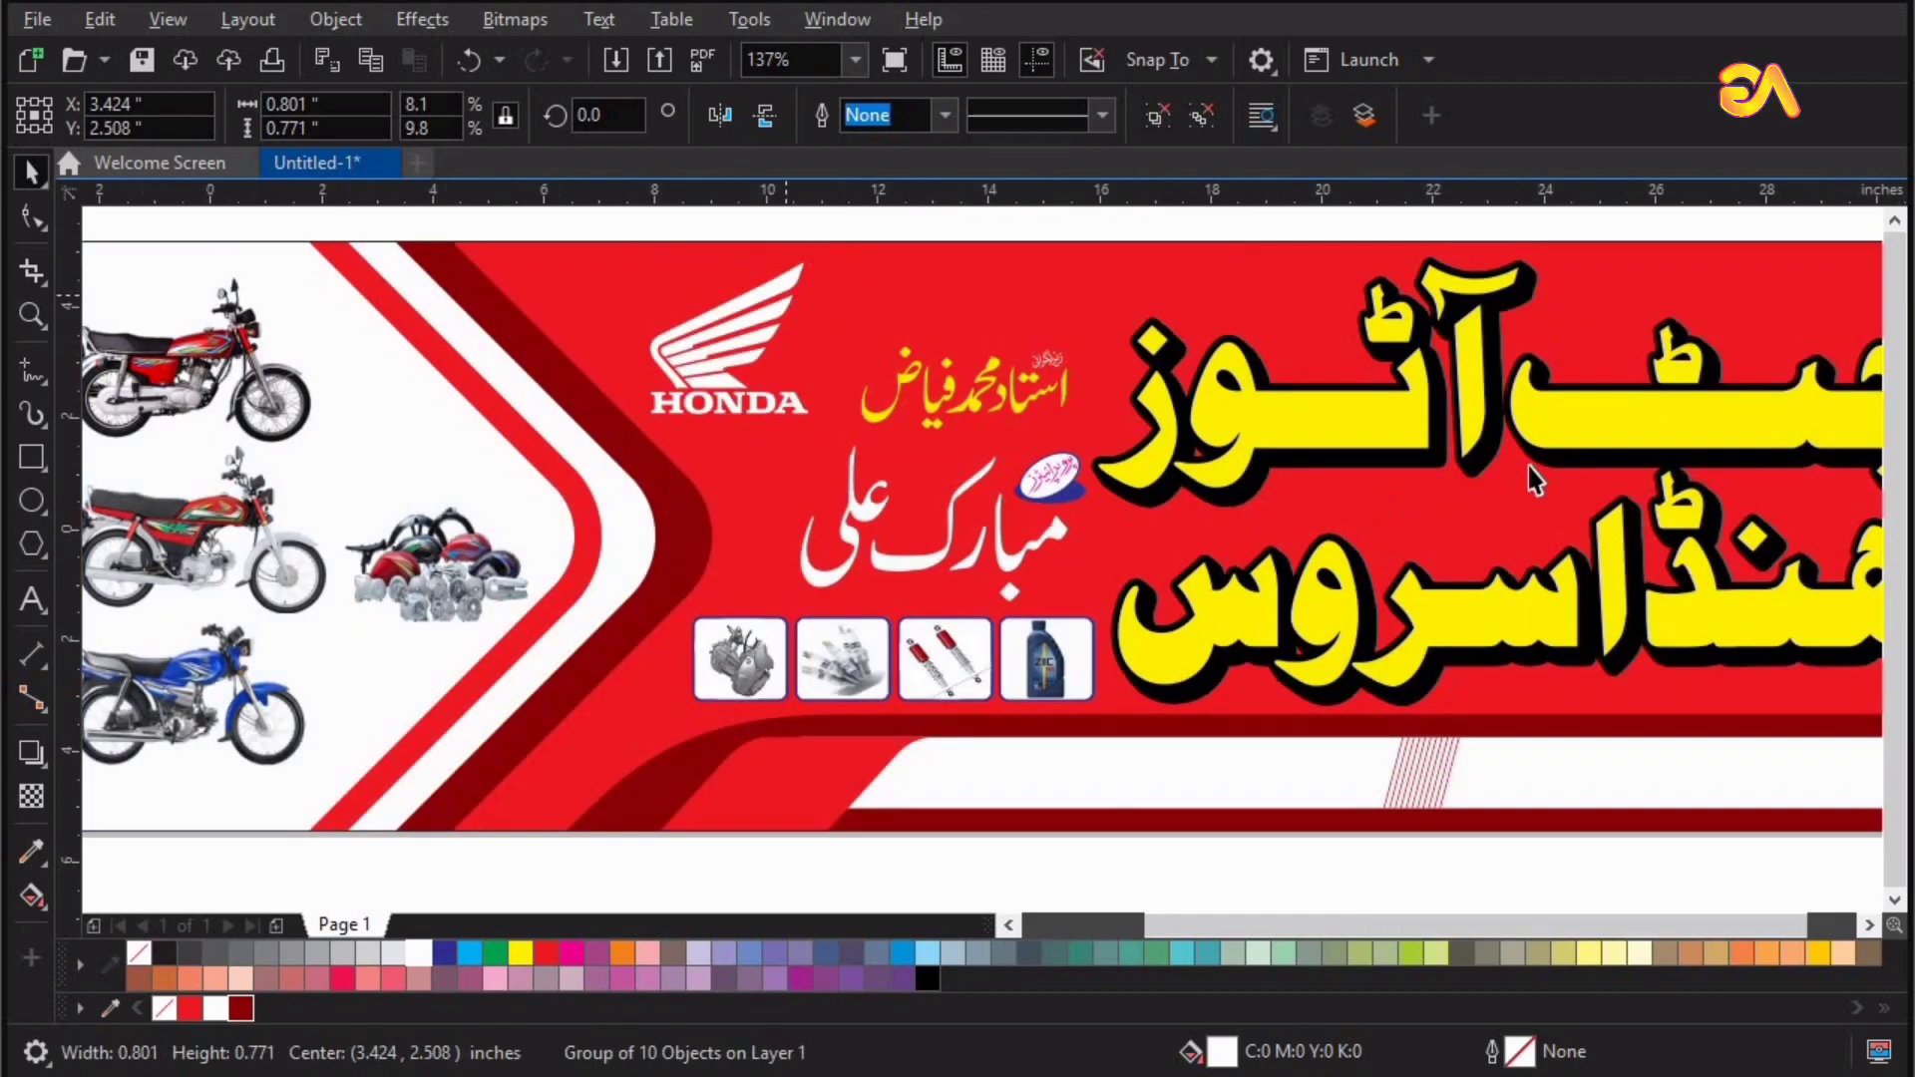
Move the small white oval badge with red lettering between the two headline lines
key("F4")
left_click_drag(1660, 431, 625, 446)
key("z")
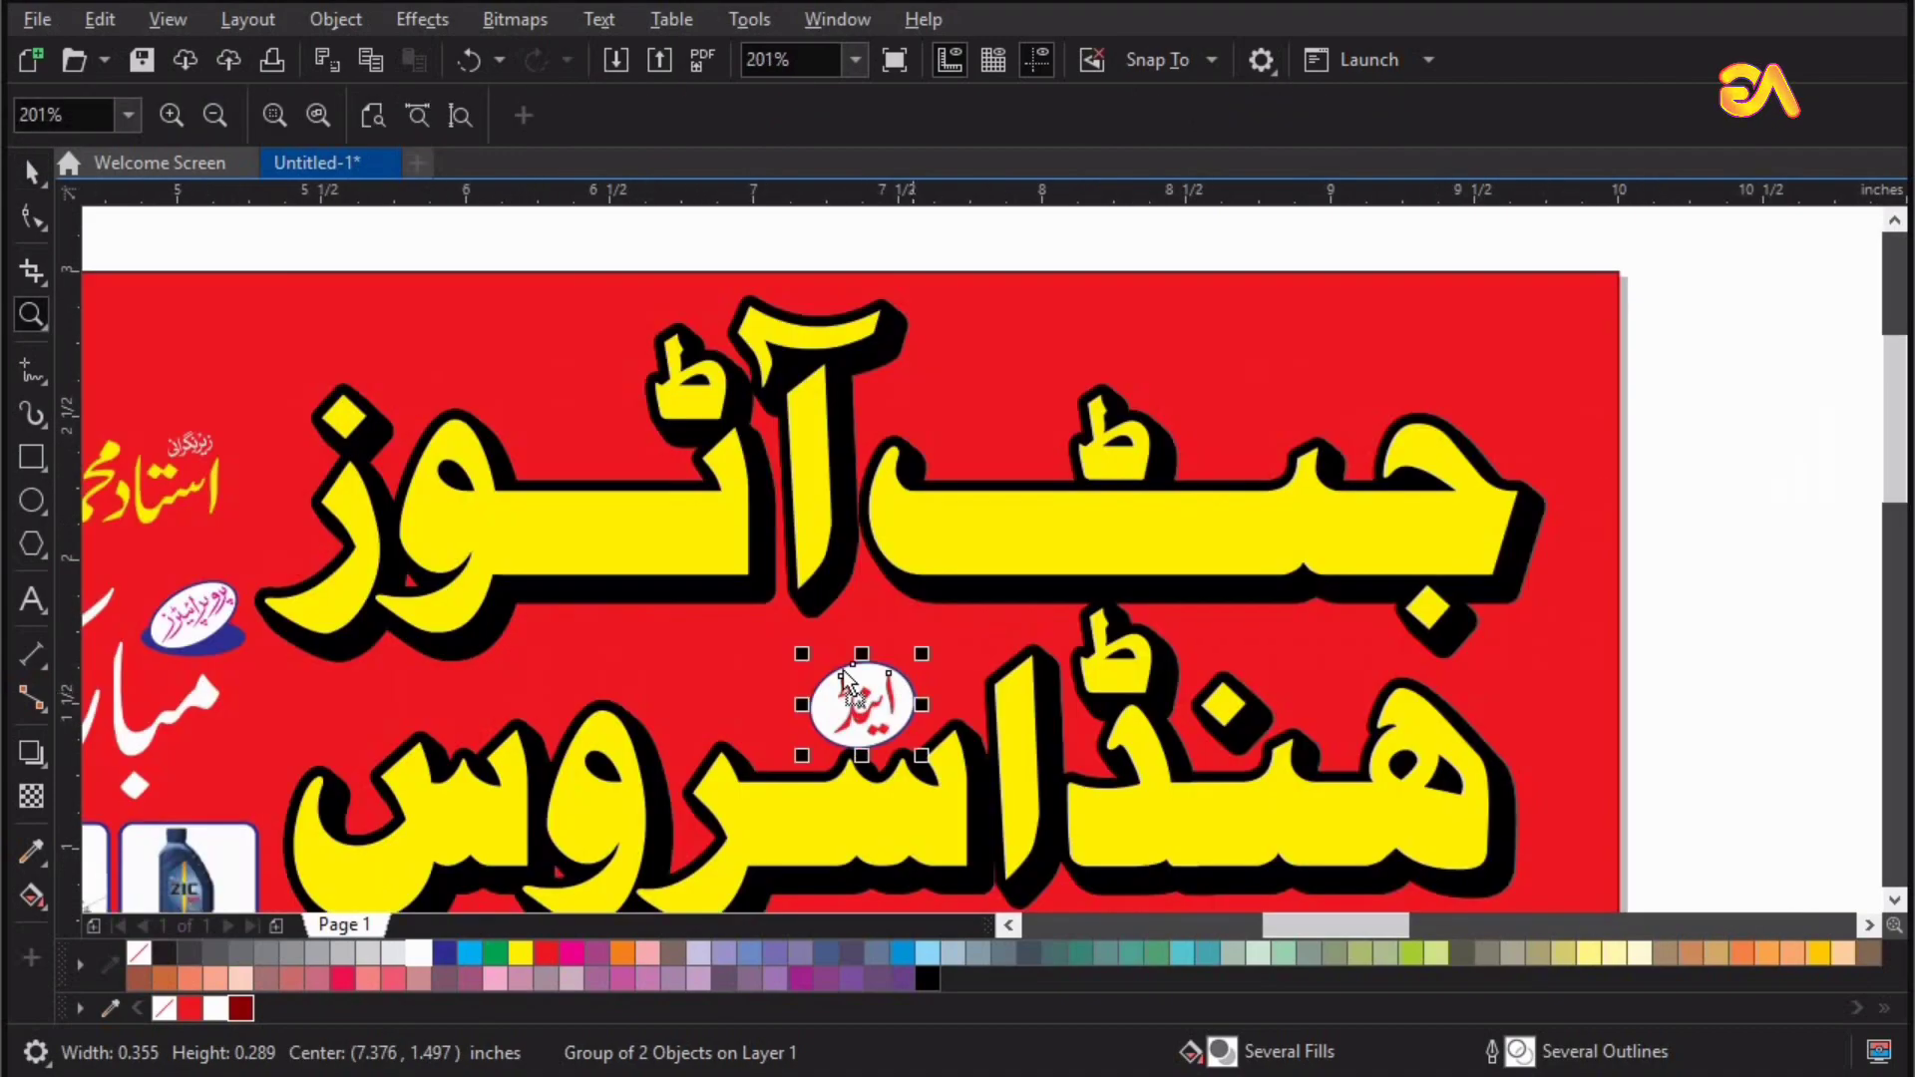
Nudge the small white oval badge up and slightly left within the gap between the two headline lines
key("space")
left_click_drag(857, 702, 843, 668)
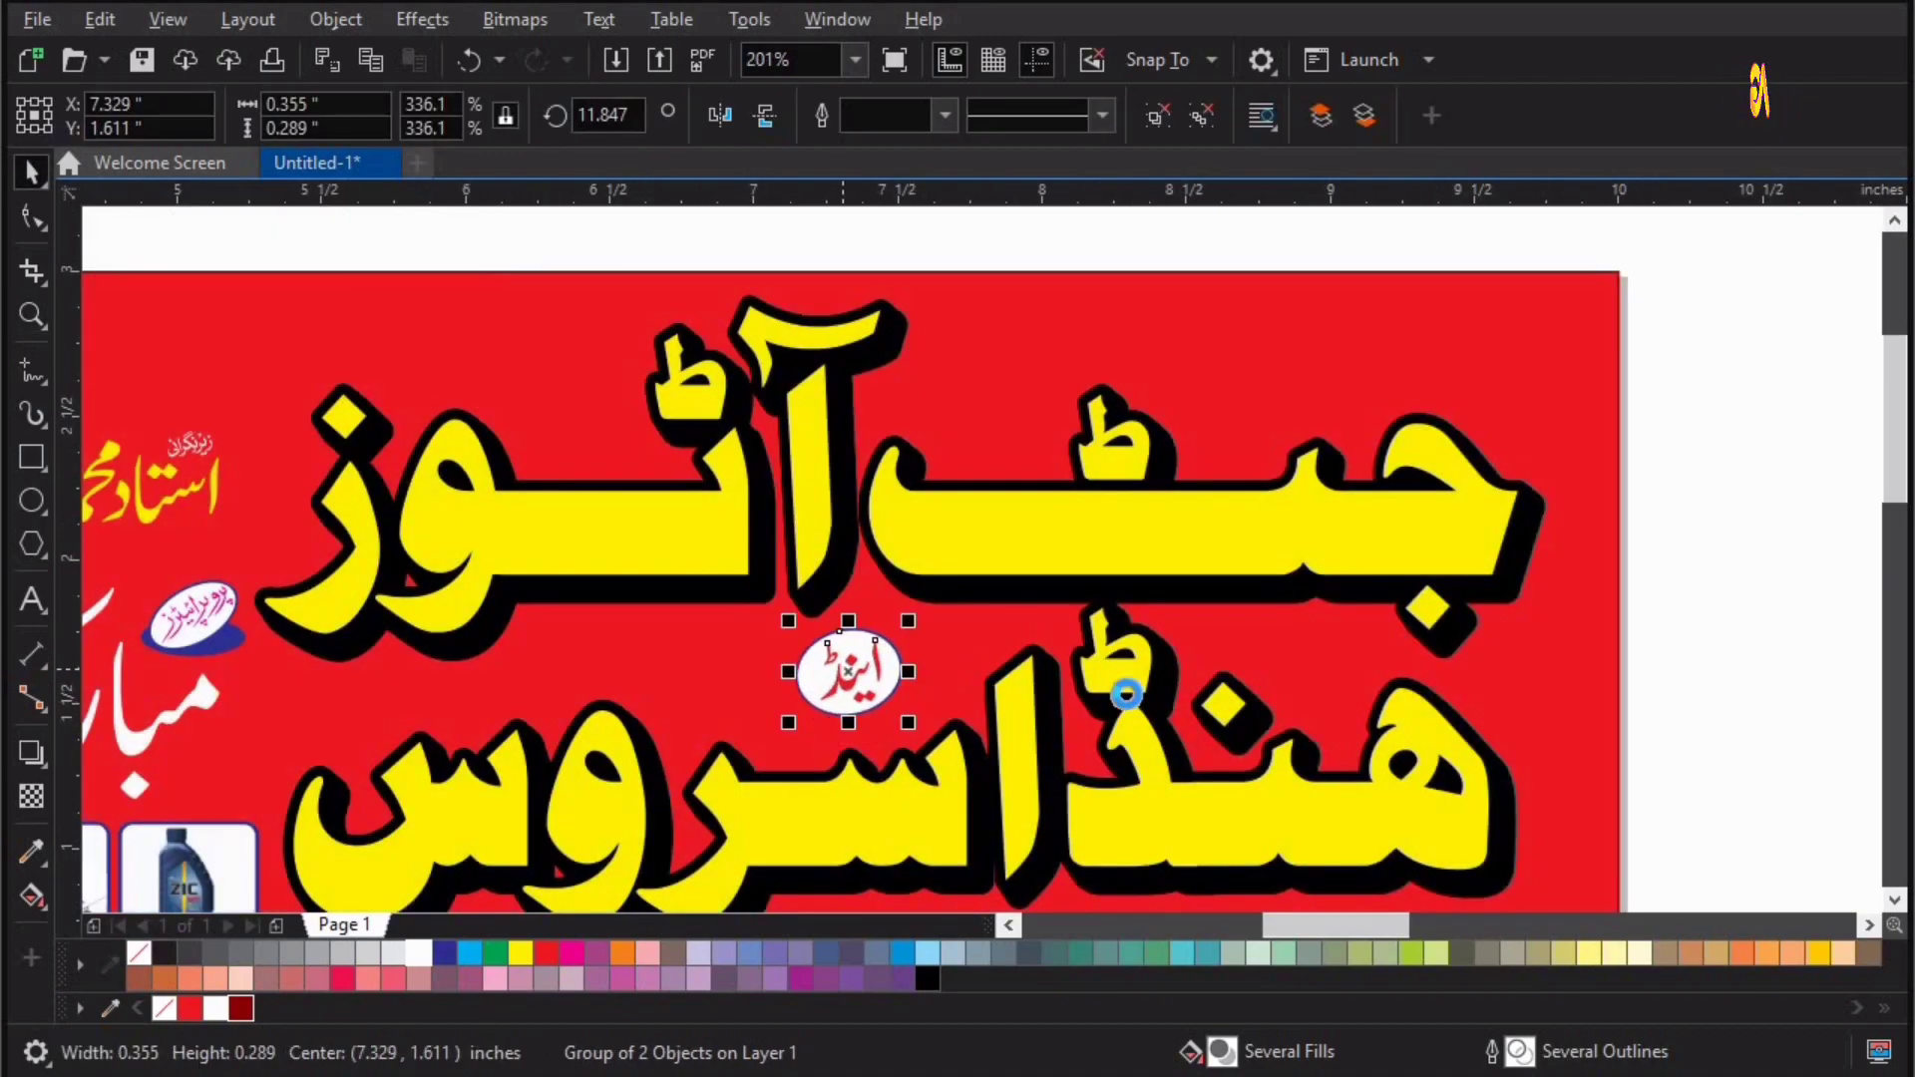
Move the two blue Urdu text lines from the extracted copy onto the white strip along the page's lower edge
key("F4")
key("F3")
left_click(1547, 543)
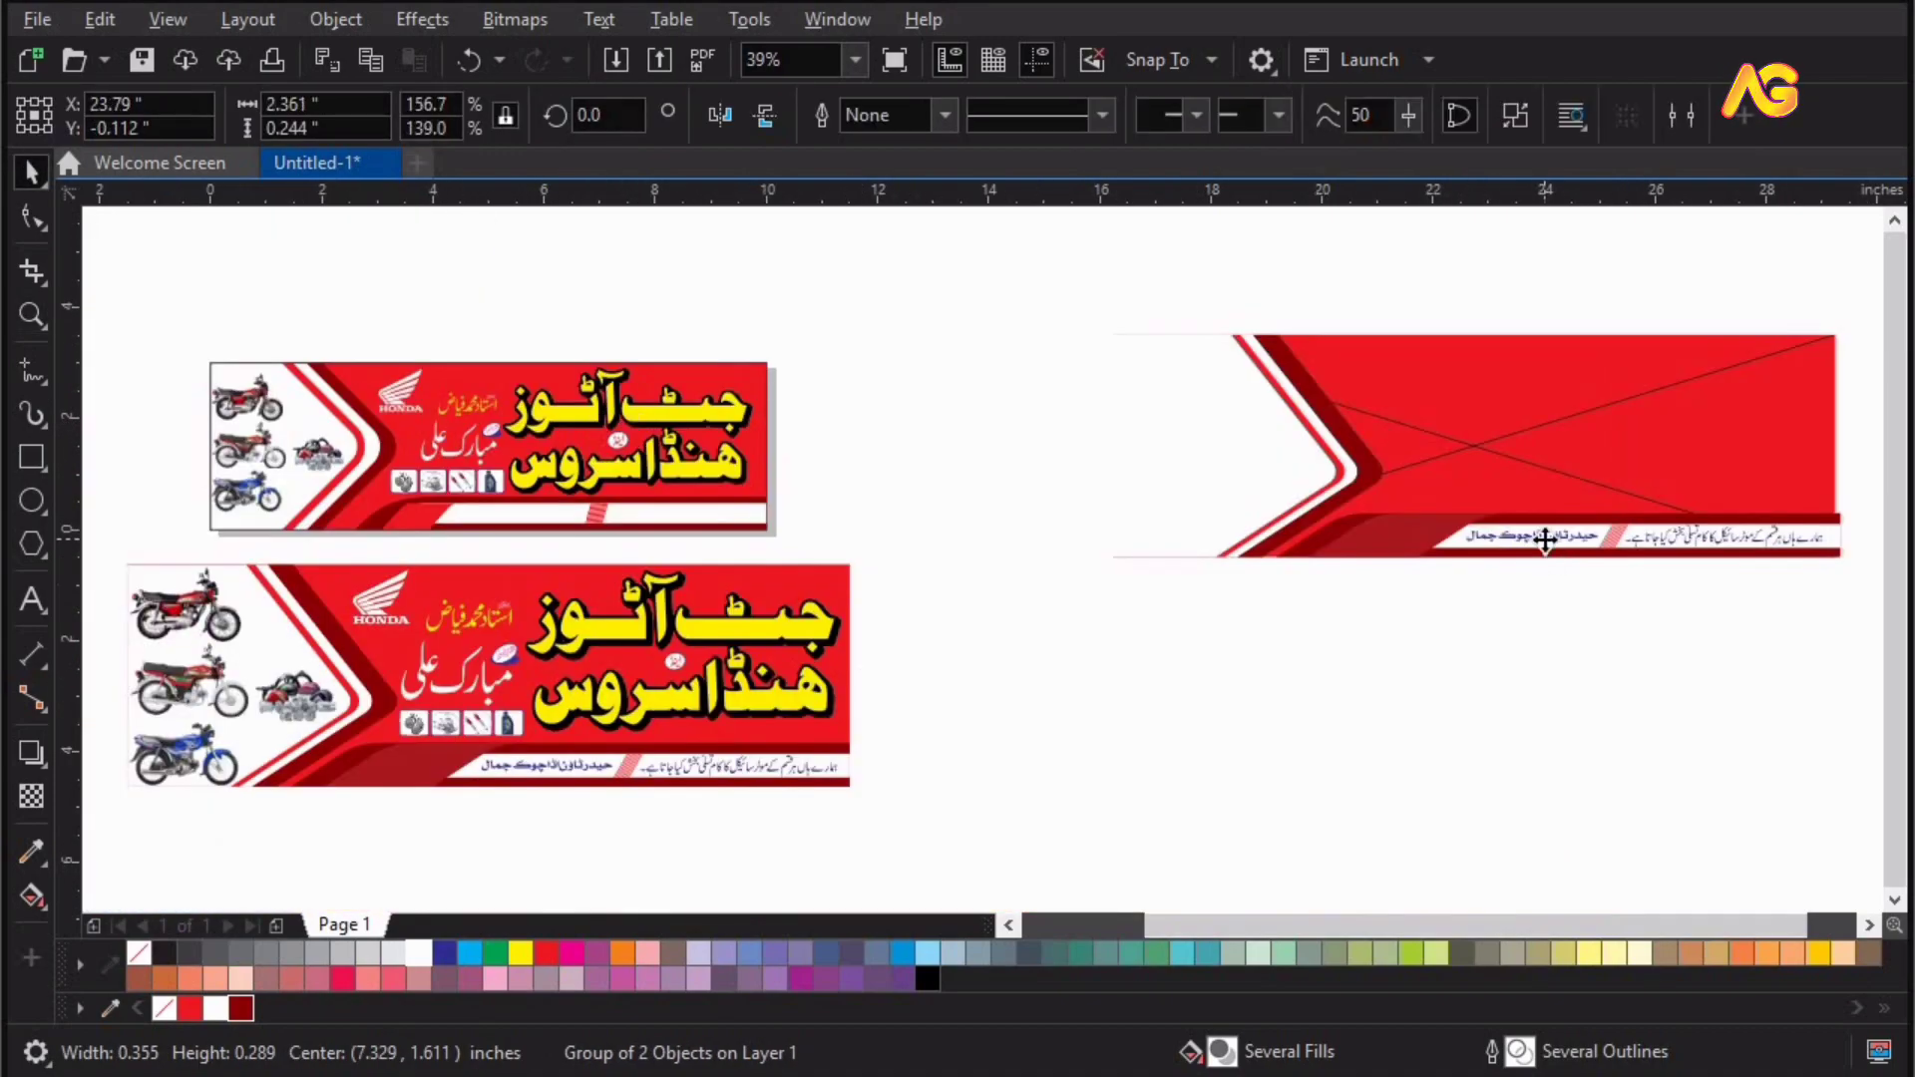
left_click(1708, 535, "shift")
left_click_drag(1708, 535, 668, 511)
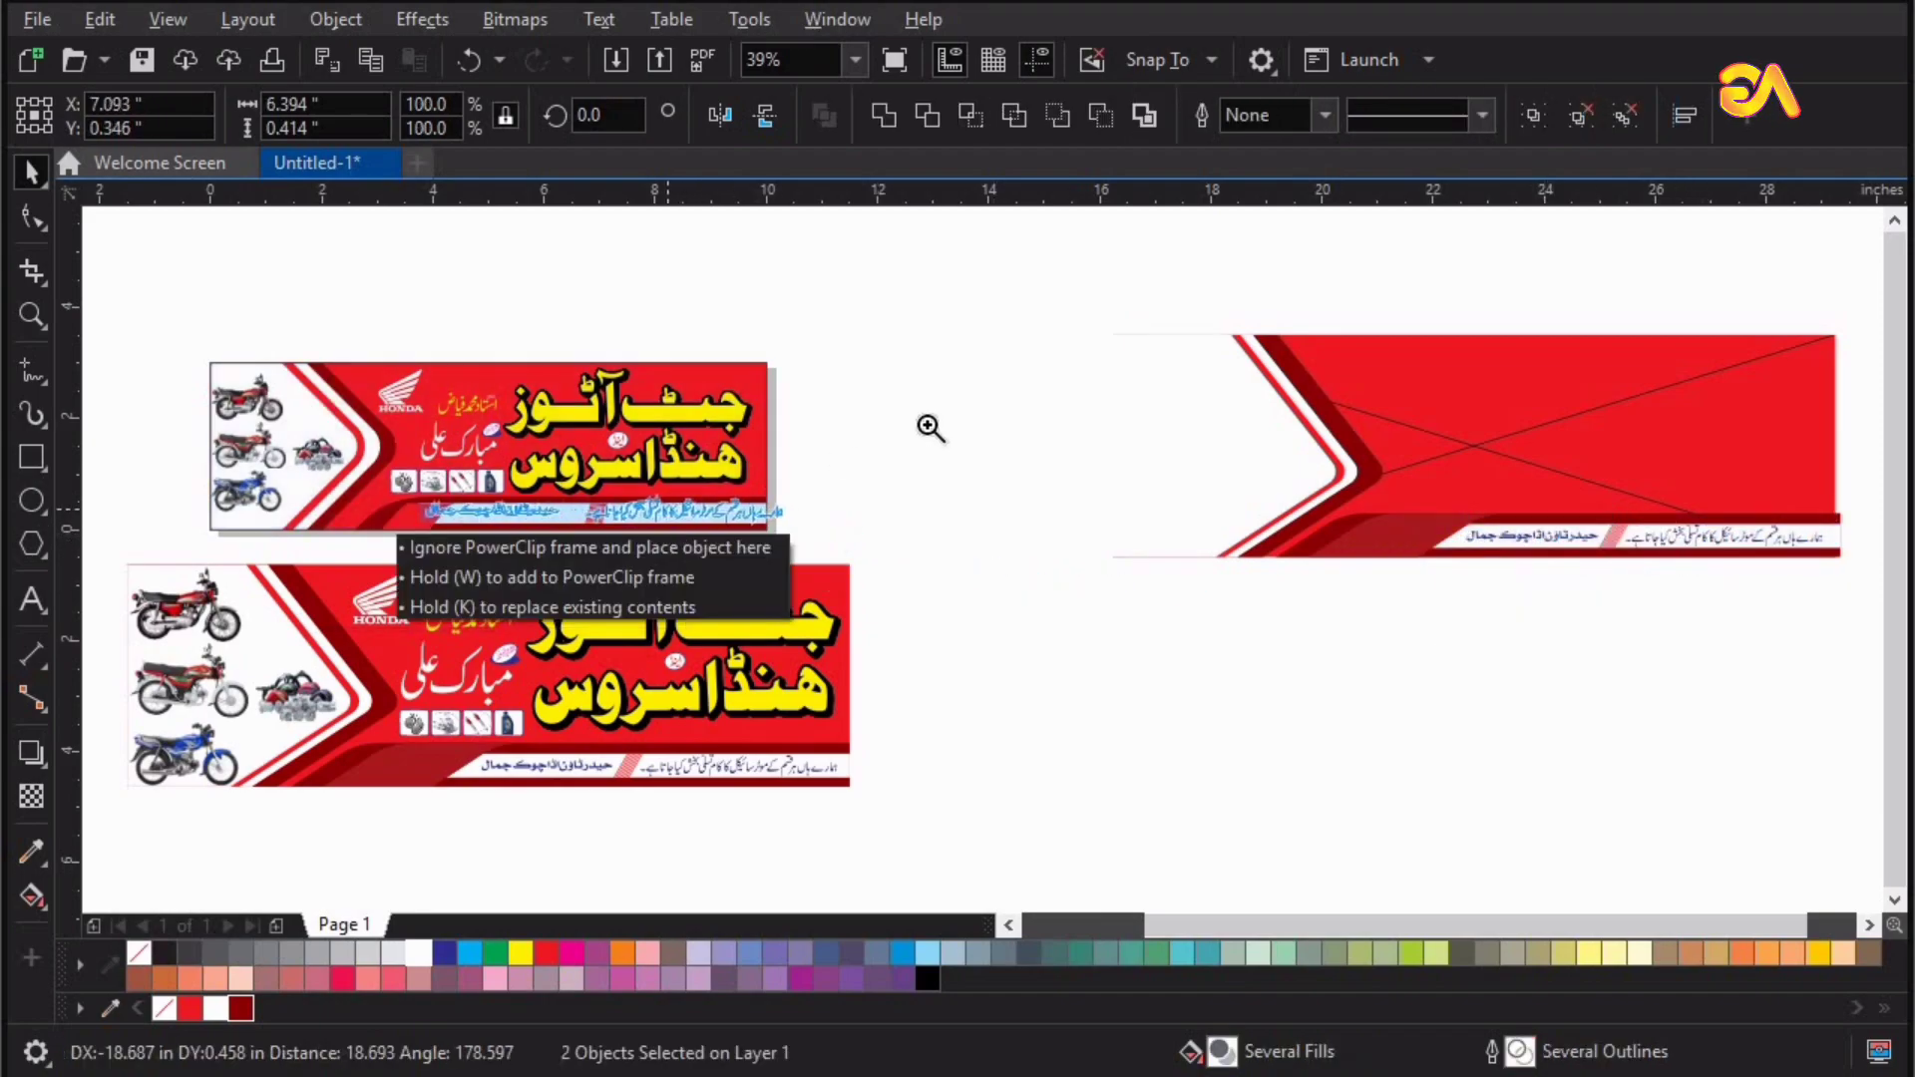
Scale down both blue text lines to about 4.856 by 0.314 in and centre them vertically on the white strip
key("z")
left_click_drag(349, 586, 940, 419)
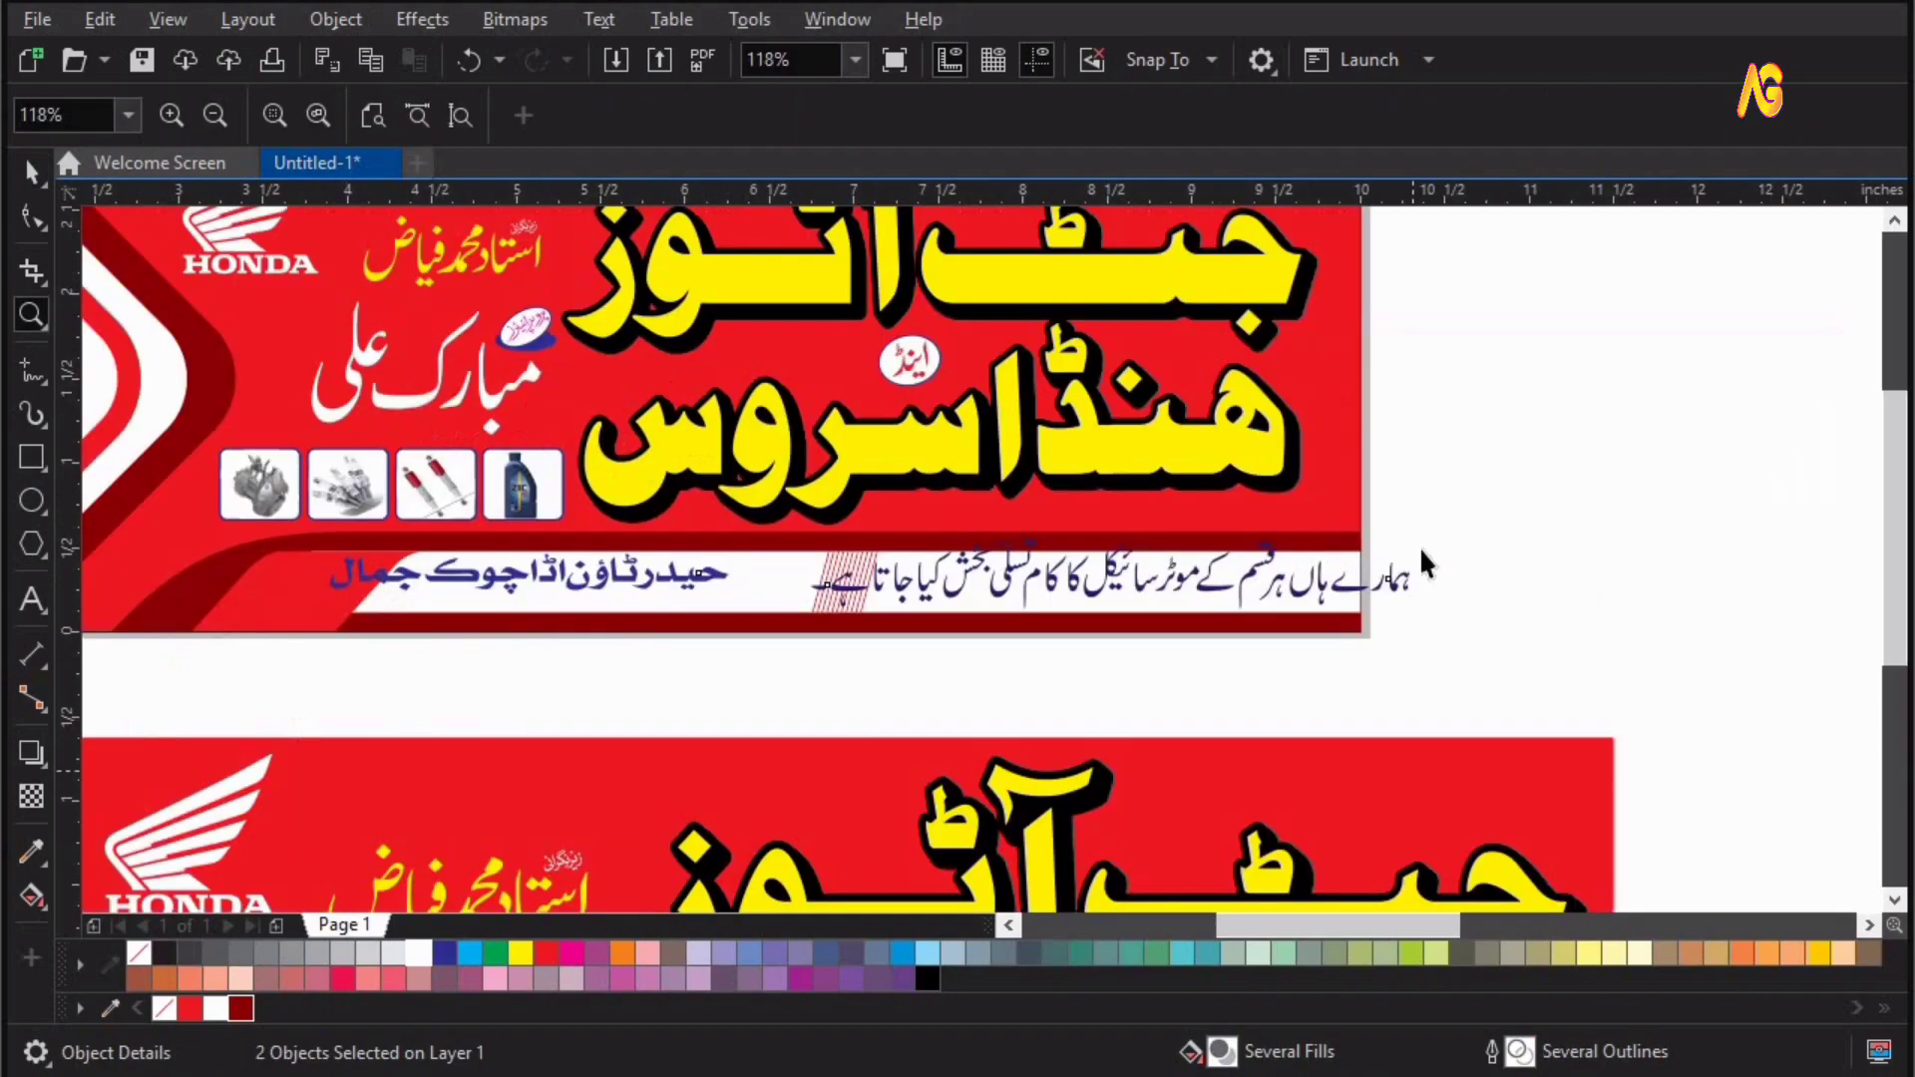
key("space")
left_click_drag(1423, 558, 1310, 606)
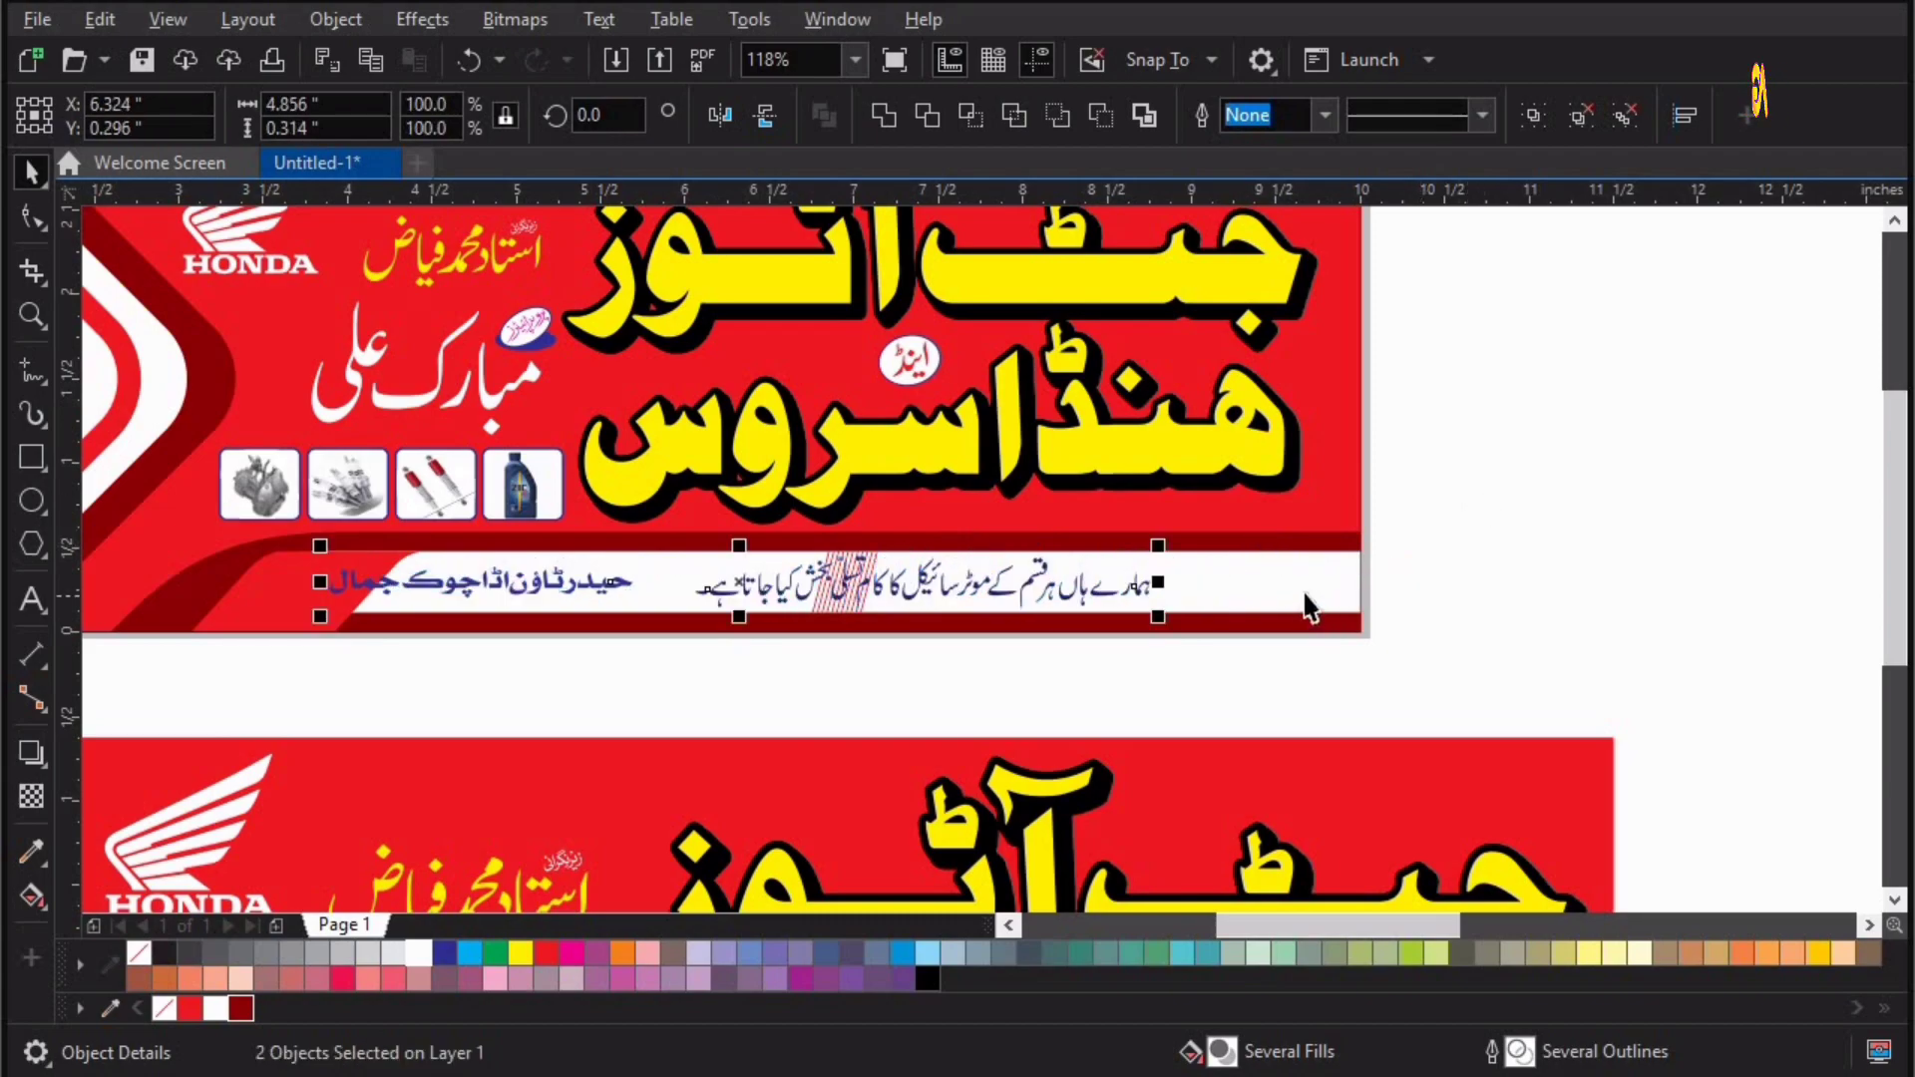
left_click(1308, 588, "shift")
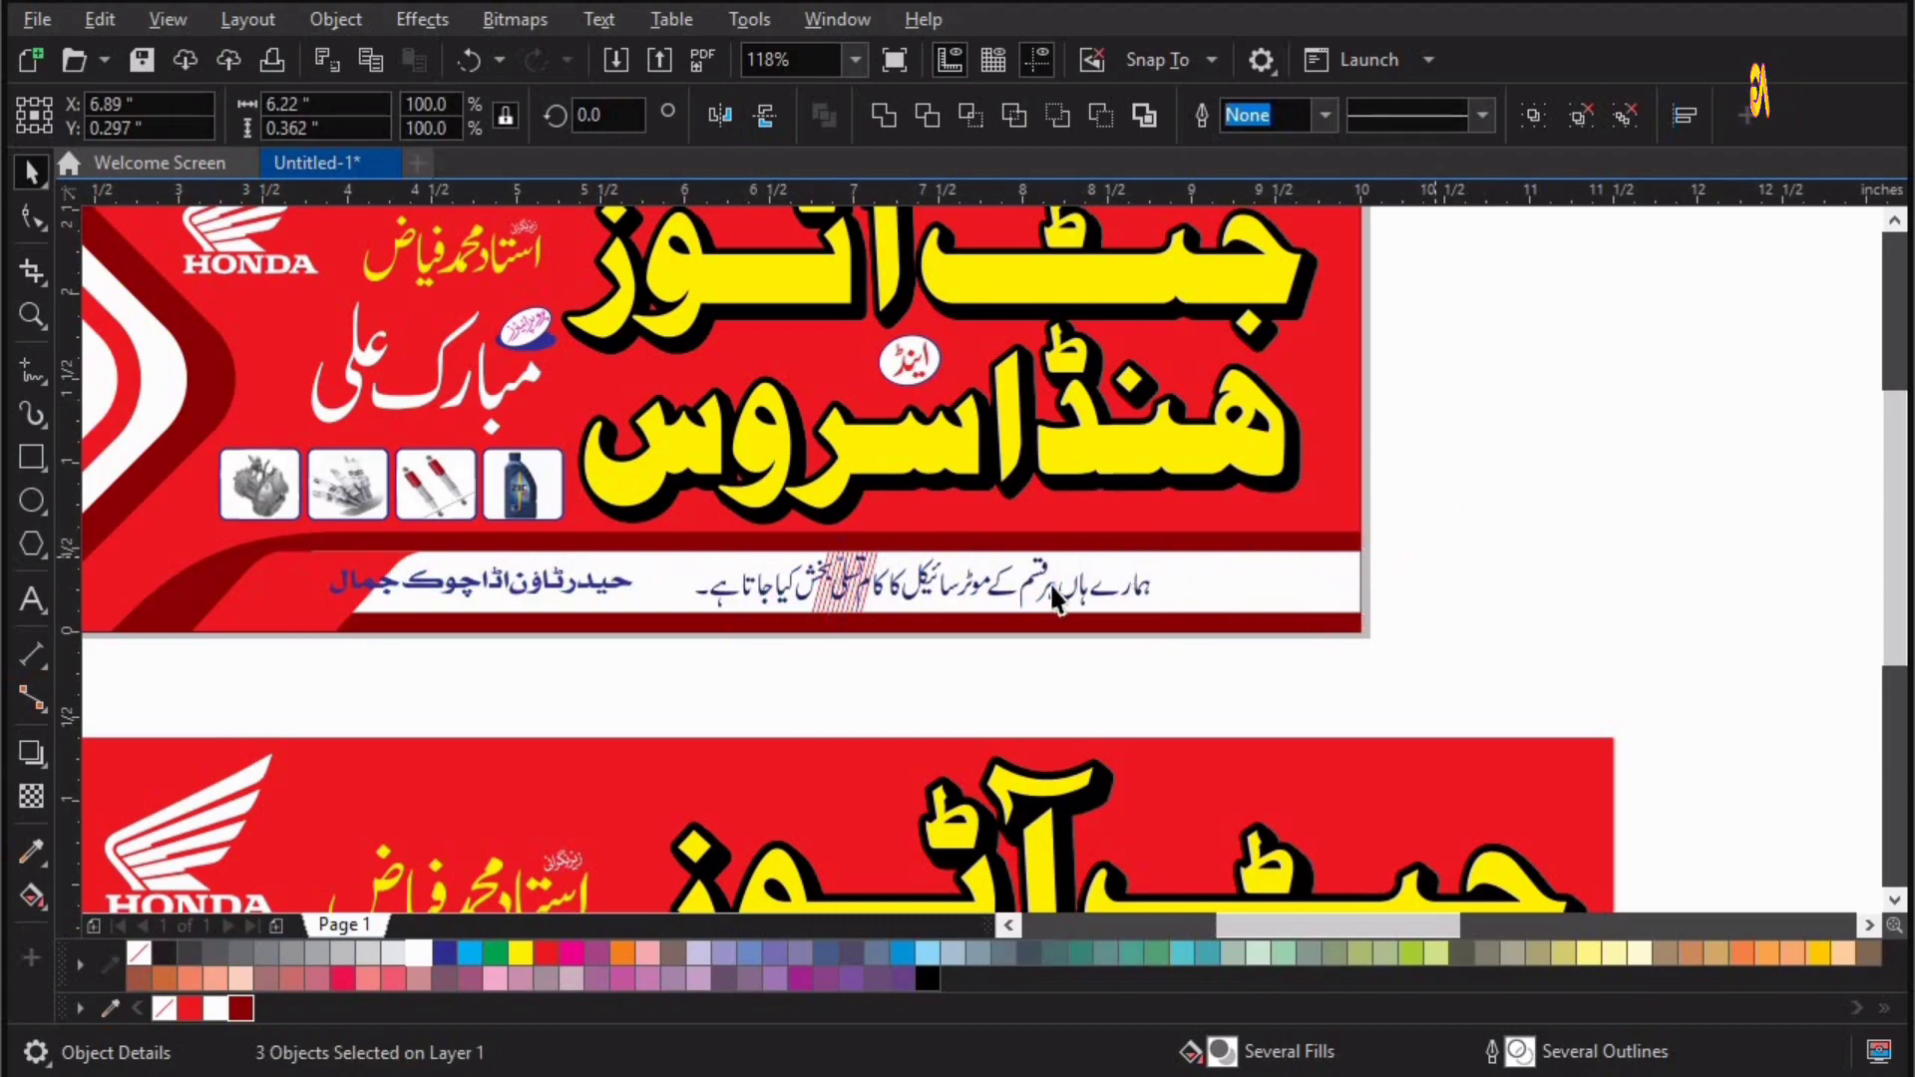
key("Escape")
Shift the blue slogan line to the white strip's right end and the address line right towards the striped divider
left_click_drag(1219, 585, 1234, 589)
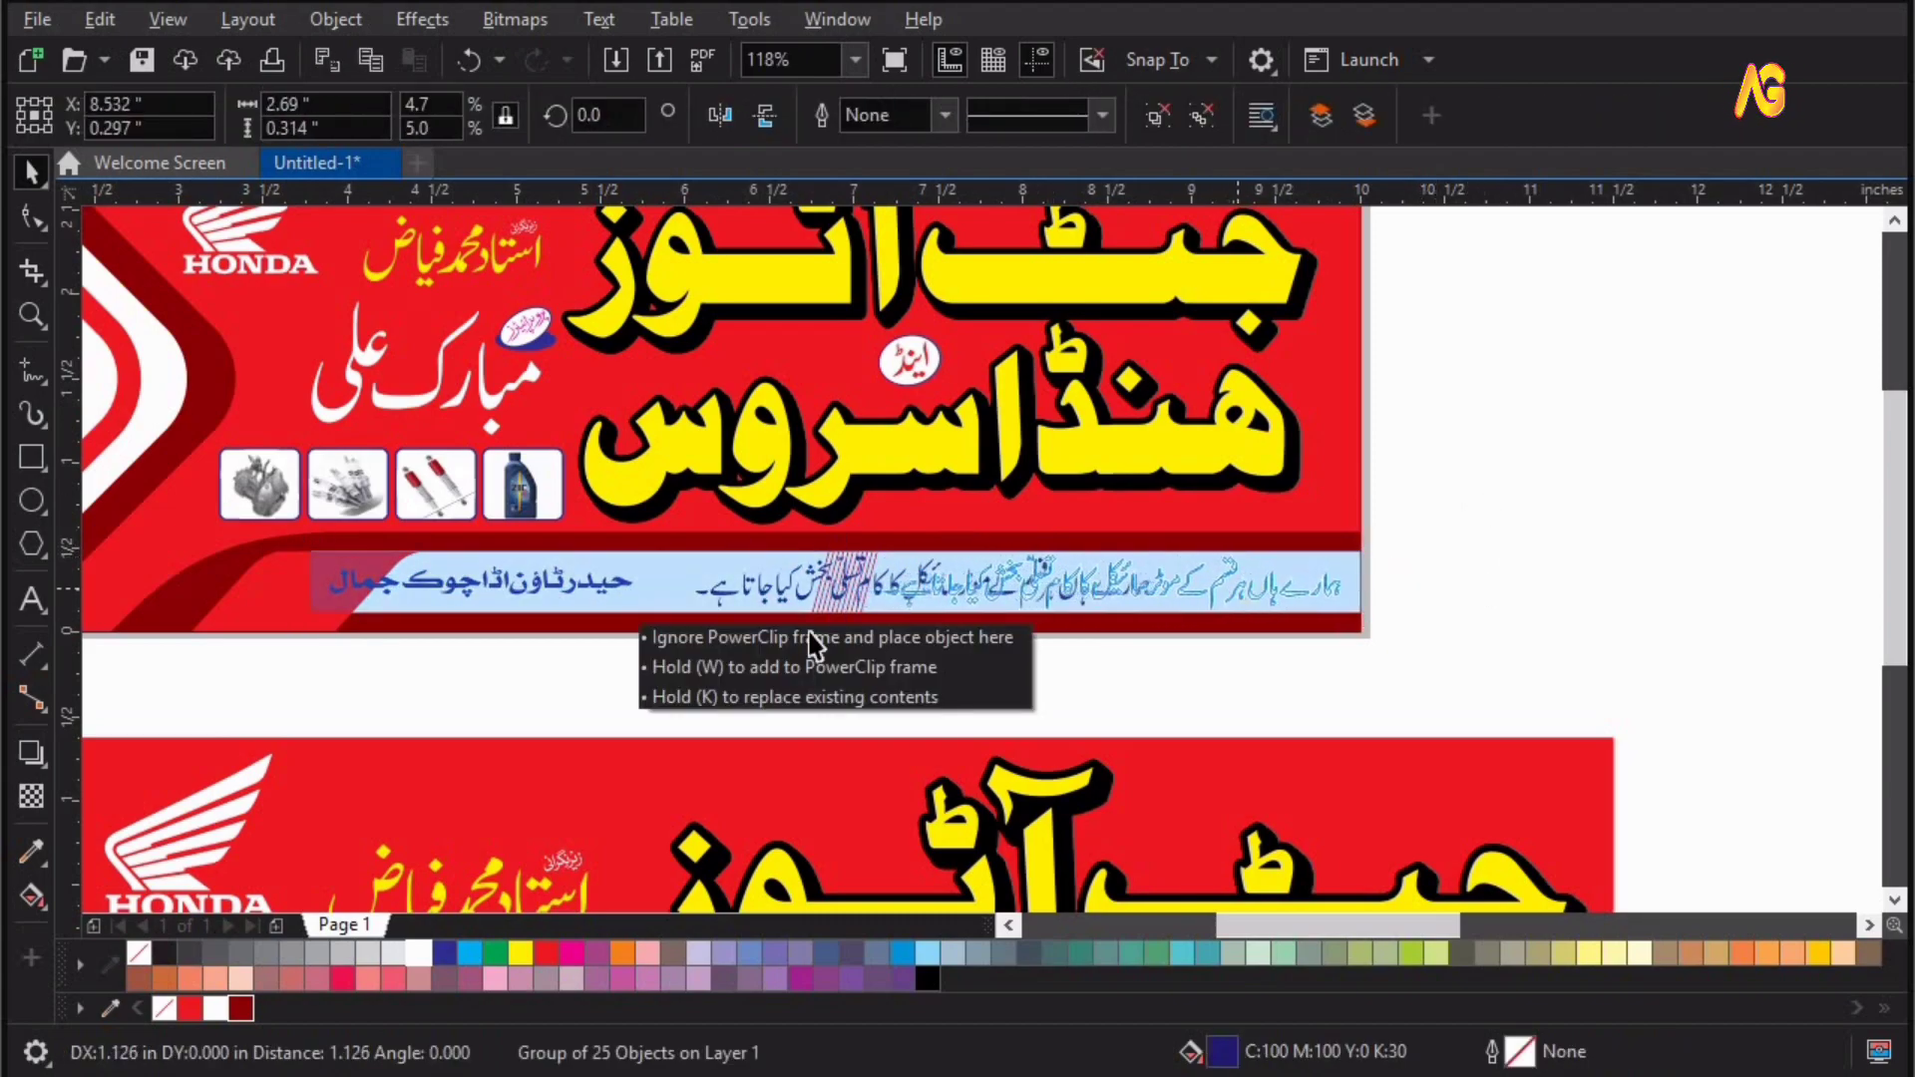
left_click_drag(632, 582, 789, 585)
Enlarge the blue address line to fill the strip's left part and centre it vertically on the white strip
key("z")
left_click_drag(1044, 471, 126, 730)
left_click_drag(766, 567, 639, 607)
left_click(1313, 485, "shift")
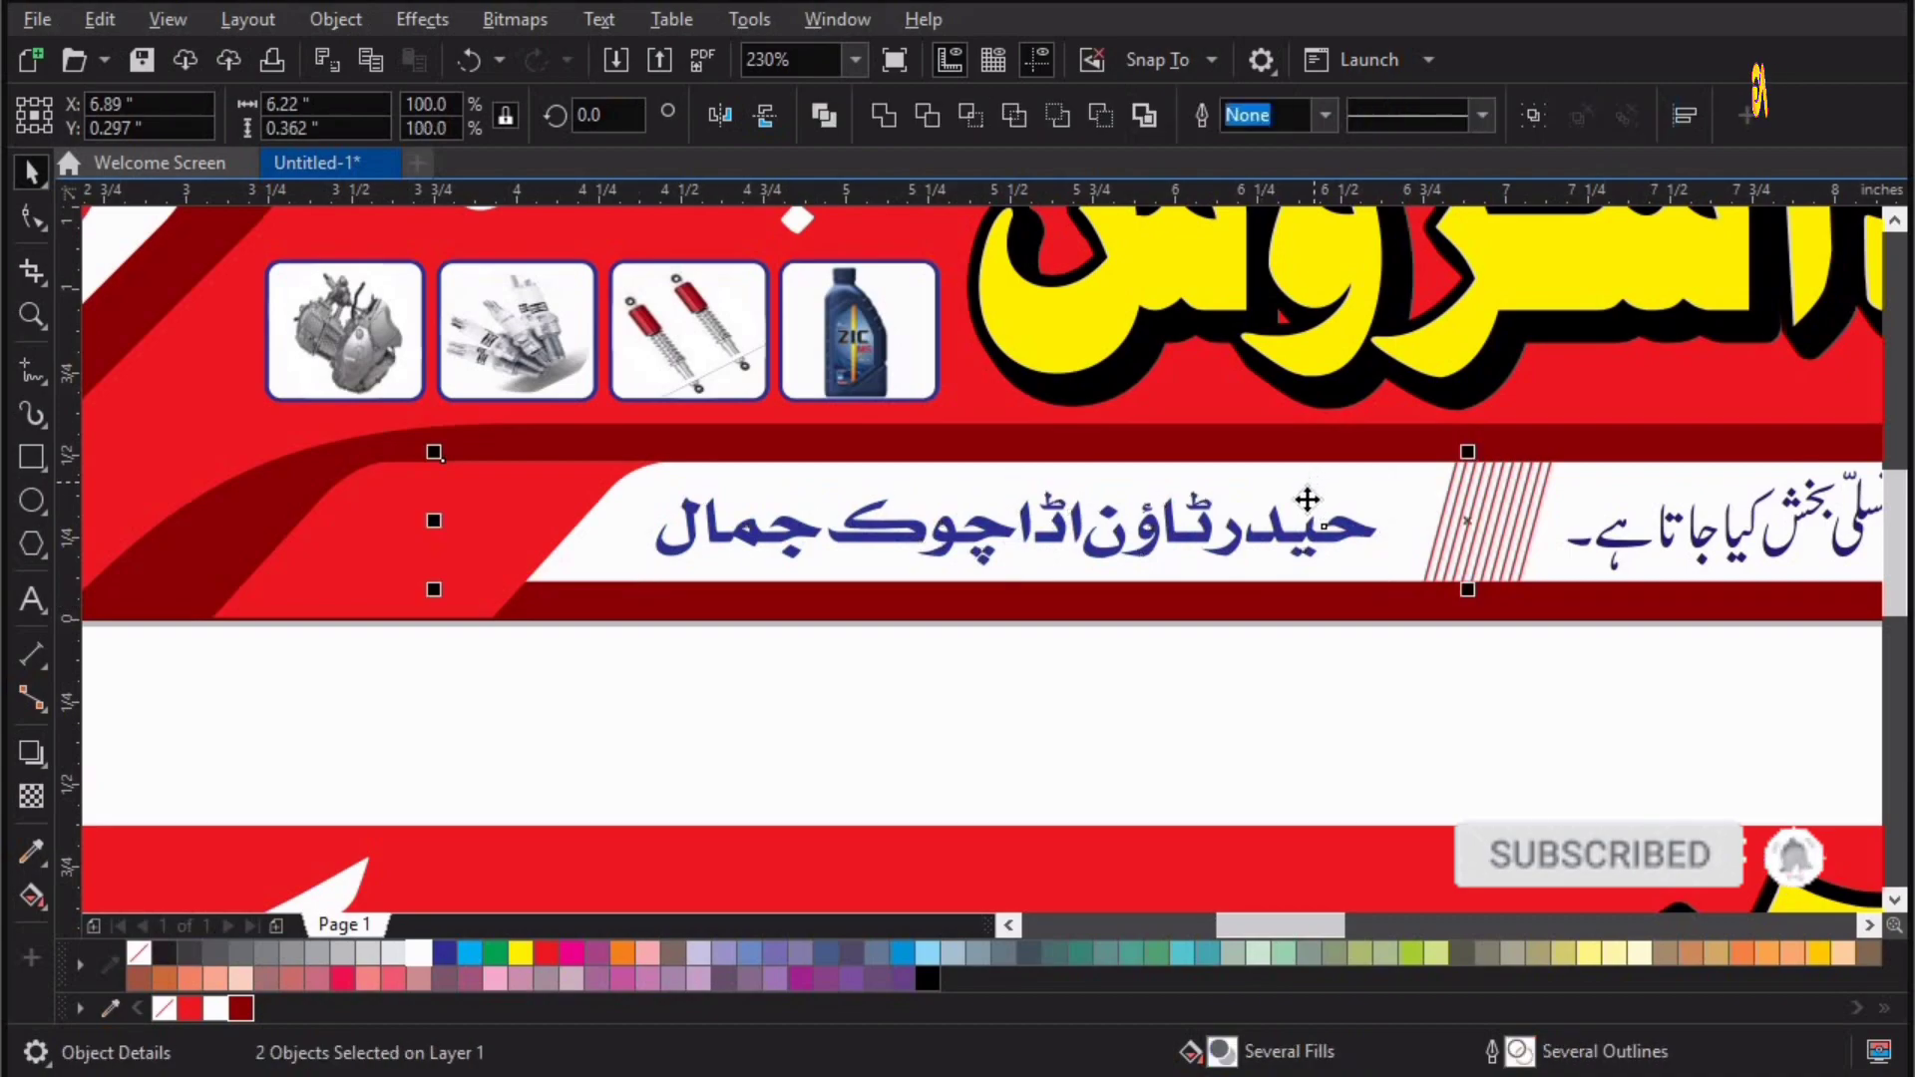
key("e")
left_click(1213, 728)
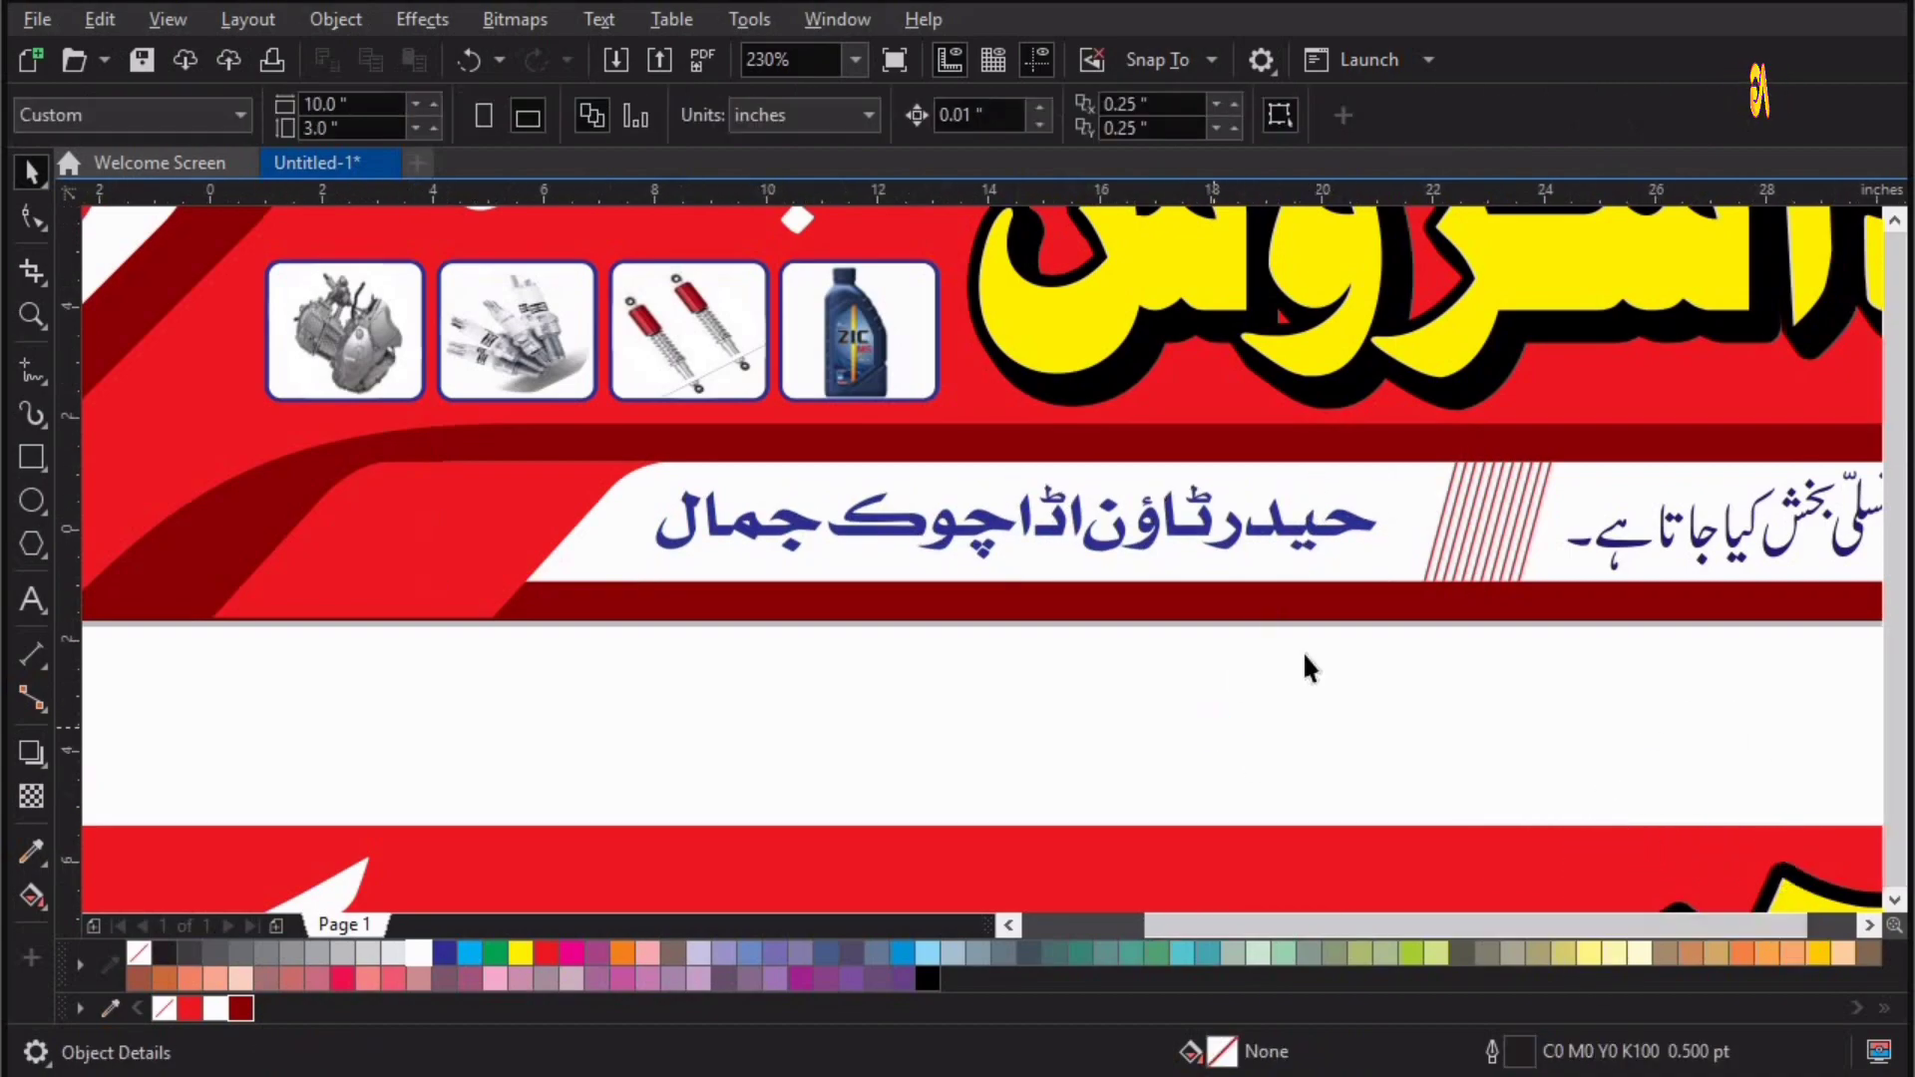
Delete the leftover background shapes of the extracted copy beside the page
key("F4")
left_click_drag(1912, 853, 1907, 853)
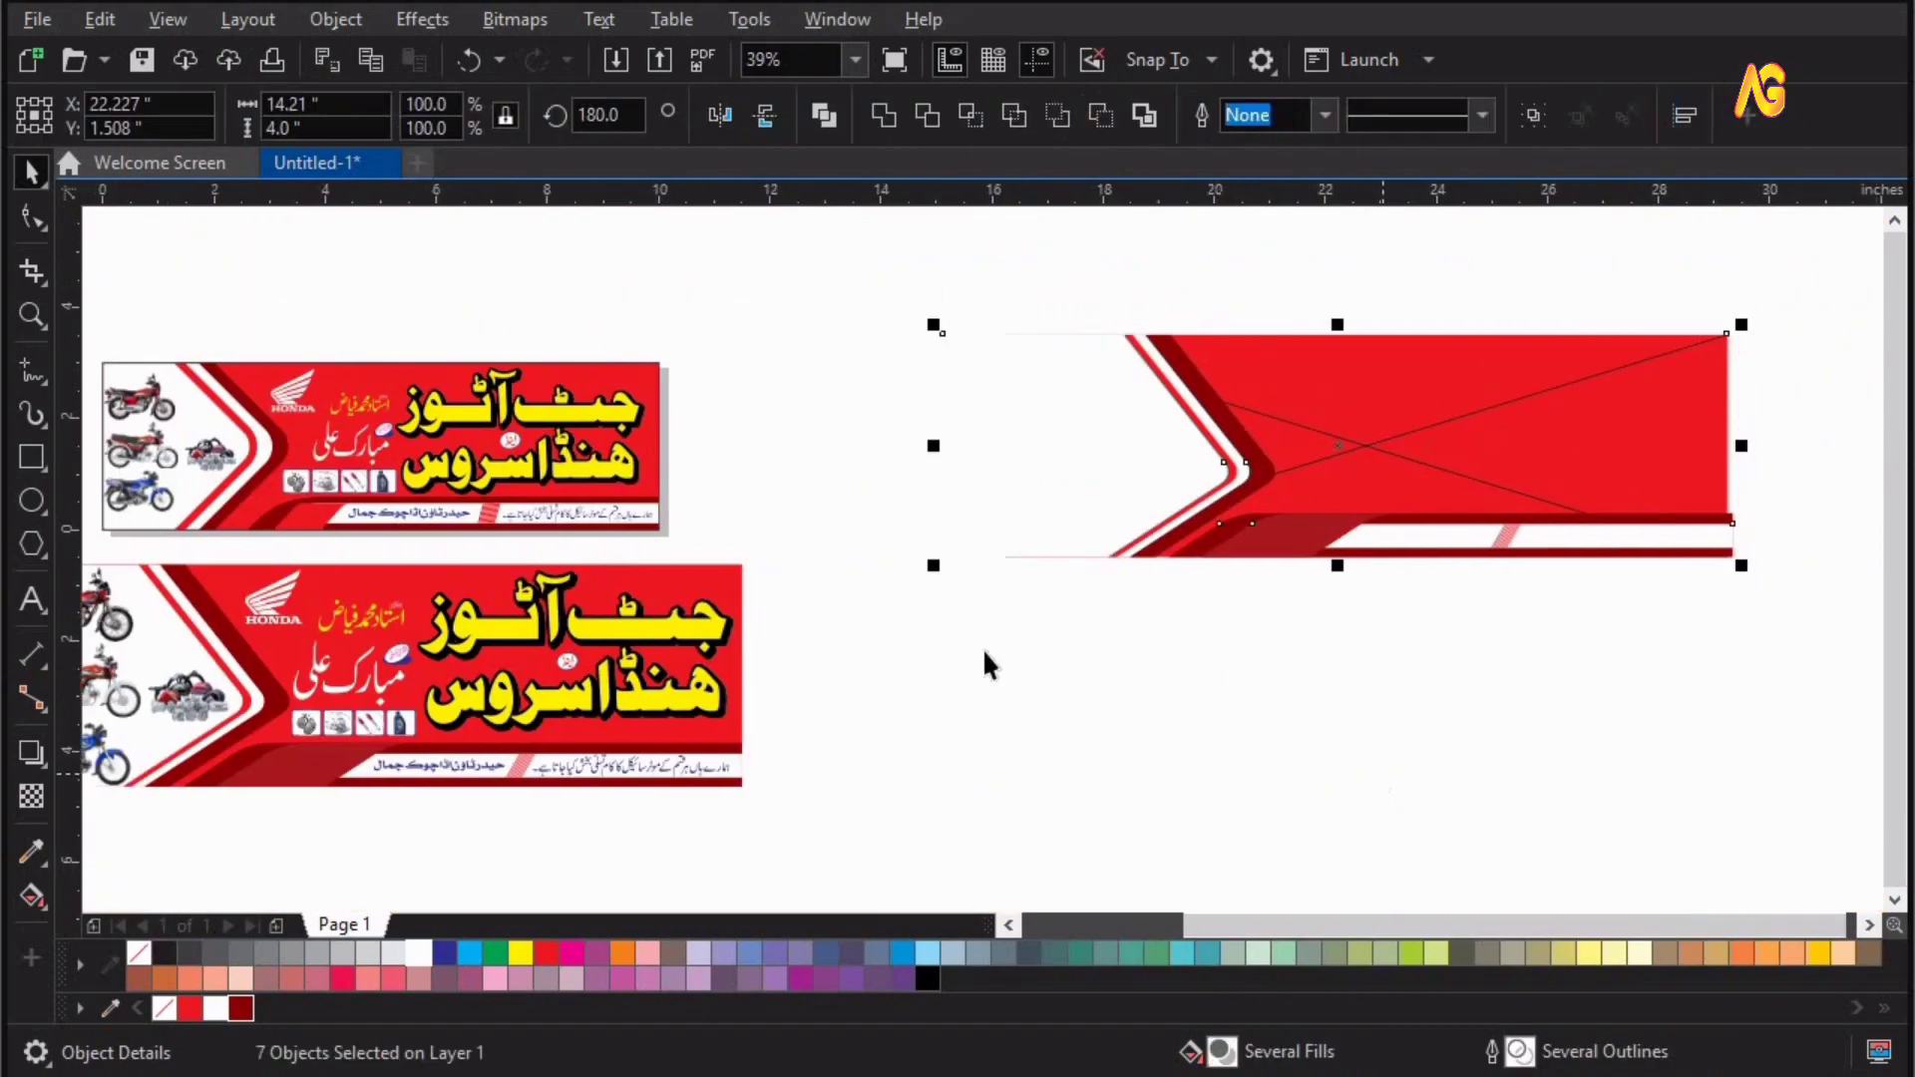
key("Delete")
Delete the reference banner below the page and fit the finished banner in view
key("F4")
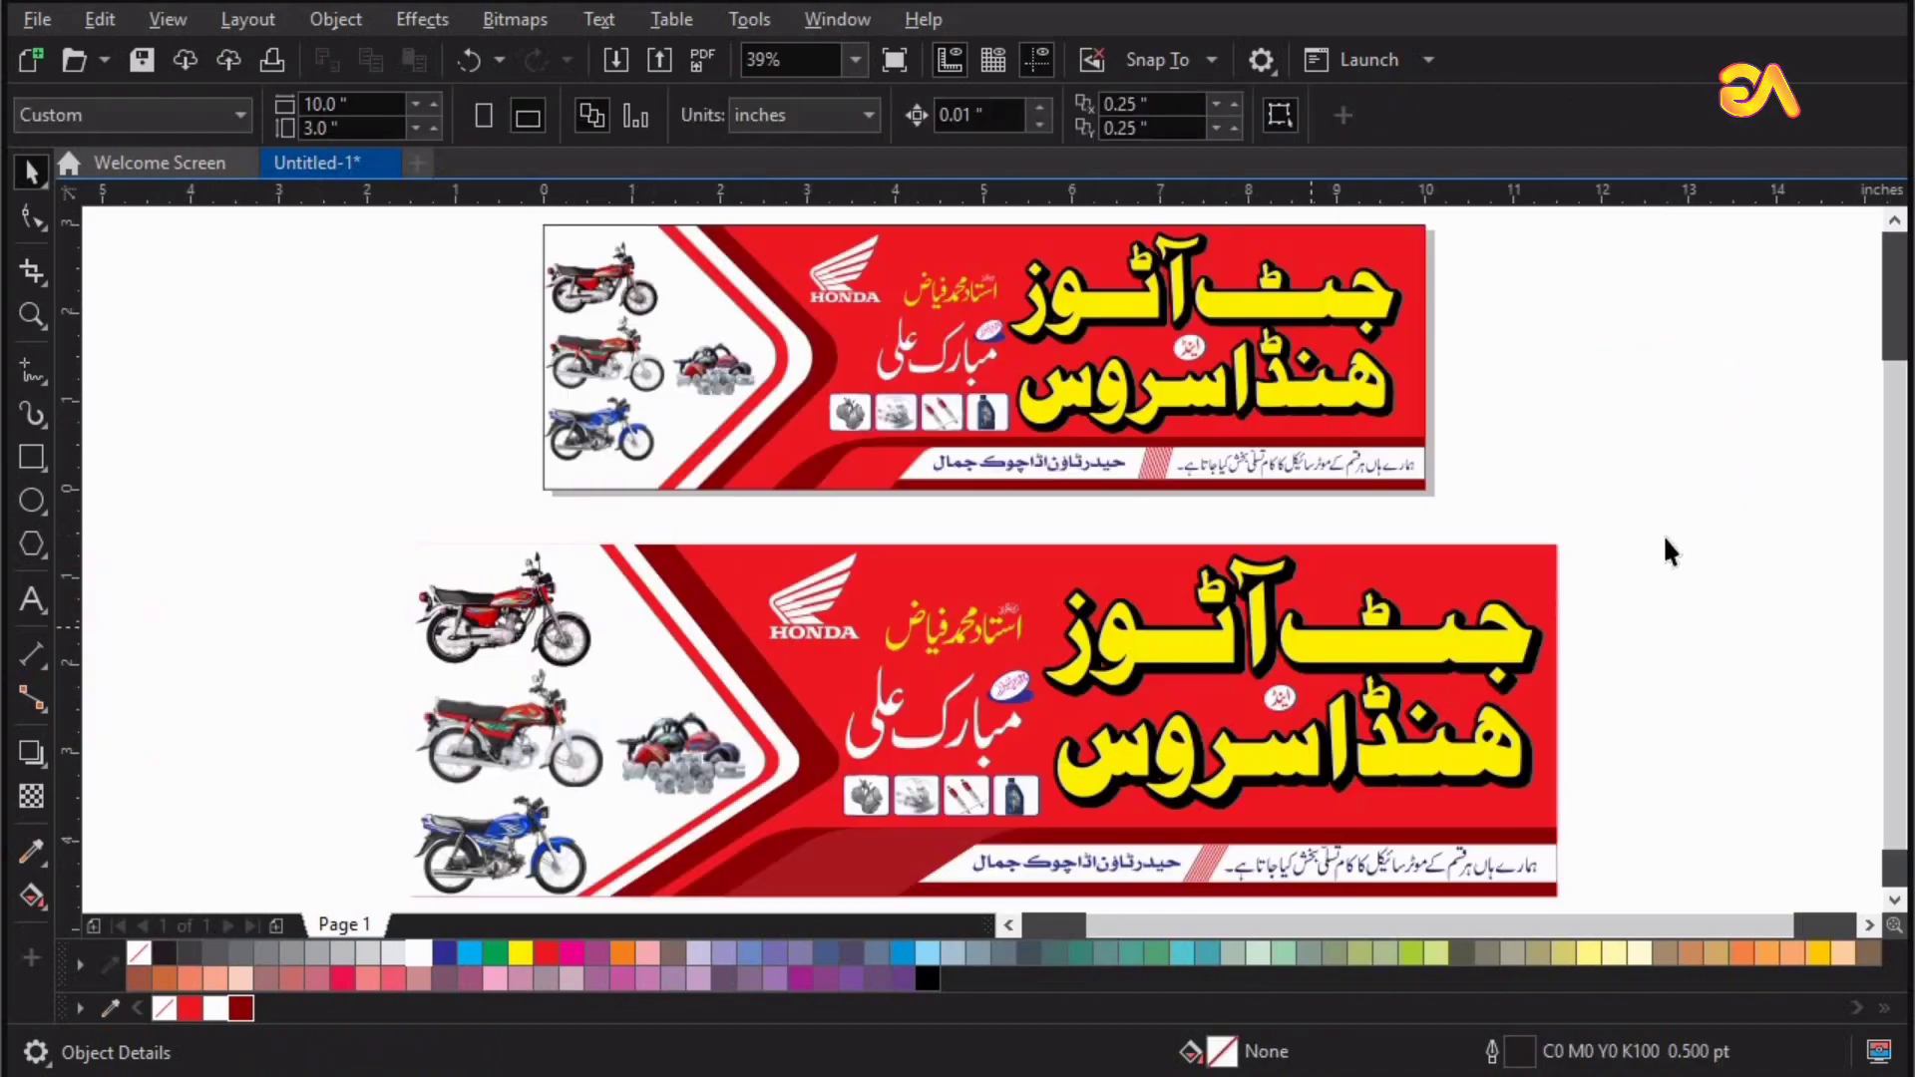
left_click(751, 399)
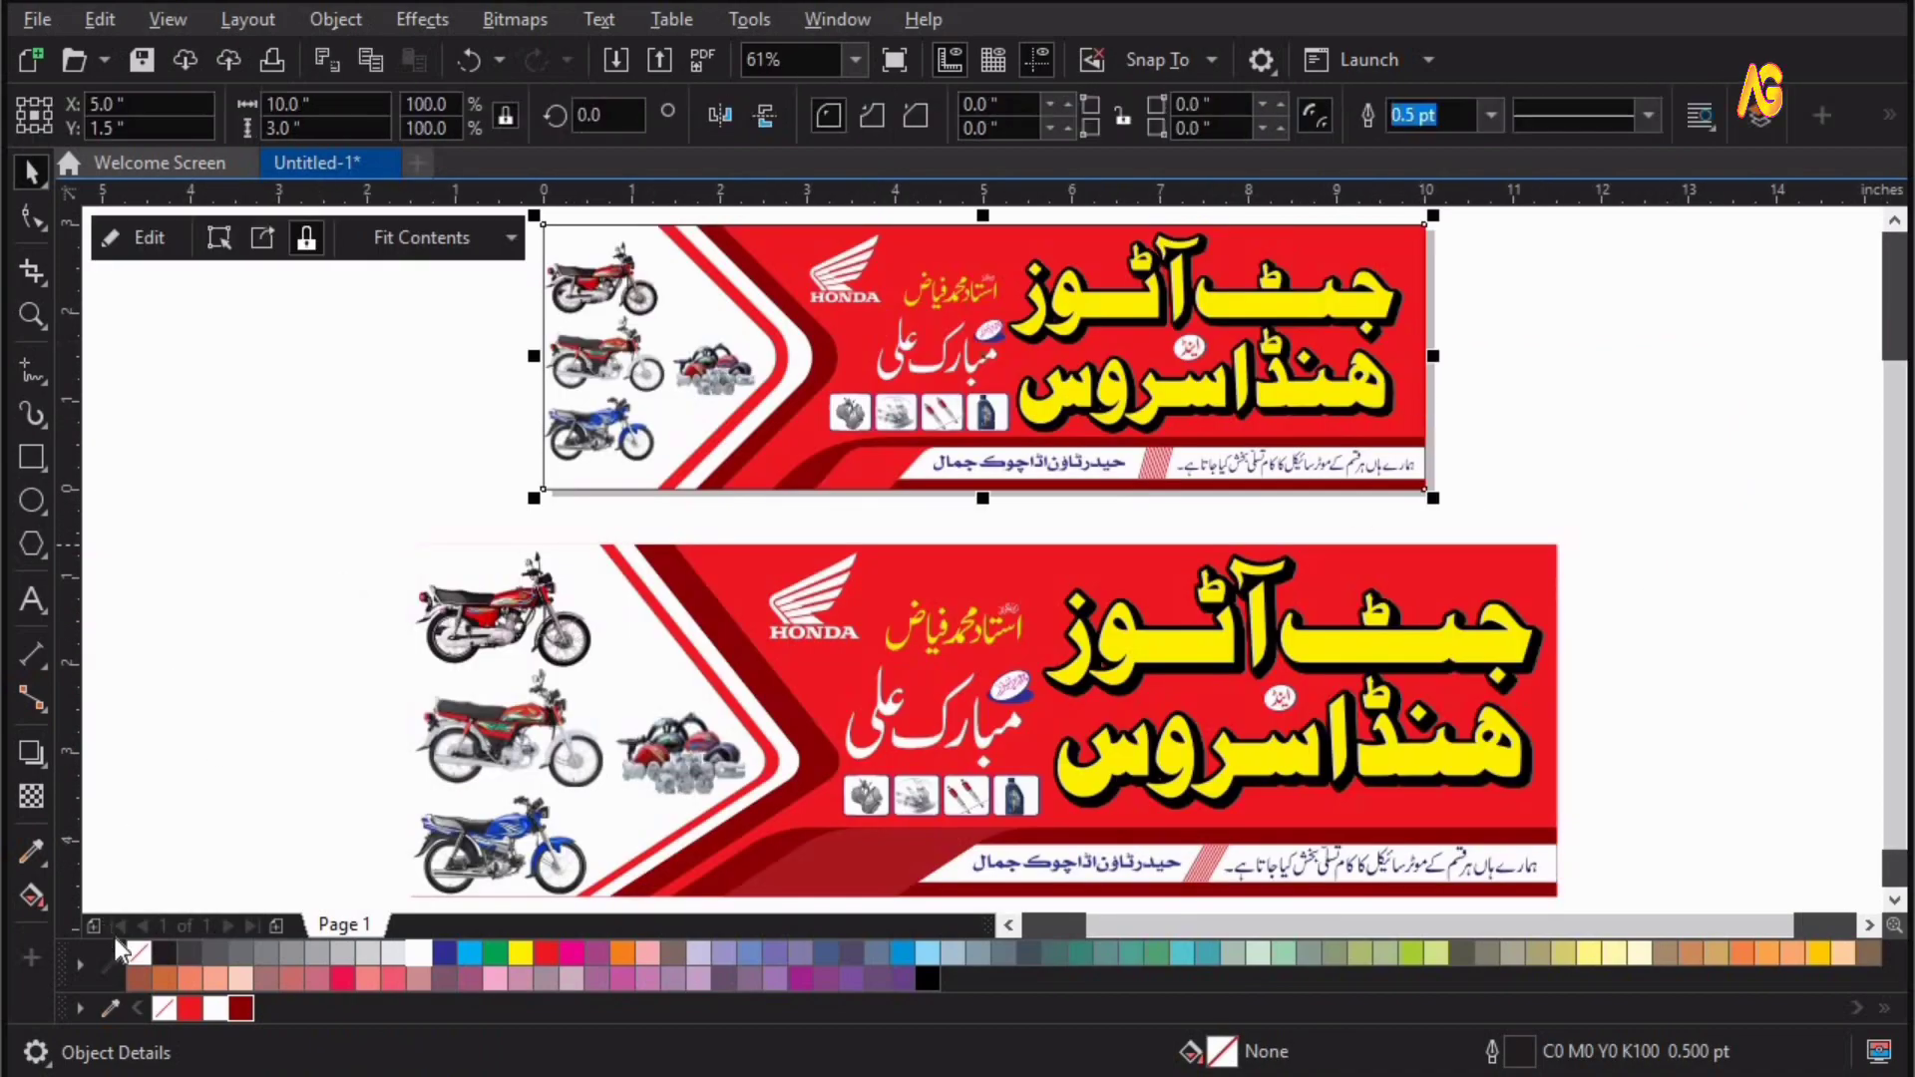
left_click_drag(308, 522, 1586, 893)
key("Delete")
left_click(1223, 806)
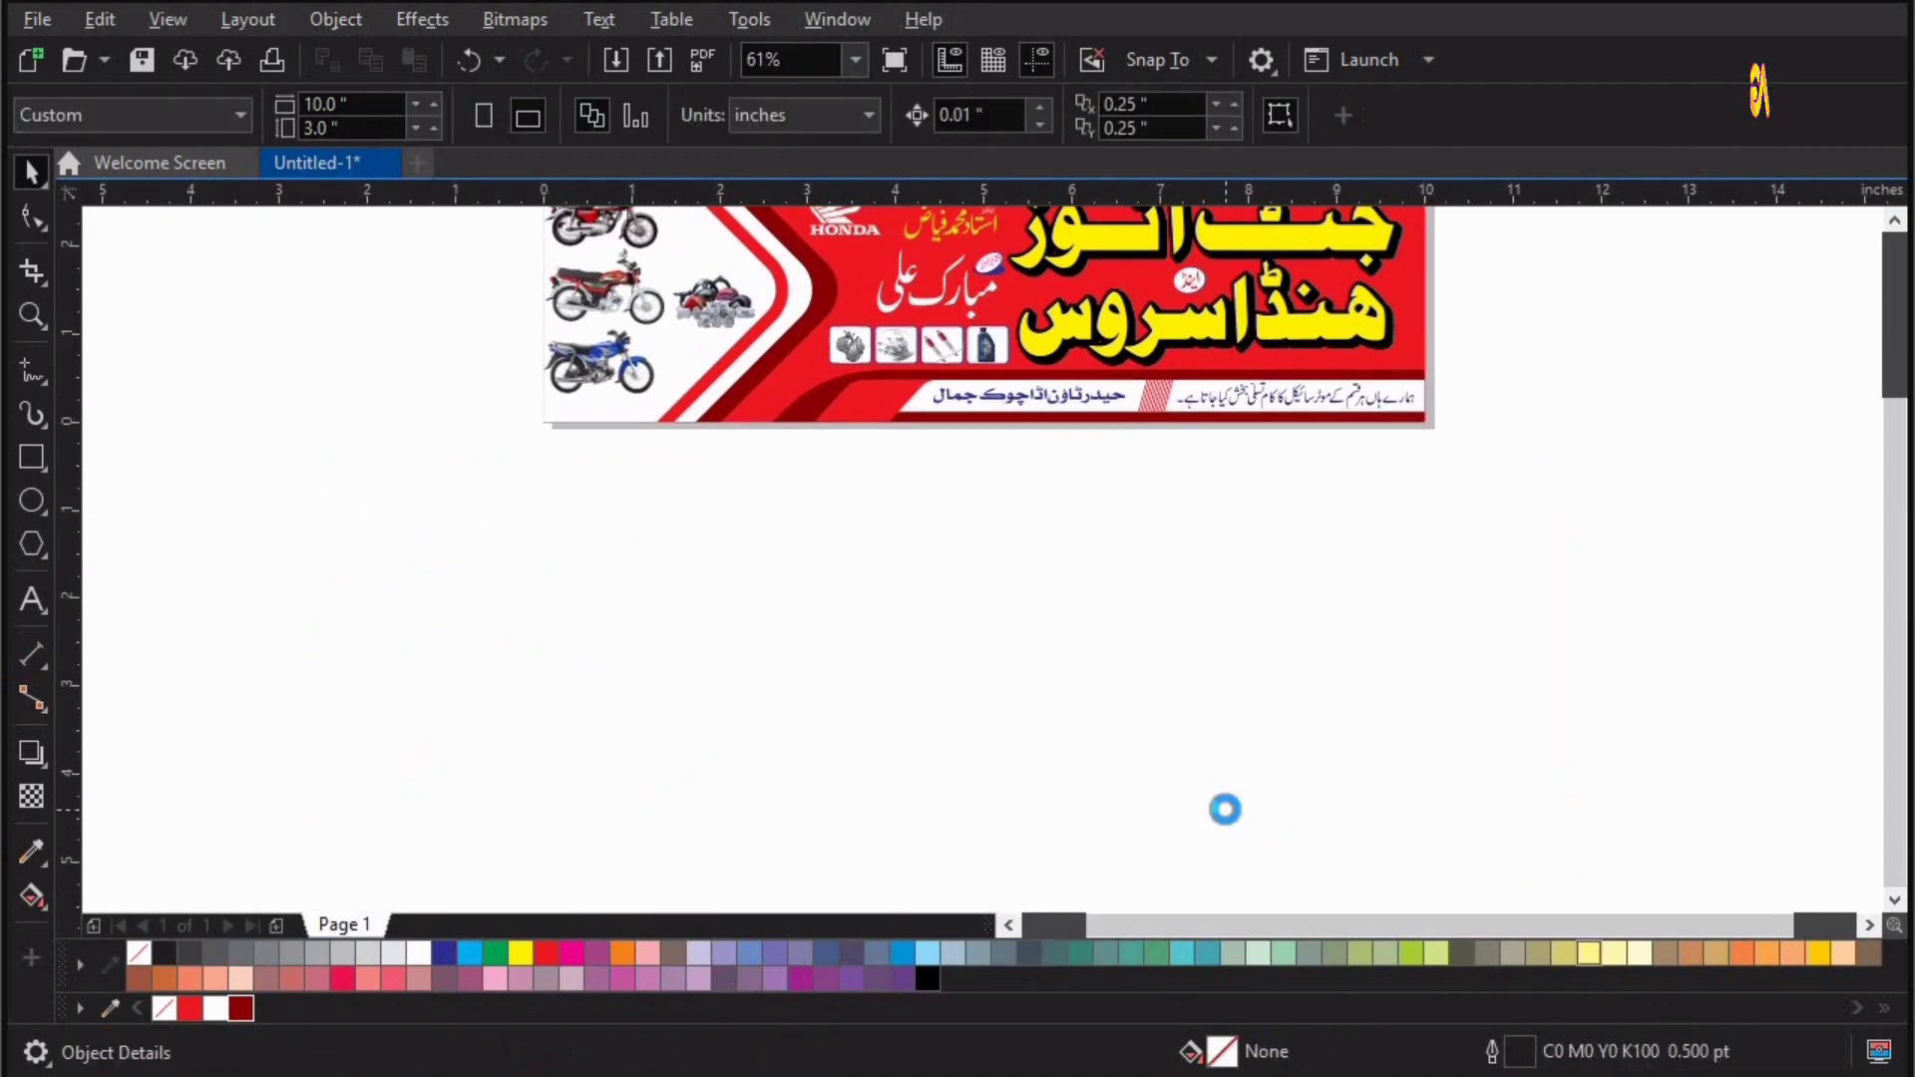
key("F4")
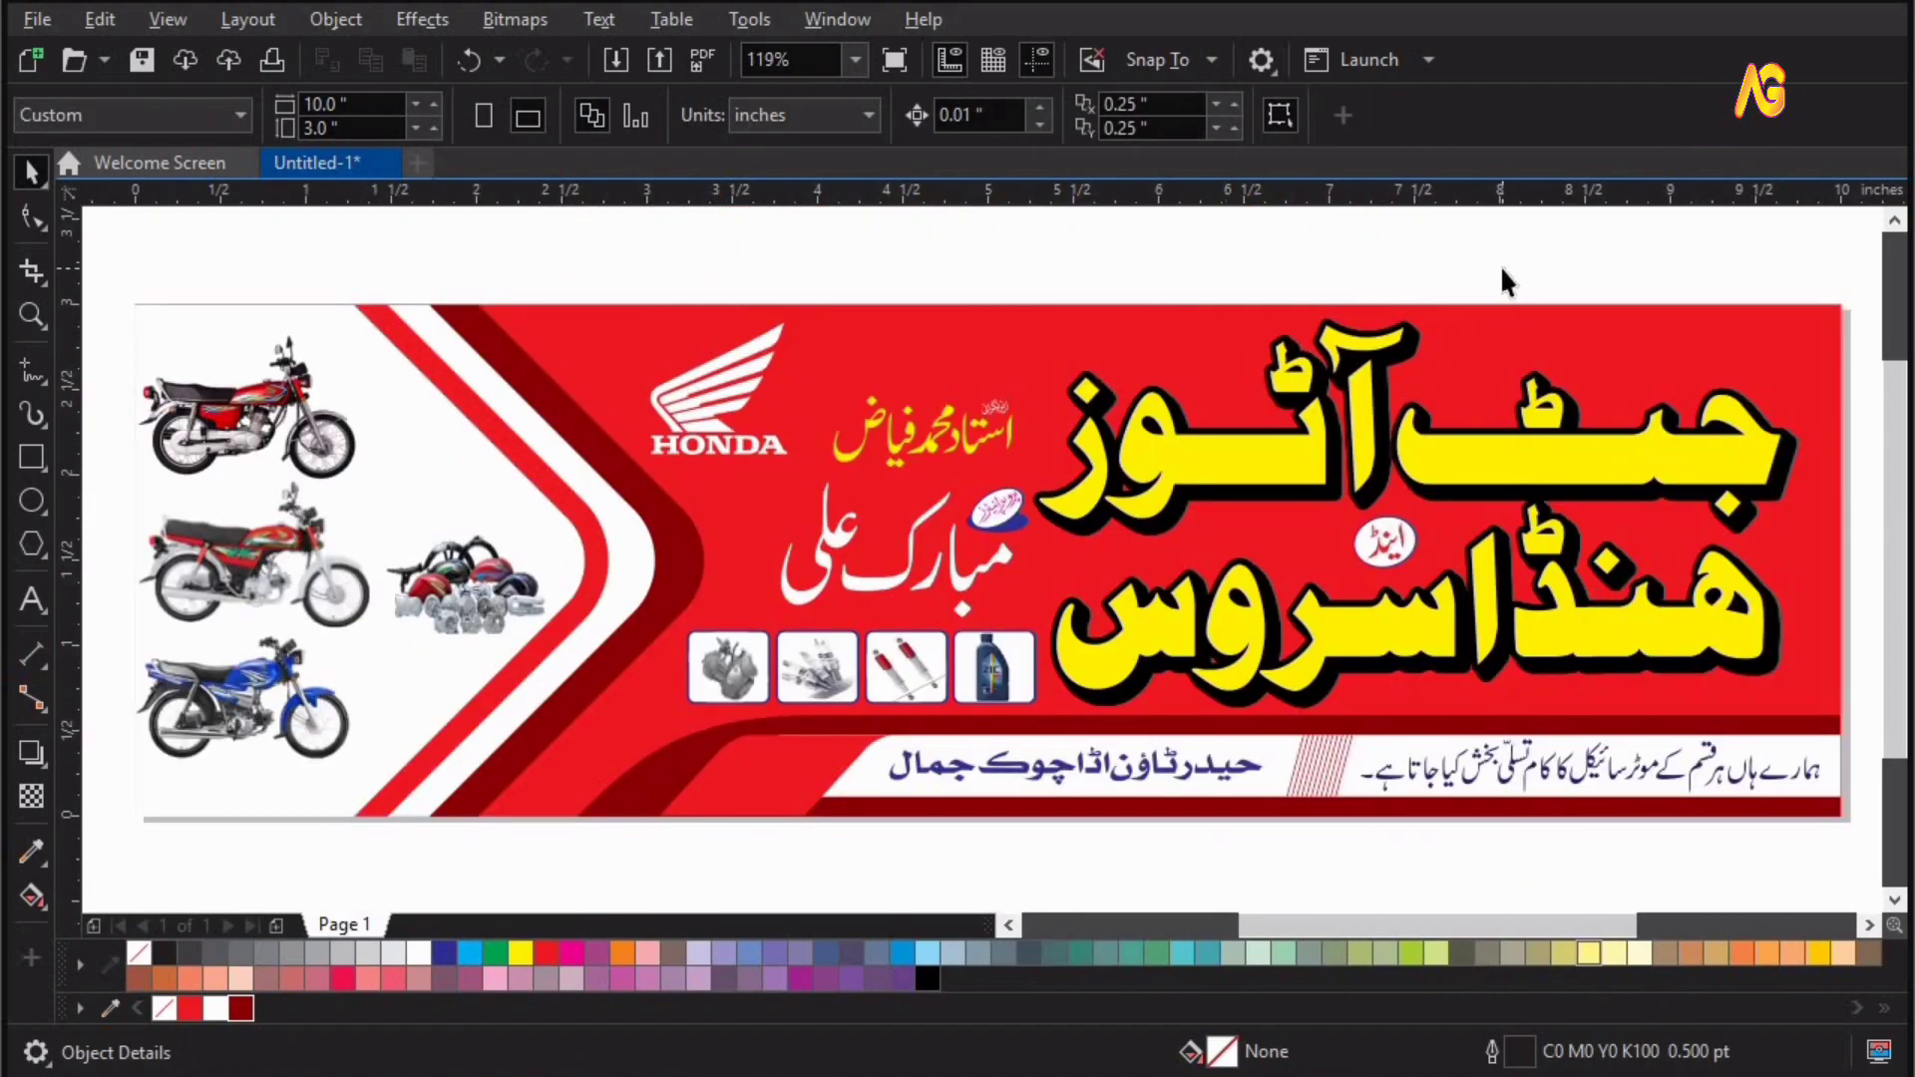